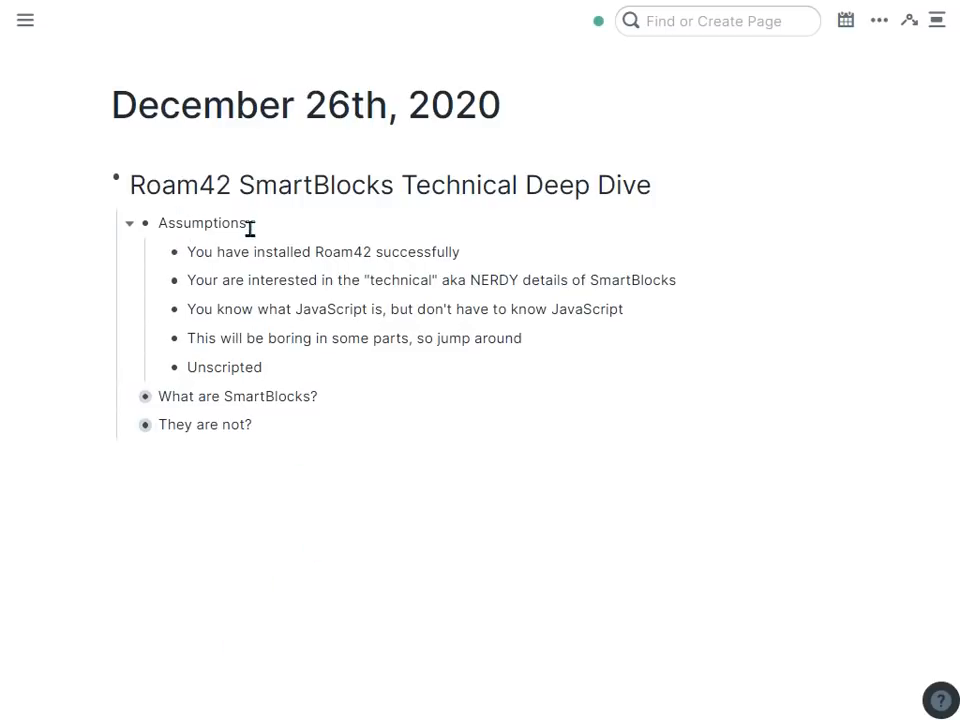
Step: Look over the Roam42 menu with its tools, feature toggles and version, and close it again
click(937, 30)
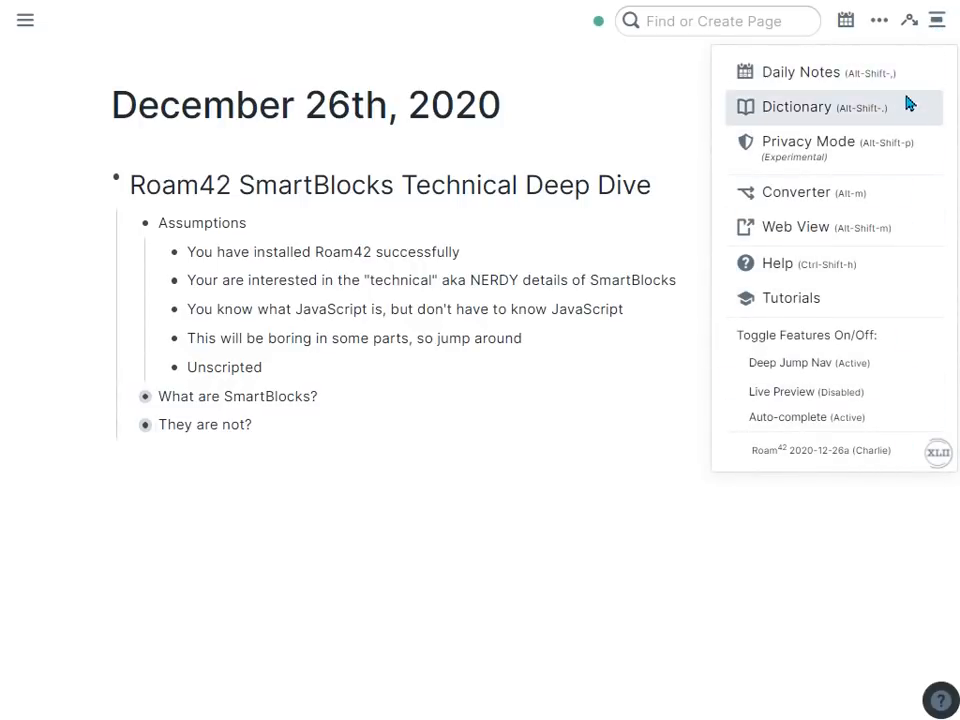
click(868, 546)
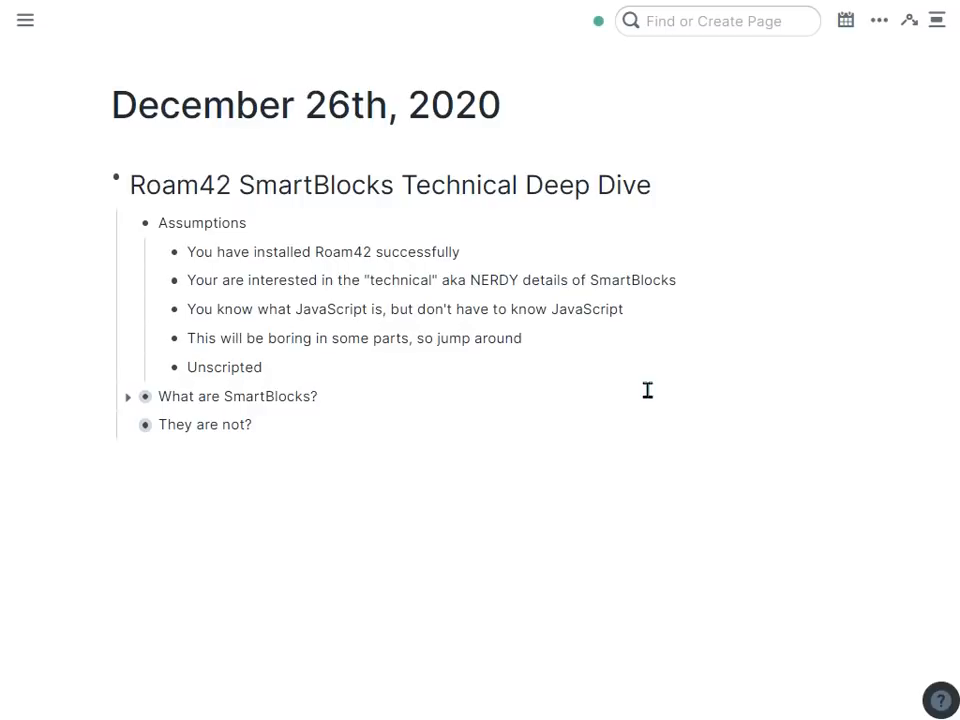
double_click(386, 375)
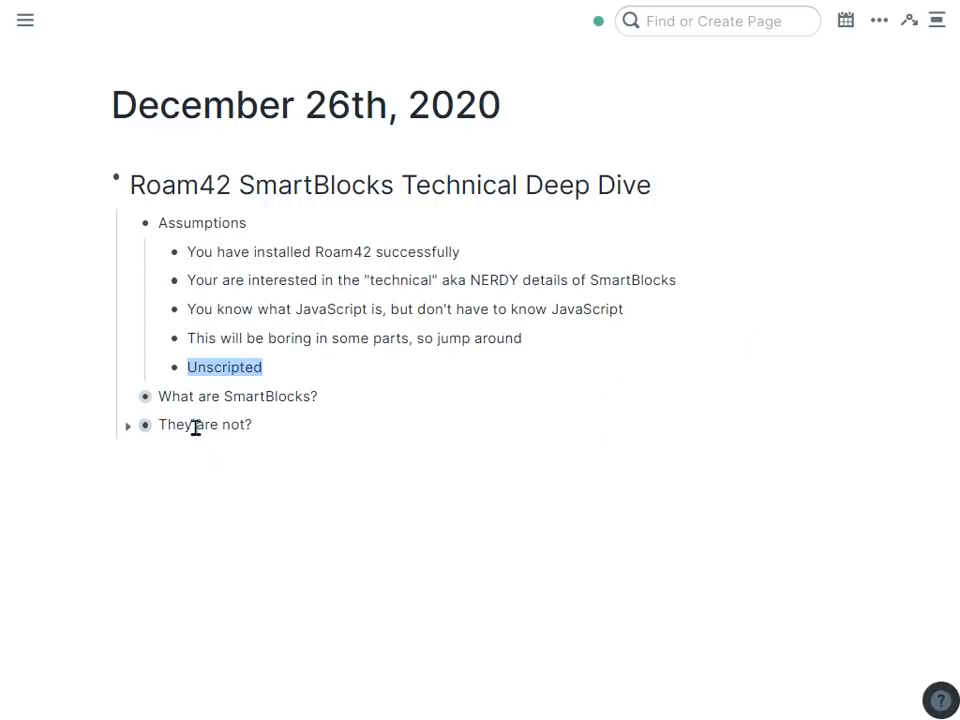
Step: Collapse the Assumptions section and expand the "What are SmartBlocks?" and "They are not?" sections
click(130, 224)
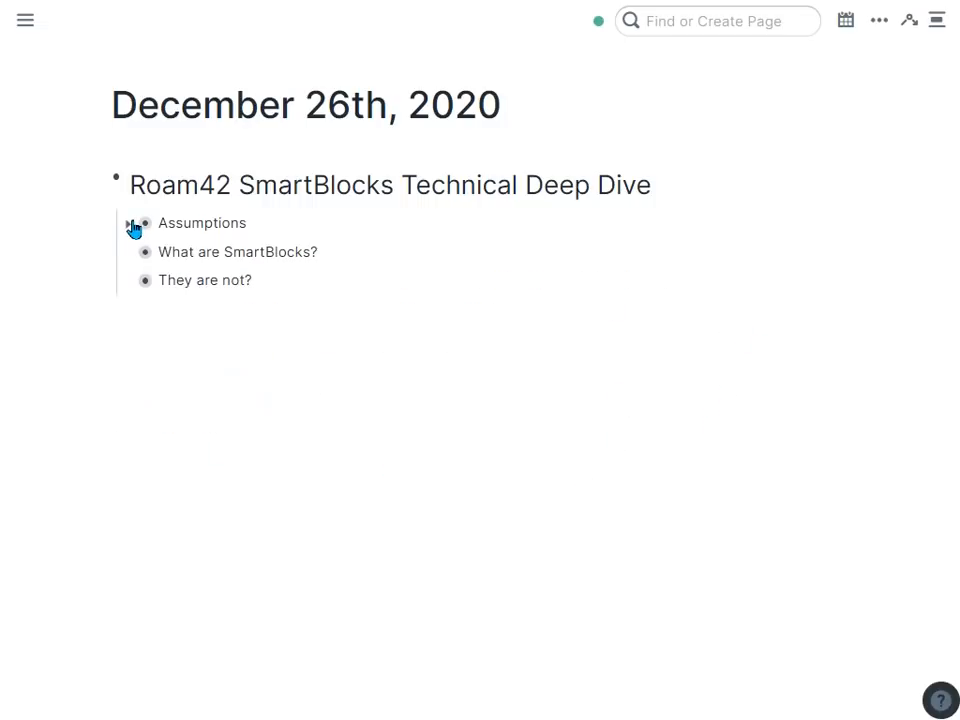
click(133, 253)
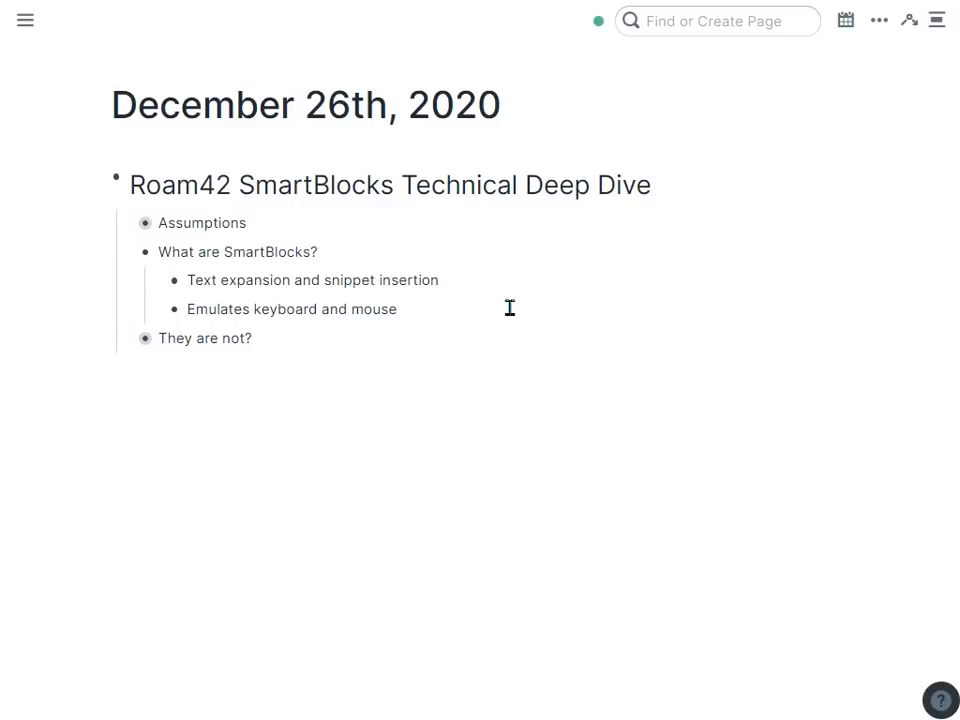
click(129, 341)
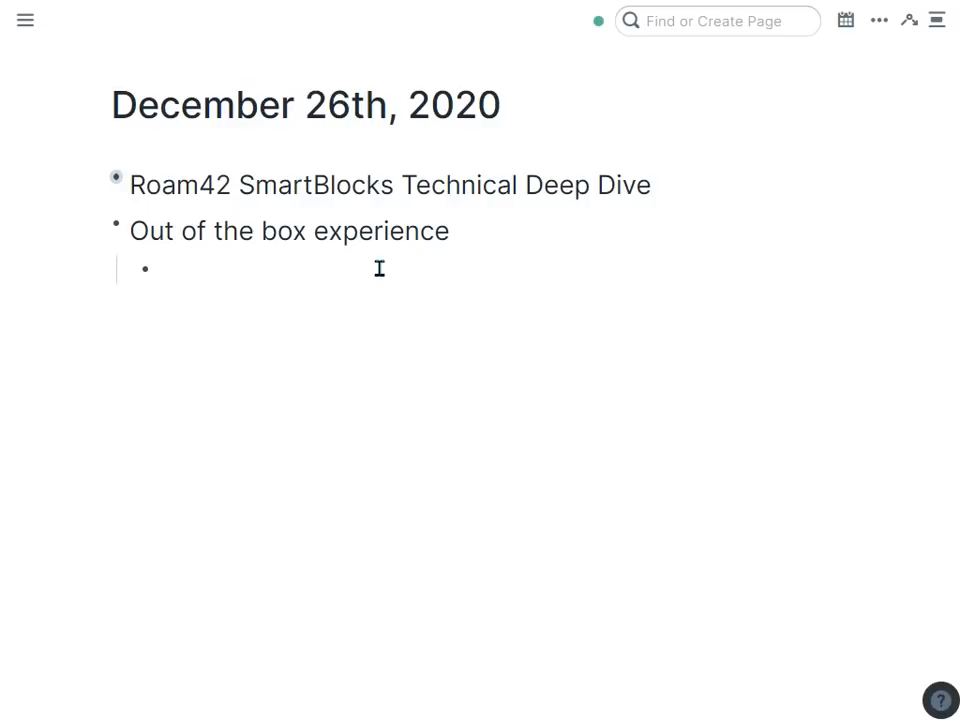
Step: Bring up the ;; SmartBlocks list and the / command list in the empty block for comparison, clearing each trigger
text(;;)
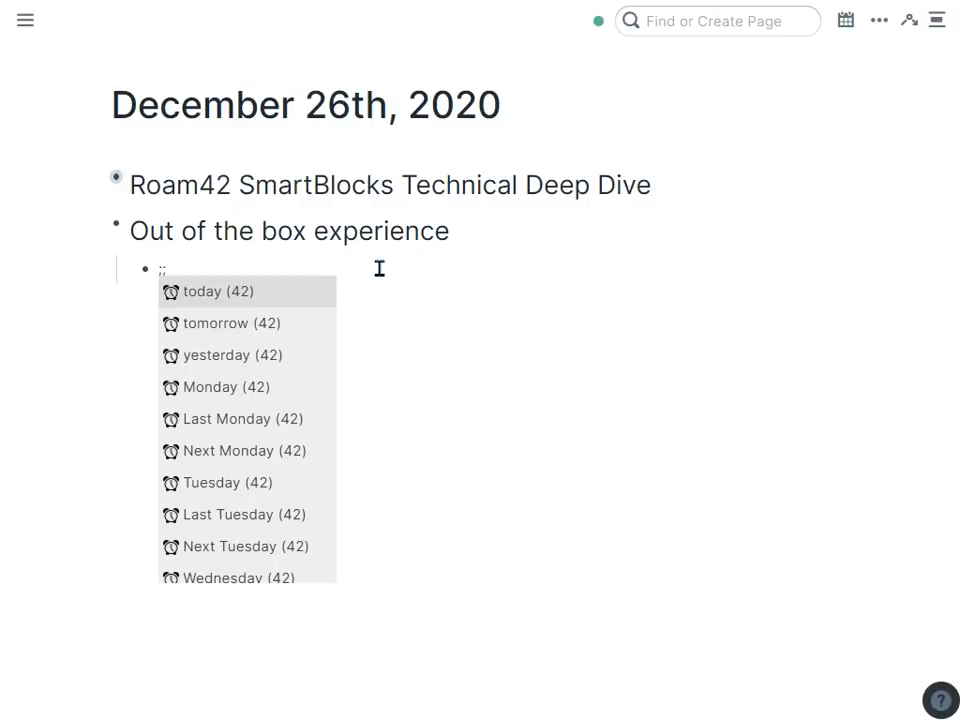
key(BackSpace)
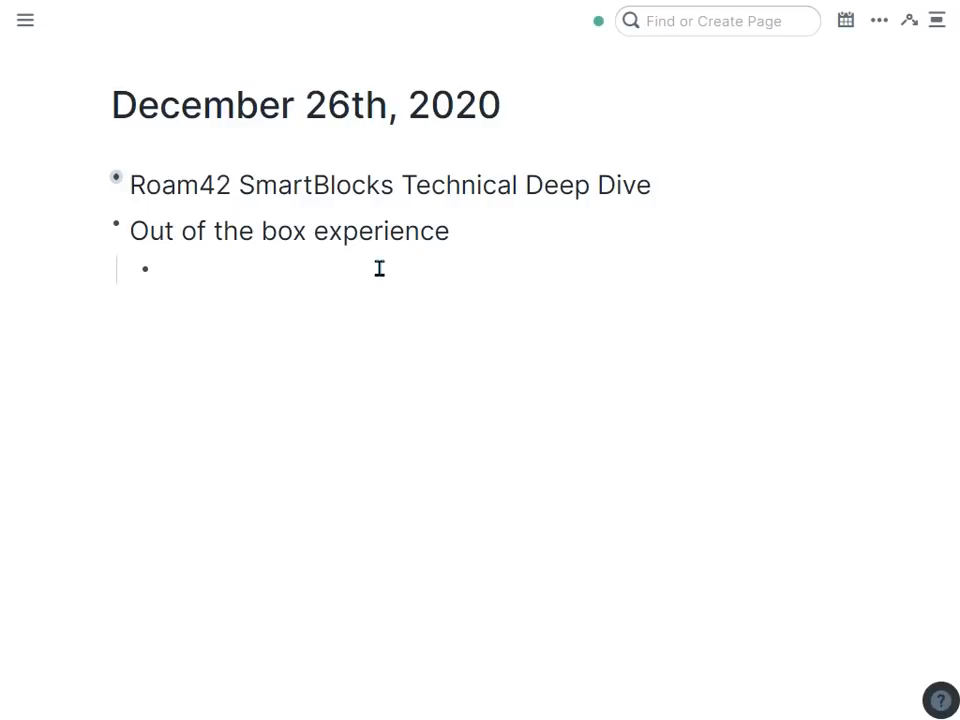
text(/)
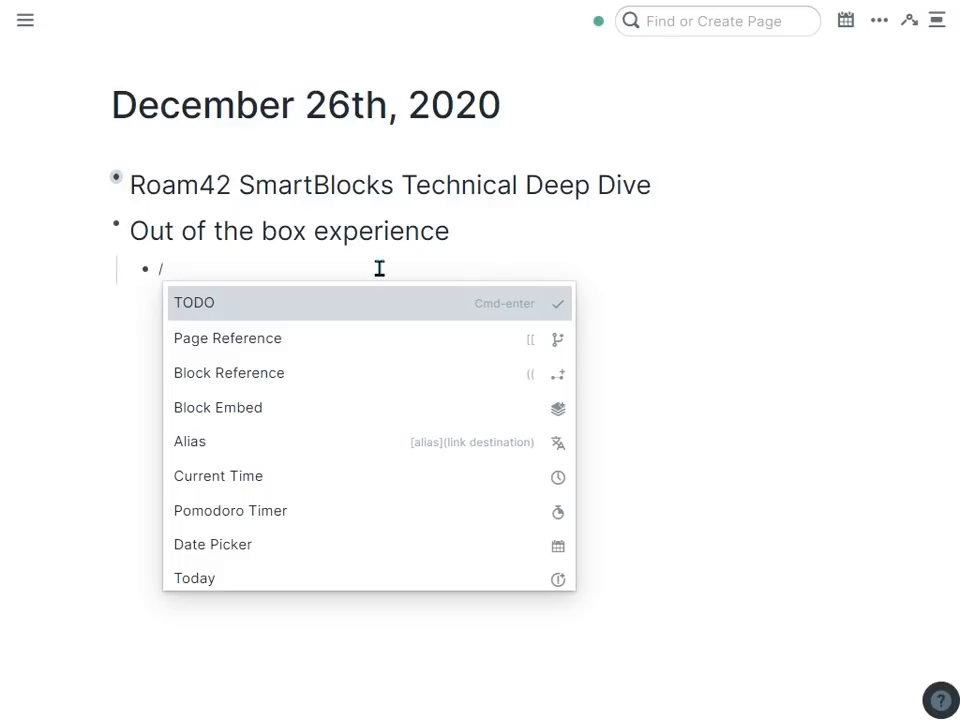
key(BackSpace)
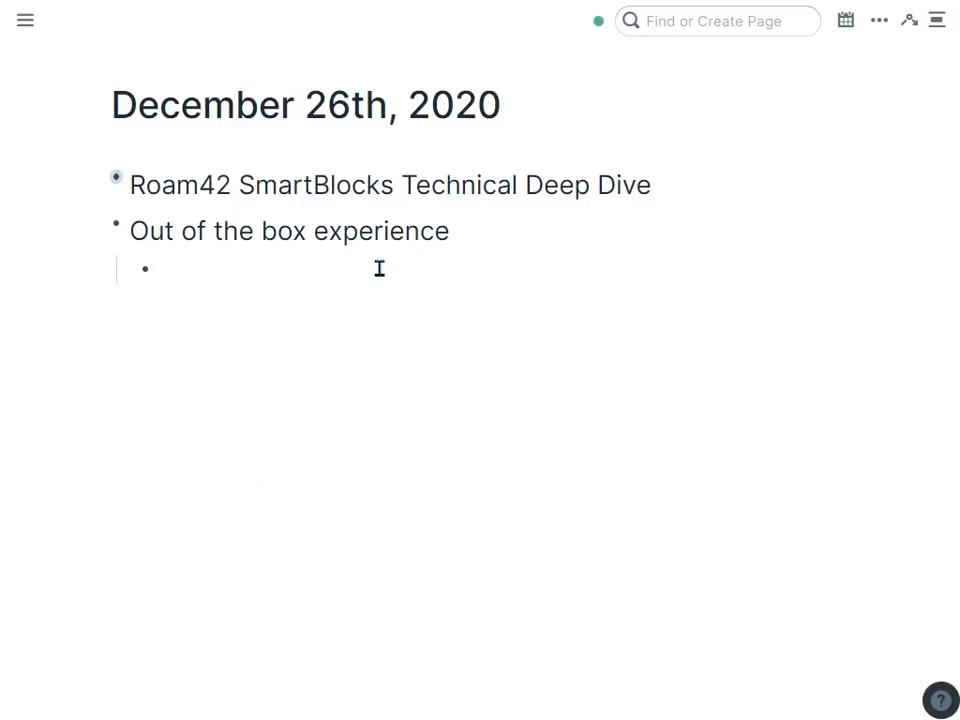
Step: Browse the date entries from today to Next Monday in the ;; SmartBlocks list and clear the trigger
text(;;)
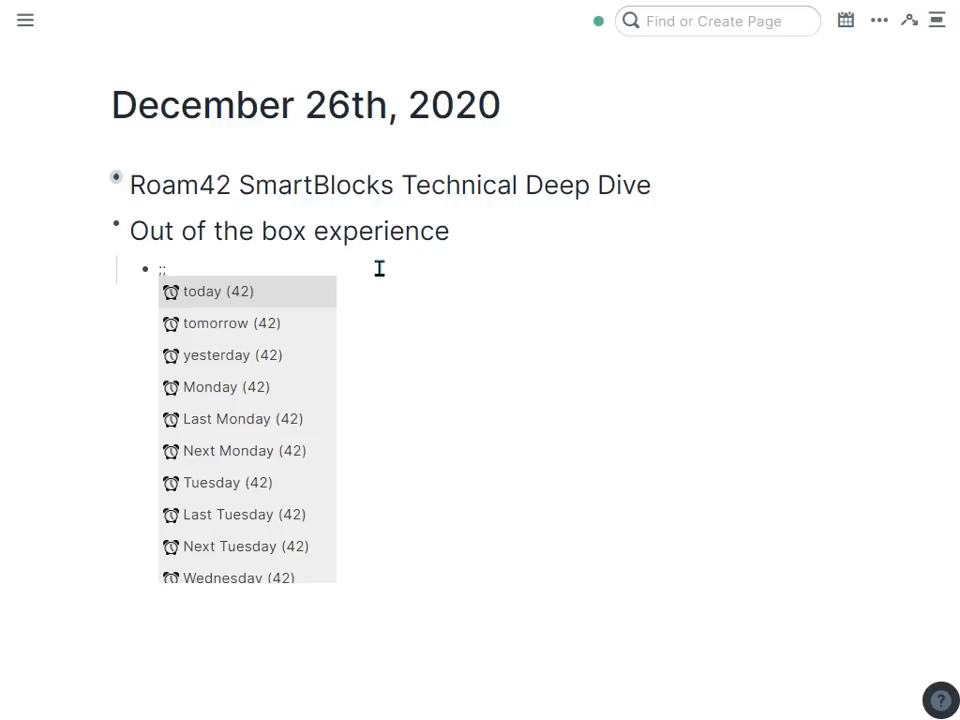
key(Down)
key(Down)
key(Down)
key(Down)
key(Down)
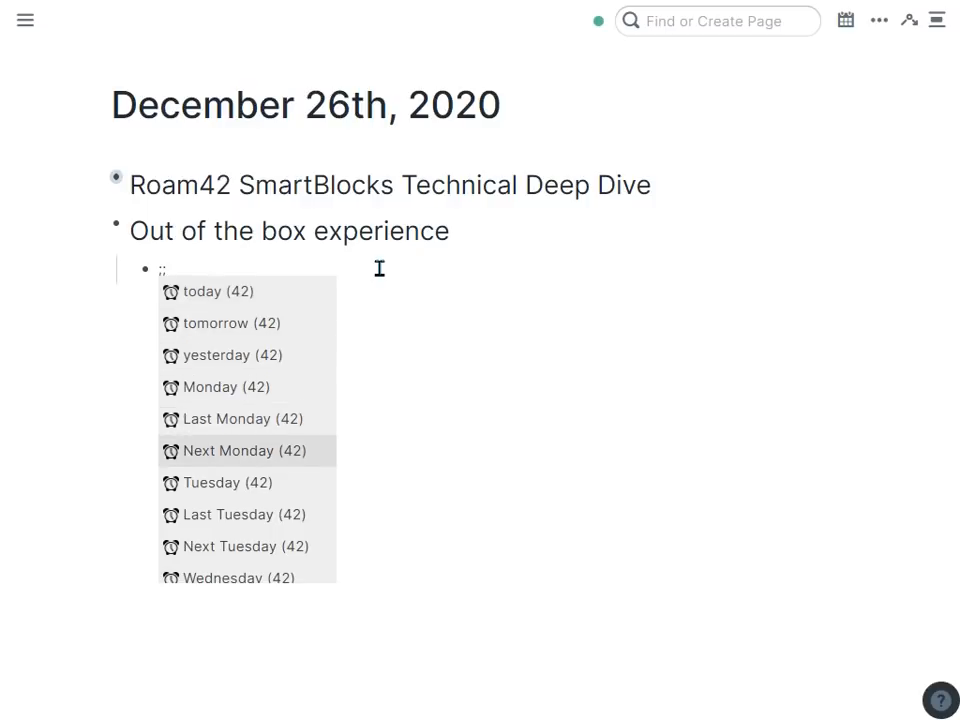
key(Up)
key(Up)
key(Up)
key(Up)
key(Up)
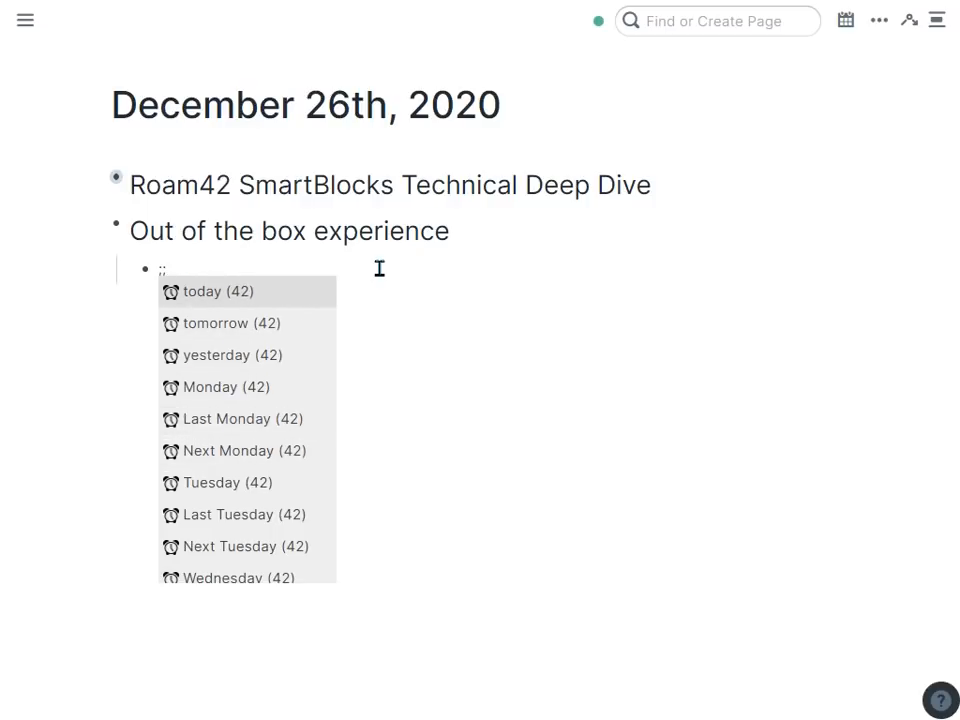
key(BackSpace)
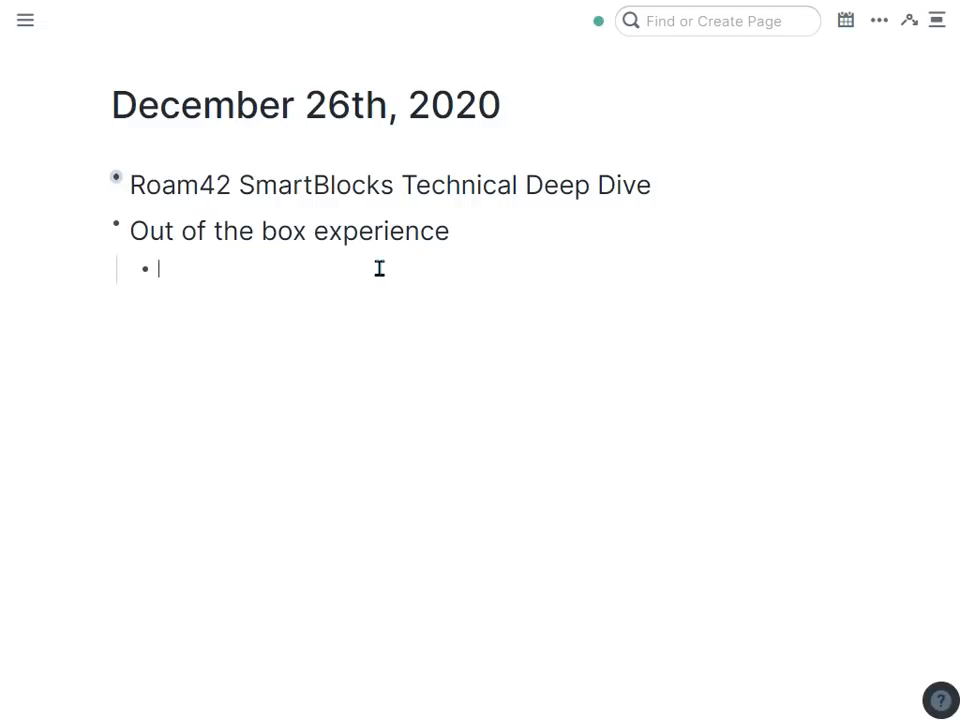
Step: Insert the Monday date link, December 28th, 2020, into the empty block with the ;; SmartBlocks trigger
text(;;)
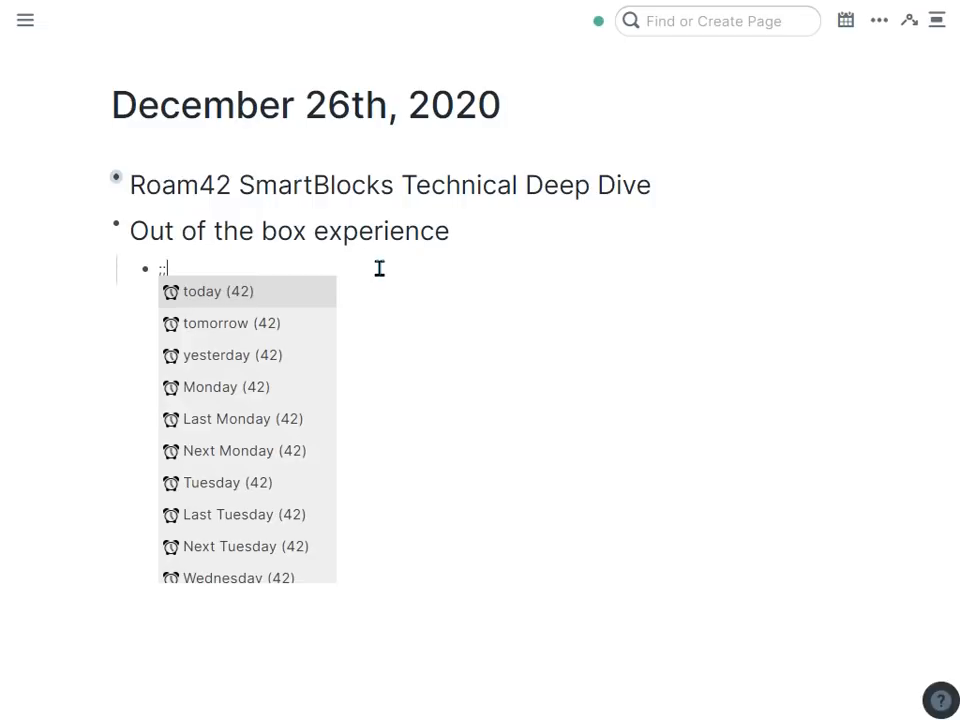
text(monday)
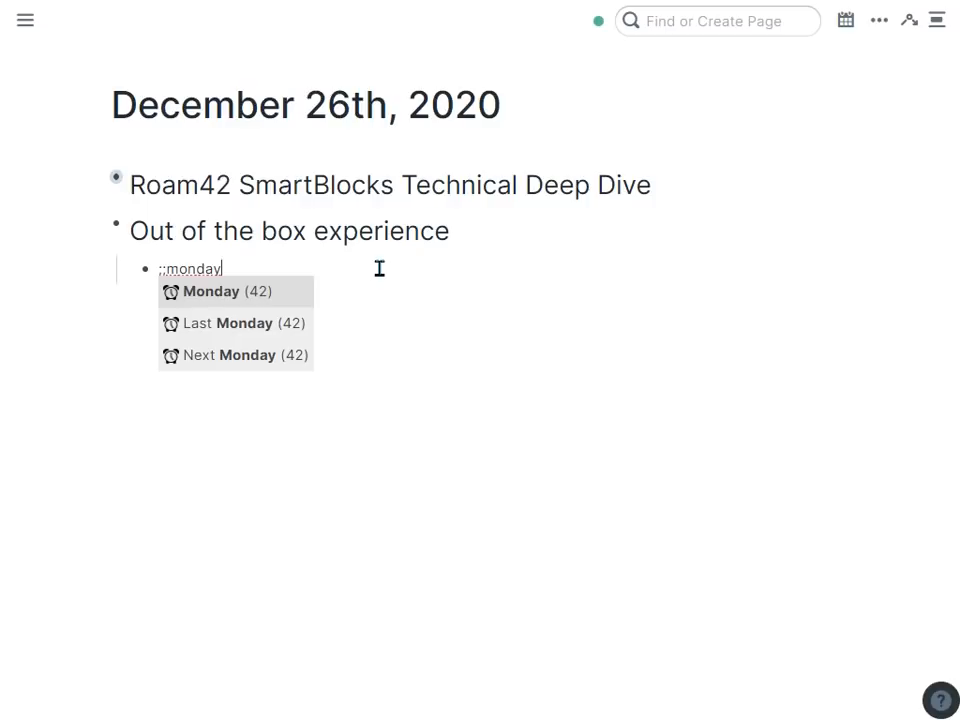
key(Up)
key(Return)
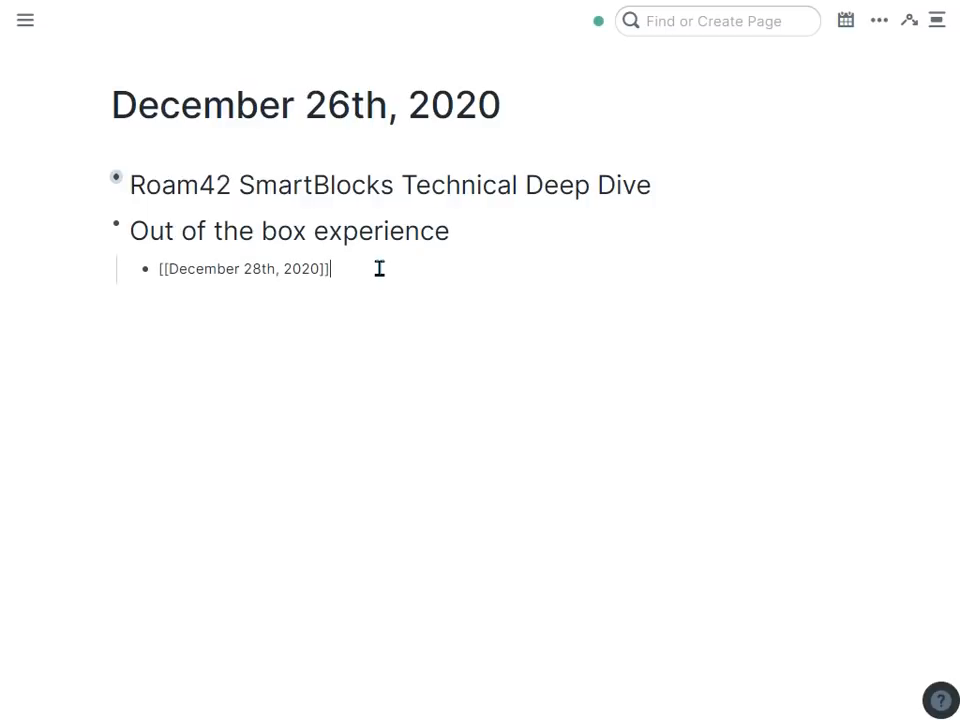
Step: Search the SmartBlocks for "todo" in a new block, browse the TODO entries and clear the search text
key(Return)
text(;;)
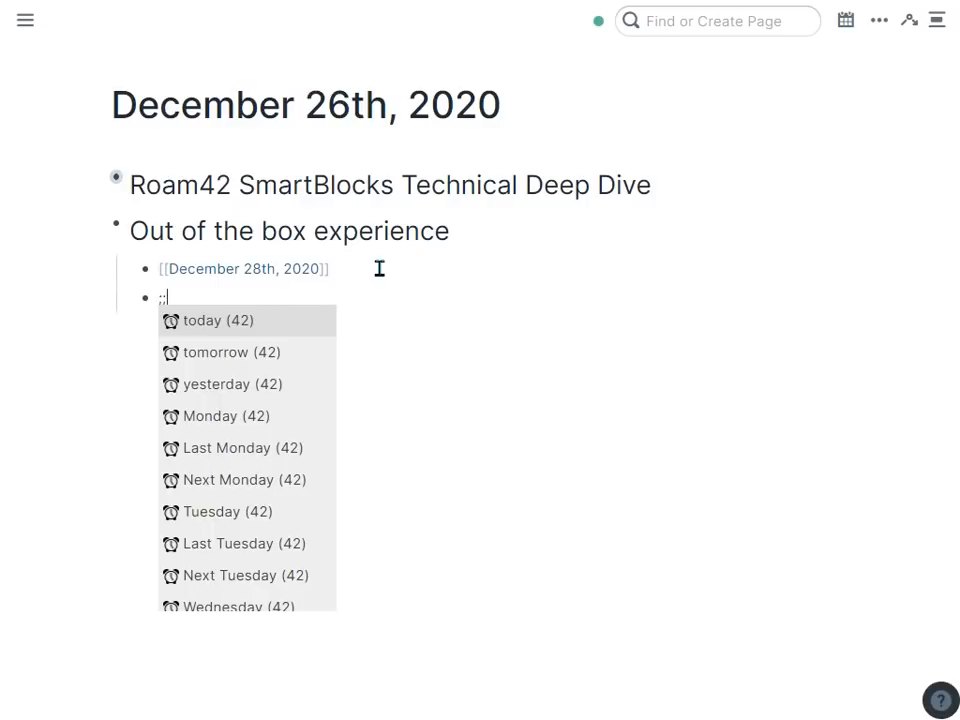
text(todo)
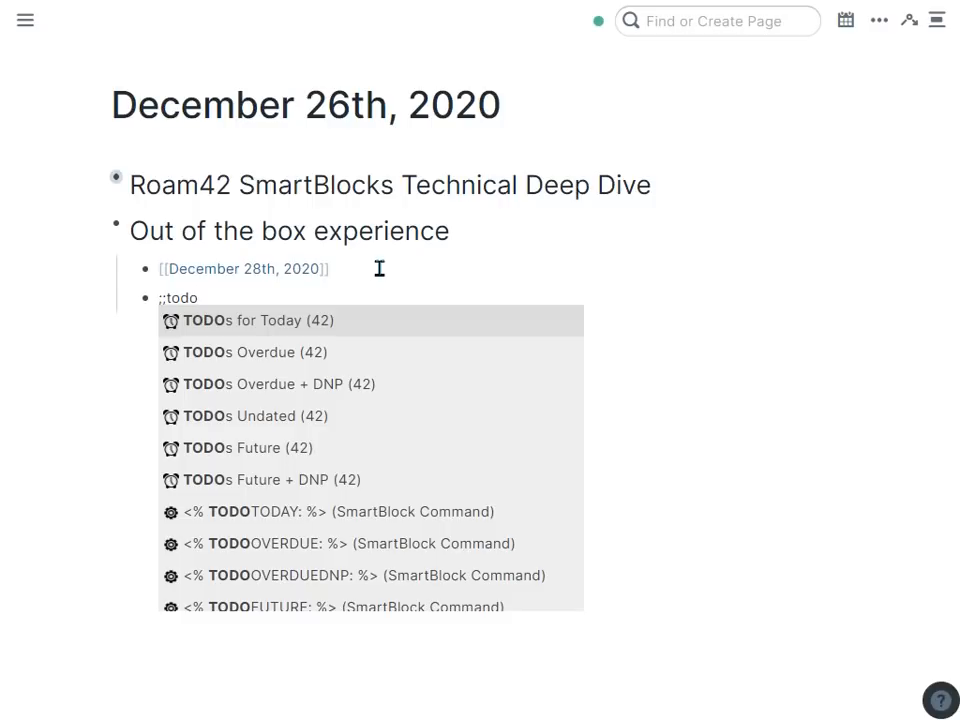
key(Down)
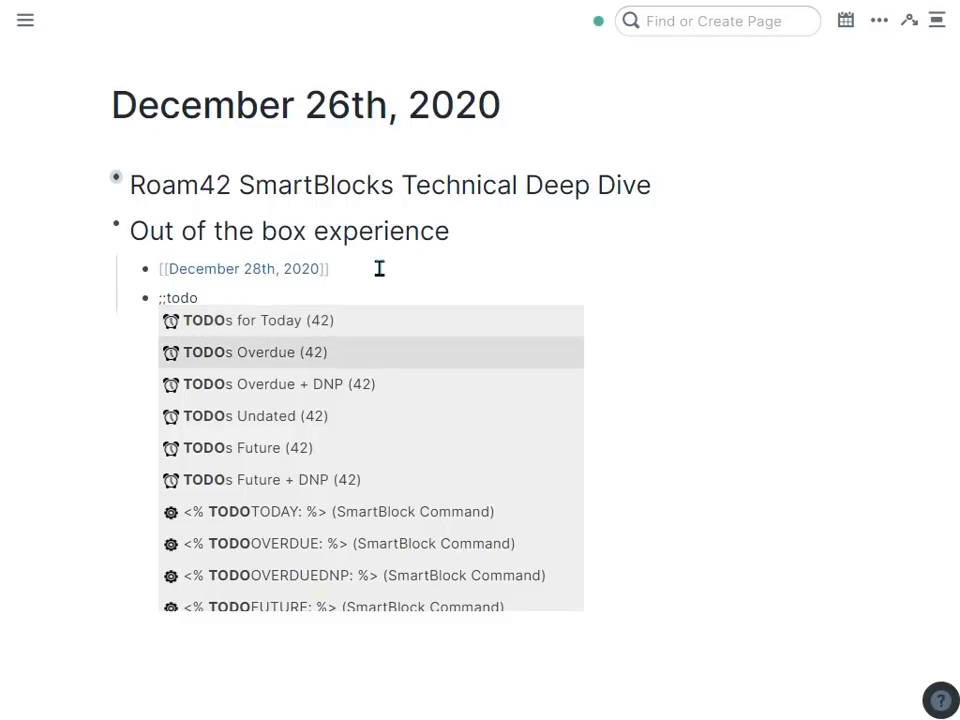
key(Down)
key(Down)
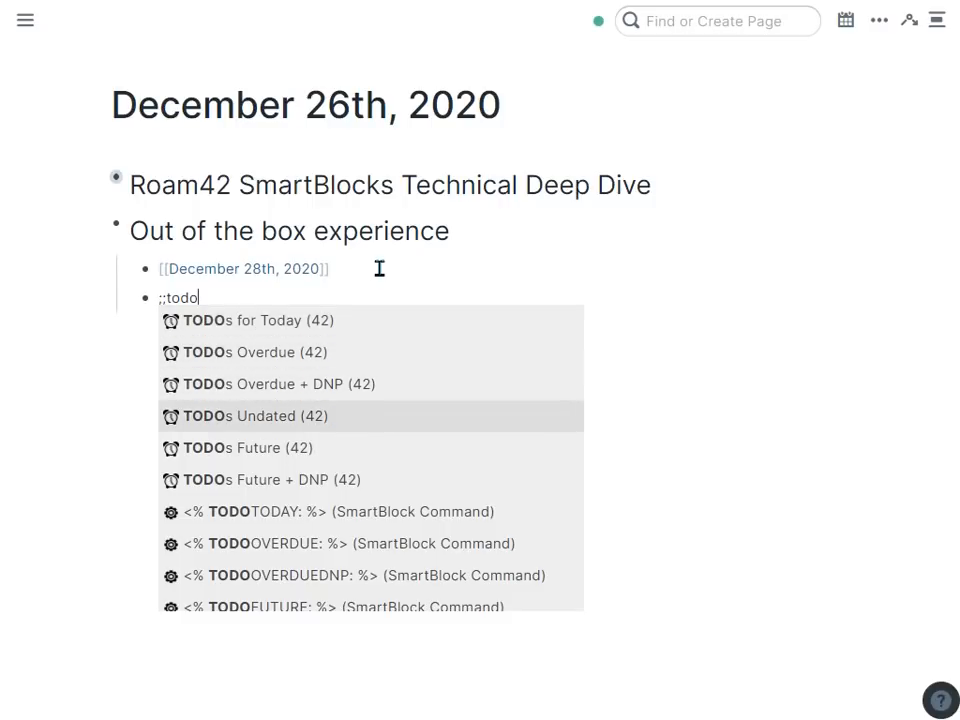
key(Down)
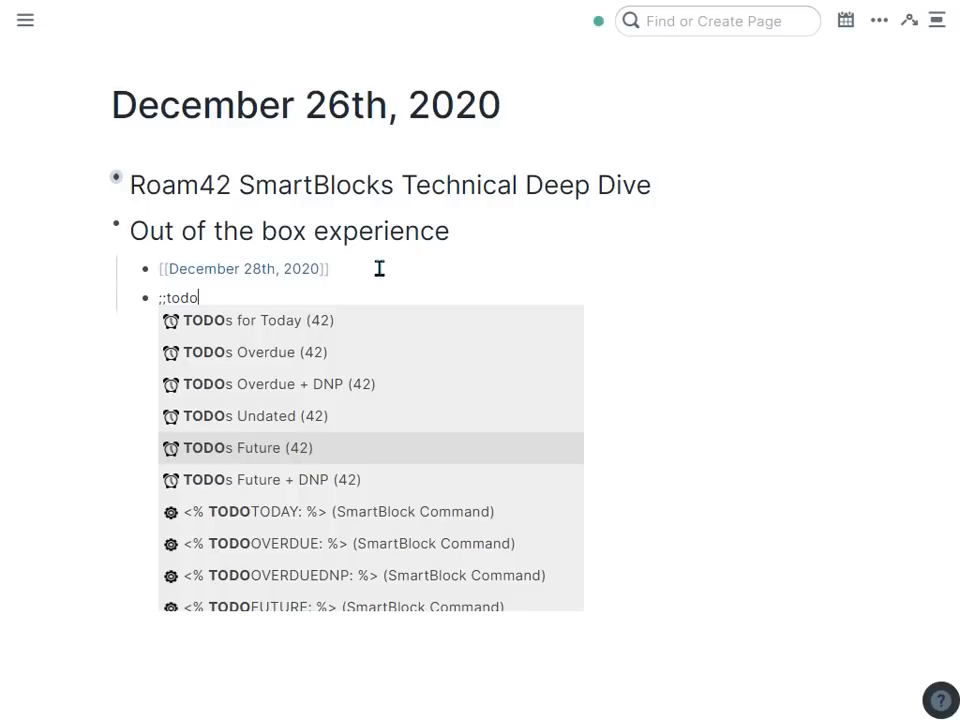
key(Down)
key(Down)
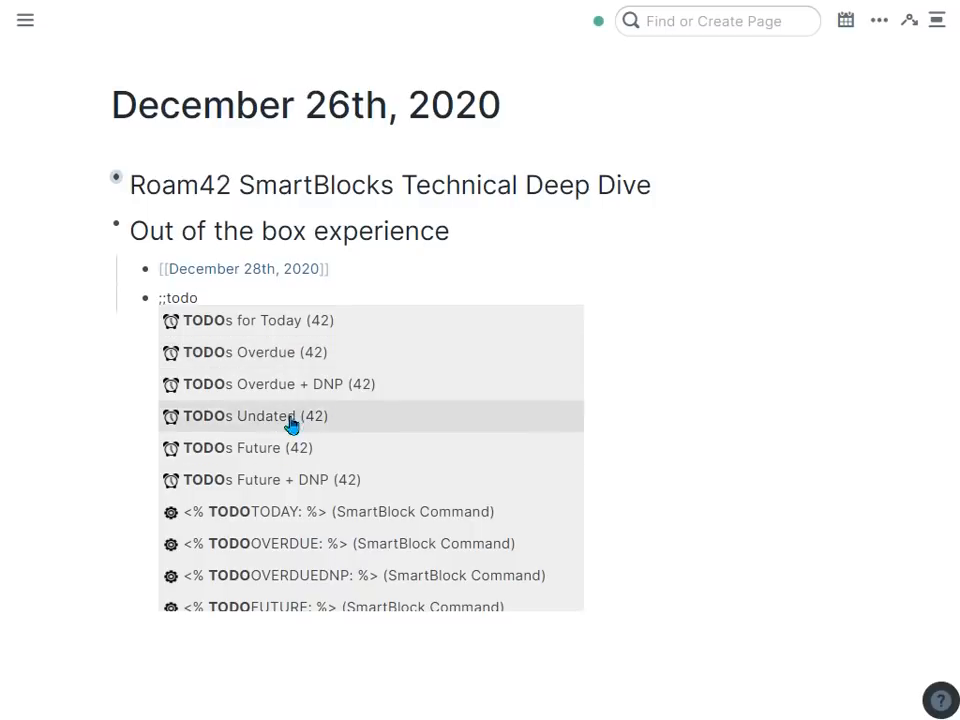
key(Escape)
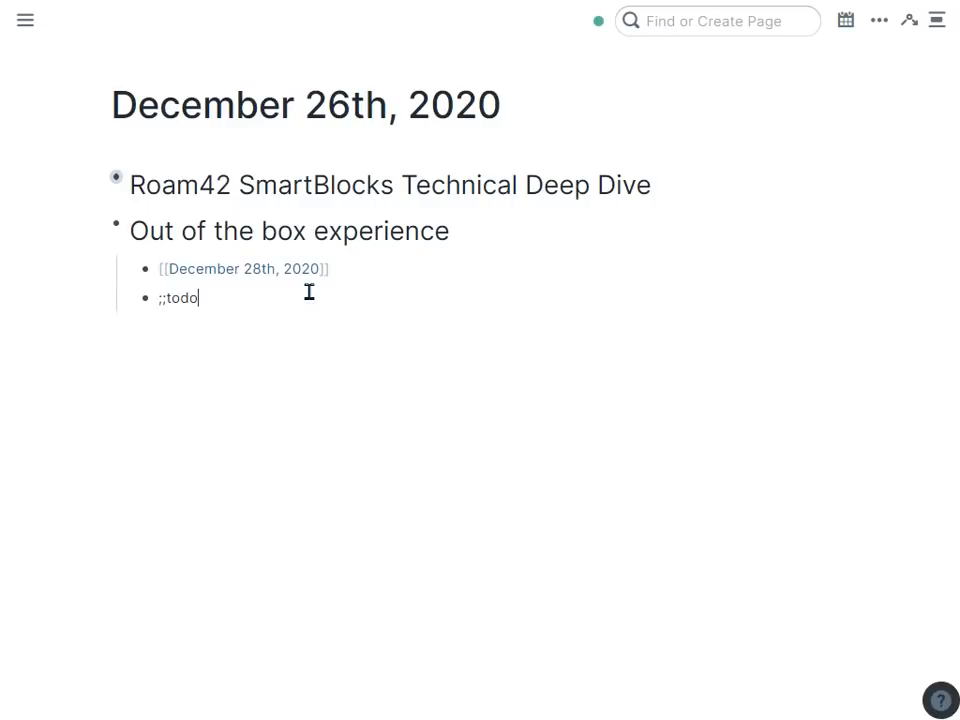
key(shift+Home)
key(BackSpace)
key(BackSpace)
Step: Write "typing" in the second block and insert the Friday date link, December 25th, 2020, after it with SmartBlocks
key(Return)
text(type)
key(BackSpace)
text(ing ;;fr)
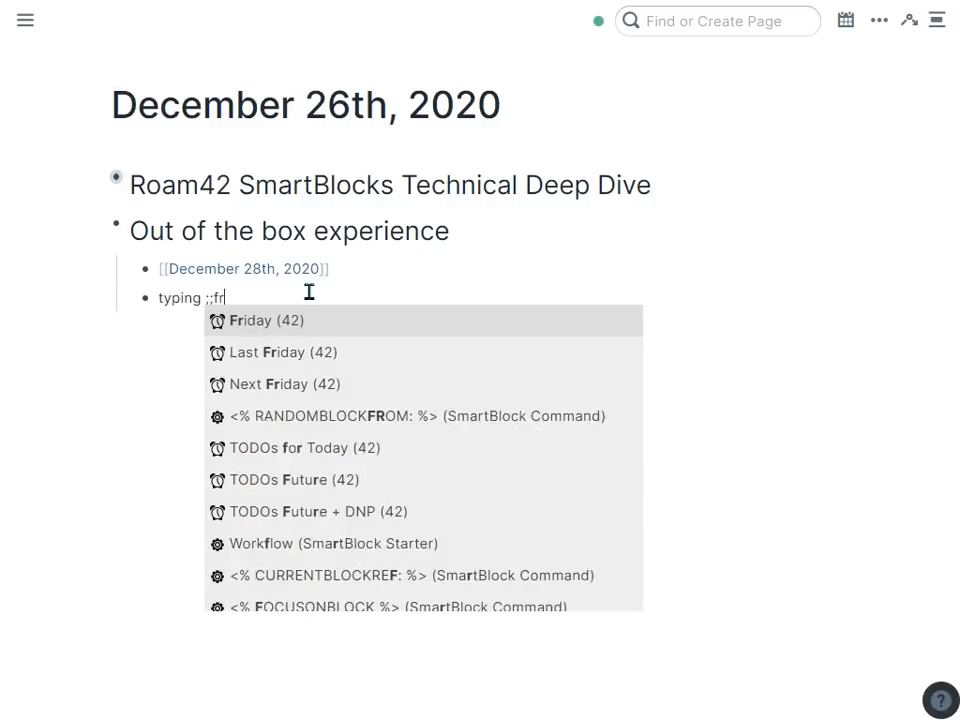
key(Return)
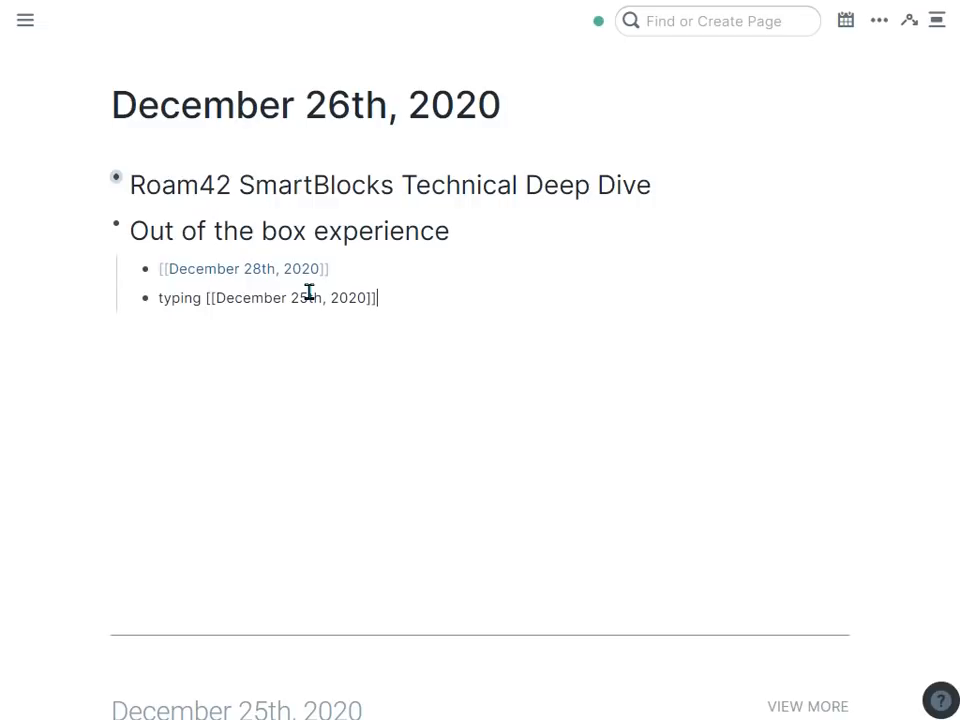
Step: Add a block reading "typing" and insert the Next Friday date after it using the abbreviated SmartBlocks search "nf"
key(Return)
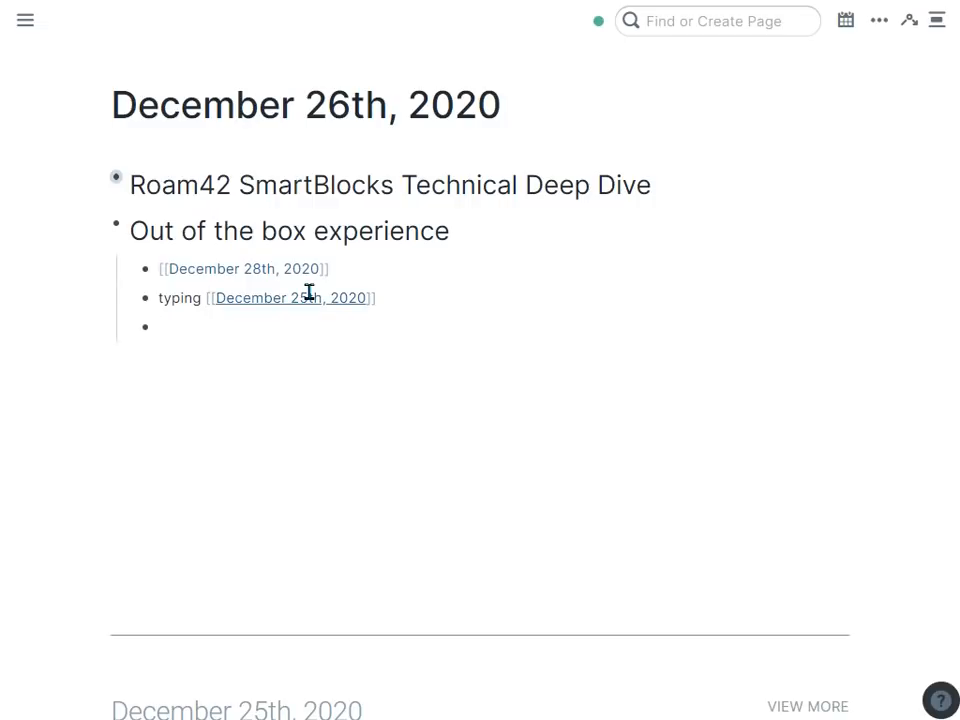
text(type)
key(BackSpace)
text(ing ;;nex)
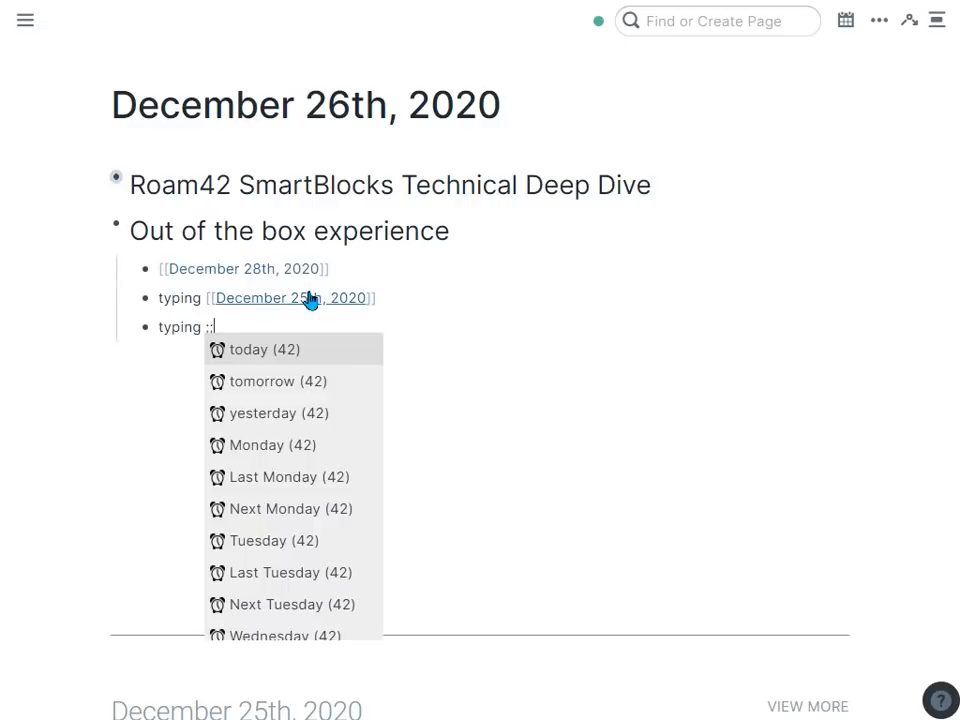
key(BackSpace)
key(BackSpace)
key(BackSpace)
key(BackSpace)
key(BackSpace)
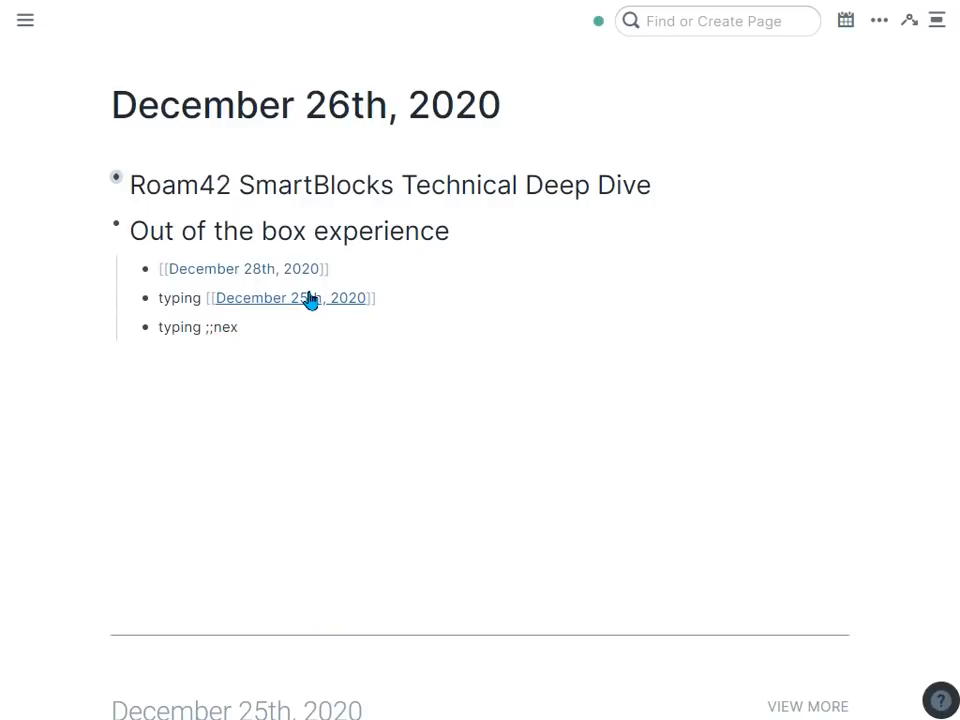
text(;nf)
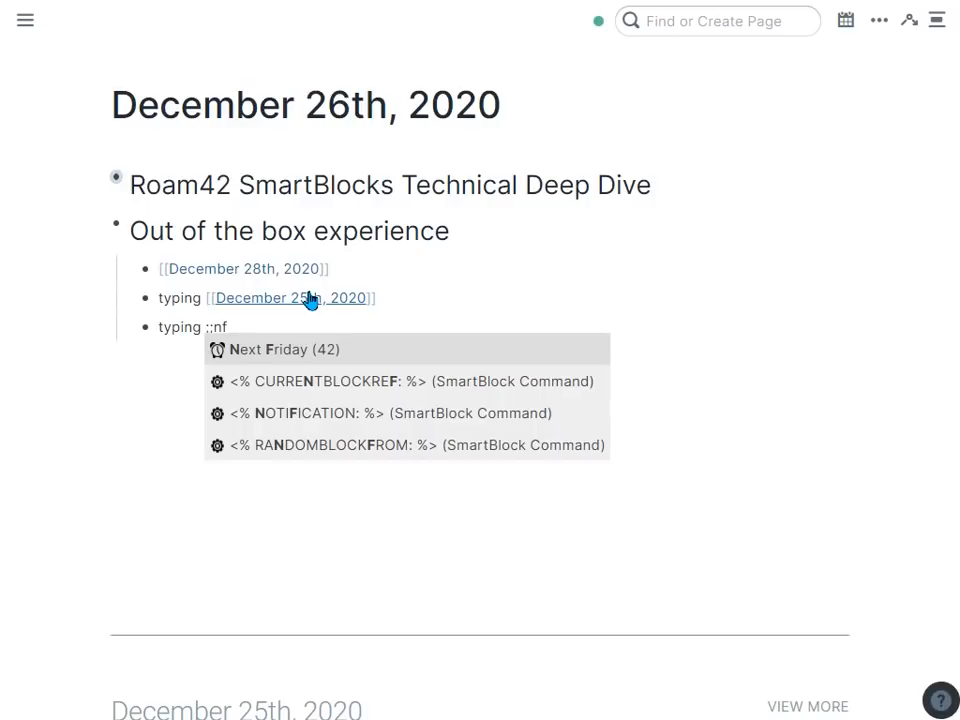
key(Return)
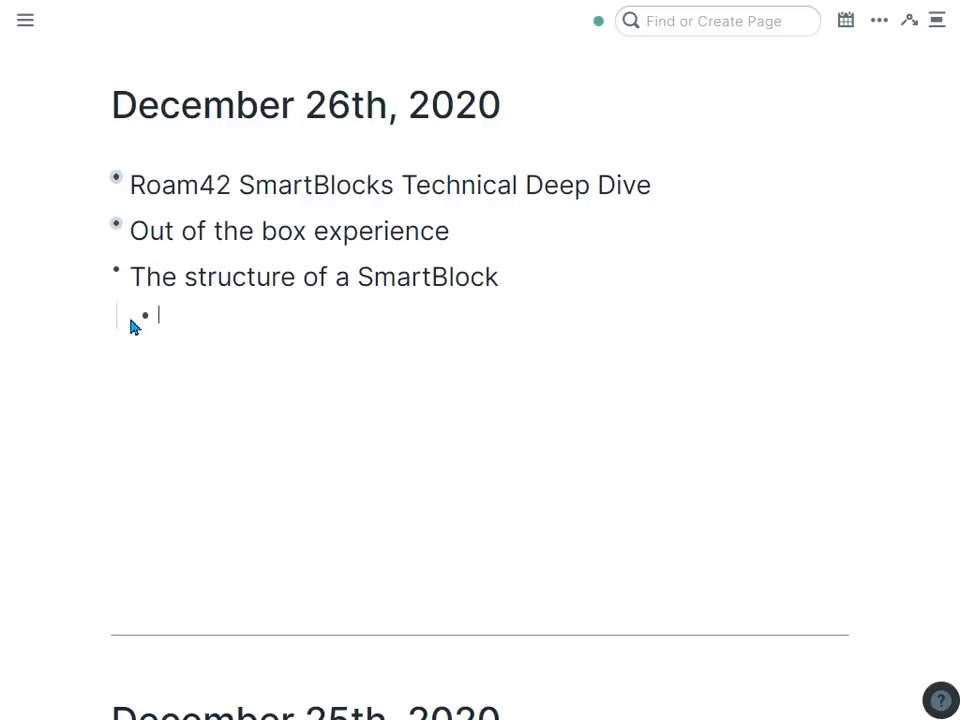
Step: Focus on the block "The structure of a SmartBlock", add empty child blocks and enter #42SmartBlock in the third one
click(116, 270)
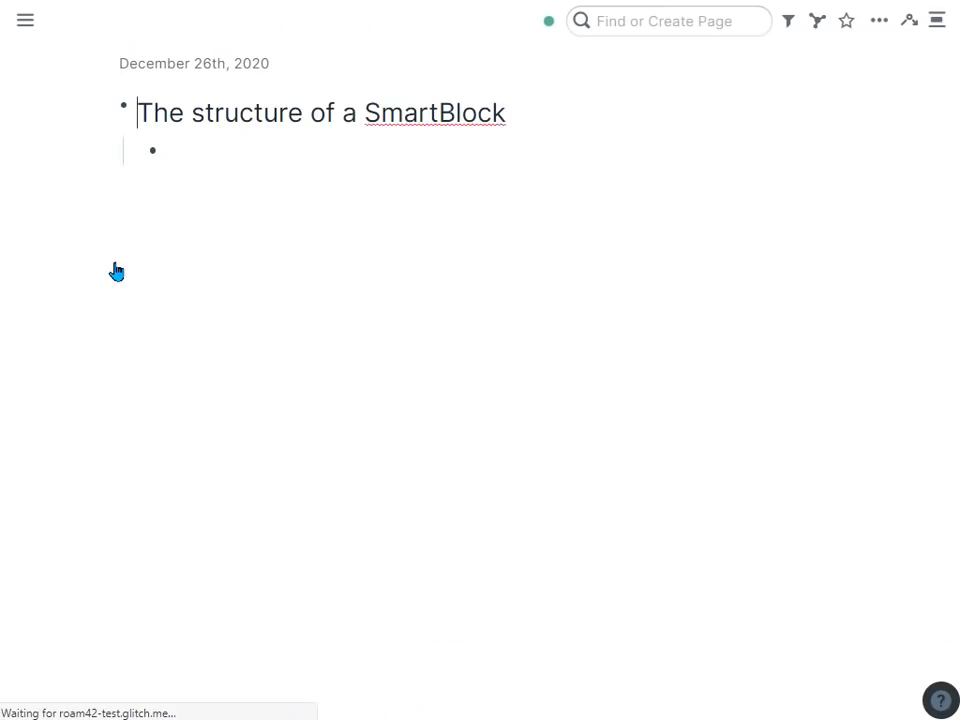
click(224, 146)
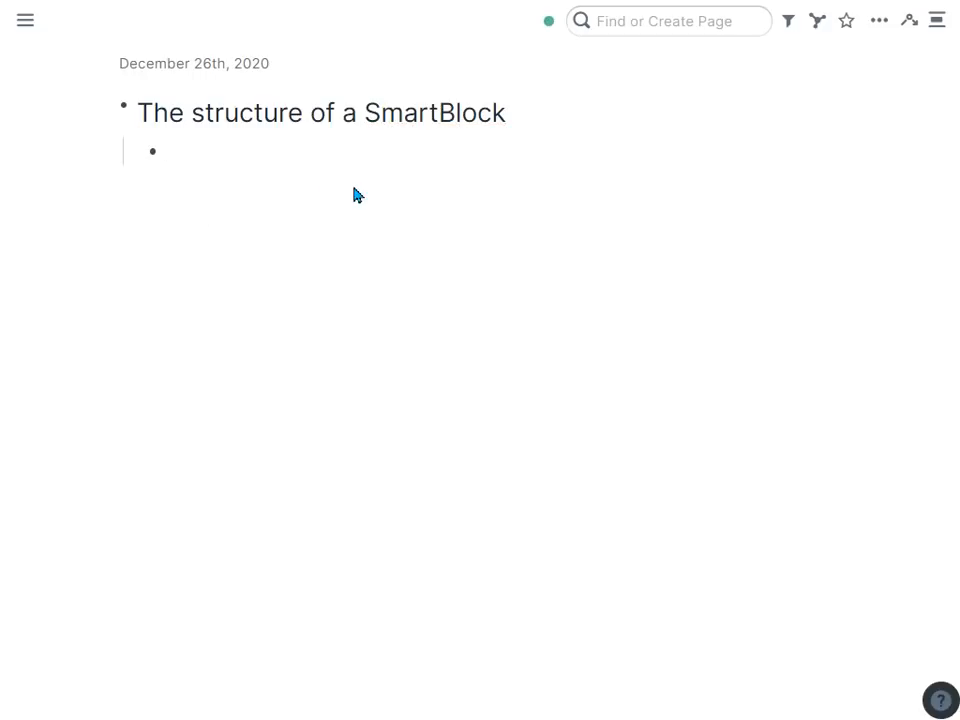
key(Return)
key(Return)
key(Return)
text(#42Sm)
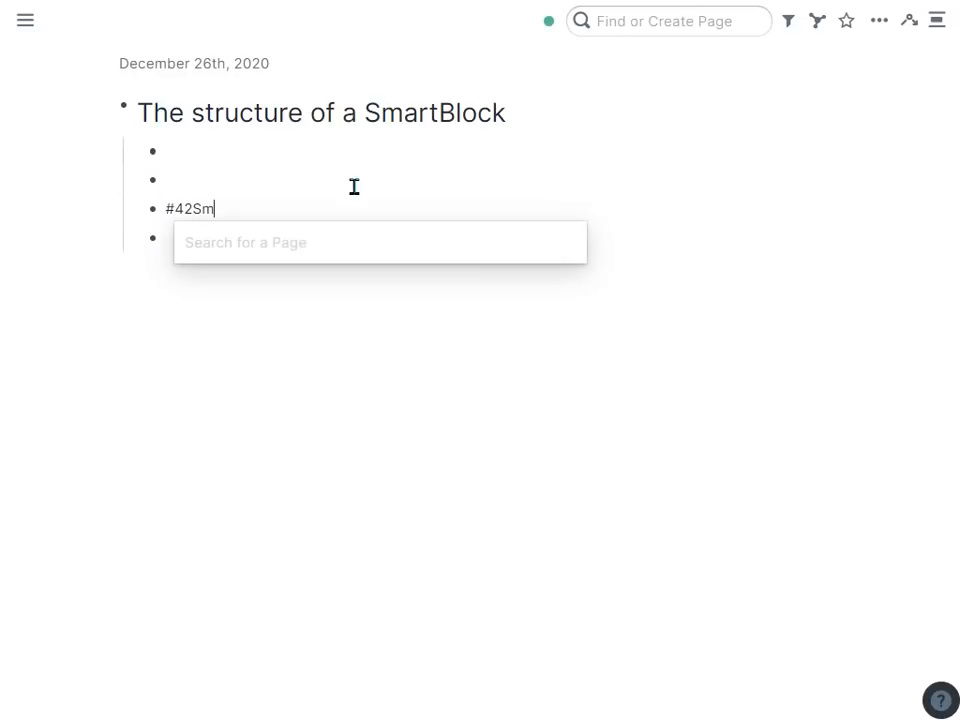
text(artBlock)
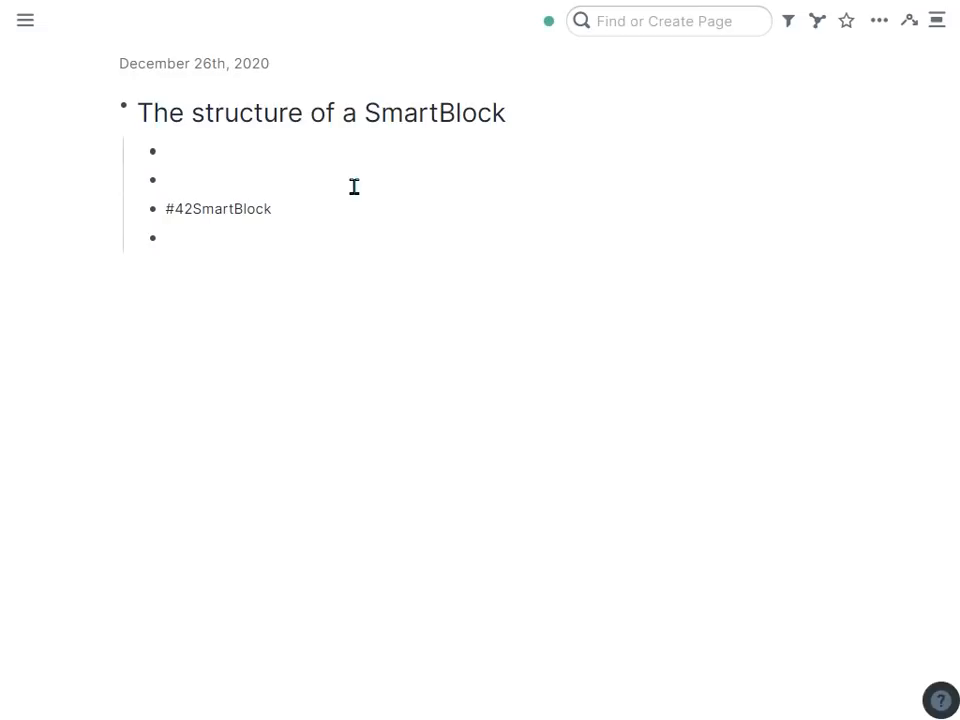
Step: Title the third block "My First SmartBlock" and move the #42SmartBlock tag behind the title
text(My First SmartBlock)
key(ctrl+Left)
key(ctrl+Left)
key(ctrl+Left)
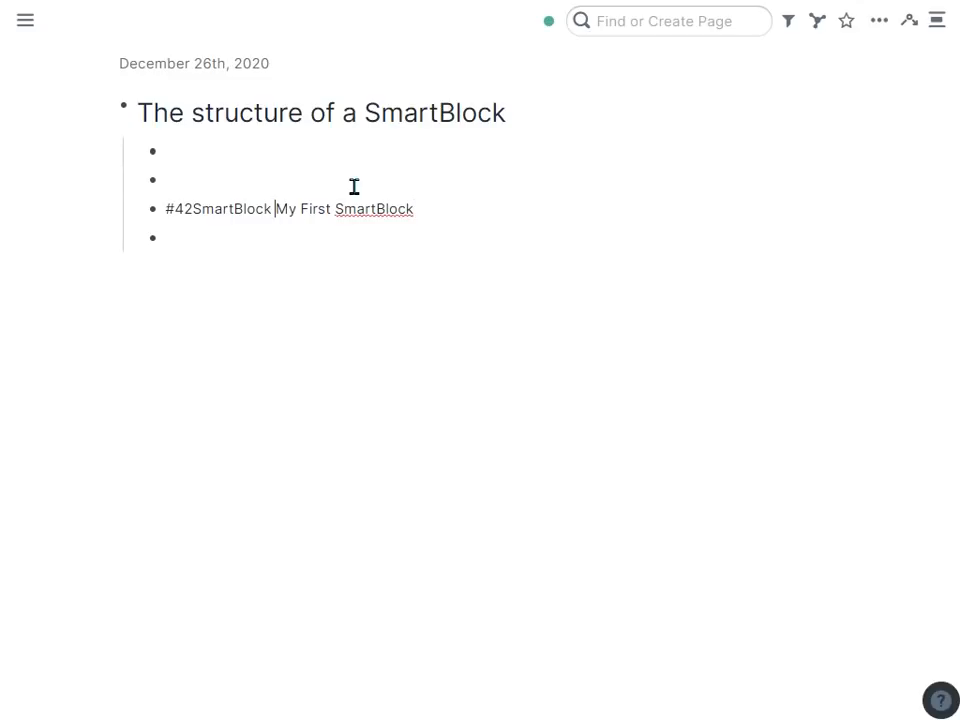
key(ctrl+shift+Left)
key(shift+Left)
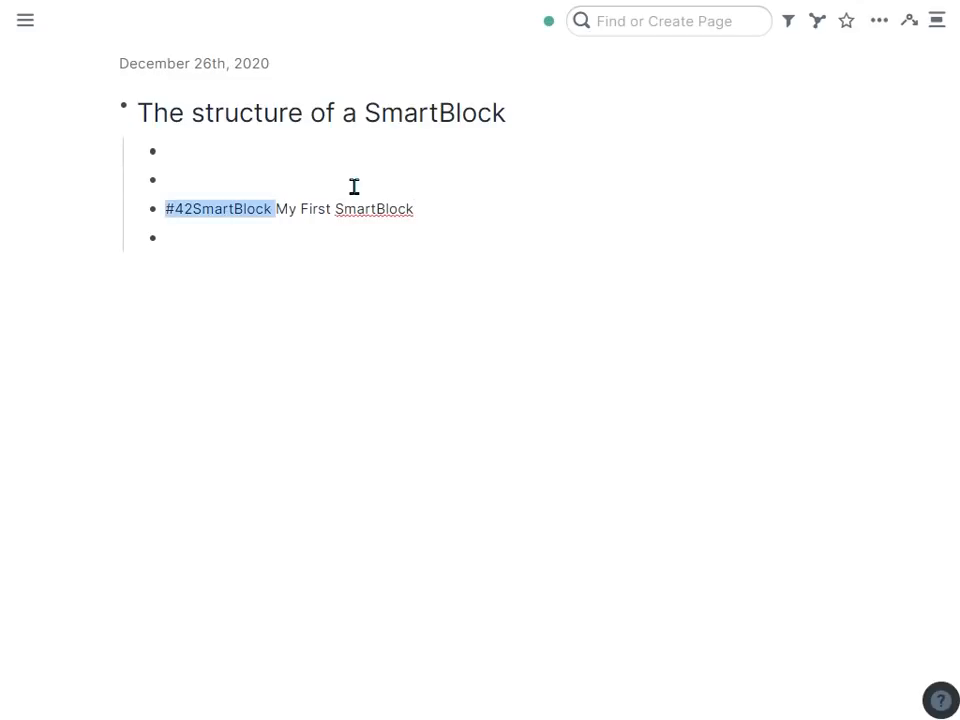
key(ctrl+x)
key(End)
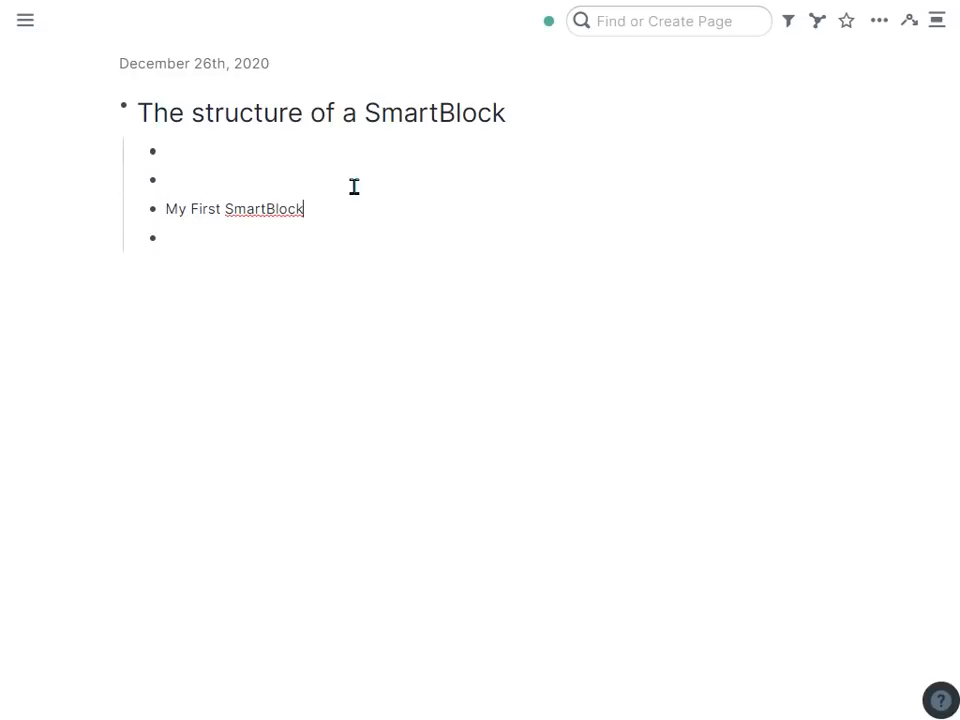
key(ctrl+v)
key(Down)
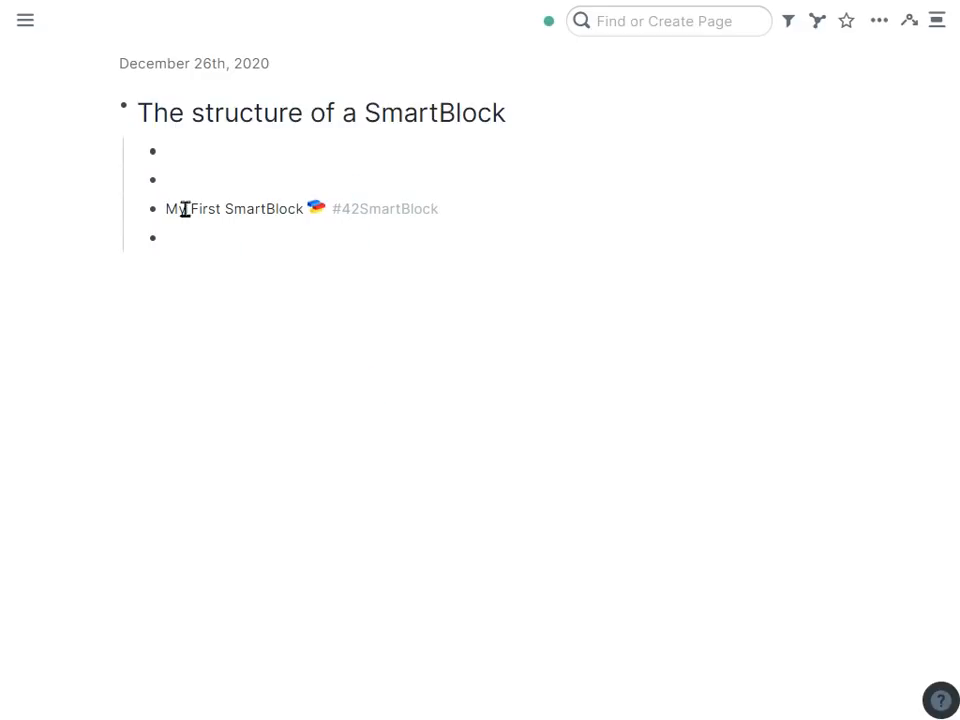
Step: Nest two child blocks reading "Block 1" and "Block 2" under the My First SmartBlock block
drag(167, 206, 465, 210)
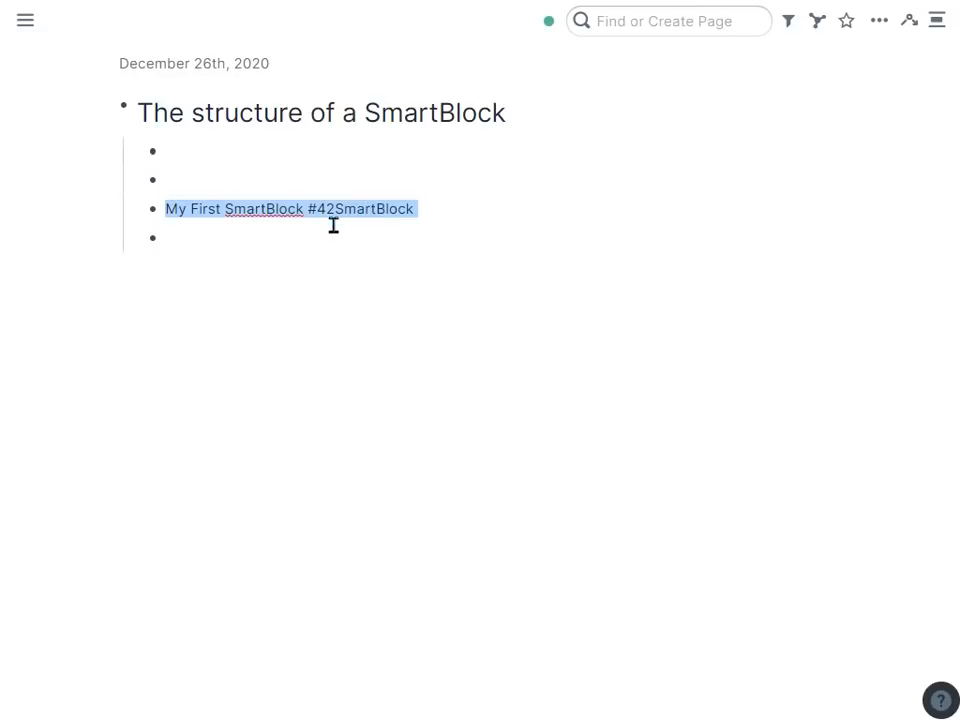
key(Down)
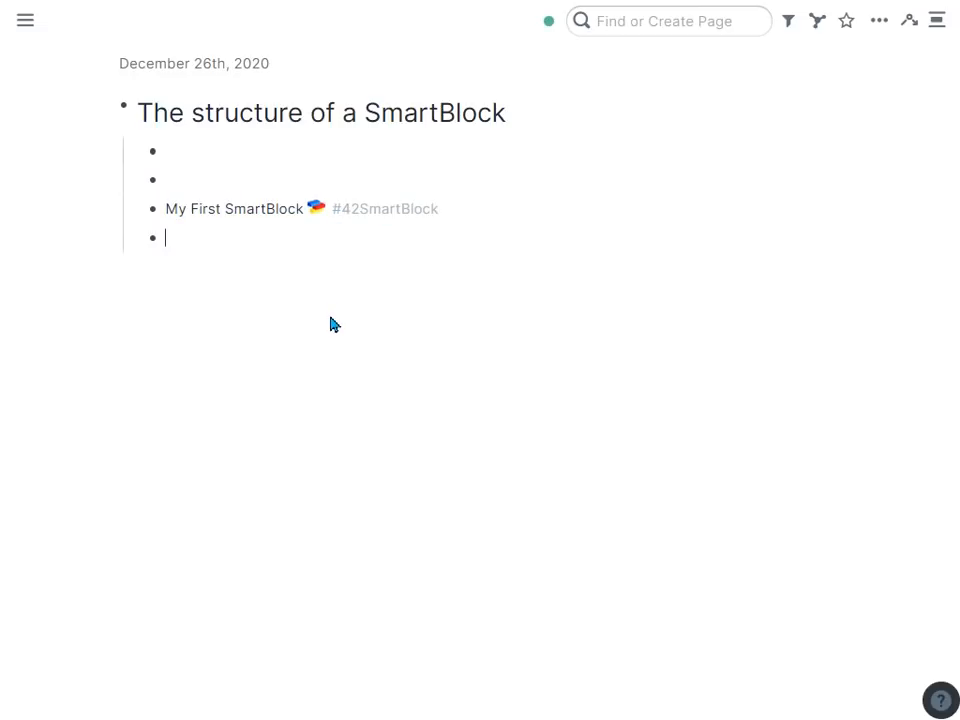
key(Tab)
text(Block 1)
key(Return)
text(Bo)
key(BackSpace)
text(lock 2)
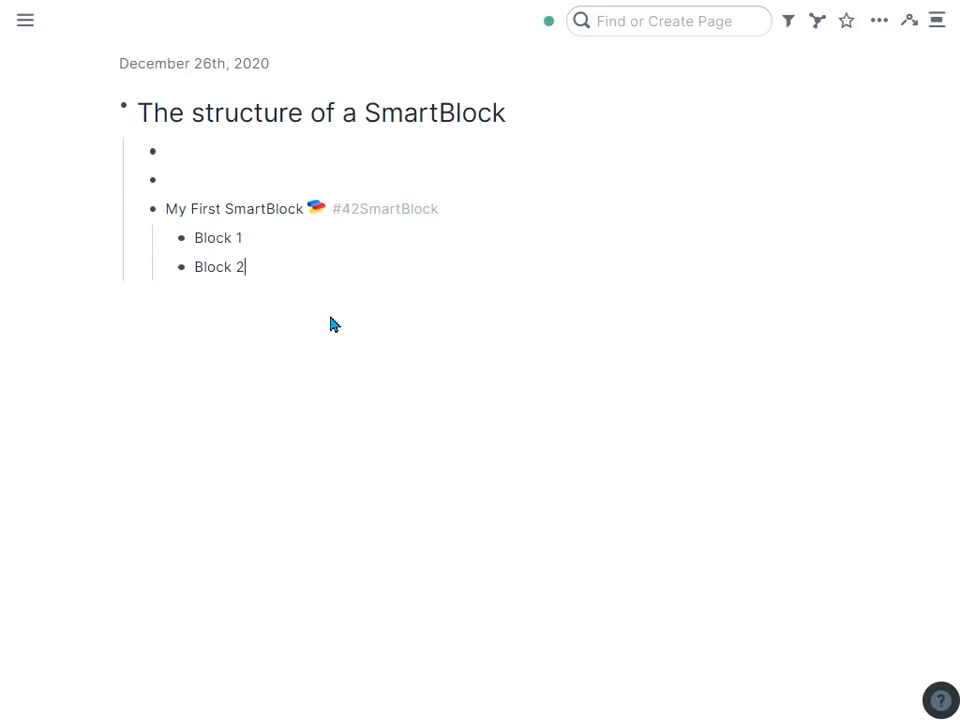
Step: Insert My First SmartBlock below its template, leaving an empty block between, and compare the inserted blocks with the template's
key(Return)
key(shift+Tab)
key(Return)
text(;;)
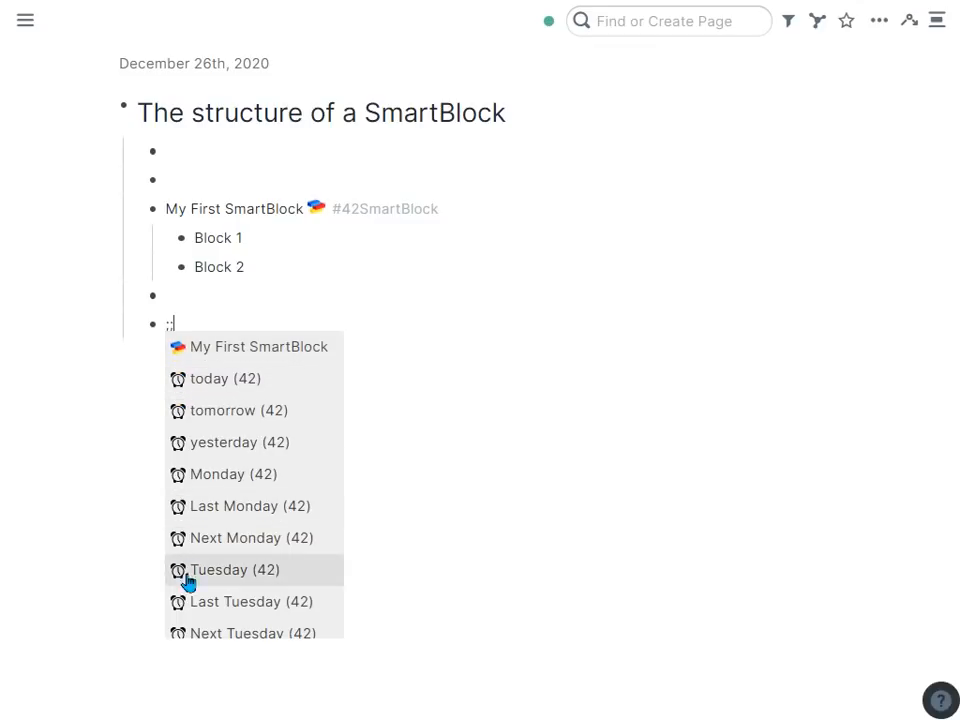
click(233, 350)
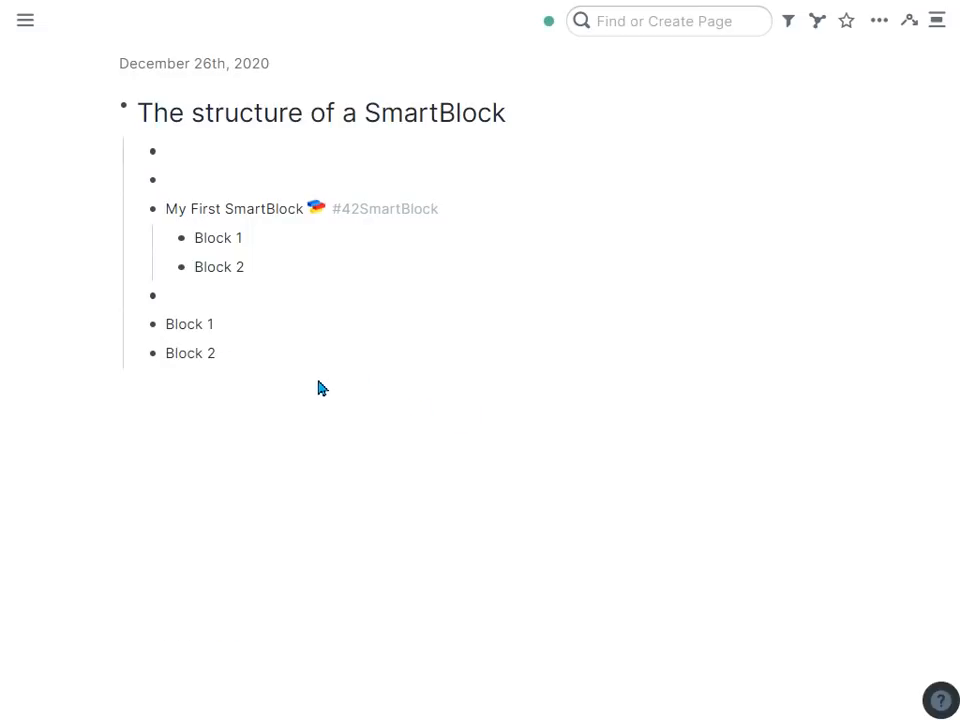
click(262, 238)
drag(262, 238, 261, 266)
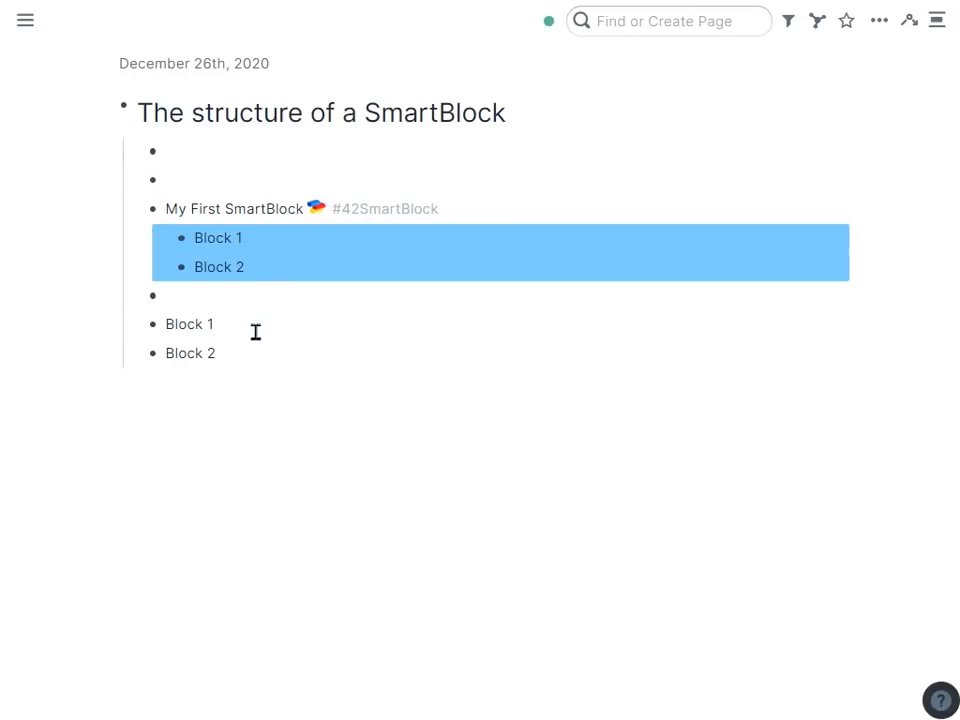
drag(255, 330, 257, 398)
Step: Extend the template with "Indent 1" and "Indent 2" nested under Block 2, followed by "Unindent 1" and an empty block one level up
click(347, 274)
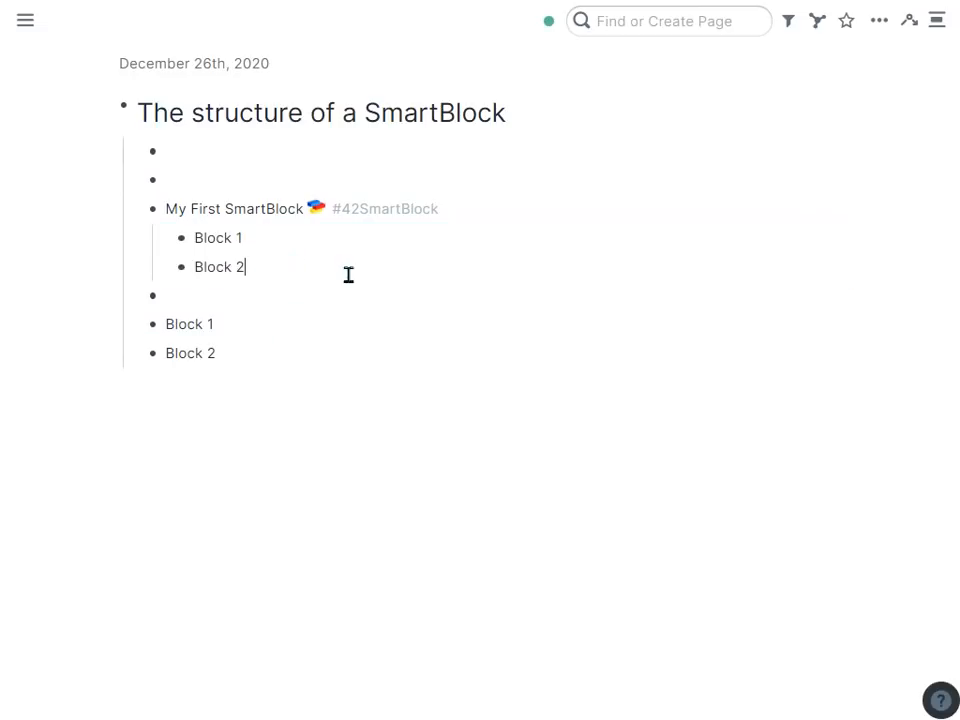
key(Return)
key(Tab)
text(I)
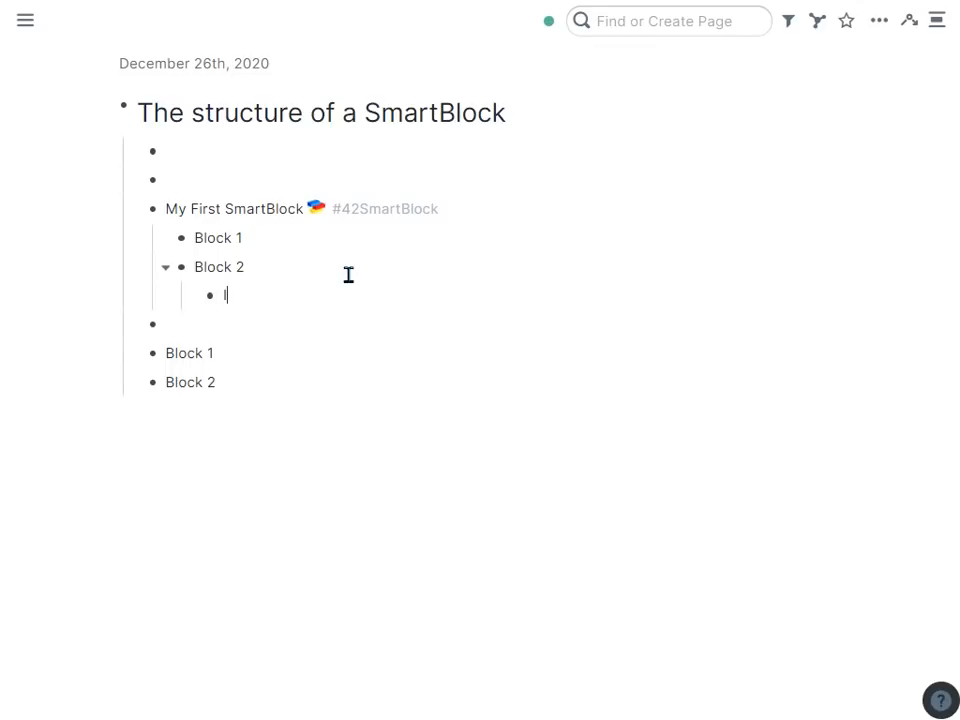
text(ndent 1)
key(Return)
text(Inde)
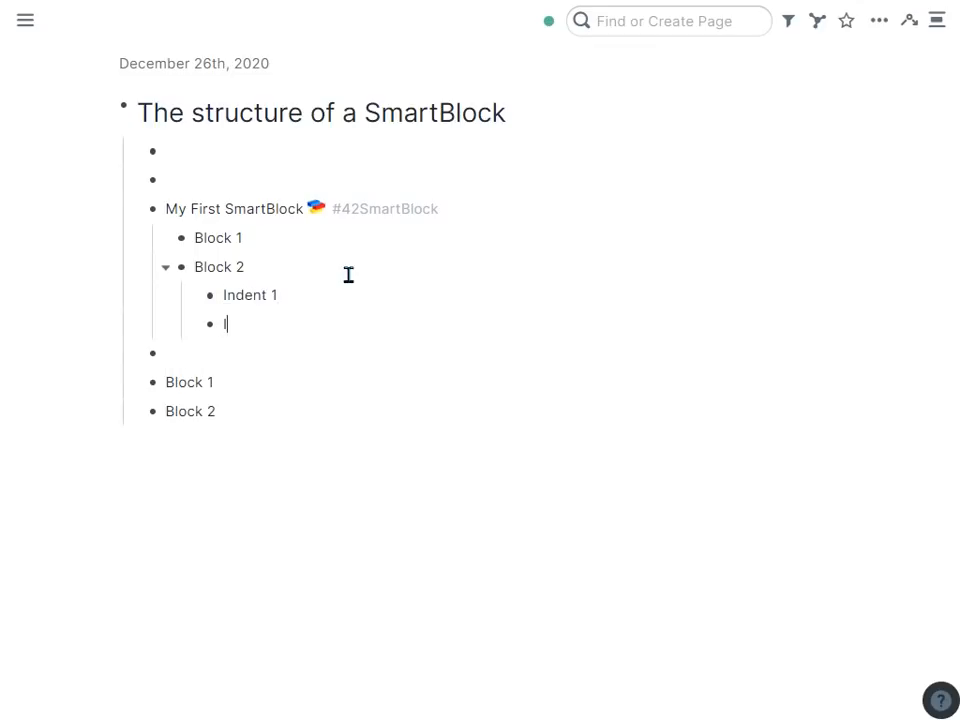
text(nt 2)
key(Return)
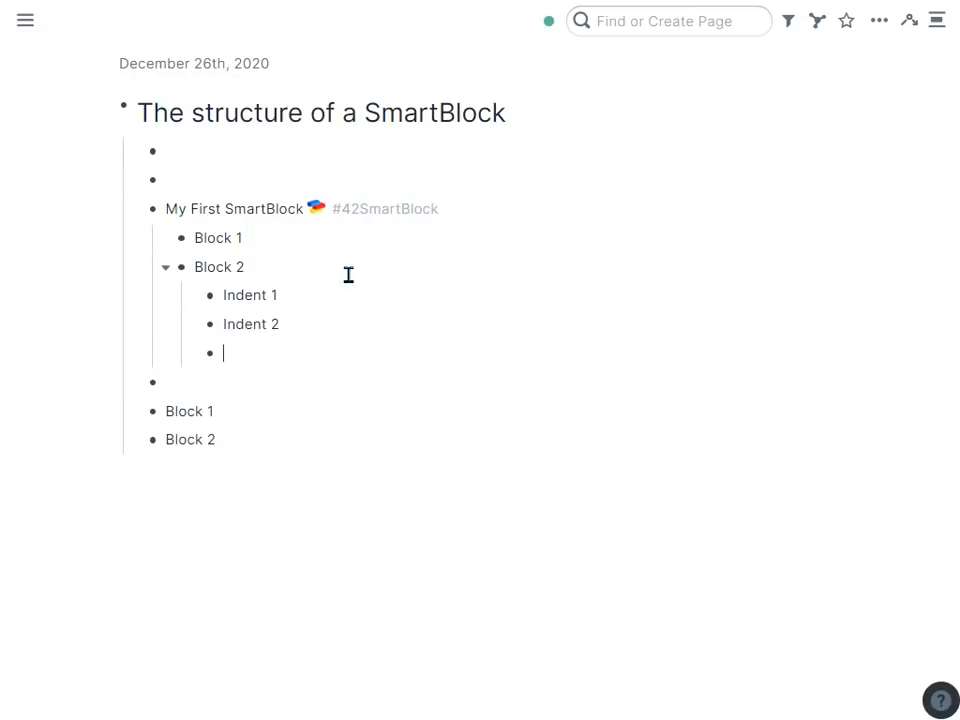
key(shift+Tab)
text(Unindent 1)
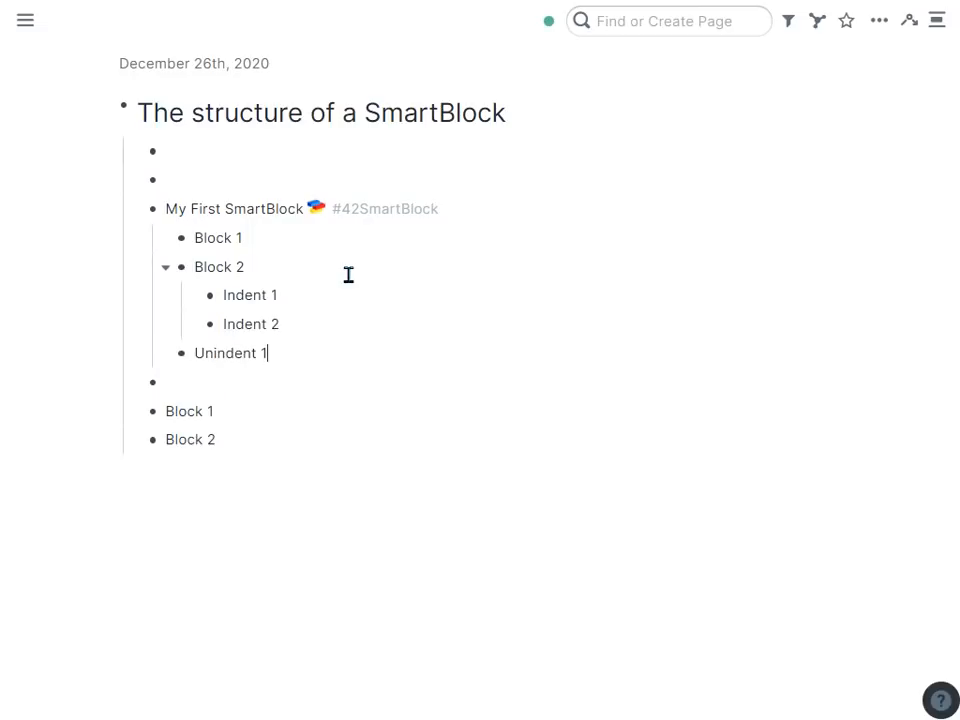
key(Return)
Step: Insert the extended My First SmartBlock below the earlier output after an empty block, and compare it with the template's blocks
key(shift+Down)
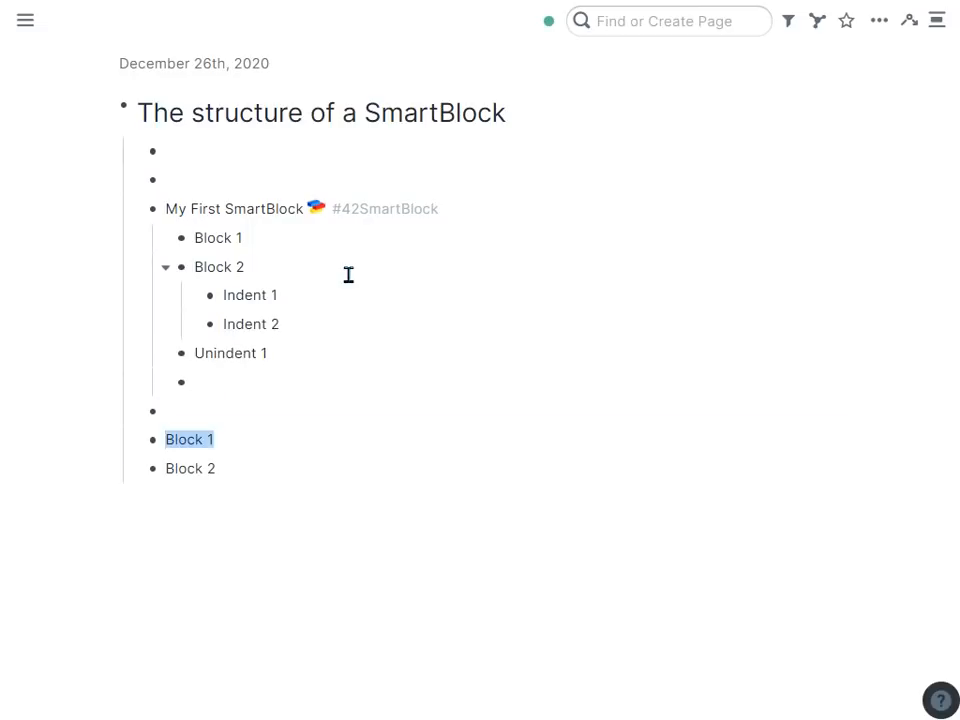
key(shift+Down)
key(Down)
key(End)
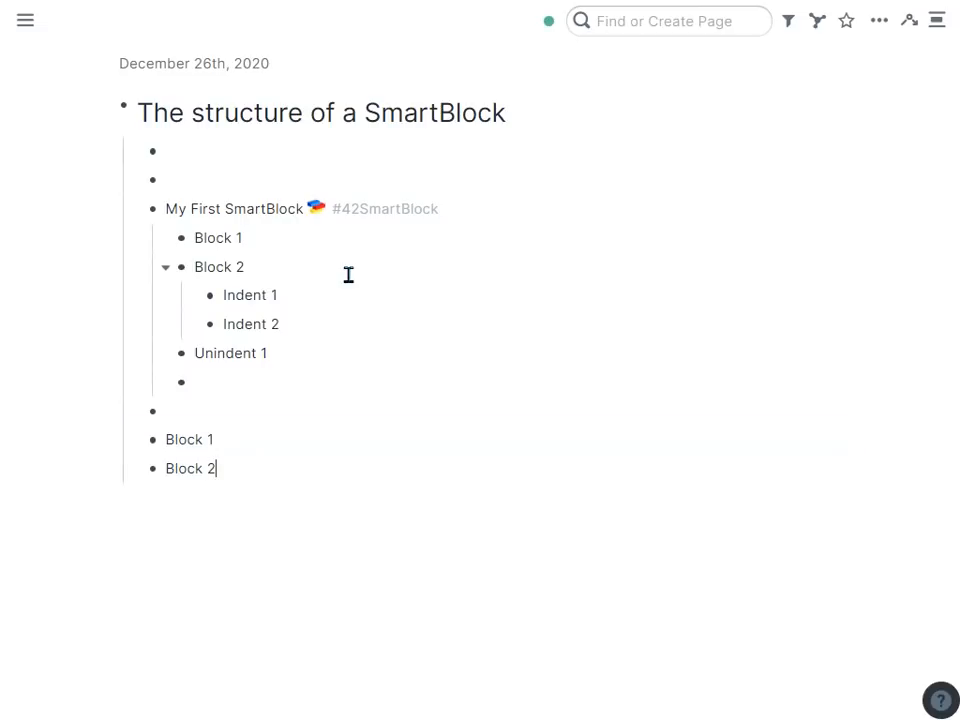
key(Return)
key(Return)
text(;;)
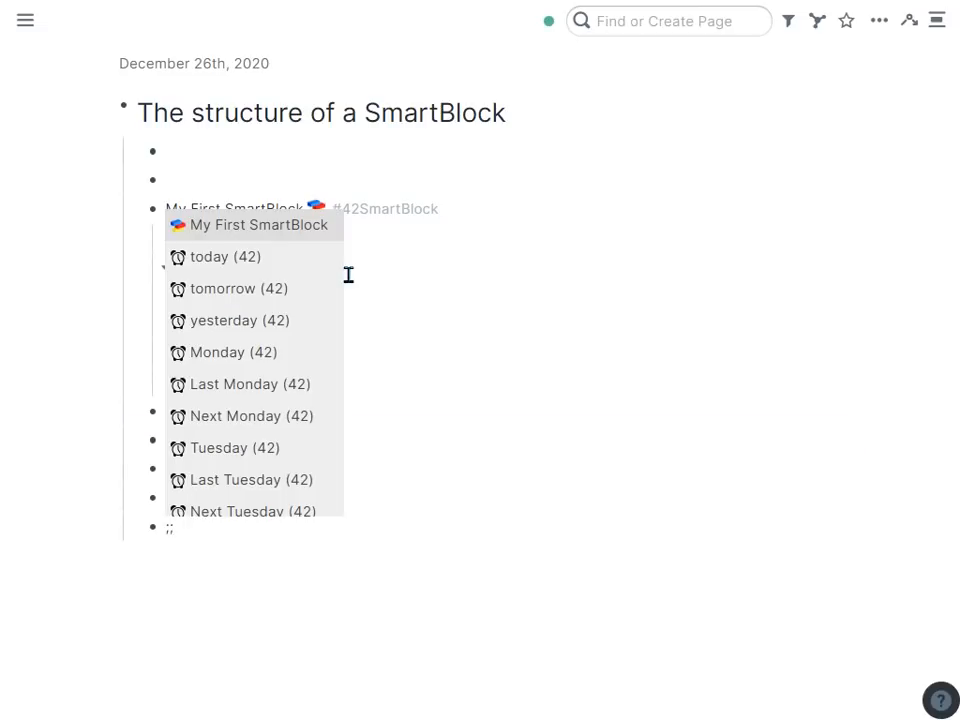
key(Return)
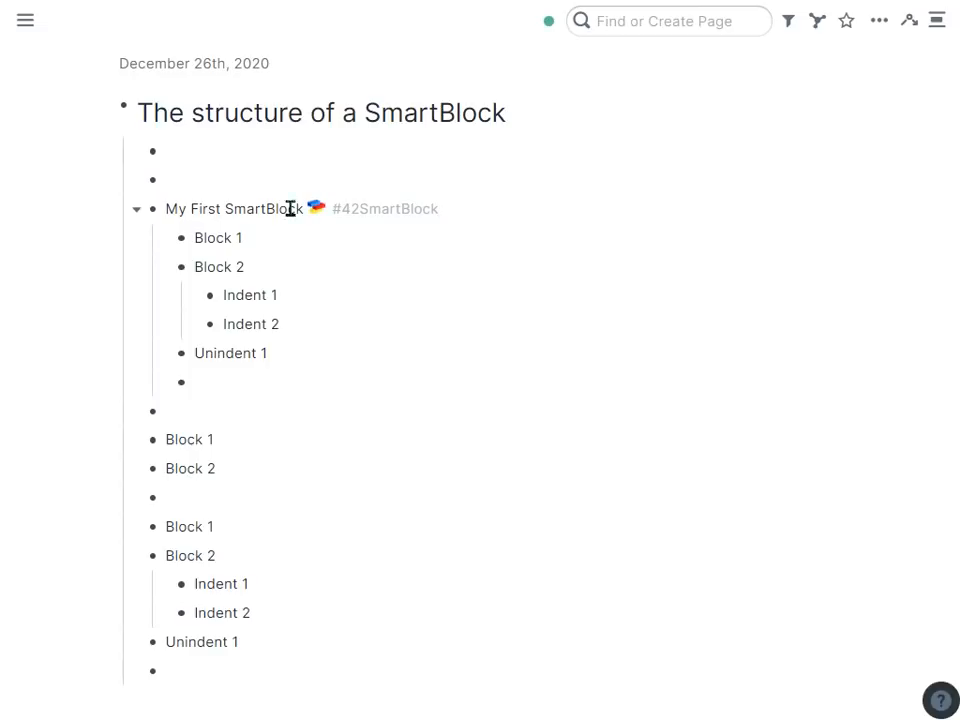
drag(277, 236, 274, 384)
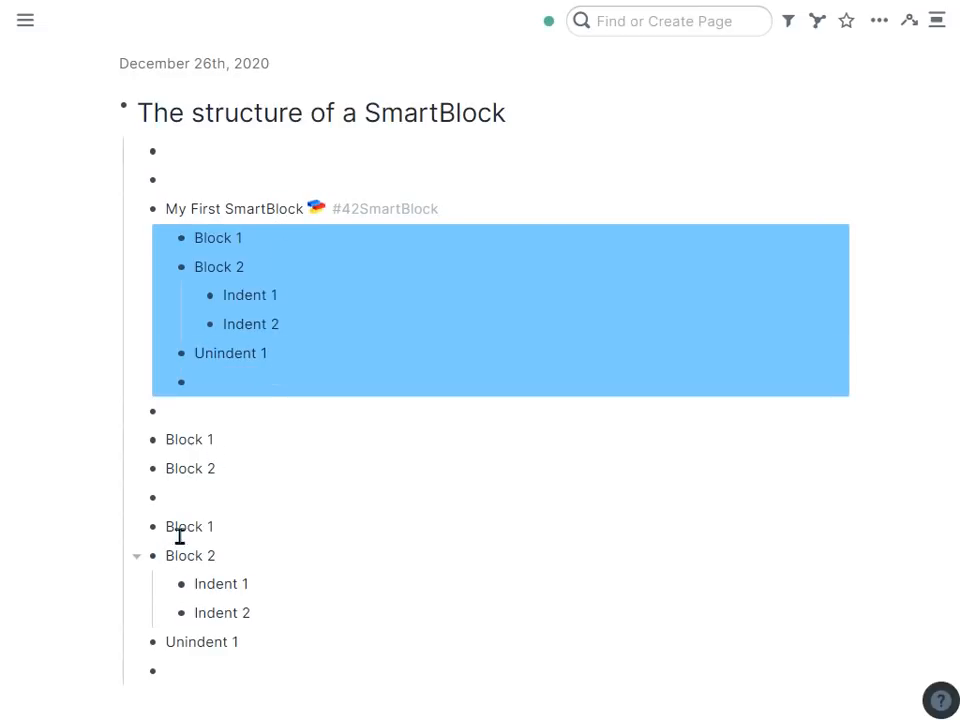
click(245, 532)
scroll(251, 617, down, 2)
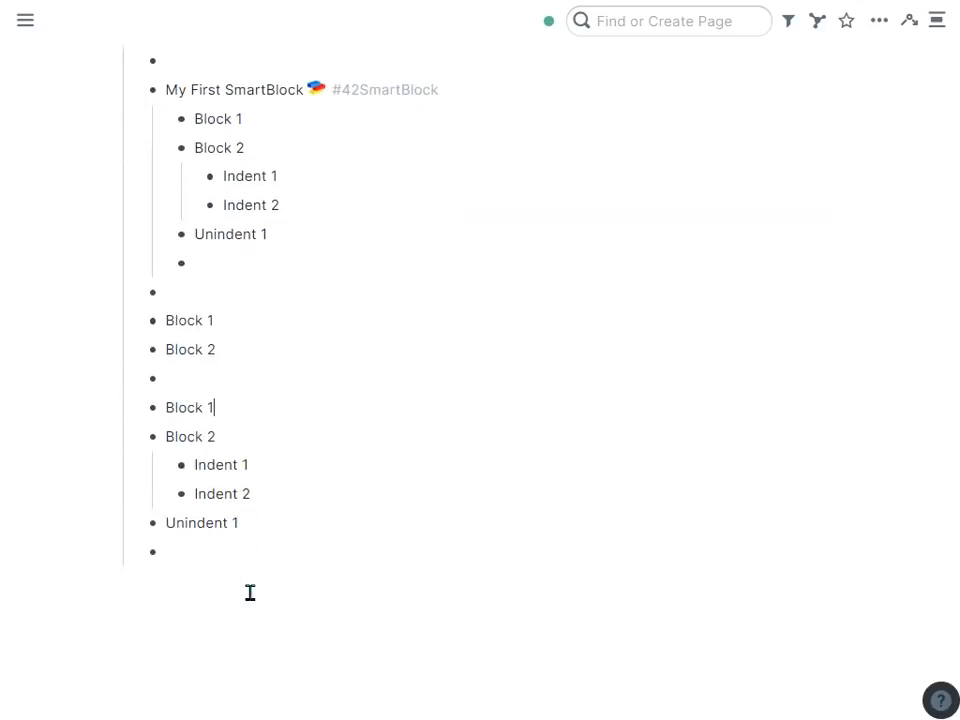
scroll(249, 594, up, 2)
Step: Nest the first output's Block 2 under Block 1, indent the empty block beneath it and insert My First SmartBlock there
click(240, 390)
click(236, 439)
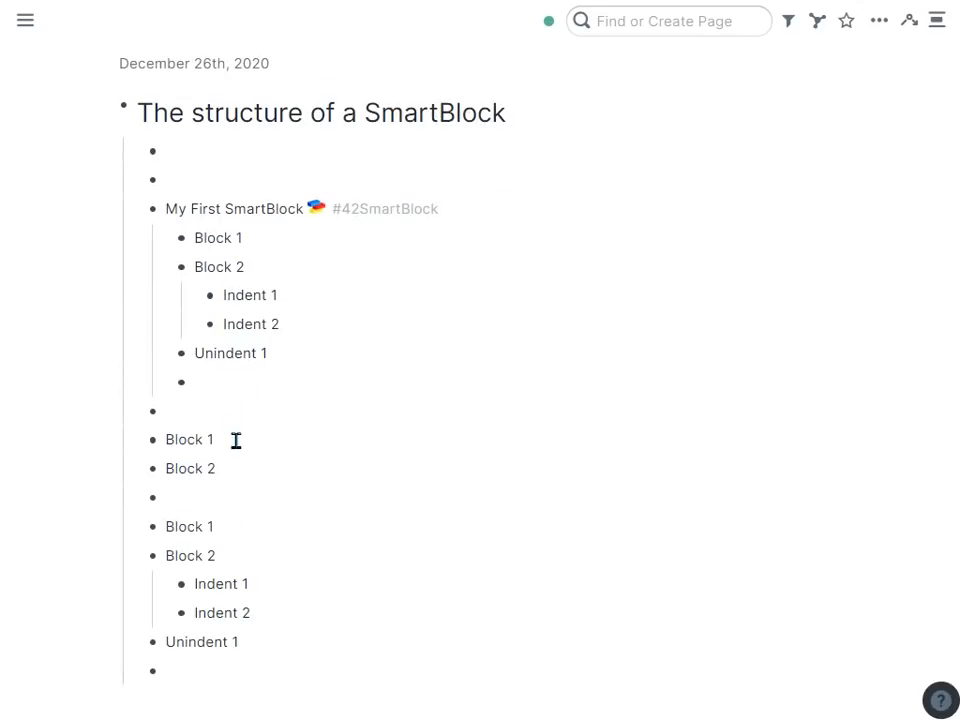
click(236, 470)
key(Tab)
click(362, 487)
key(Tab)
key(Tab)
key(shift+Tab)
key(shift+Tab)
key(Tab)
key(Tab)
text(;;)
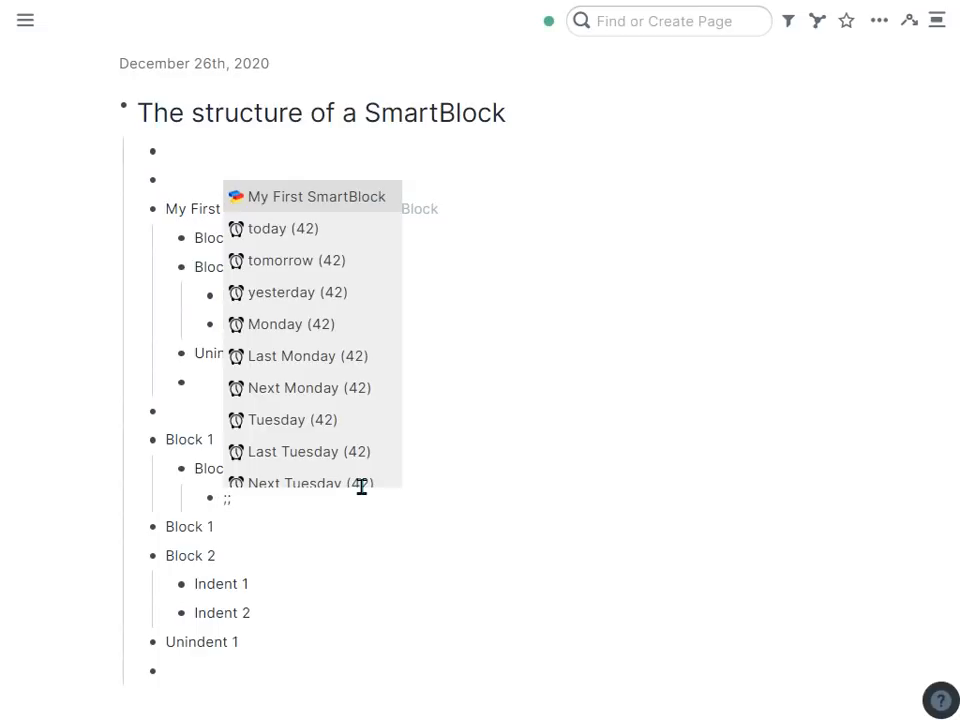
key(Return)
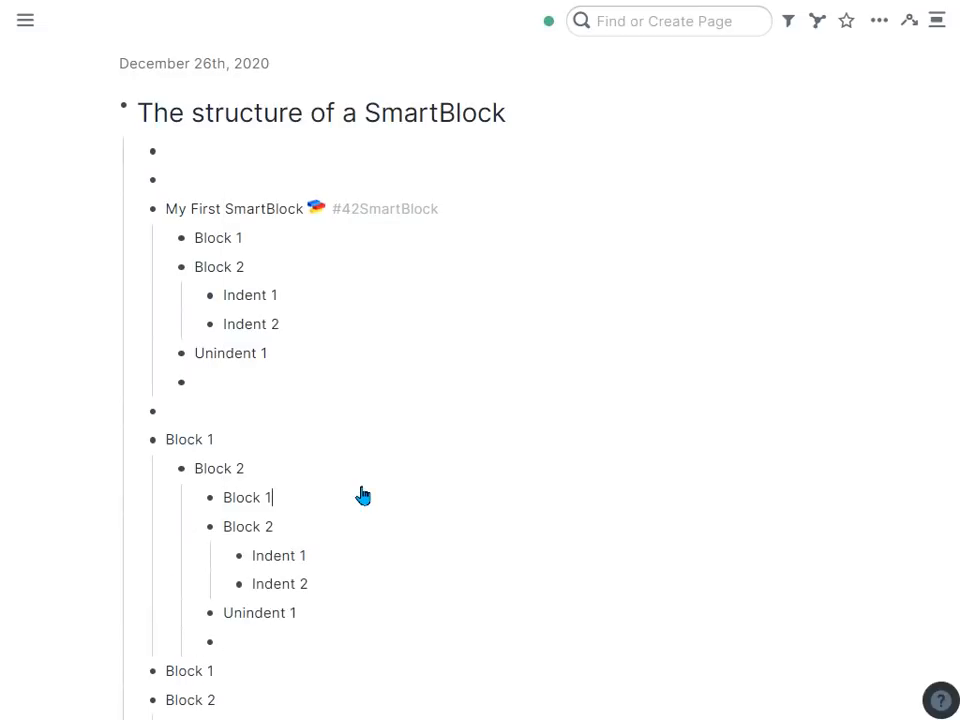
Step: Delete the inserted outlines below the template and clear the remaining "Unindent 1" text
drag(238, 439, 276, 712)
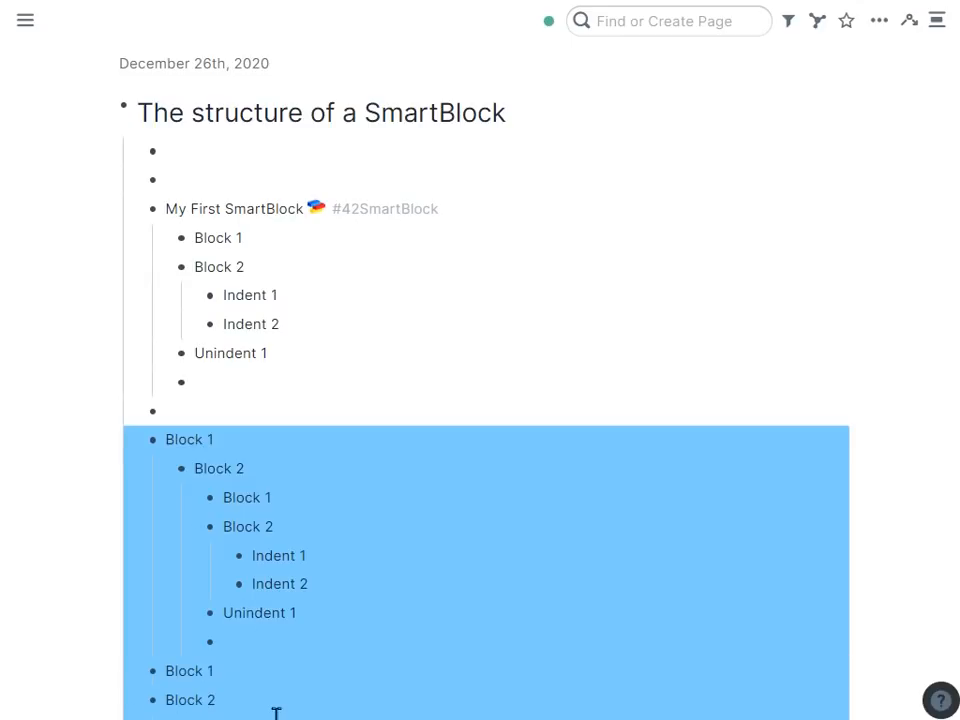
key(BackSpace)
click(267, 445)
key(shift+Home)
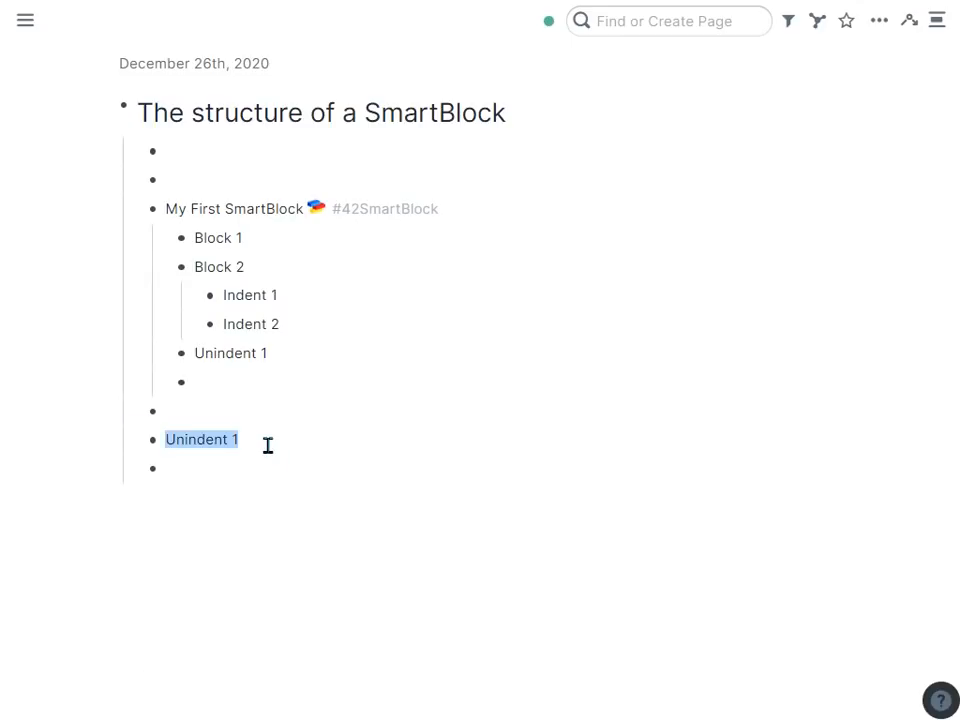
key(BackSpace)
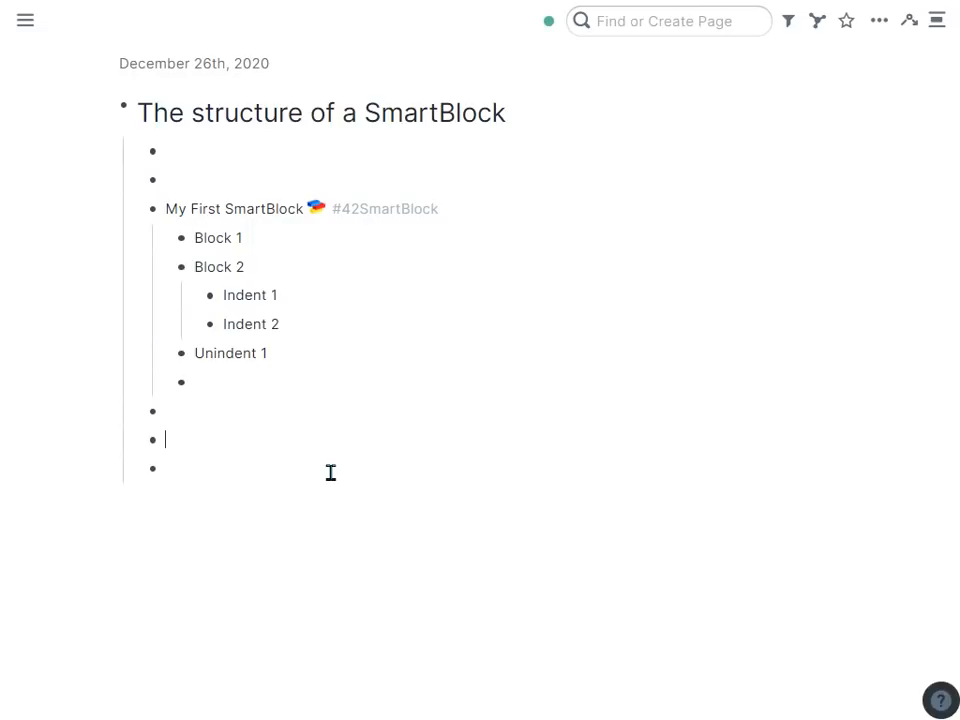
Step: Insert My First SmartBlock in the cleared block at the template's level and delete the inserted blocks
text(;;)
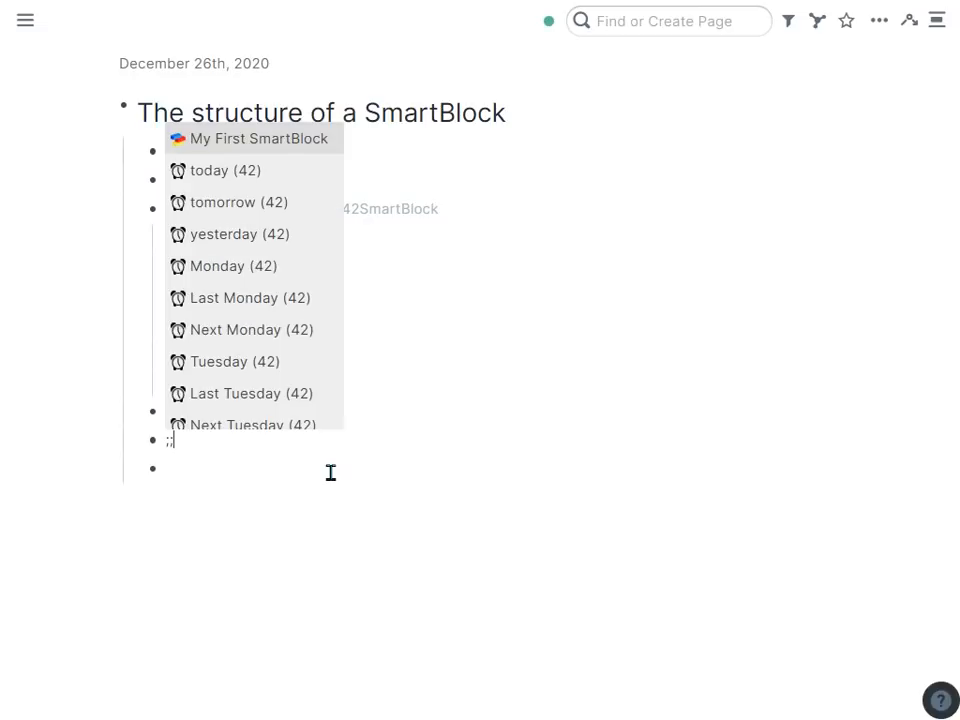
key(Return)
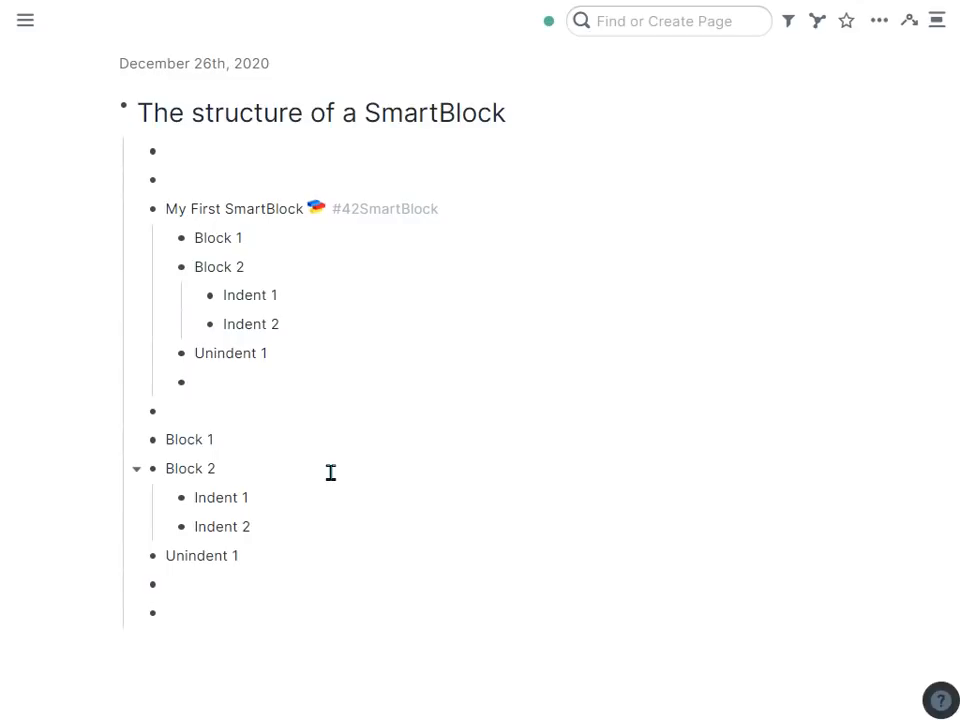
drag(289, 452, 273, 589)
key(BackSpace)
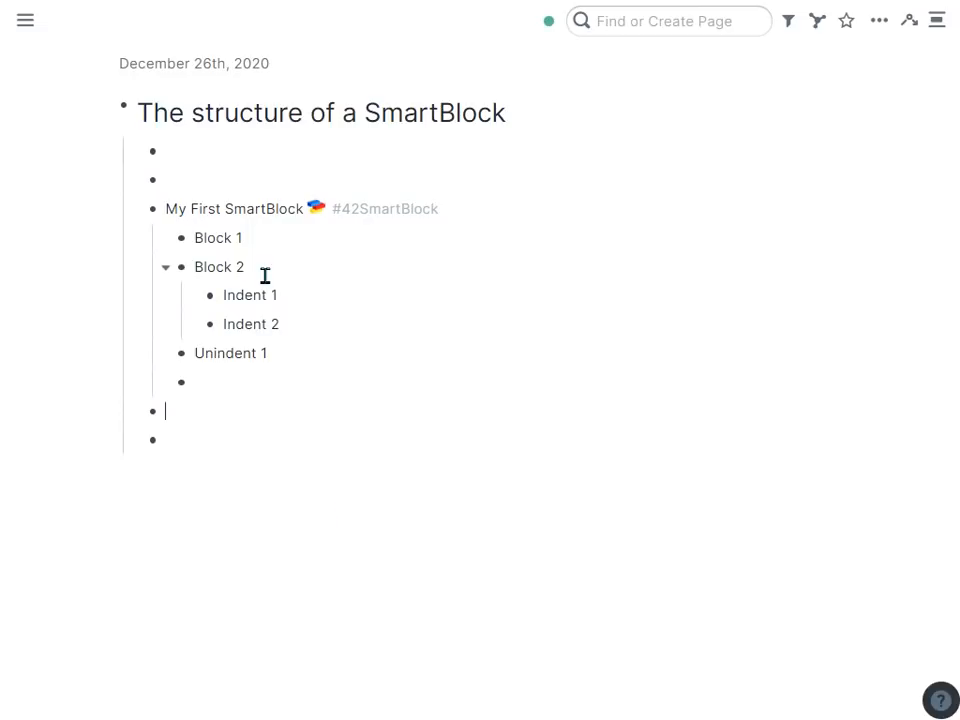
Step: Add new empty blocks, insert My First SmartBlock using the search "my", and delete the resulting blocks
key(Return)
key(Return)
text(;;my)
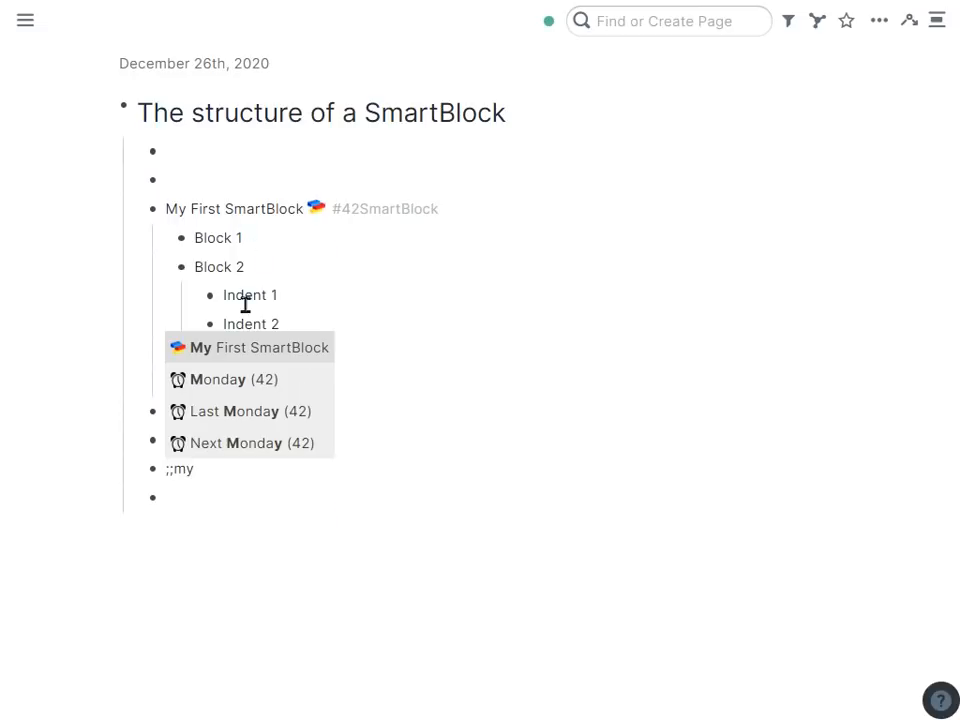
click(243, 357)
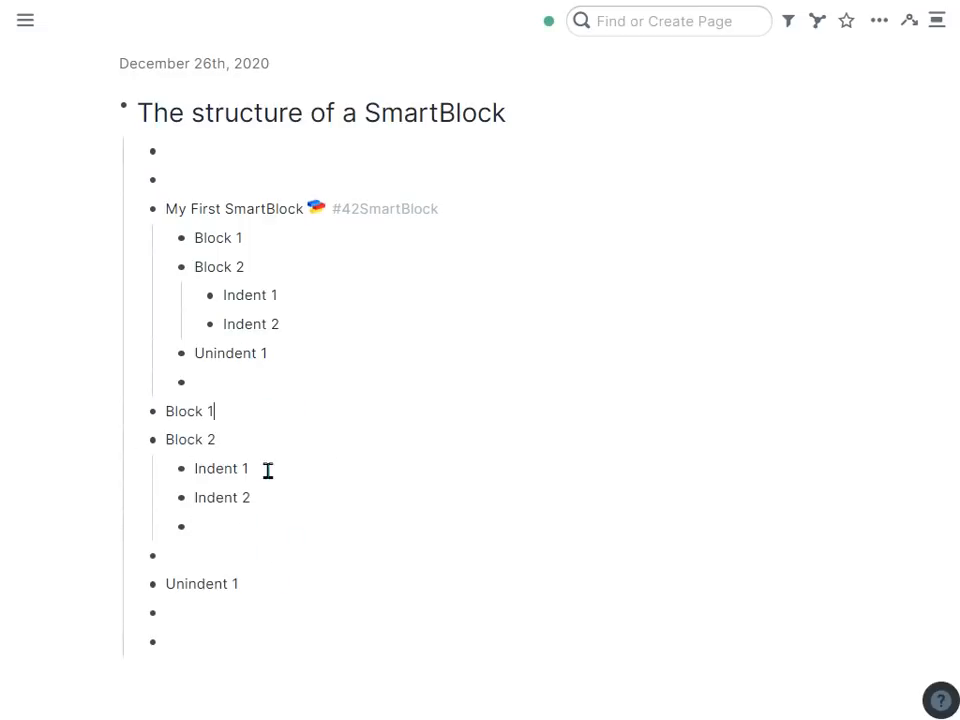
drag(266, 597, 252, 422)
key(BackSpace)
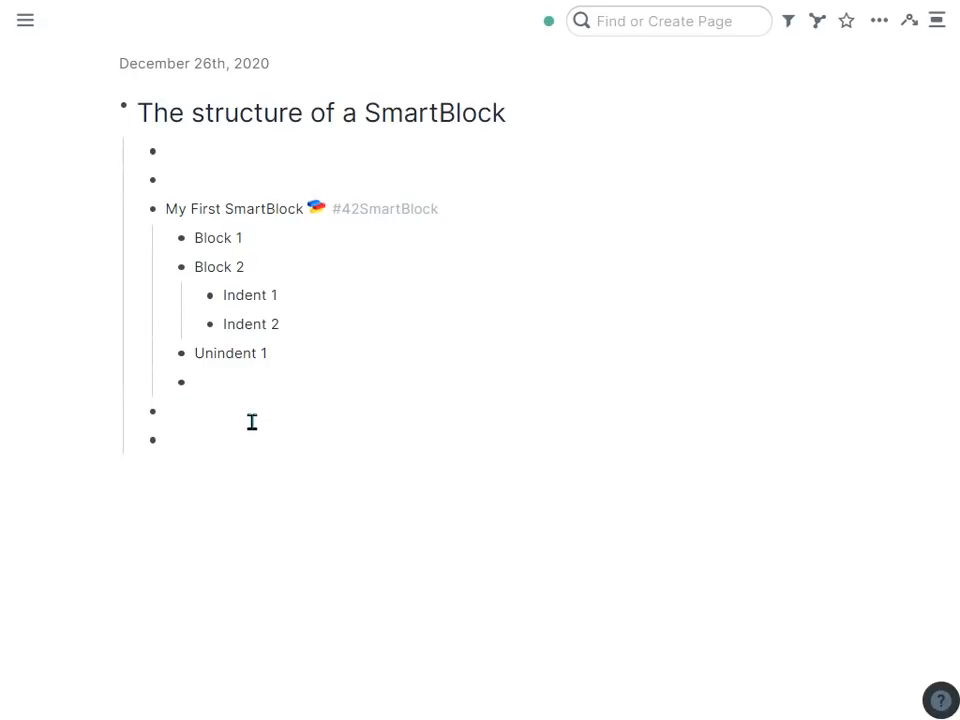
Step: Remove the empty last block from the template and insert My First SmartBlock in the final block below it
key(BackSpace)
key(Down)
key(Down)
text(;;)
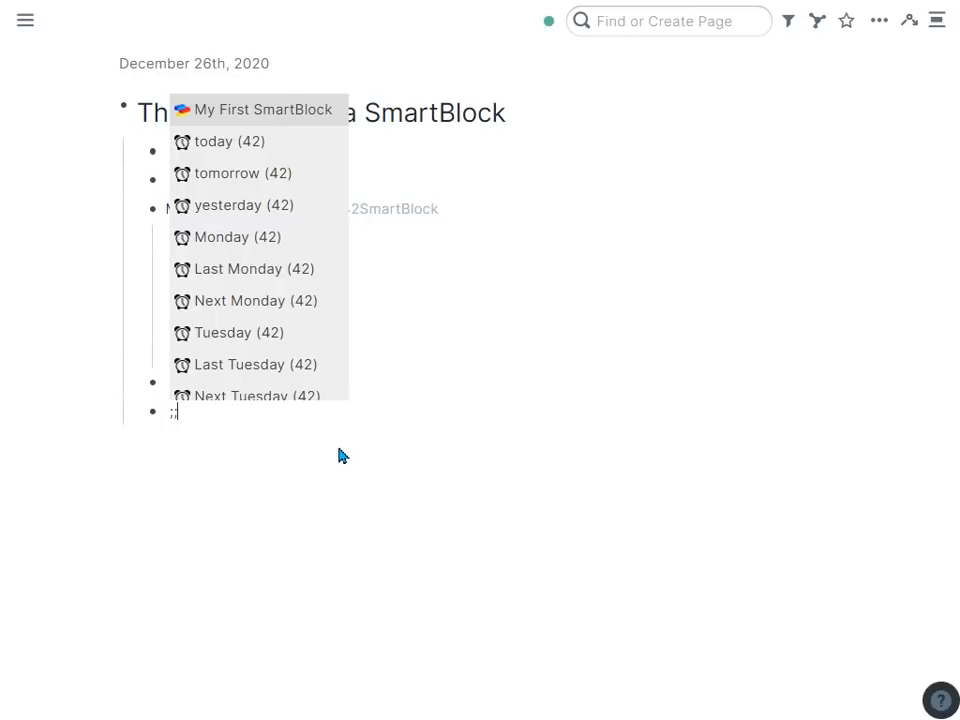
key(Return)
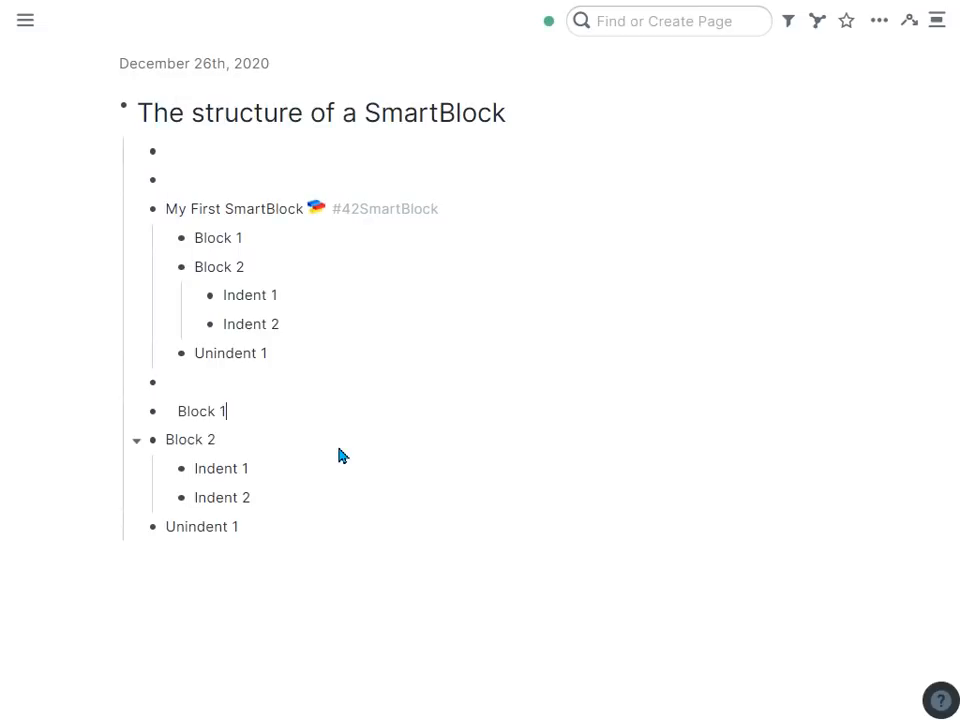
Step: Delete the outline inserted below the template, leaving one empty block
key(shift+Home)
key(BackSpace)
key(shift+Down)
key(shift+Down)
key(BackSpace)
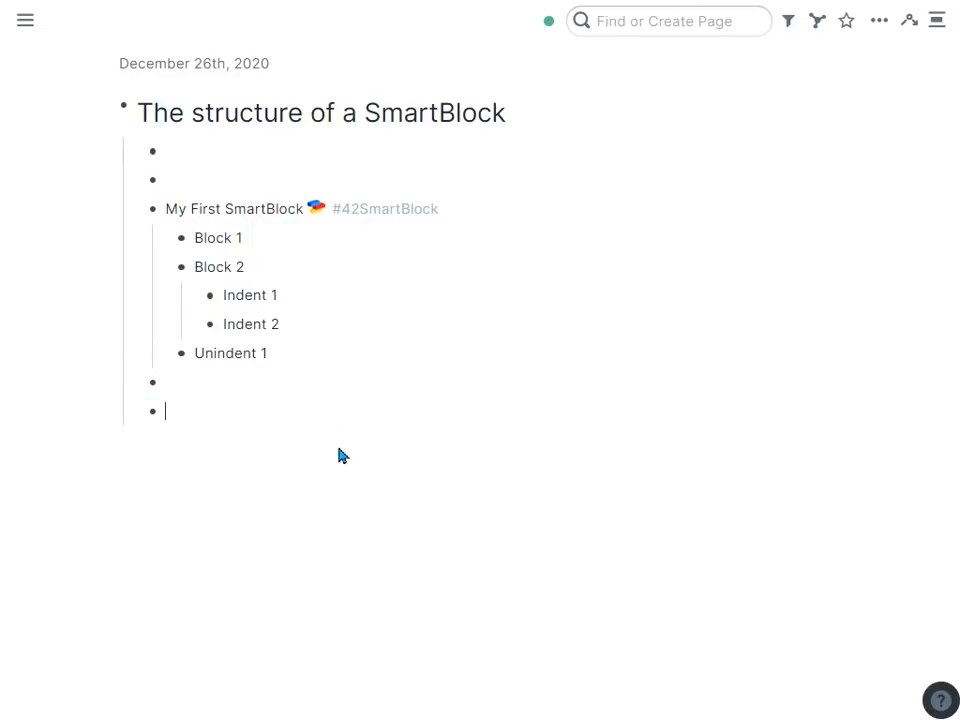
Step: Insert My First SmartBlock in the cleared last block below the template
text(;;)
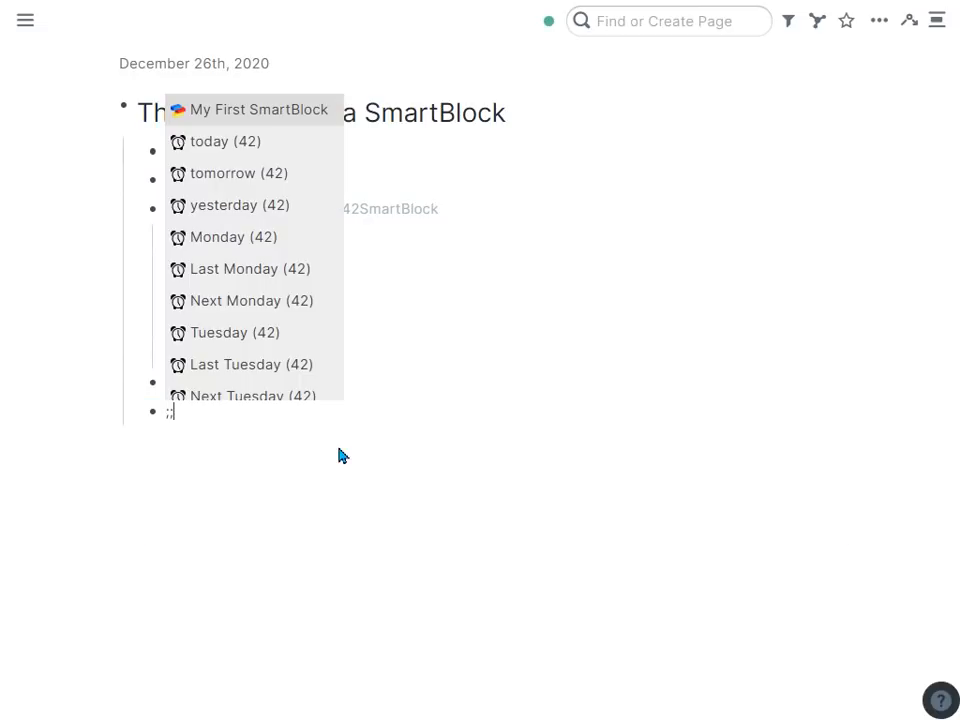
key(Return)
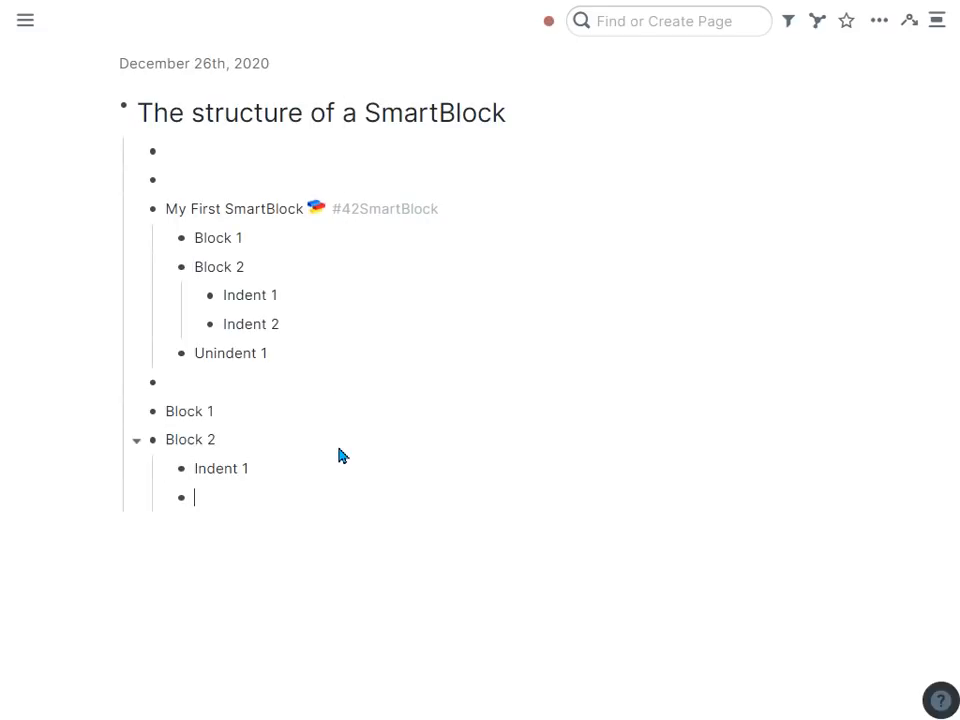
click(289, 241)
click(240, 413)
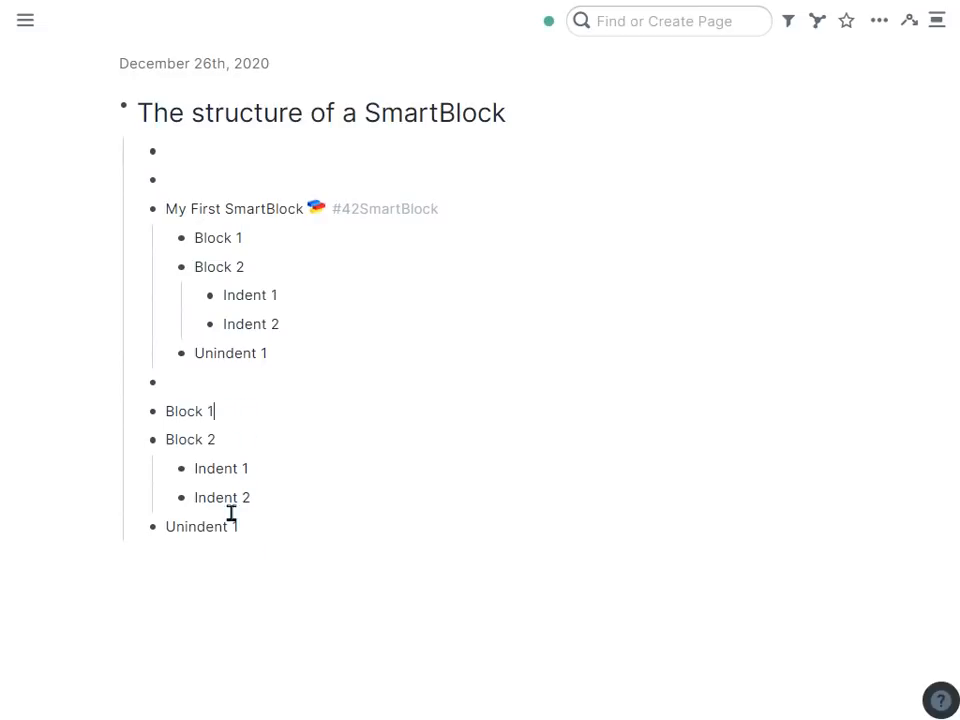
text(fadfds)
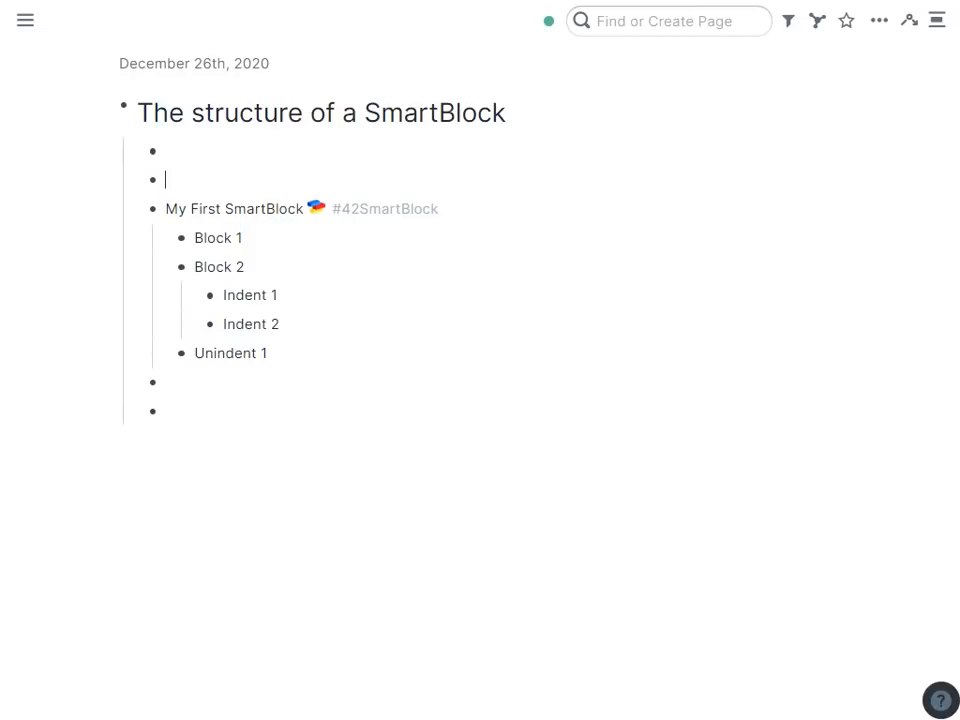
Step: Remove the two empty blocks above the My First SmartBlock template and collapse the template
key(Down)
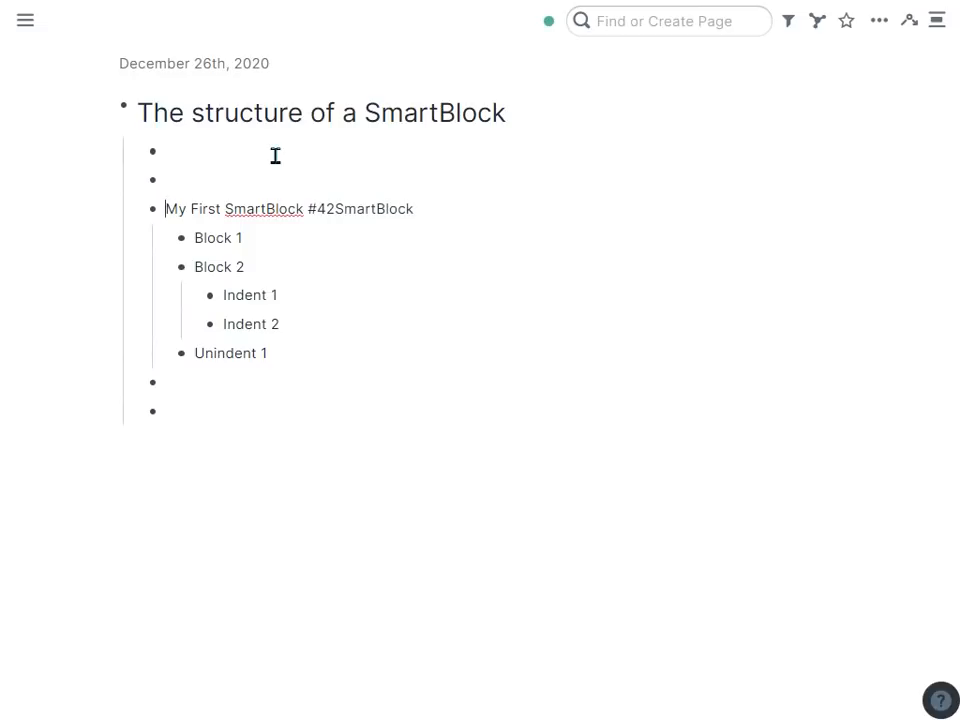
key(BackSpace)
key(BackSpace)
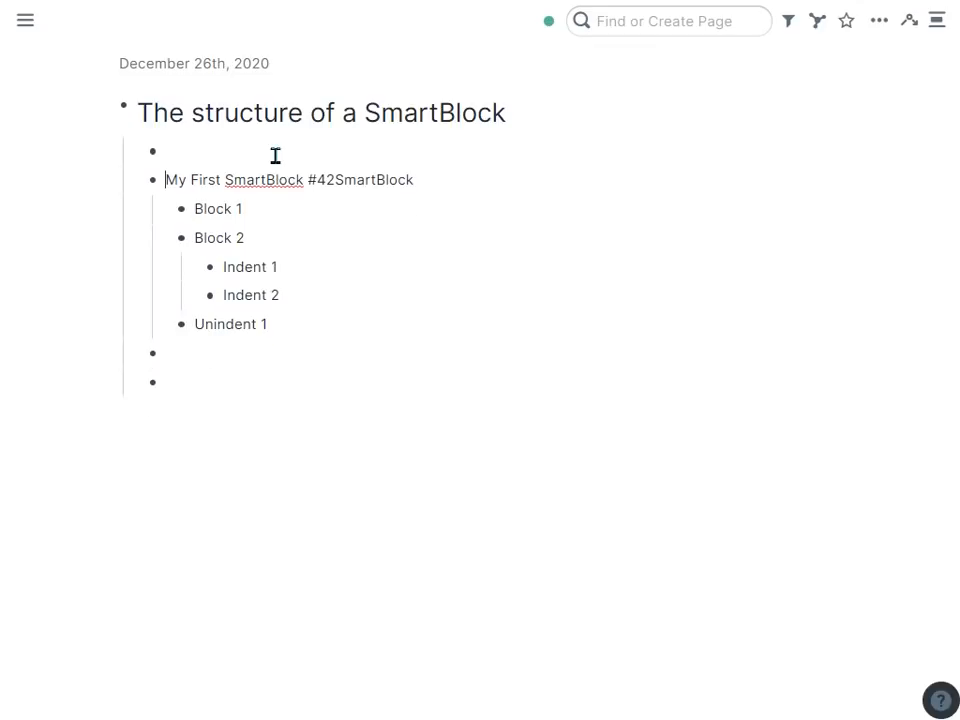
key(ctrl+Up)
key(Down)
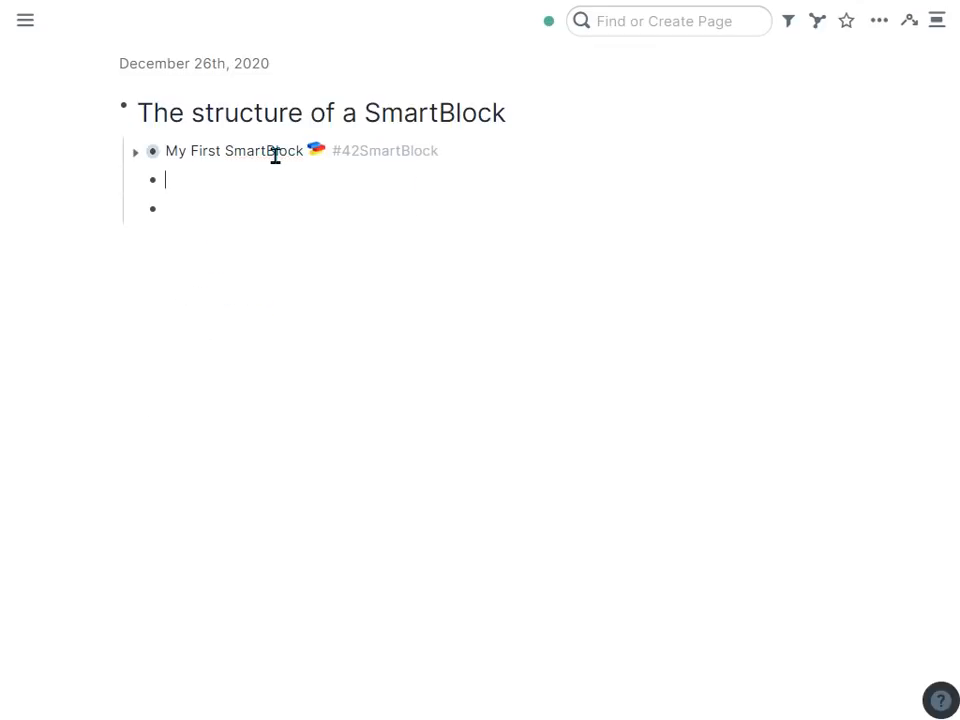
Step: Start a second SmartBlock below the first by inserting the 42sb command's tag in a new block followed by the name SB 2
key(Return)
key(Return)
text(;;42s)
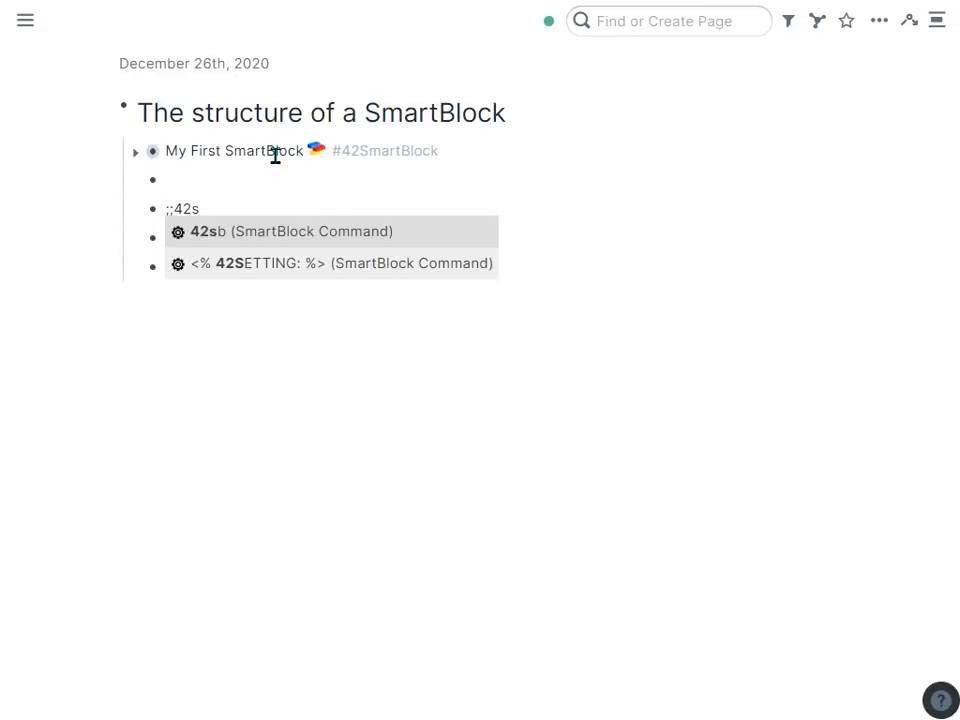
key(Return)
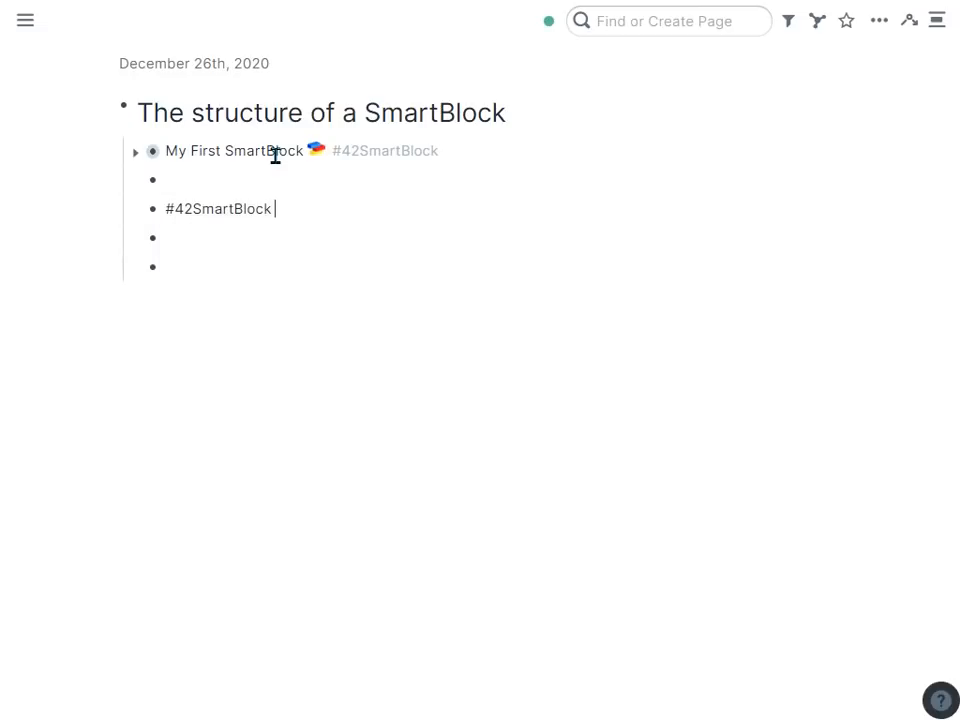
text(SB 2)
Step: Add "block 1" and "block 2" as nested blocks under the SB 2 SmartBlock
key(Return)
key(Return)
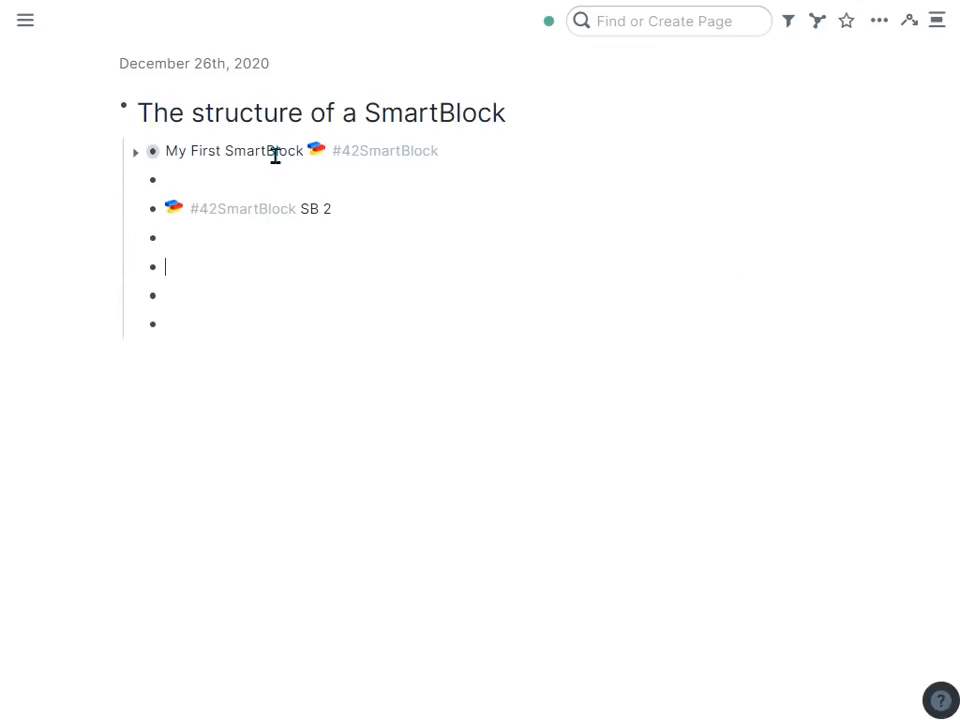
key(Tab)
text(block 1)
key(Down)
key(Down)
text(;;sb)
key(Return)
key(BackSpace)
key(Tab)
text(block )
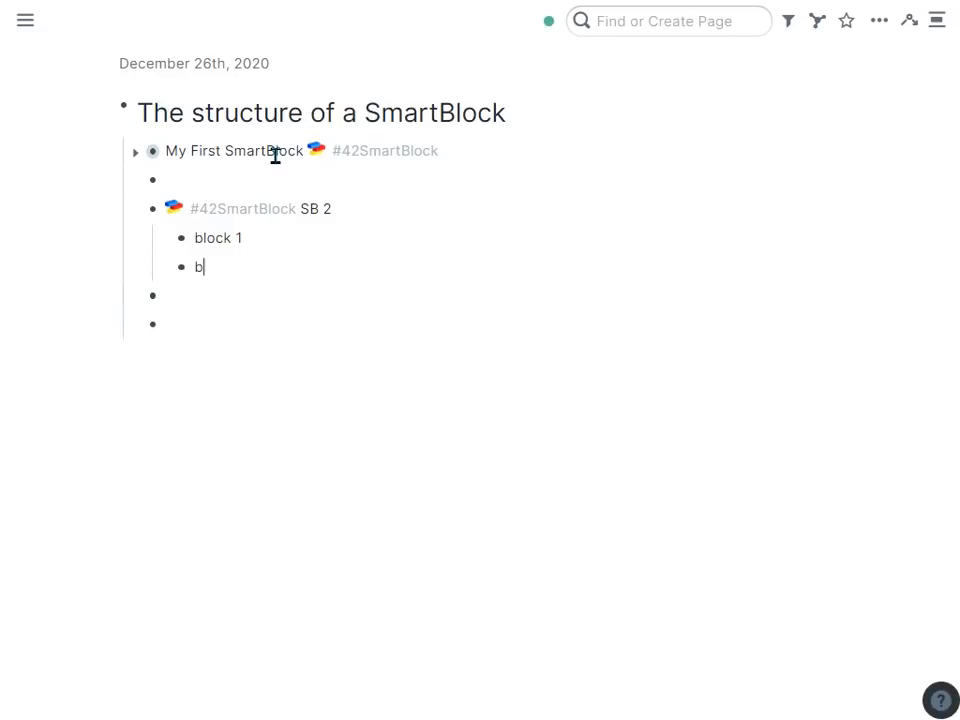
text(2)
Step: Insert the SB 2 SmartBlock in the last empty block and delete the resulting blocks
text(;;sb)
key(Return)
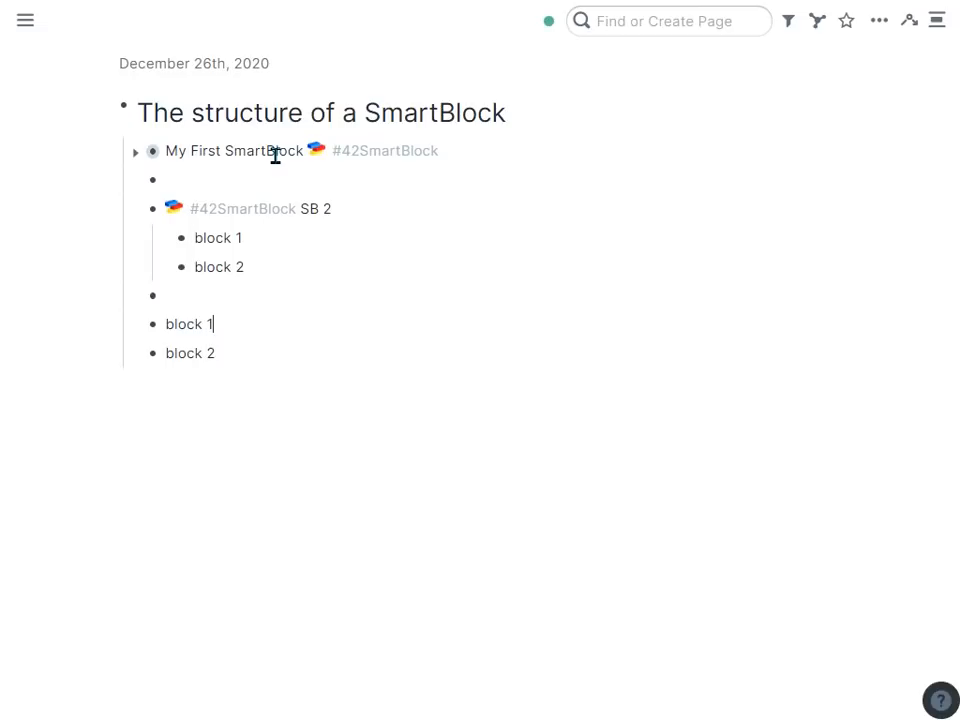
key(Escape)
key(shift+Down)
key(Delete)
key(Up)
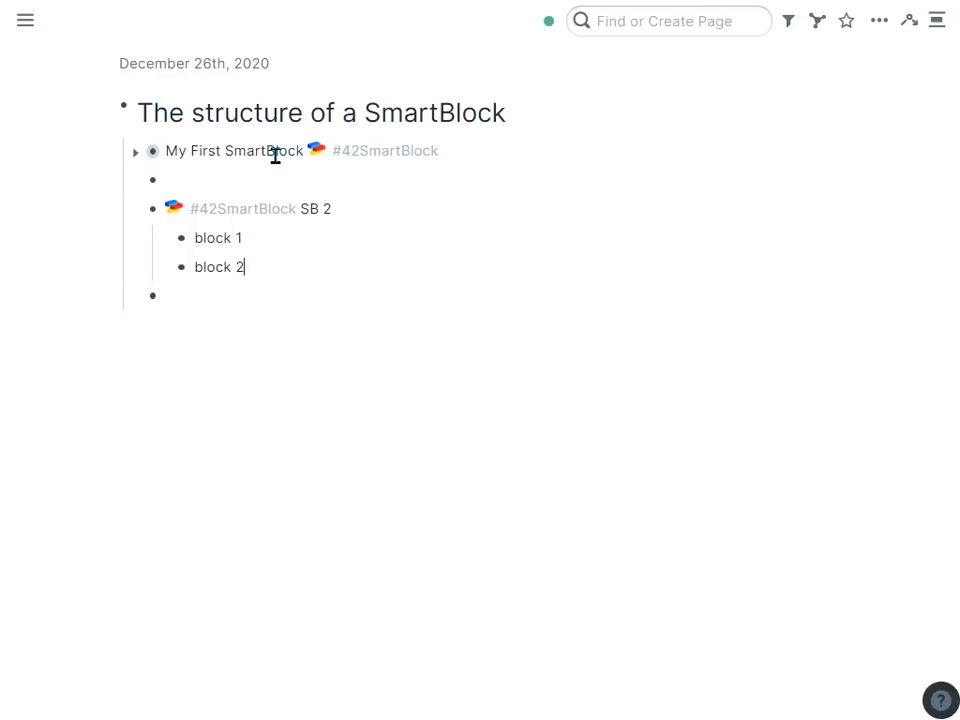
Step: Indent "block 2" under "block 1" in the SB 2 template and insert SB 2 in the empty block below it
key(Tab)
key(Down)
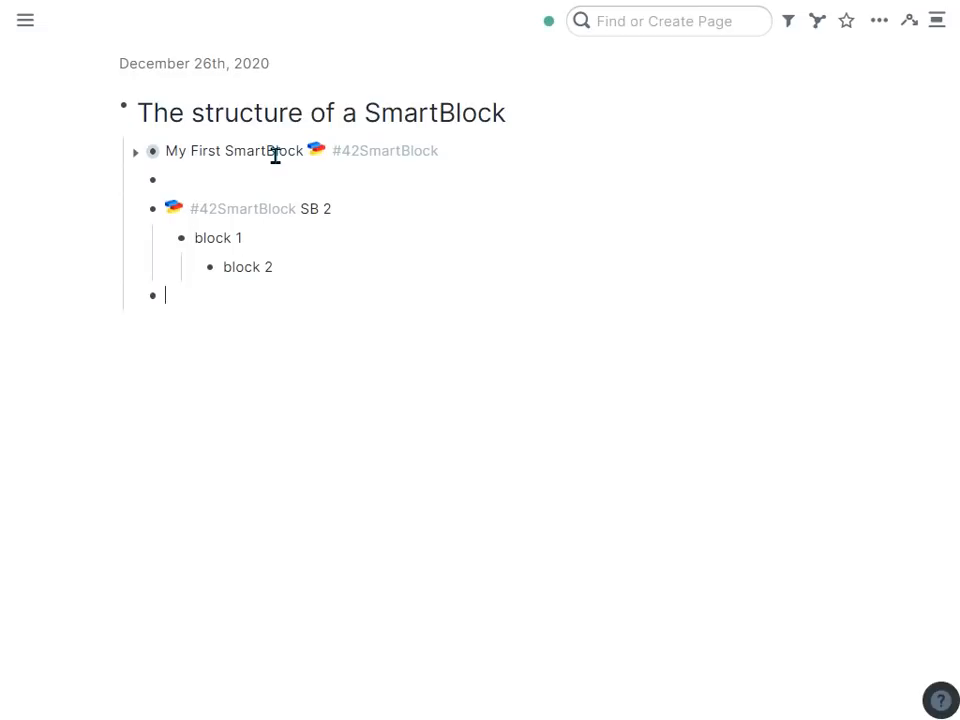
text(')
text(;;sb)
key(Return)
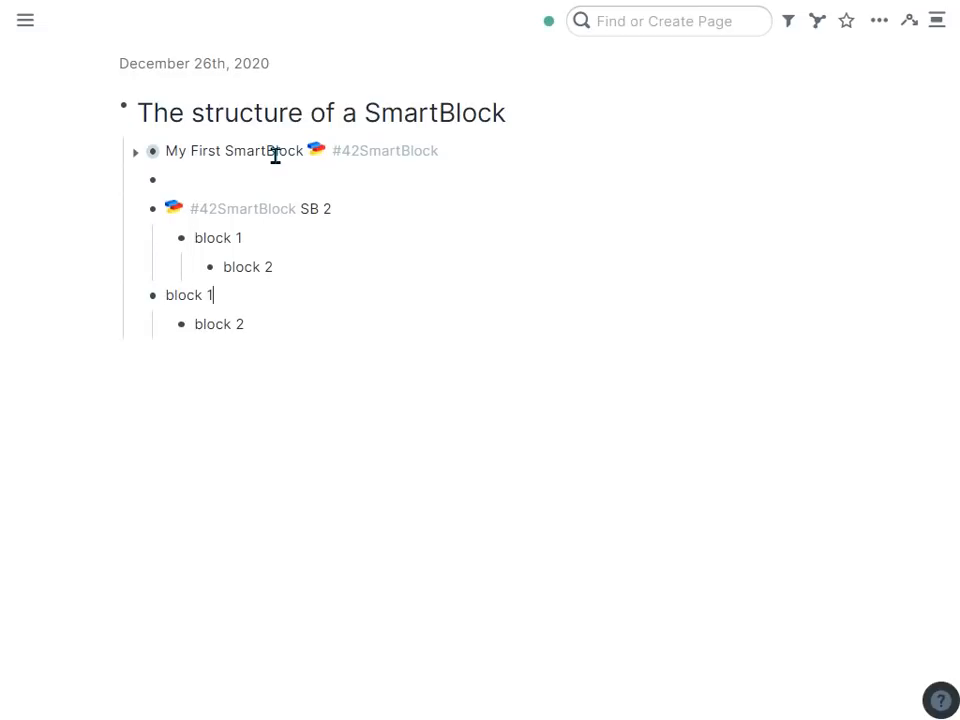
Step: Delete the nested blocks inserted below the SB 2 template, leaving an empty block
key(shift+Down)
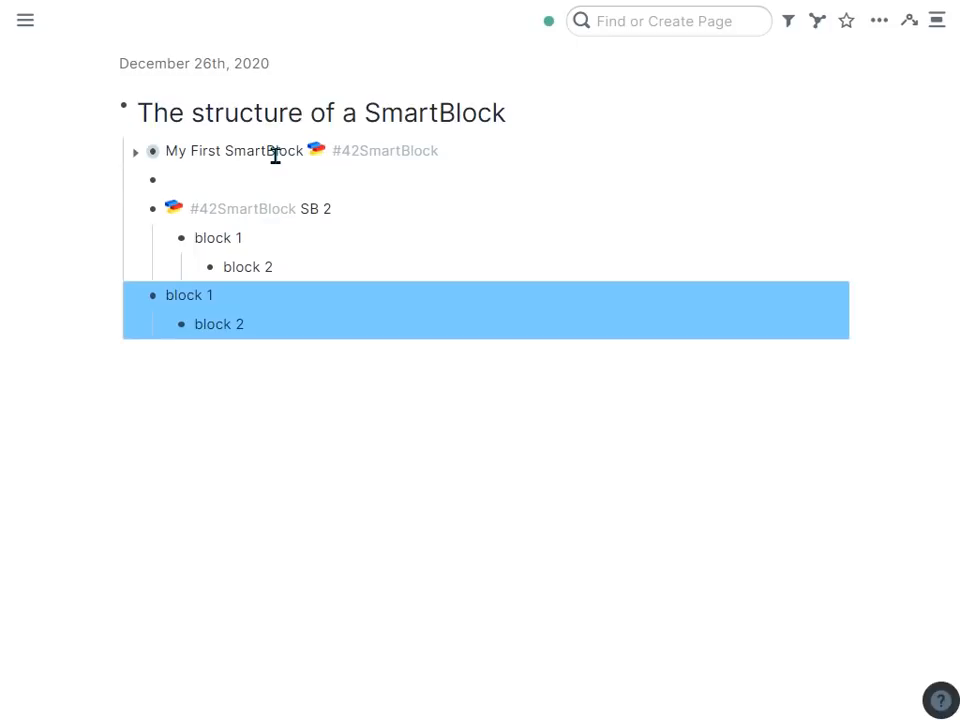
key(BackSpace)
key(Return)
key(shift+Tab)
key(shift+Tab)
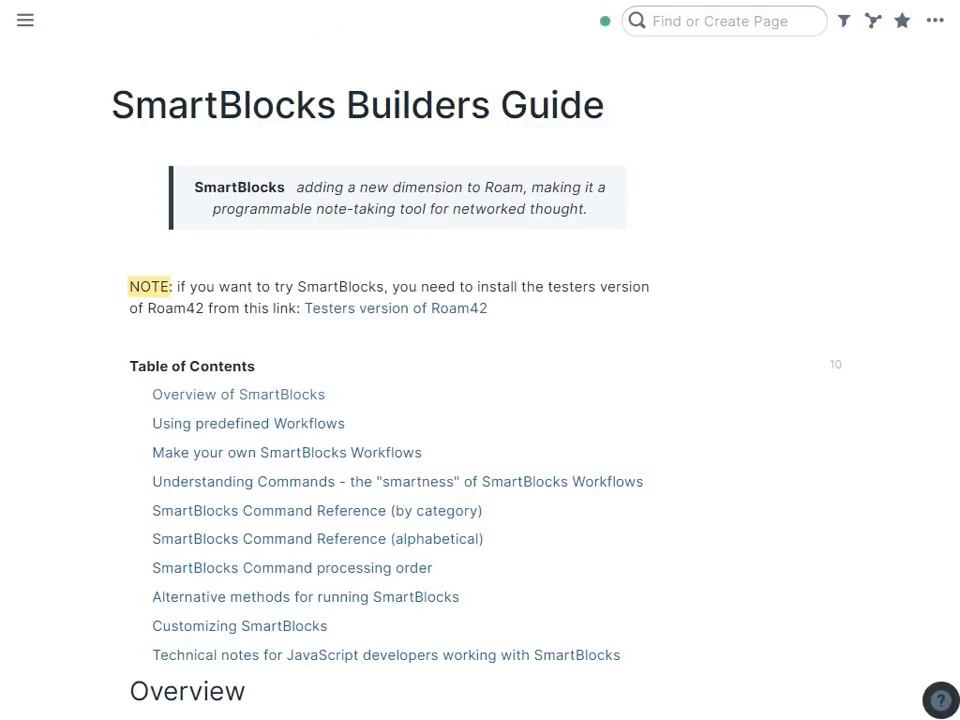
Step: Look through the SmartBlocks Builders Guide page, including the overview, examples, videos and Learning SmartBlocks contents
mouse_move(24, 19)
scroll(498, 258, down, 2)
scroll(498, 258, down, 6)
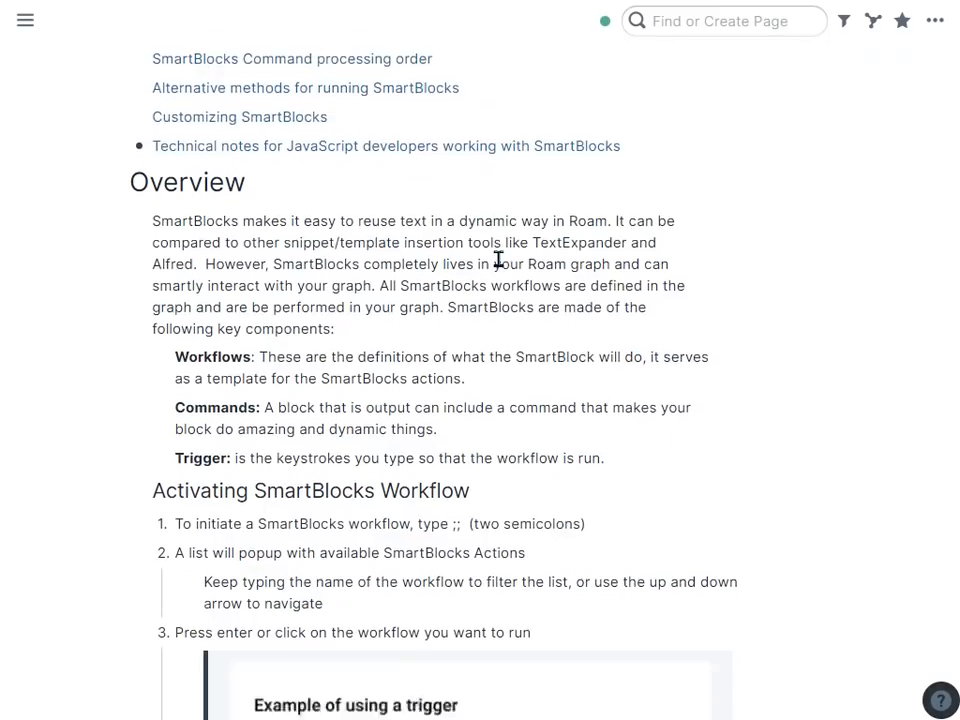
scroll(497, 270, down, 4)
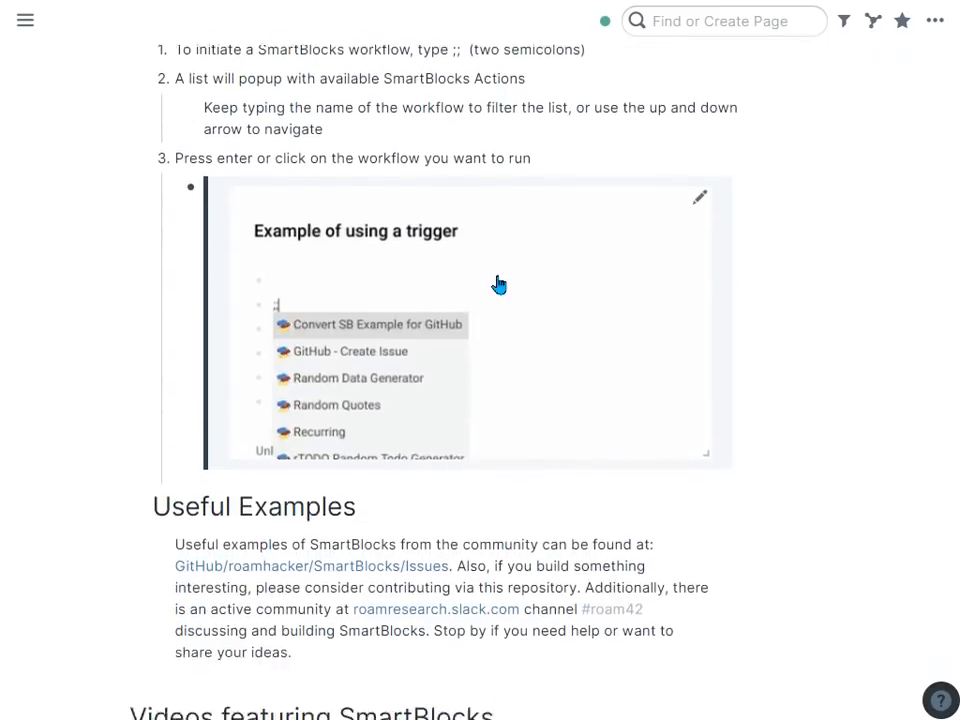
scroll(497, 295, down, 2)
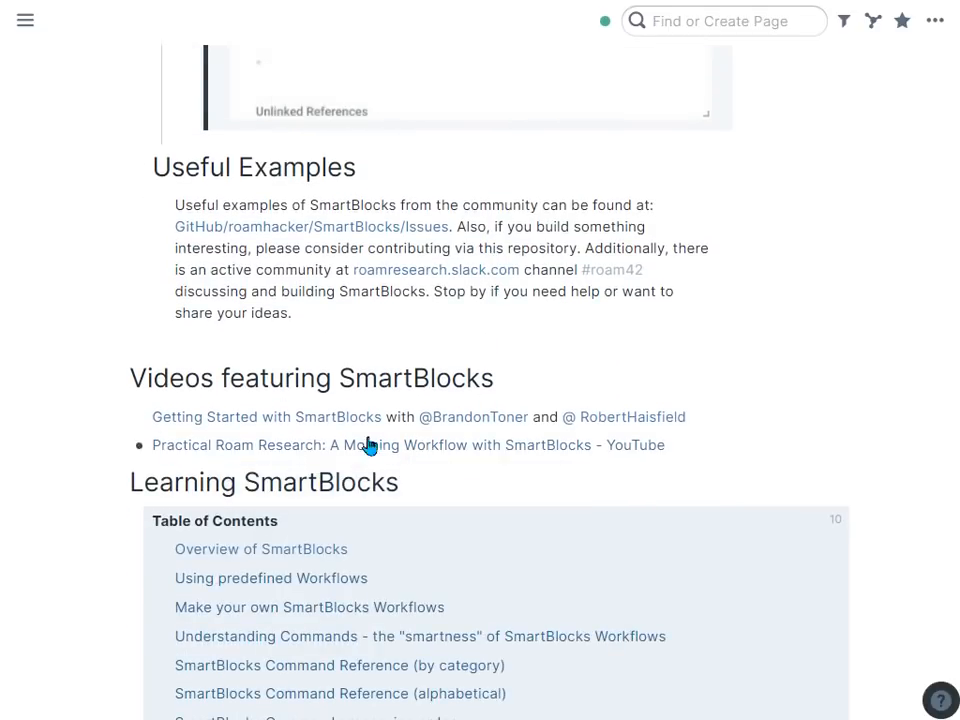
scroll(610, 492, down, 2)
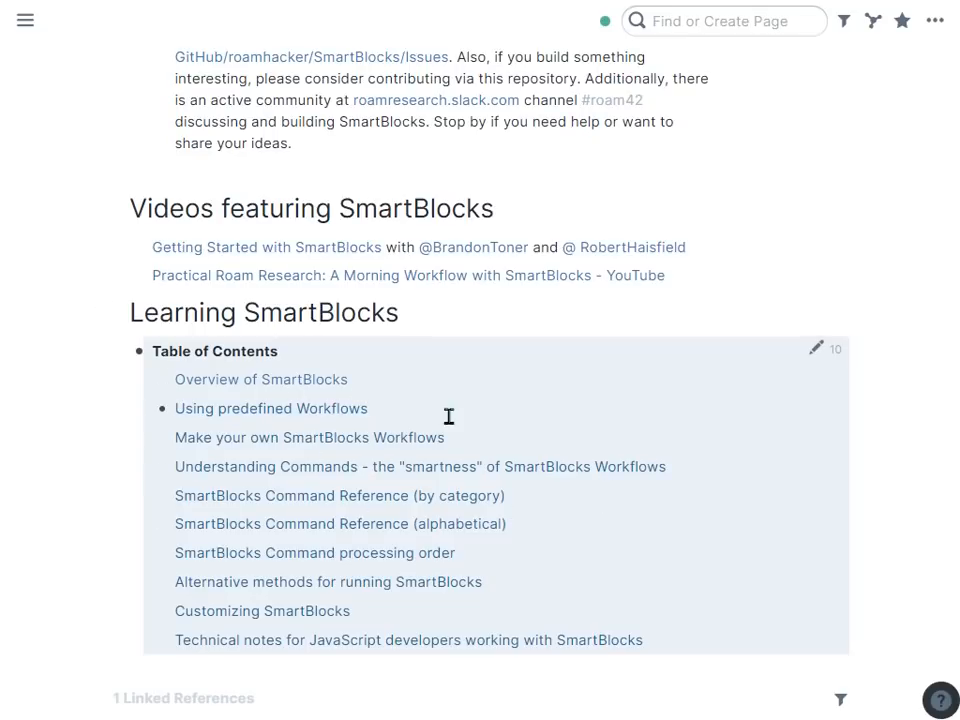
scroll(435, 557, down, 2)
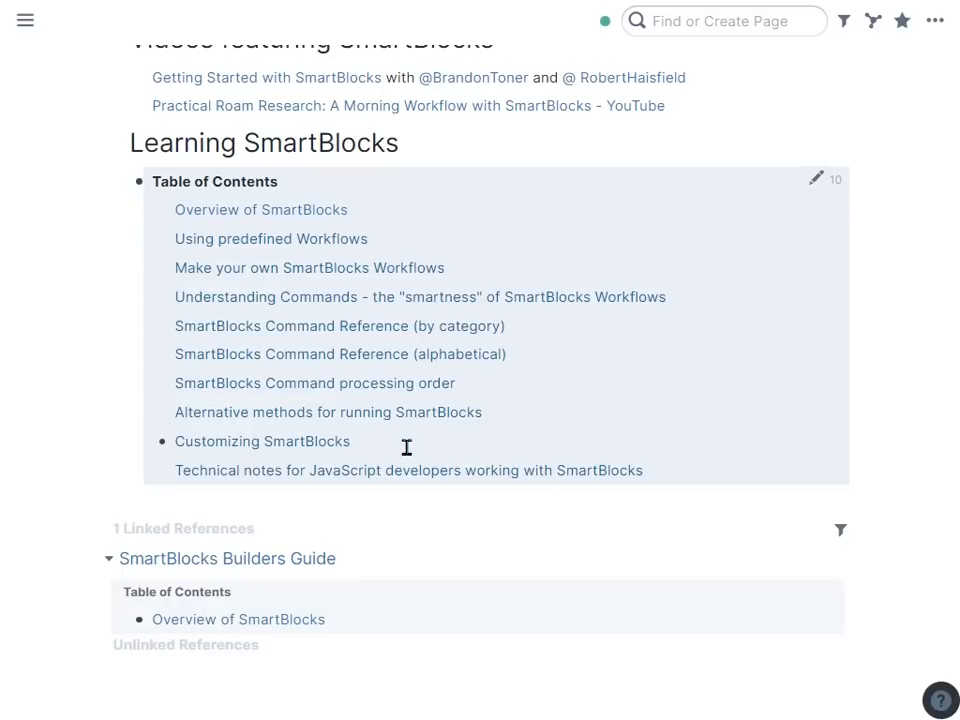
scroll(407, 446, up, 9)
scroll(407, 446, up, 10)
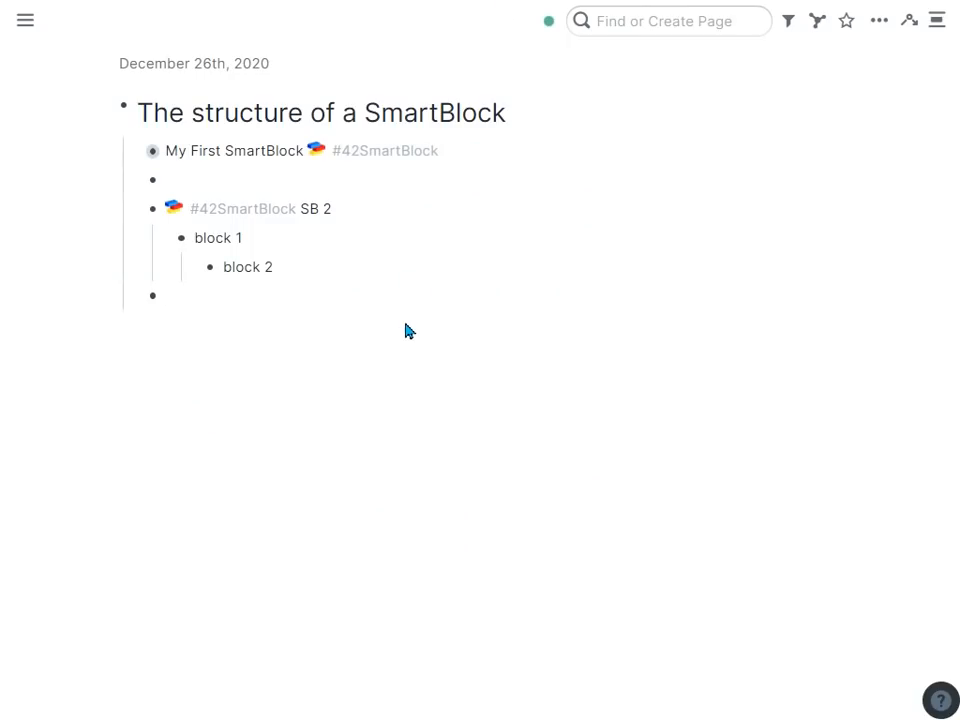
Step: Add an empty block at the end of the outline and move "block 2" back to the same level as "block 1"
key(Return)
click(313, 277)
key(shift+Tab)
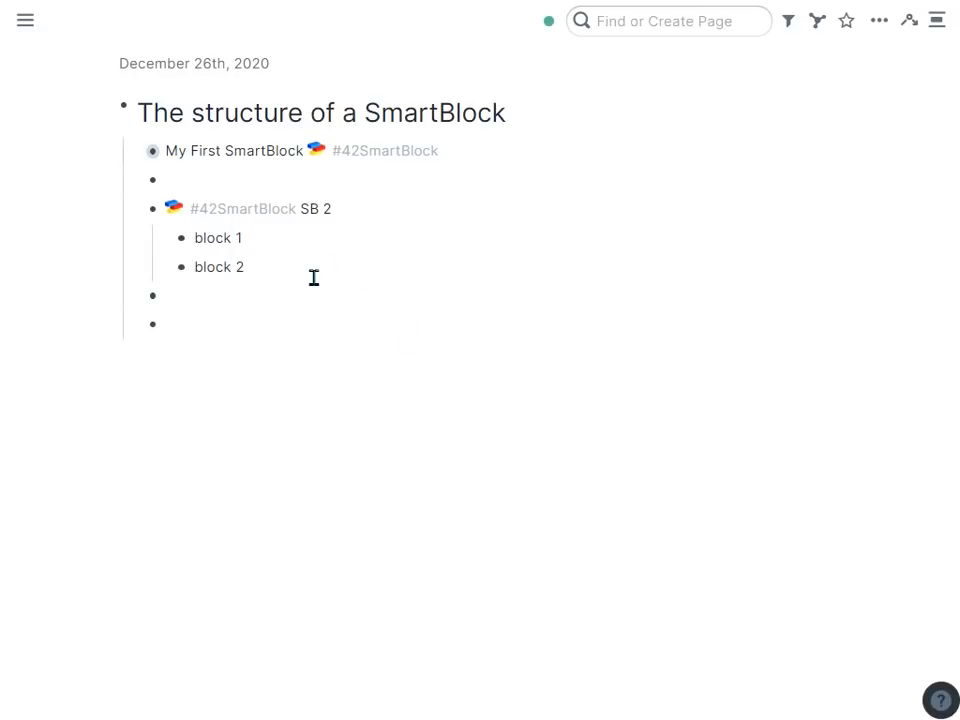
key(Down)
key(Down)
Step: Move the #42SmartBlock tag in the second SmartBlock's title to after the name SB 2
click(363, 211)
drag(363, 211, 362, 257)
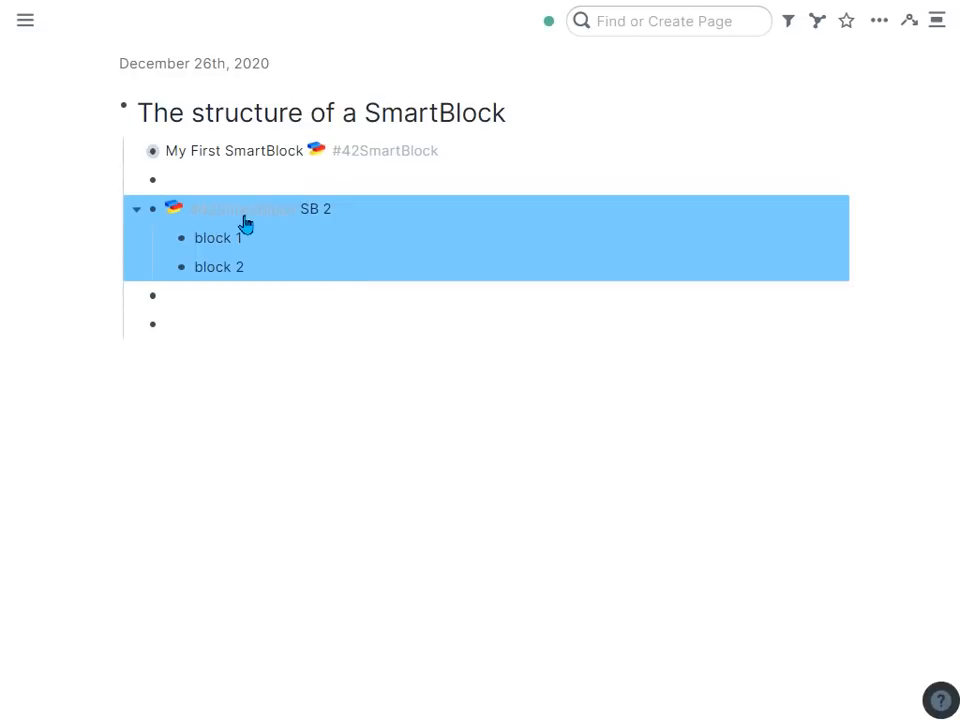
click(387, 207)
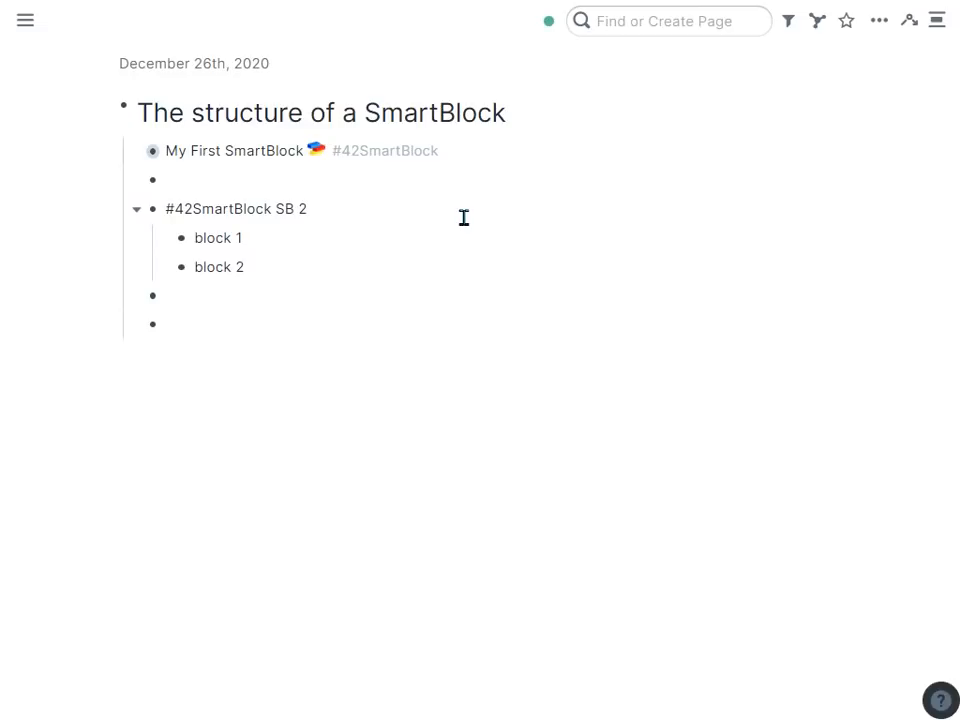
key(ctrl+Left)
key(ctrl+Left)
key(shift+Home)
key(BackSpace)
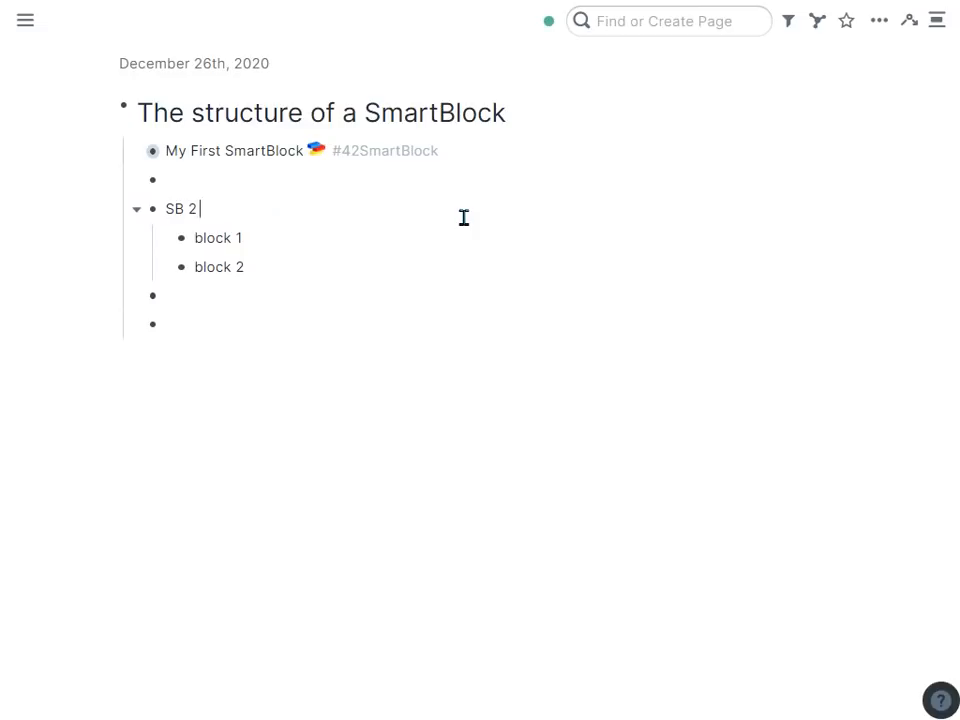
key(ctrl+z)
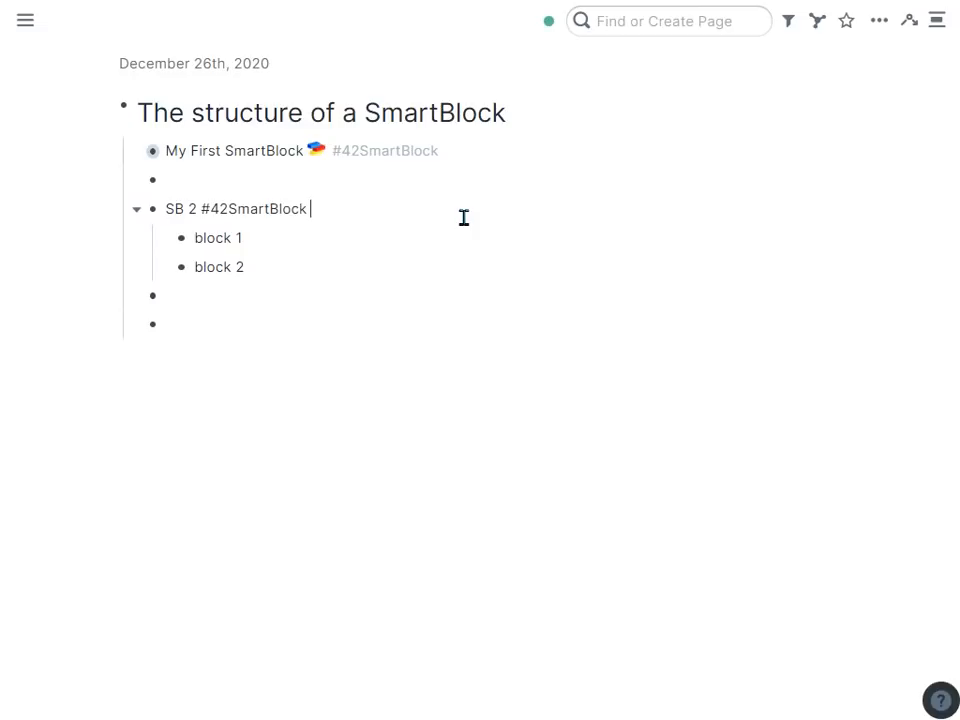
key(Down)
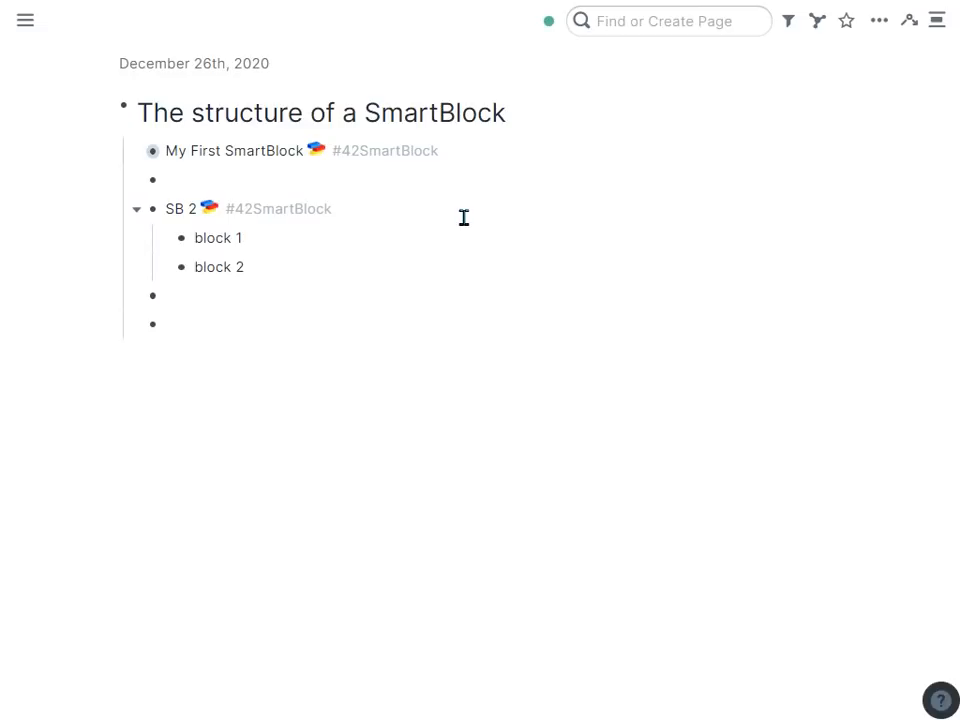
key(Down)
key(Up)
key(shift+Down)
key(shift+Down)
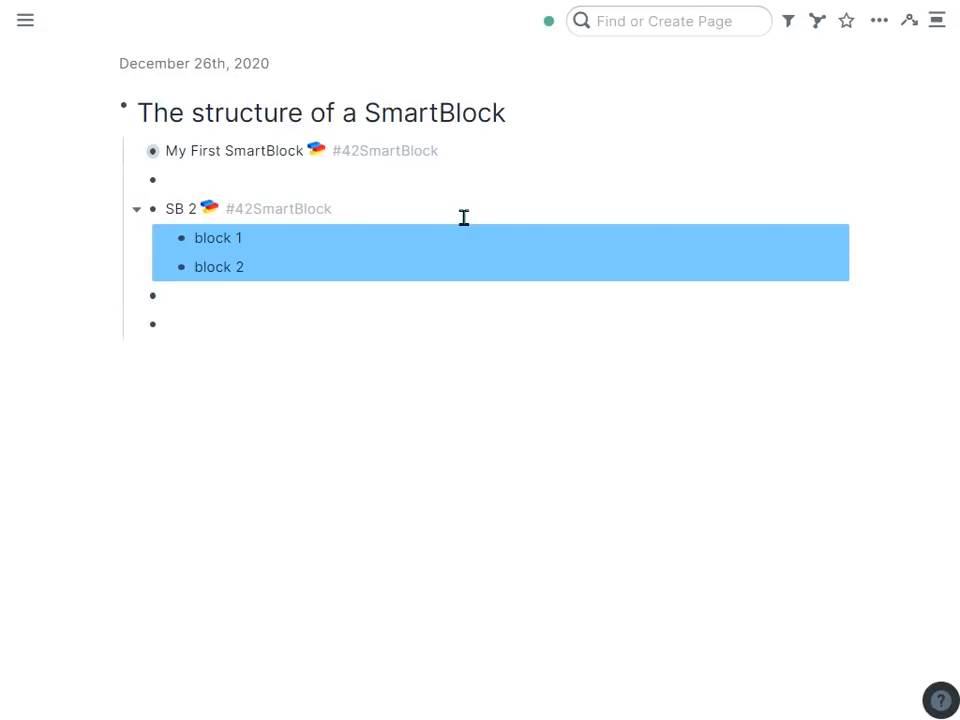
key(Down)
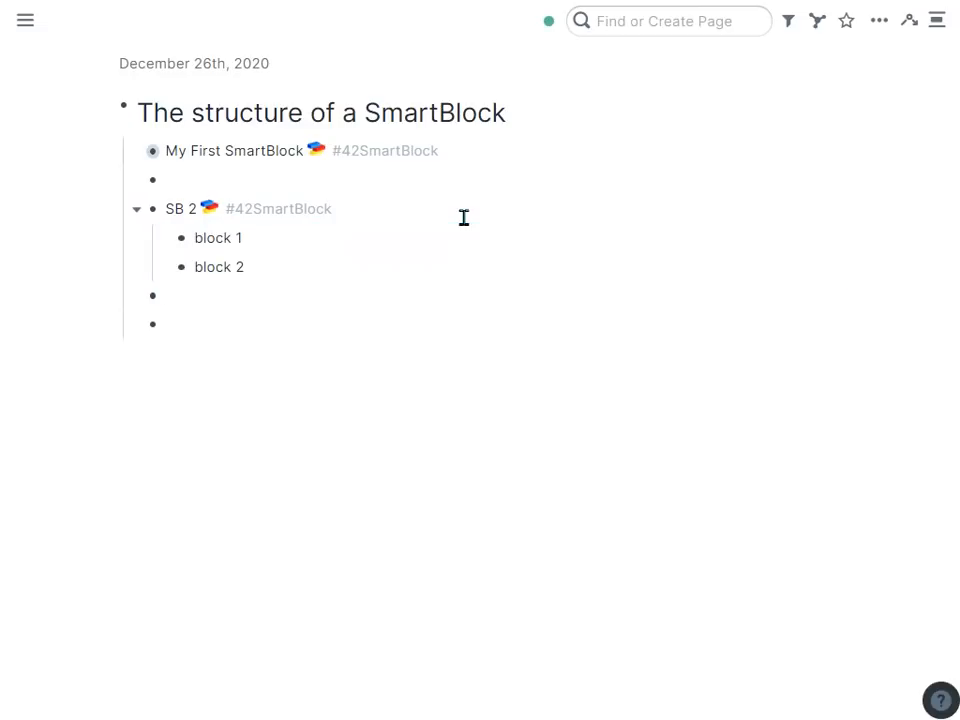
key(ctrl+a)
key(BackSpace)
key(Up)
key(Up)
key(Up)
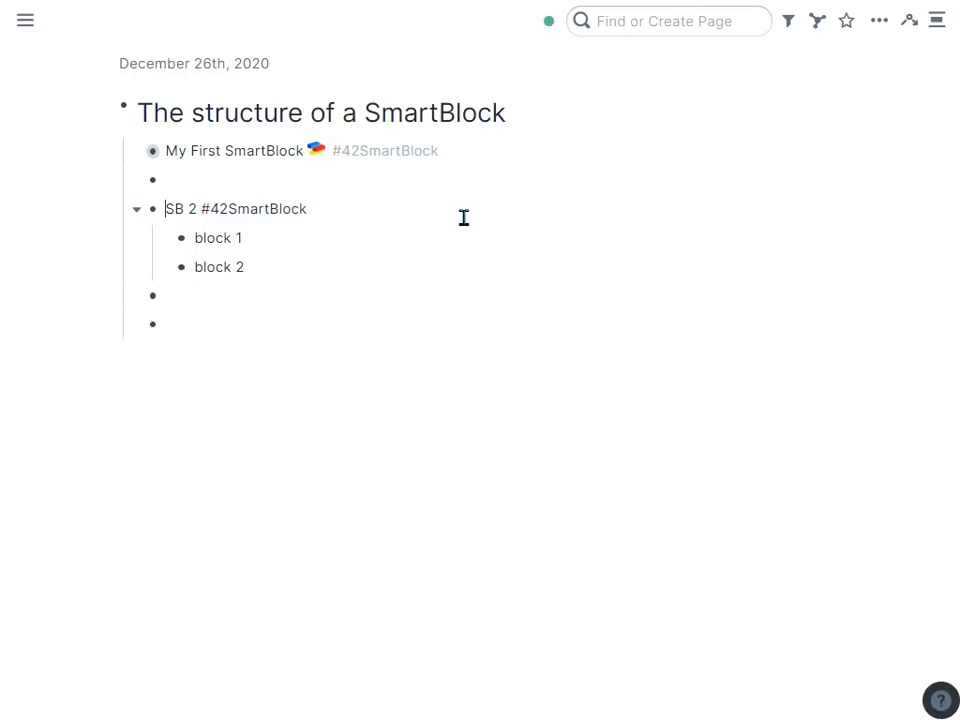
key(Down)
key(Down)
key(Down)
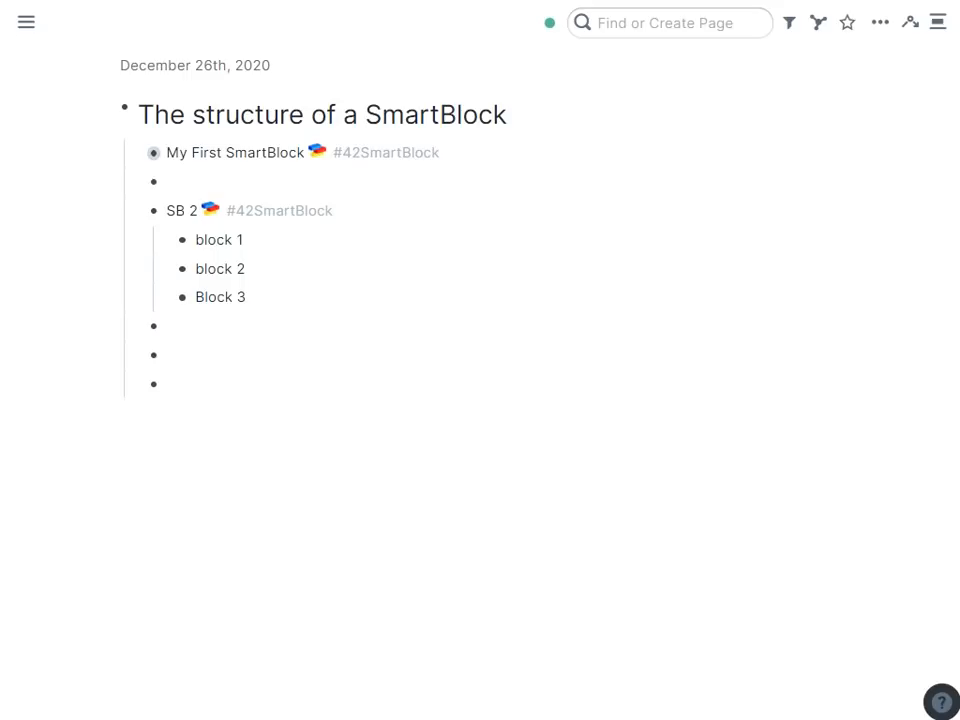
right_click(182, 241)
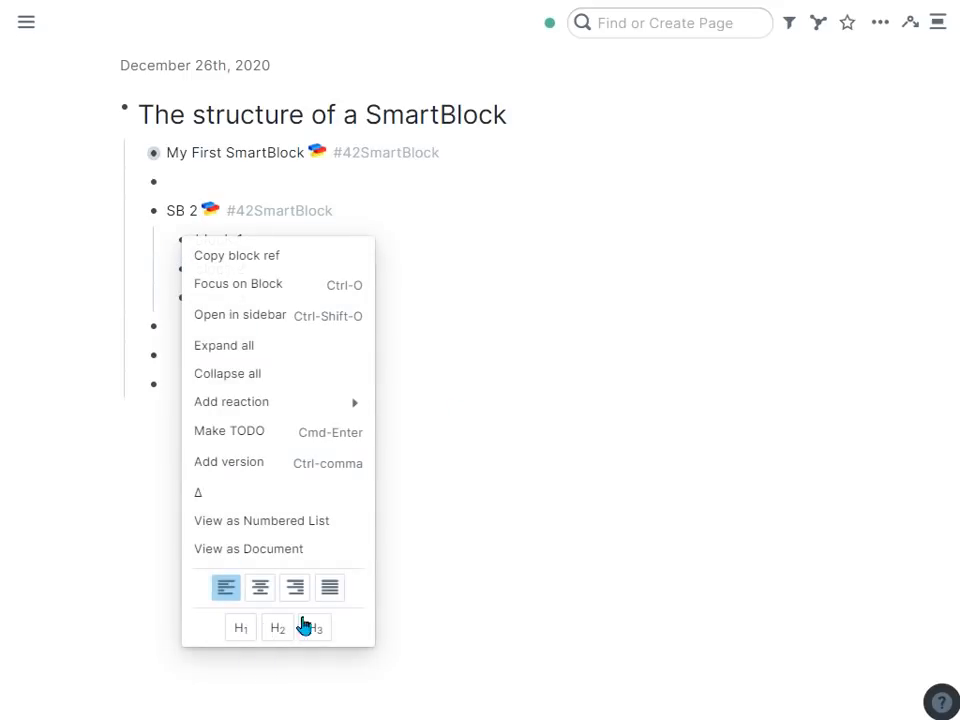
click(521, 392)
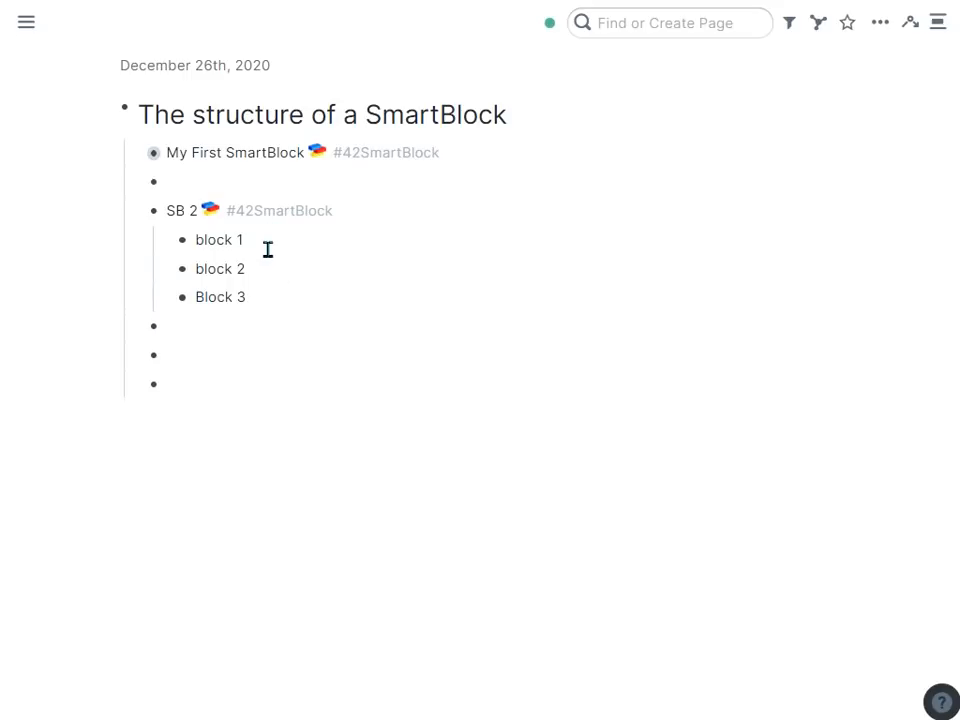
drag(266, 249, 264, 294)
Step: Run the SB 2 SmartBlock in the last empty block of the outline, and delete the three inserted blocks
click(253, 380)
text(;;)
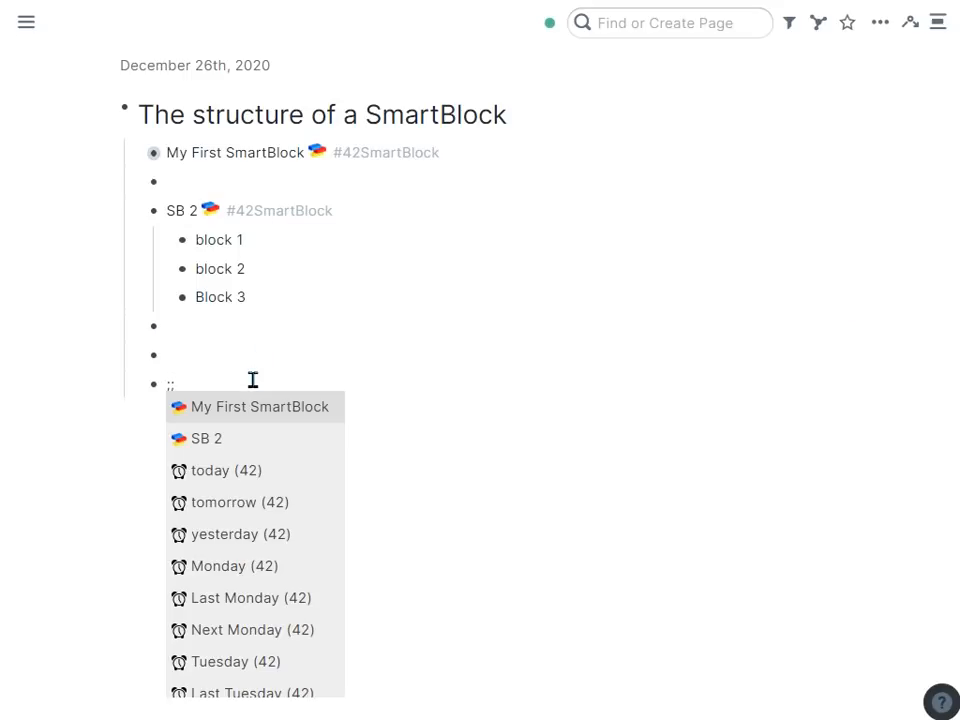
text(sb)
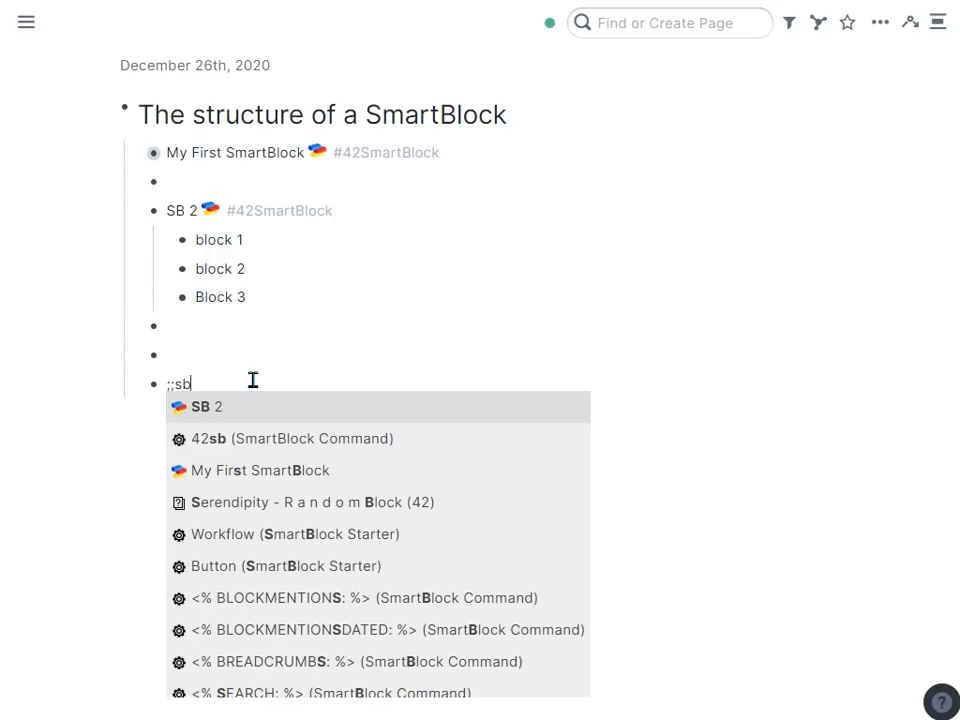
key(Return)
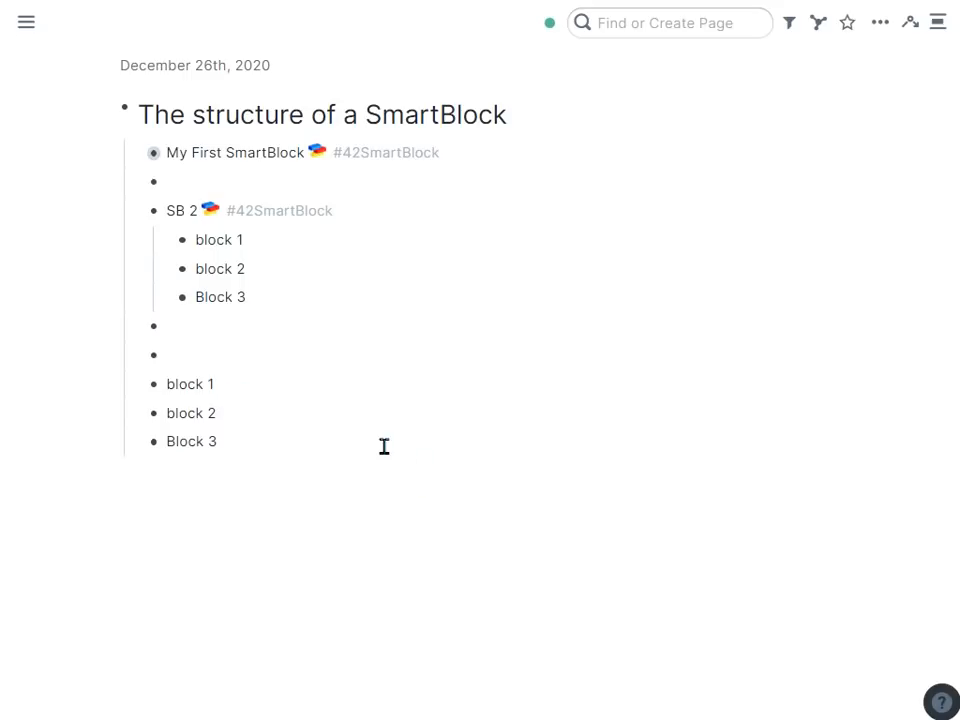
drag(265, 387, 266, 446)
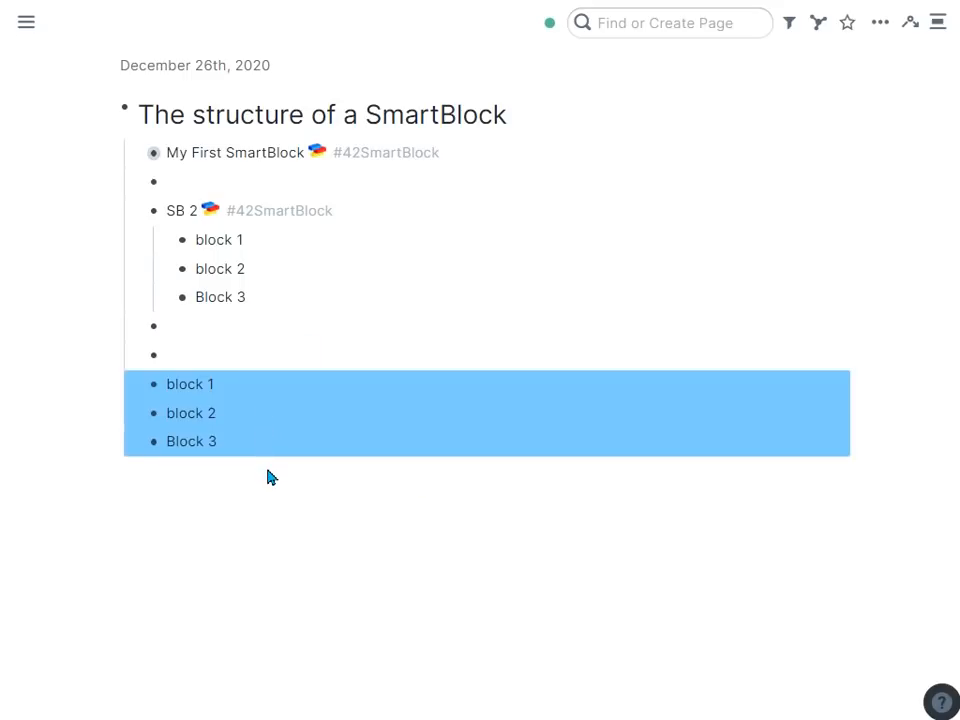
key(BackSpace)
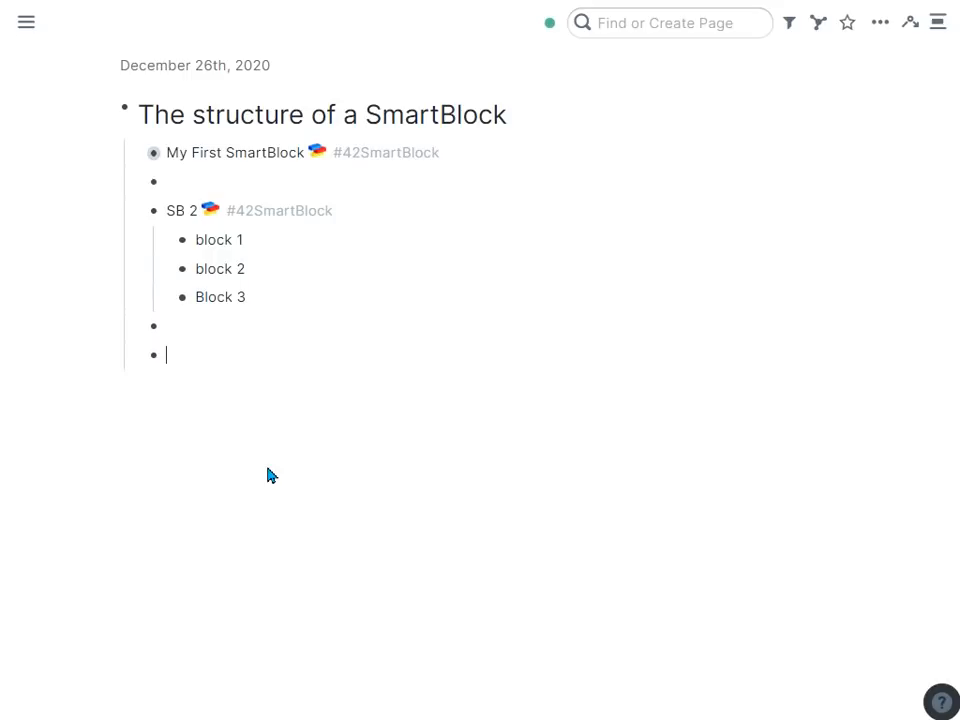
Step: Add a block after "Block 3" in the SB 2 template containing the SmartBlock command <%CURSOR%>
click(294, 304)
key(Return)
click(293, 250)
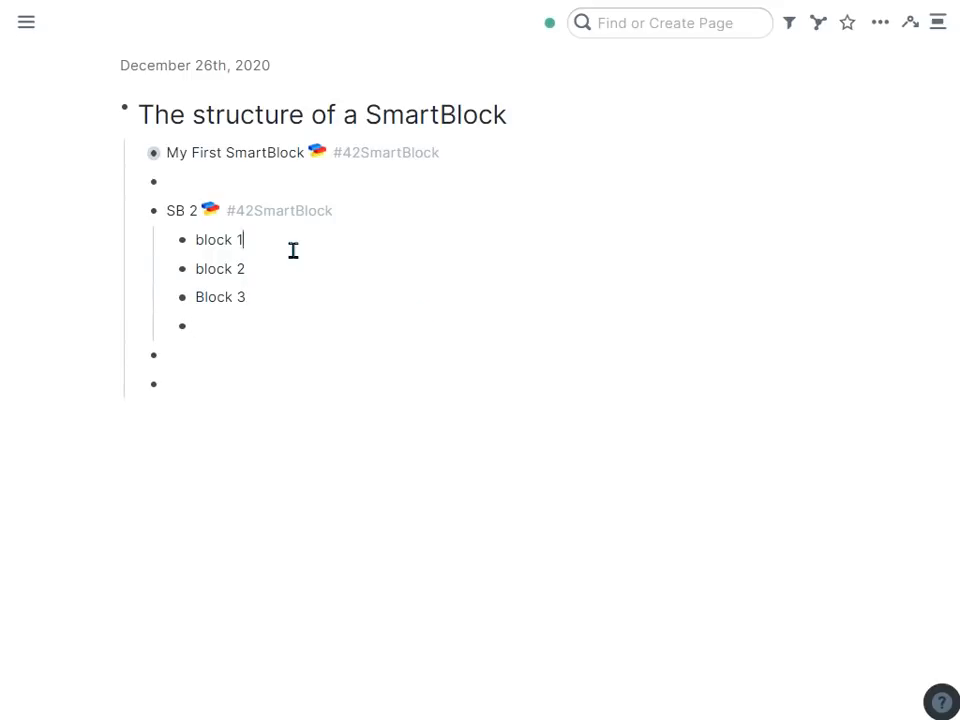
click(255, 325)
text(;;)
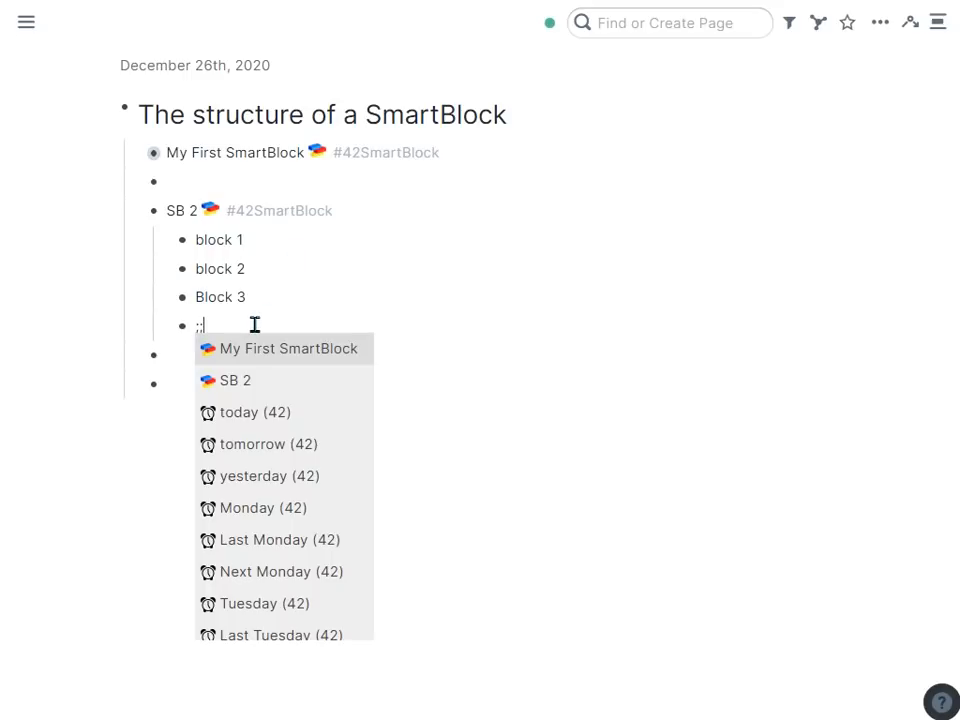
text(curs)
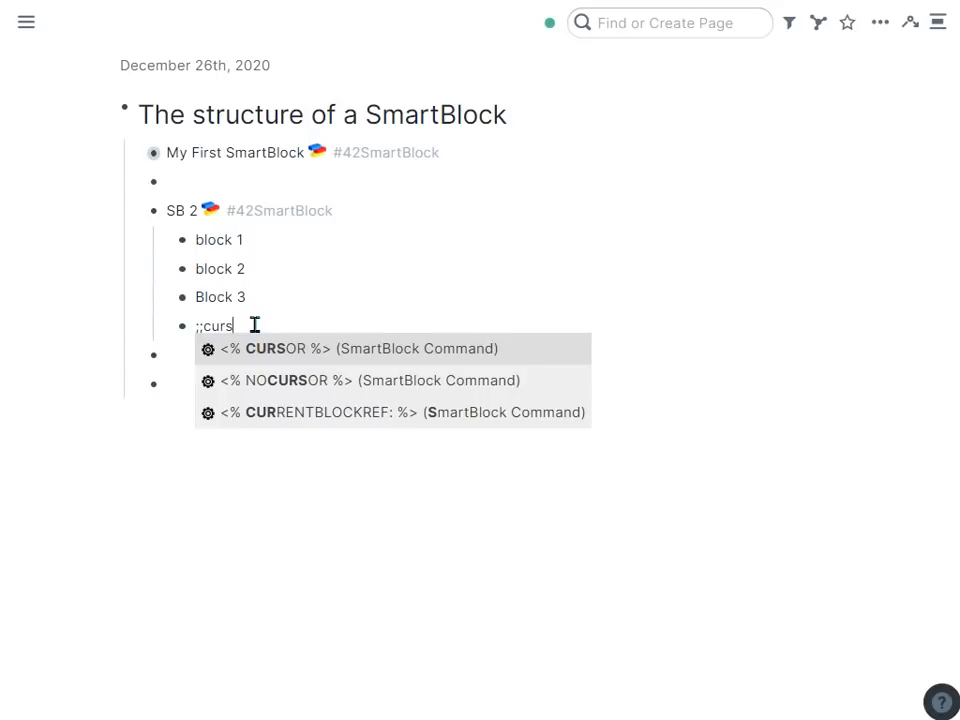
key(Return)
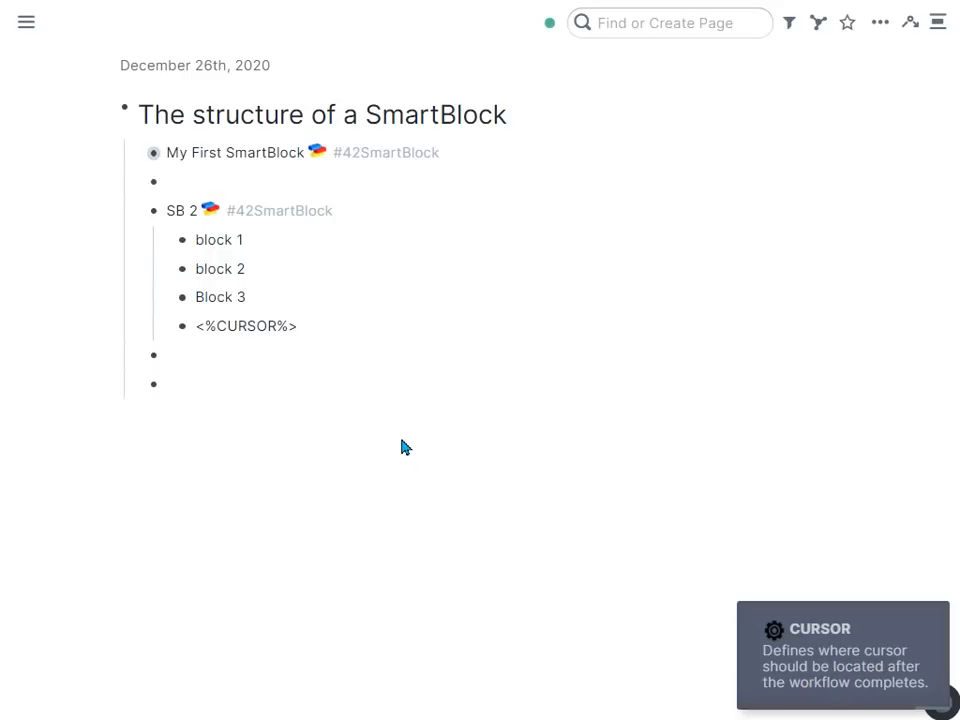
Step: Run the SB 2 SmartBlock in the last empty block below the template
click(264, 371)
text(;;sb)
key(Return)
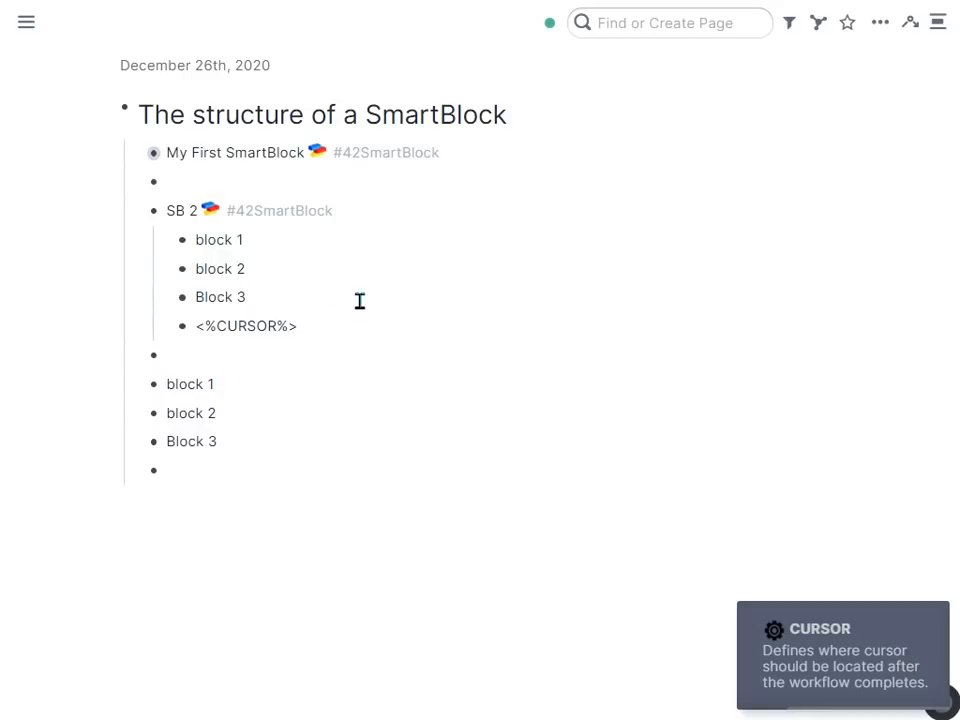
Step: Insert the text "Block 4 " in front of <%CURSOR%> in the last block of the SB 2 template
click(354, 332)
key(Left)
key(Left)
key(Left)
key(Left)
key(Left)
key(Left)
key(Left)
key(Left)
key(Left)
key(Left)
text(Block 4)
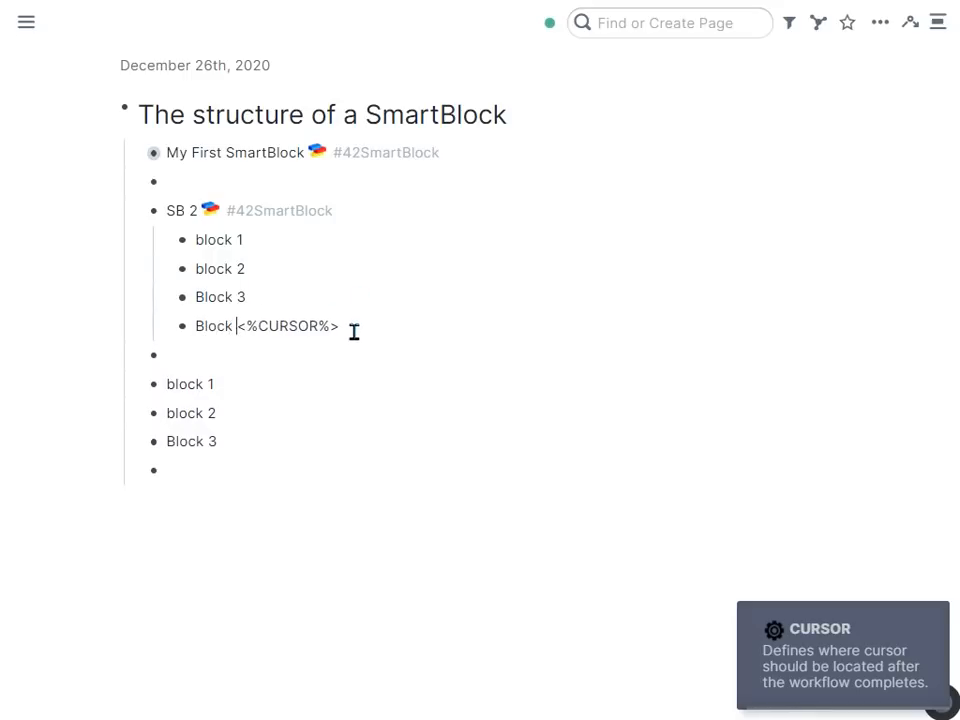
Step: Delete the inserted "block 1", "block 2" and "Block 3" below the SB 2 template
key(Down)
key(Down)
key(Down)
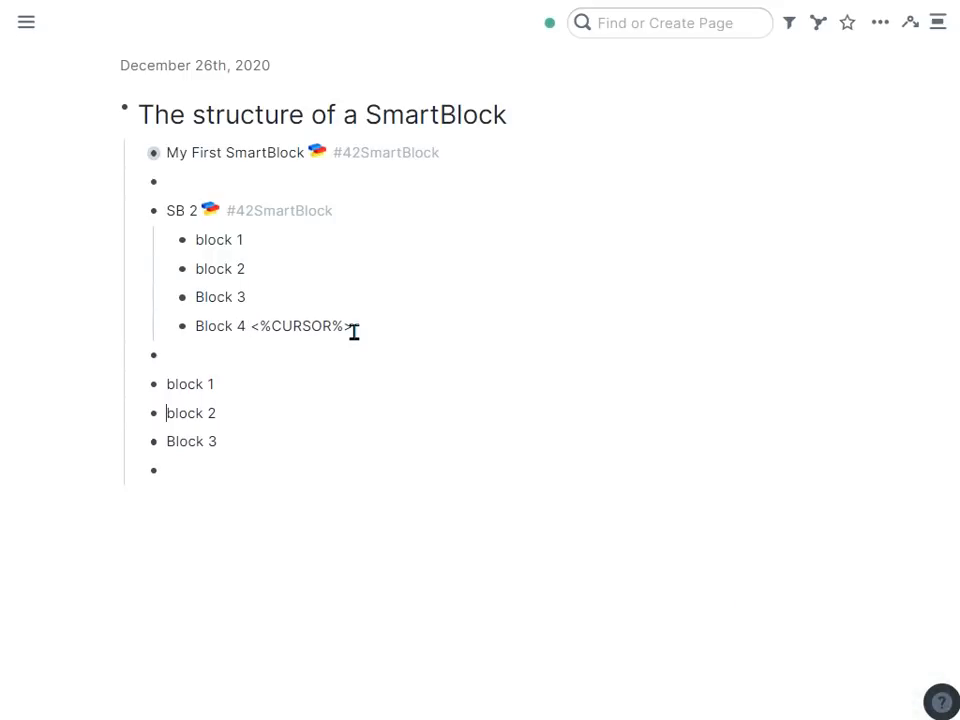
key(Up)
key(shift+End)
key(shift+Down)
key(shift+Down)
key(BackSpace)
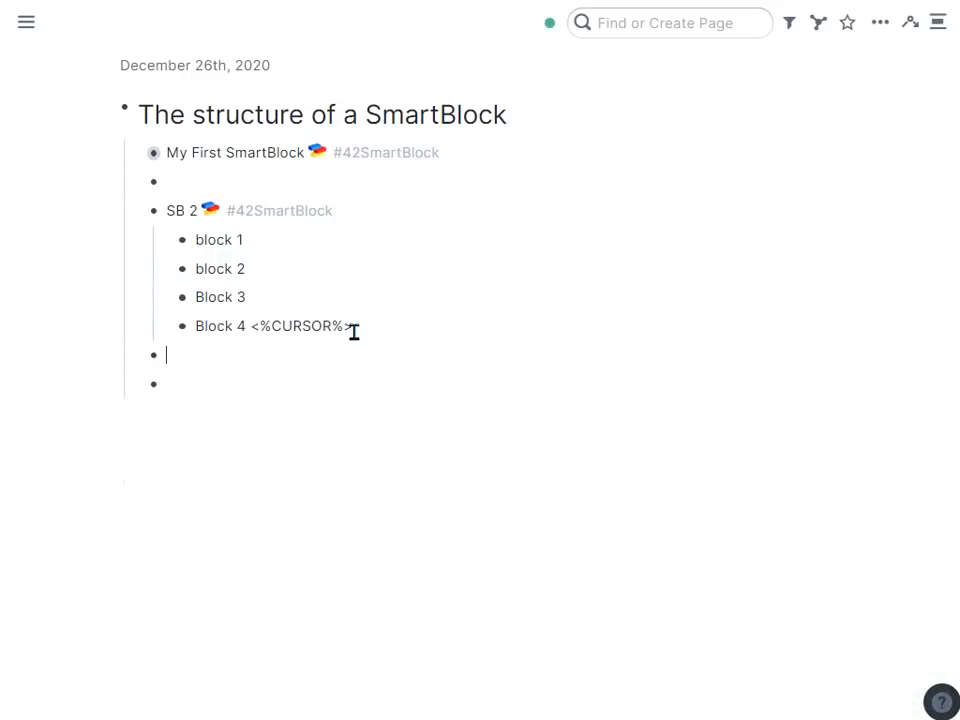
Step: Add two empty blocks below the SB 2 template and run the SB 2 SmartBlock in the lower one
key(Return)
key(Return)
text(;;)
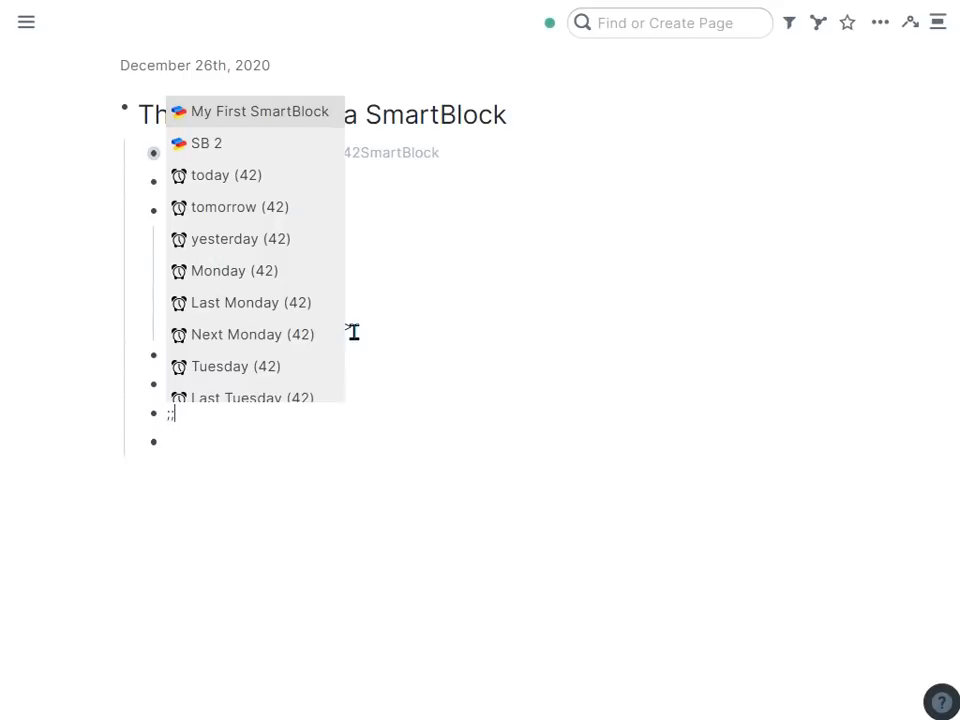
text(sb2)
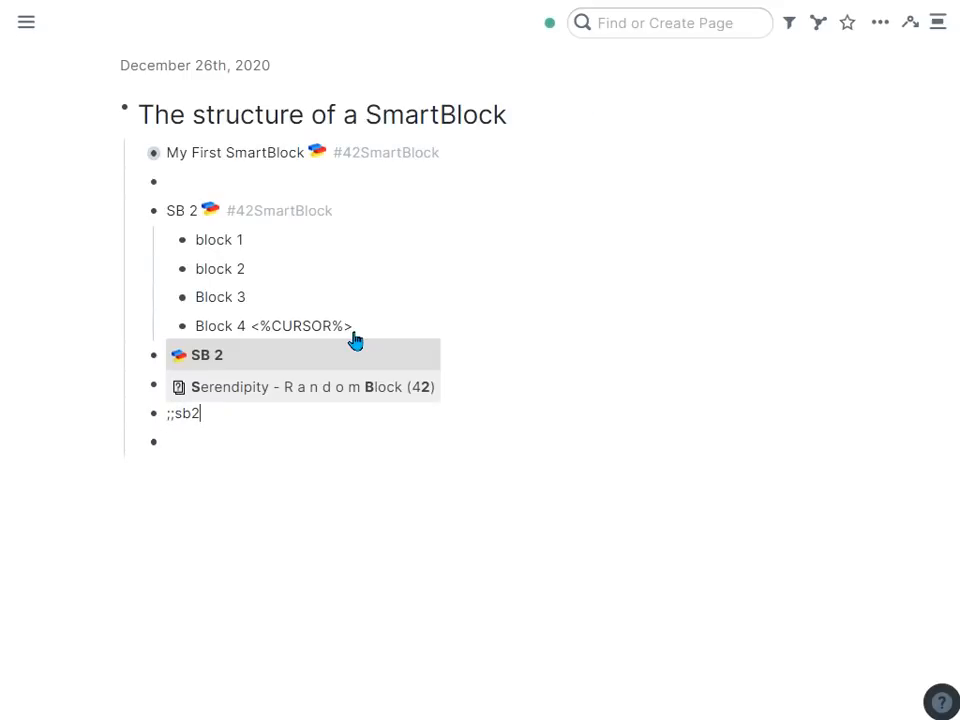
key(Return)
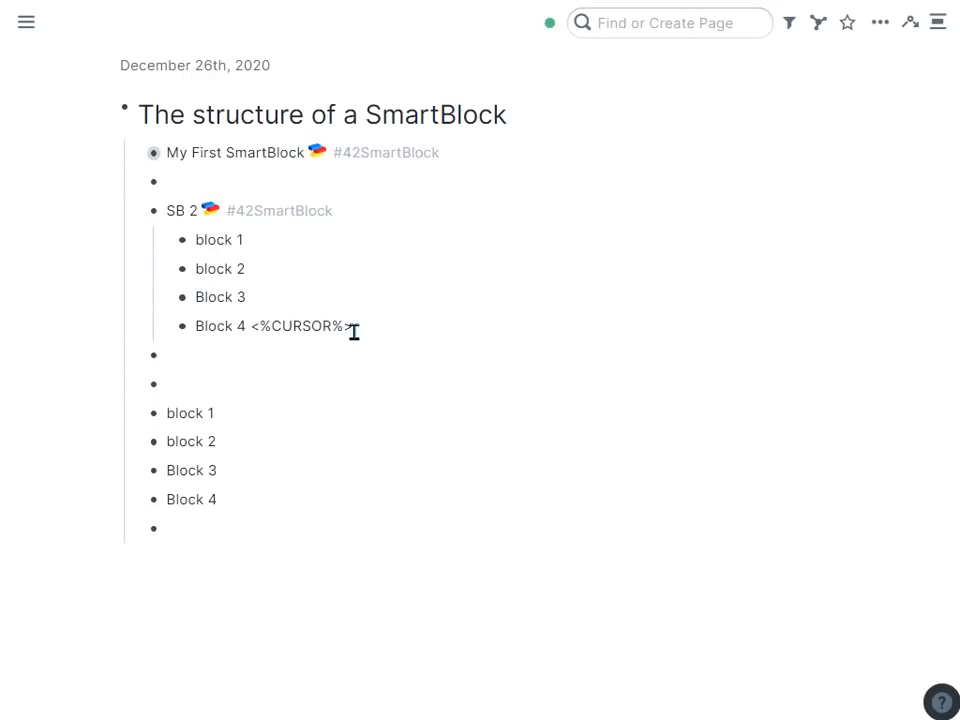
Step: Enter "dddddd" at the cursor position in the inserted "Block 4", and delete the four inserted blocks
text(dddddd)
key(shift+Up)
key(shift+Up)
key(shift+Up)
key(shift+Up)
key(BackSpace)
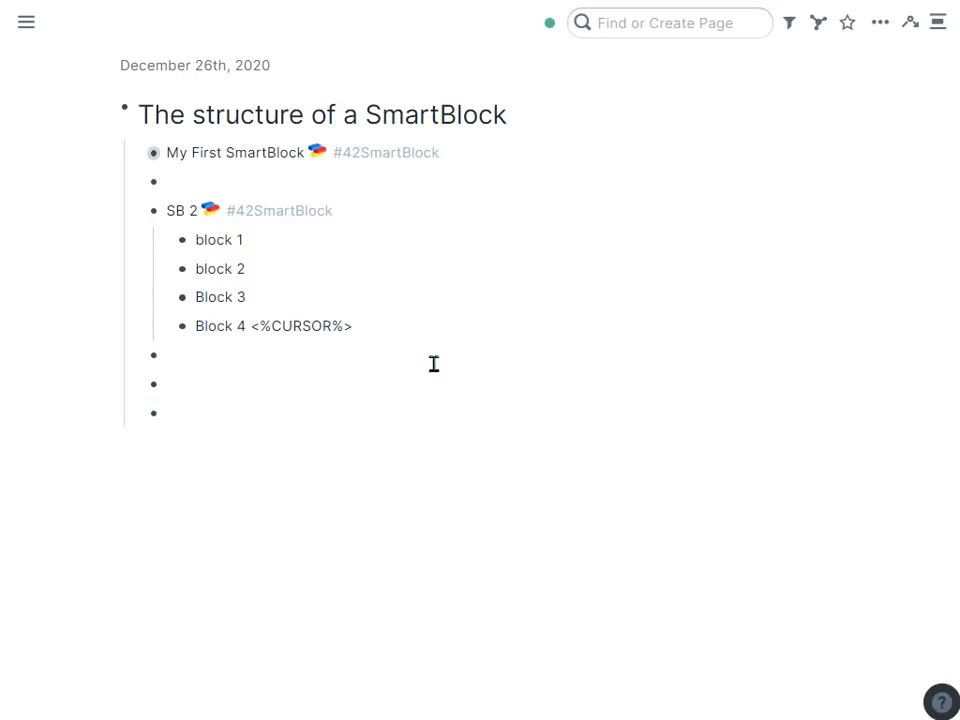
Step: Highlight in turn the opening marker, the command name and the closing marker of <%CURSOR%> in the template's "Block 4"
click(427, 320)
key(Left)
key(Left)
key(Left)
key(Left)
key(Left)
key(Left)
key(Left)
key(Left)
key(Left)
key(Left)
key(shift+Right)
key(shift+Right)
key(Right)
key(Right)
key(Right)
key(Right)
key(Right)
key(Right)
key(Right)
key(shift+Right)
key(Left)
key(Left)
key(Left)
key(Left)
key(Left)
key(Left)
key(Left)
key(Left)
key(Left)
key(shift+Right)
key(shift+Right)
key(shift+Left)
key(shift+Right)
key(Right)
key(ctrl+shift+Right)
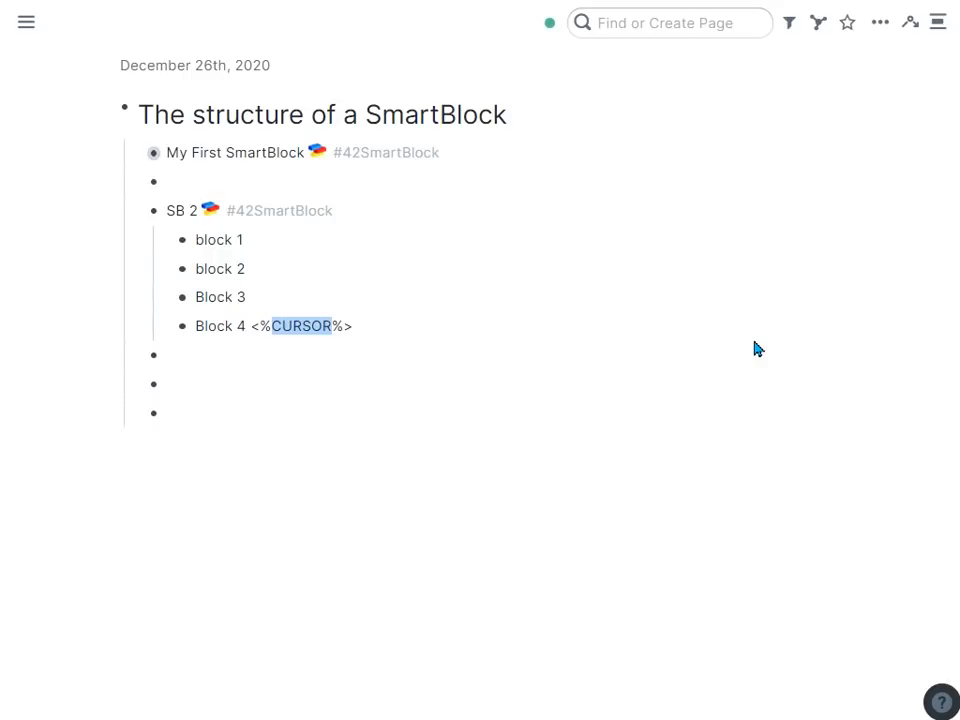
key(Right)
key(shift+Right)
key(shift+Right)
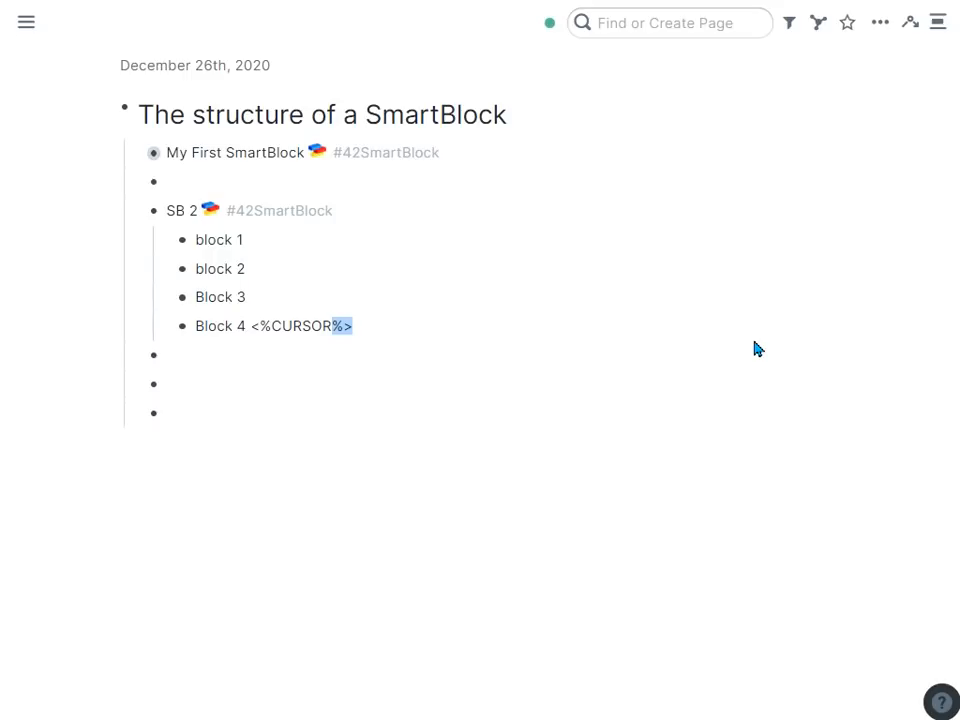
key(ctrl+a)
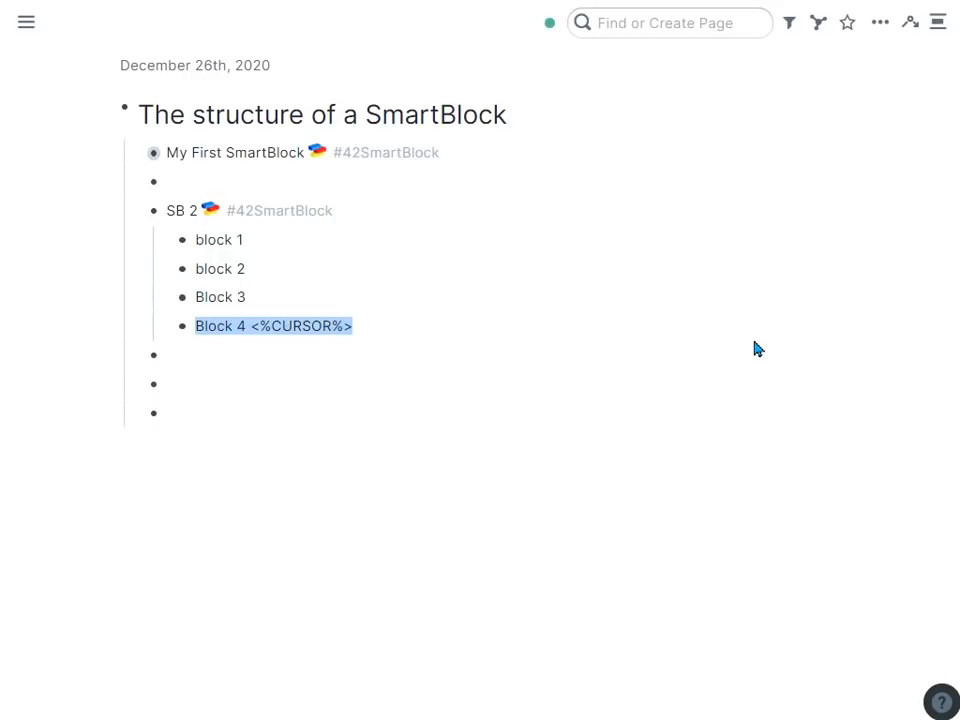
key(Left)
key(shift+Right)
key(shift+Right)
key(shift+Right)
key(shift+Right)
key(shift+Right)
key(shift+Right)
key(shift+Right)
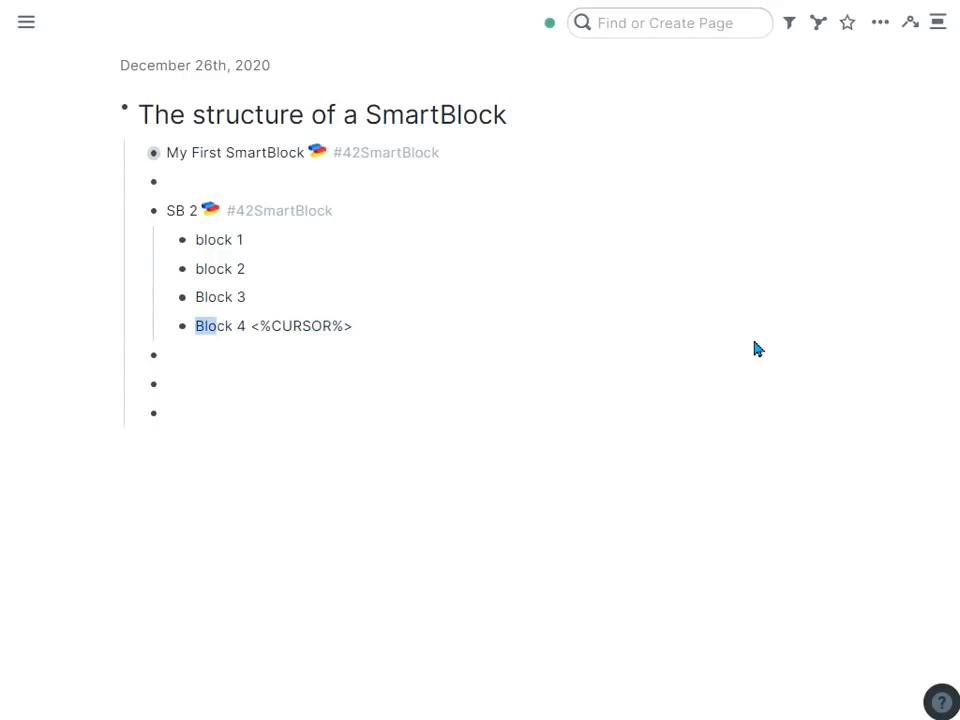
Step: Move the <%CURSOR%> command from the template's "Block 4" to the end of "block 2"
key(Right)
key(Right)
key(shift+End)
key(ctrl+c)
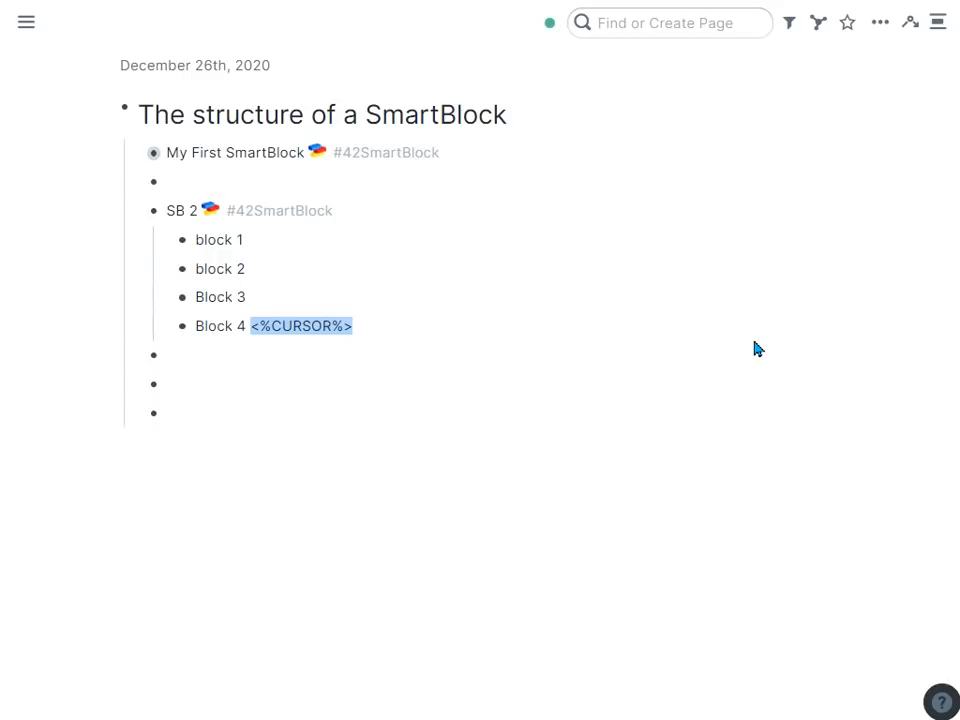
key(BackSpace)
key(Up)
key(Up)
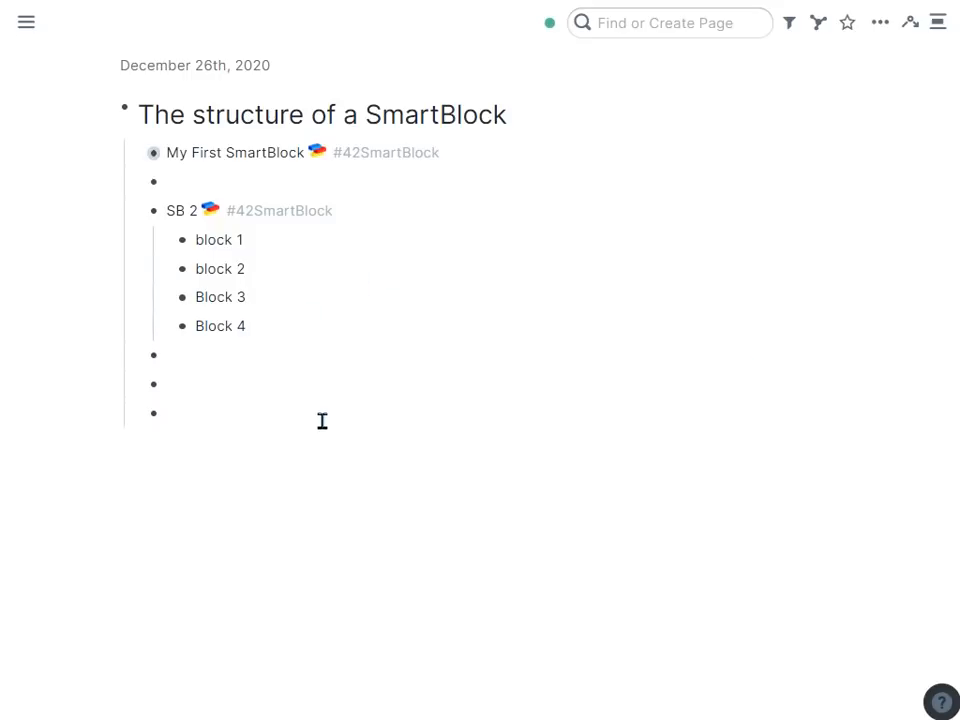
key(ctrl+v)
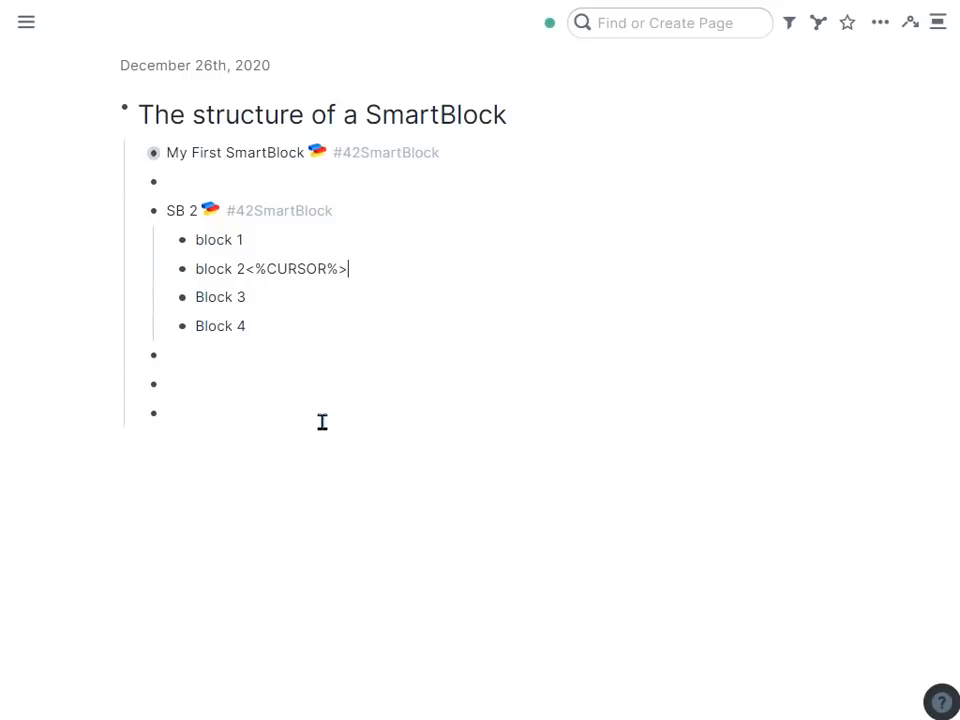
Step: Run the SB 2 SmartBlock in the second empty block below the template
click(228, 386)
text(;;)
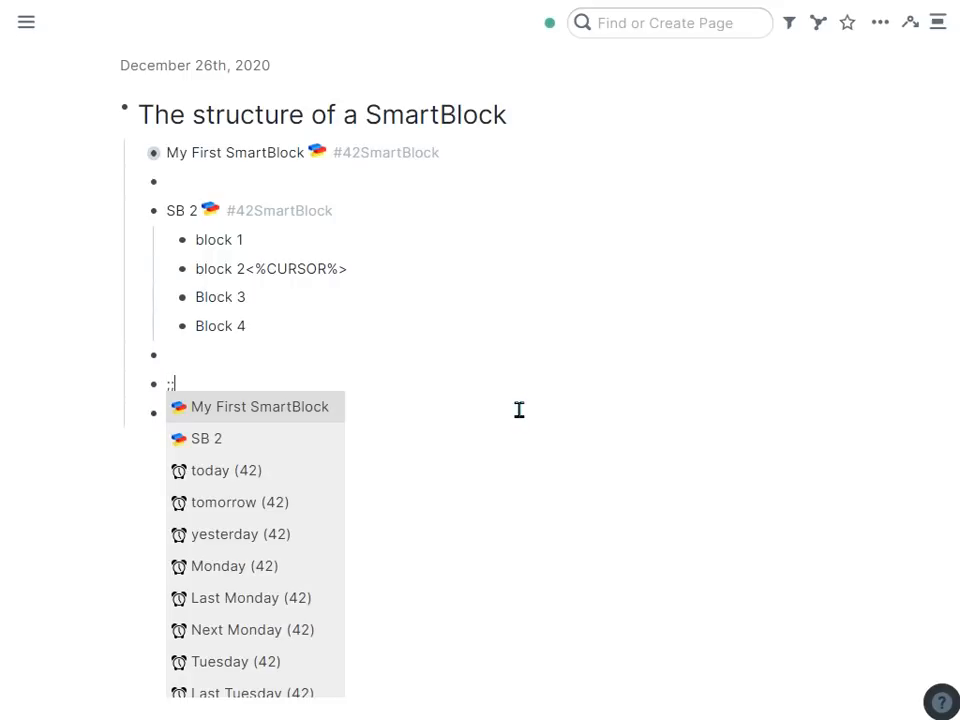
text(sb)
key(Return)
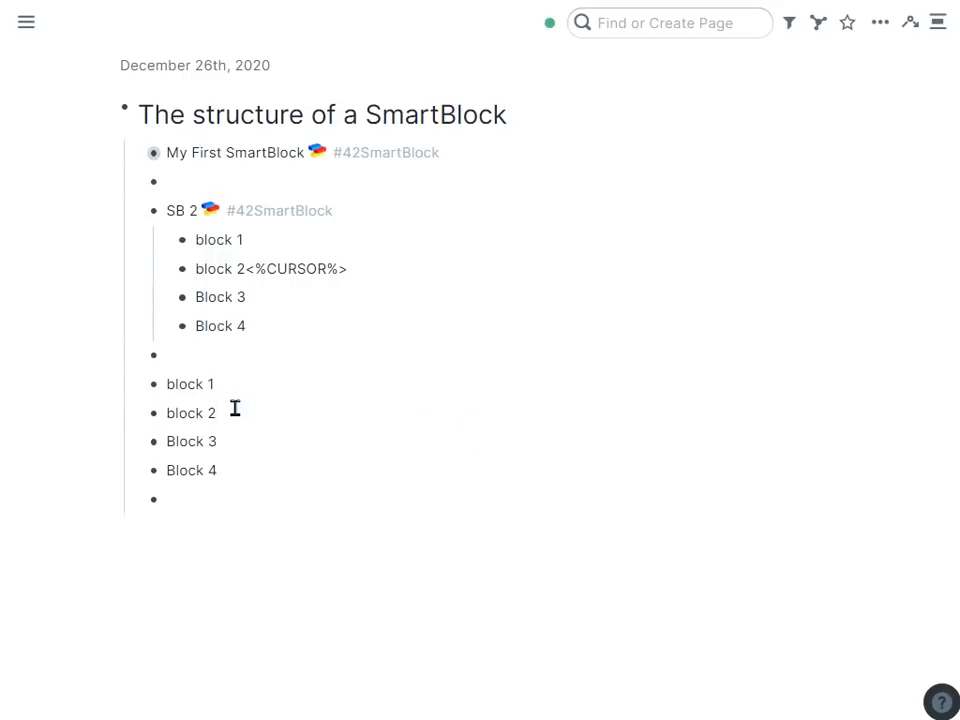
Step: Delete the <%CURSOR%> command from "block 2" in the SB 2 template
key(ctrl+shift+Left)
click(466, 282)
key(ctrl+shift+Left)
key(ctrl+shift+Left)
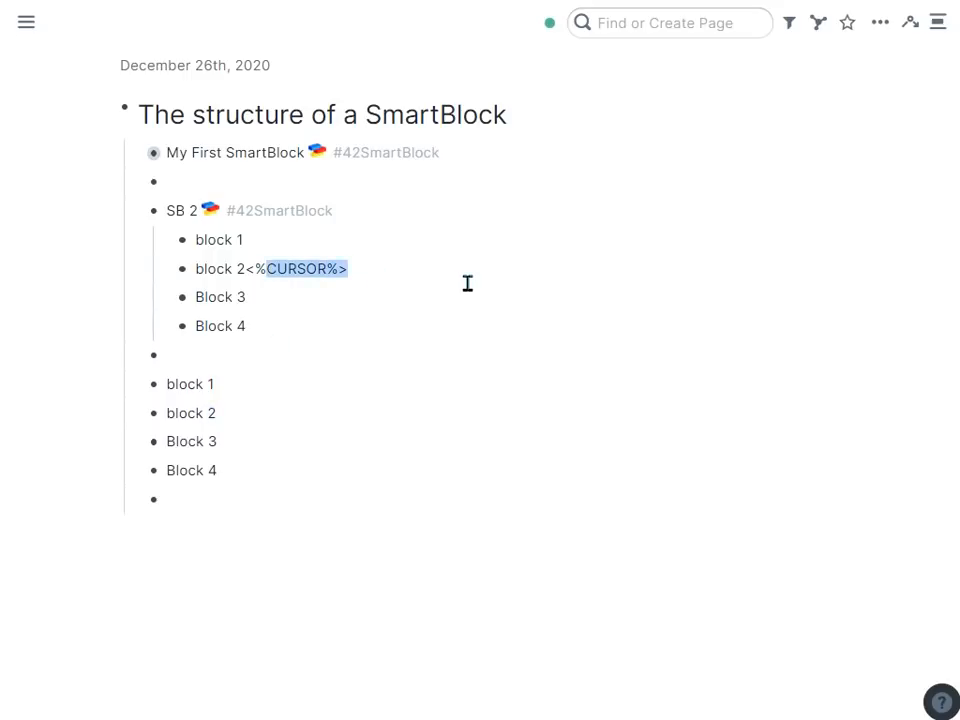
key(shift+Left)
key(shift+Left)
key(shift+Left)
key(shift+Right)
key(BackSpace)
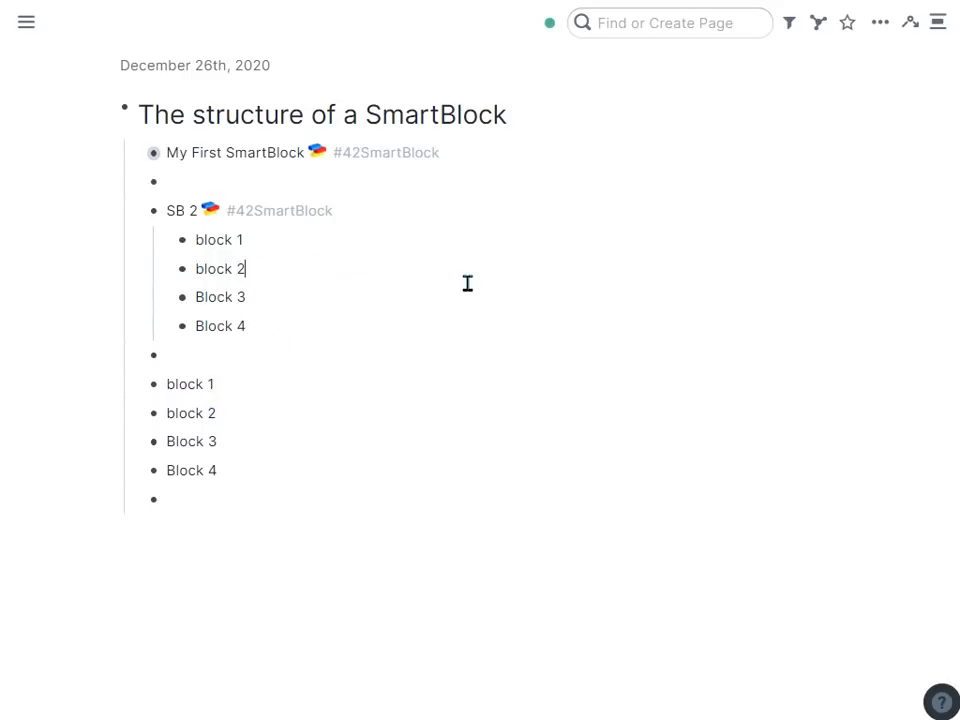
Step: Delete the four blocks that SB 2 inserted below the template
click(249, 384)
shift+click(256, 474)
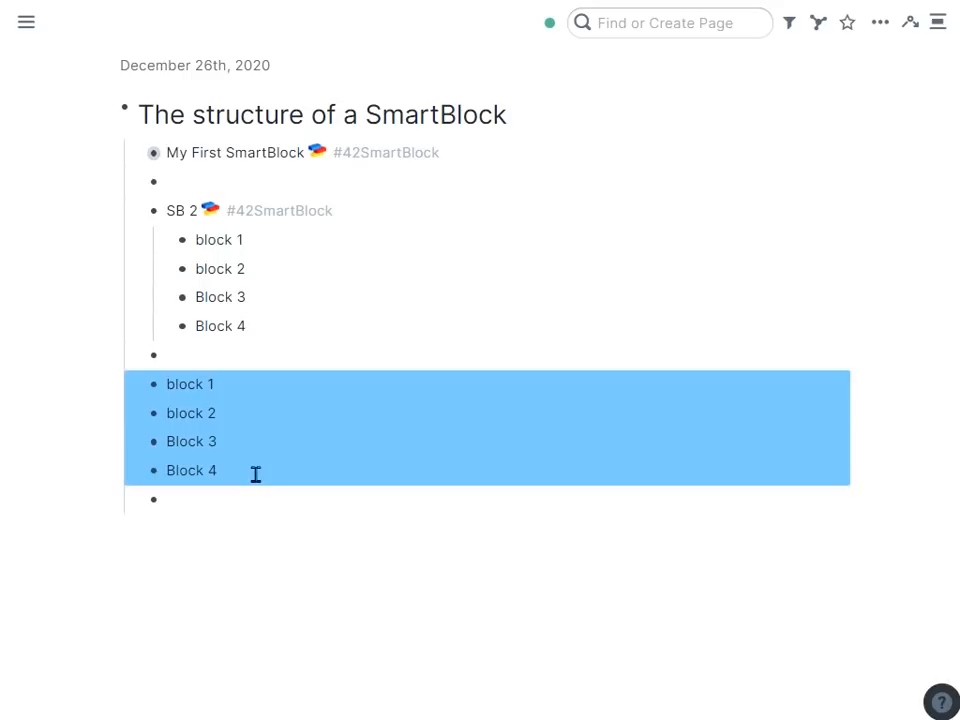
key(BackSpace)
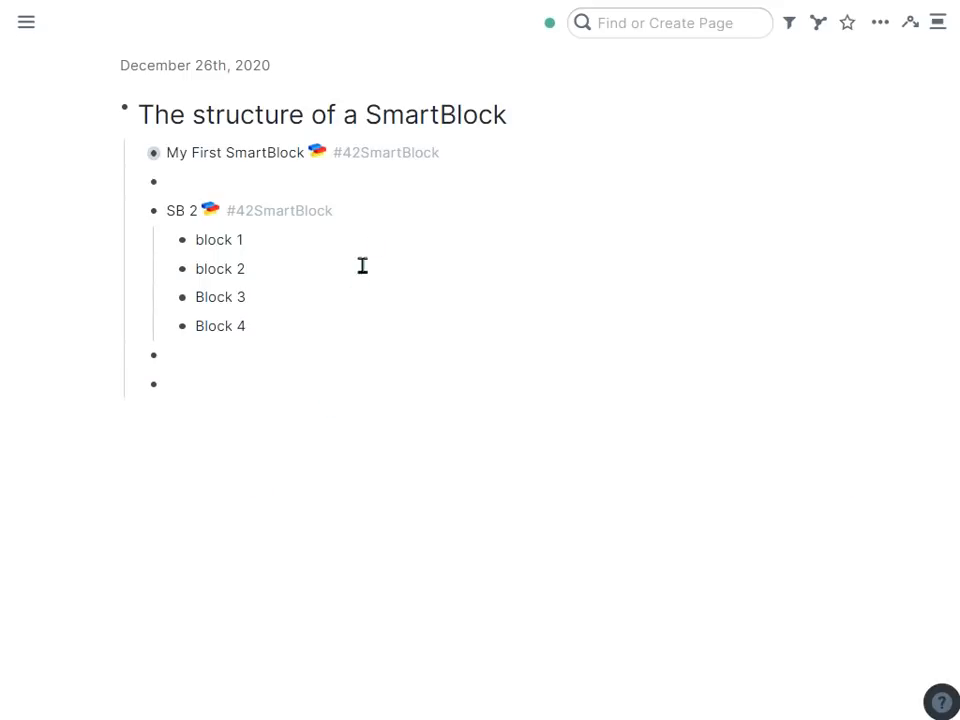
Step: Add the <%NOCURSOR%> command after the #42SmartBlock tag in the SB 2 title block
click(377, 211)
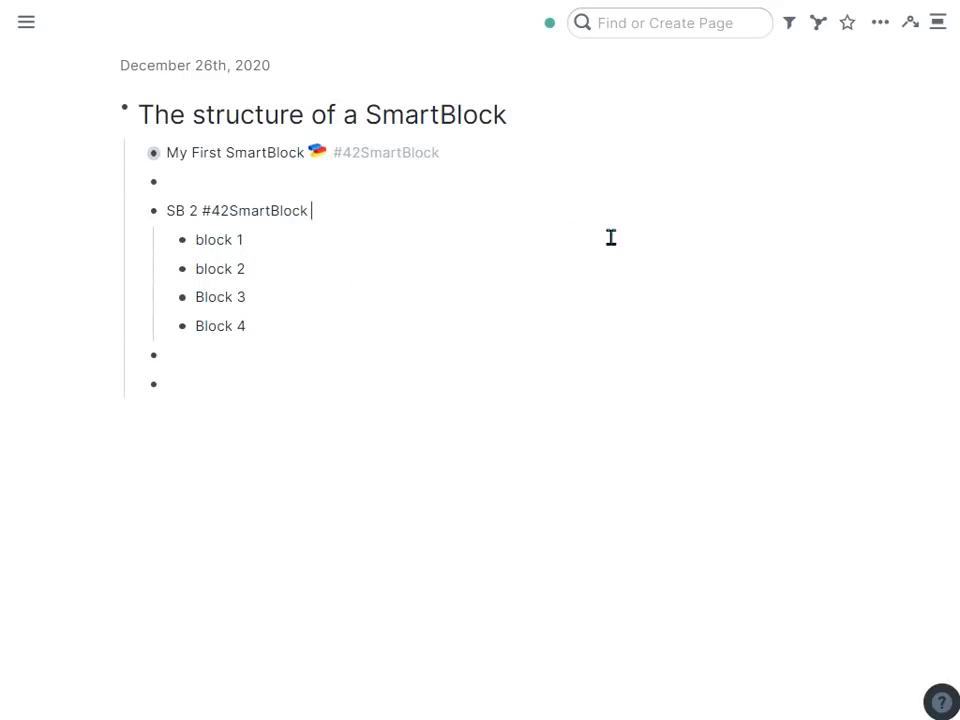
text(;;)
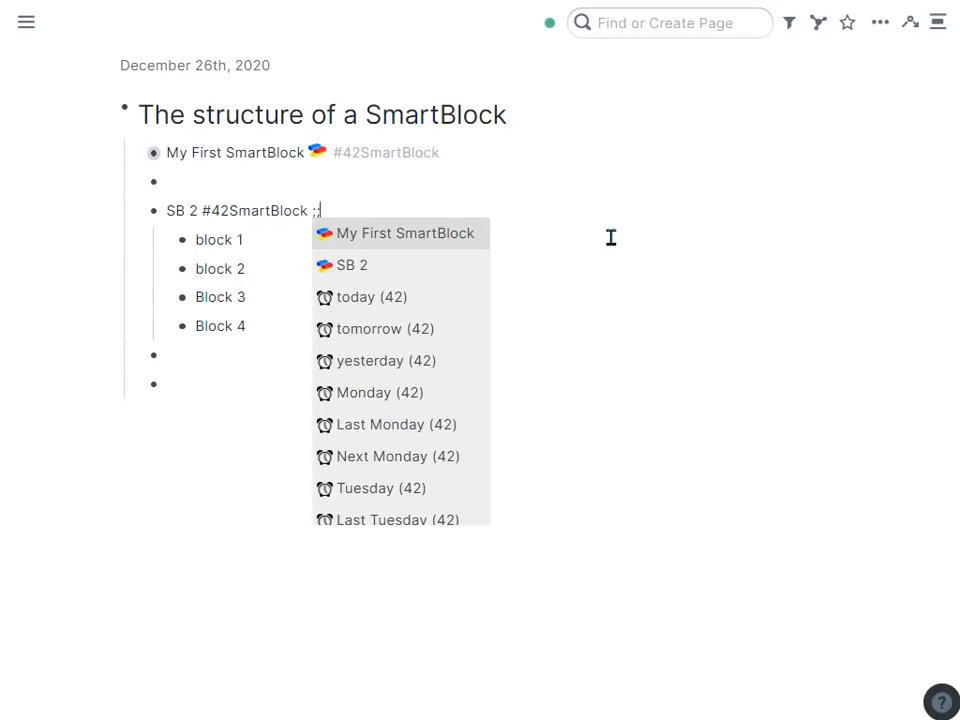
text(no)
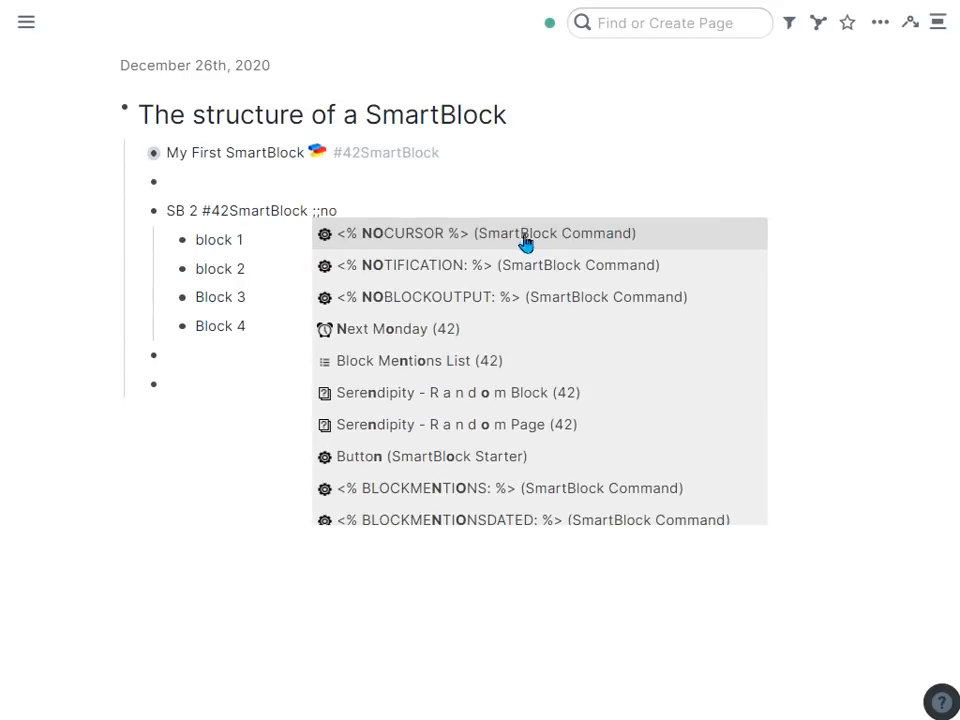
key(BackSpace)
key(BackSpace)
key(BackSpace)
key(BackSpace)
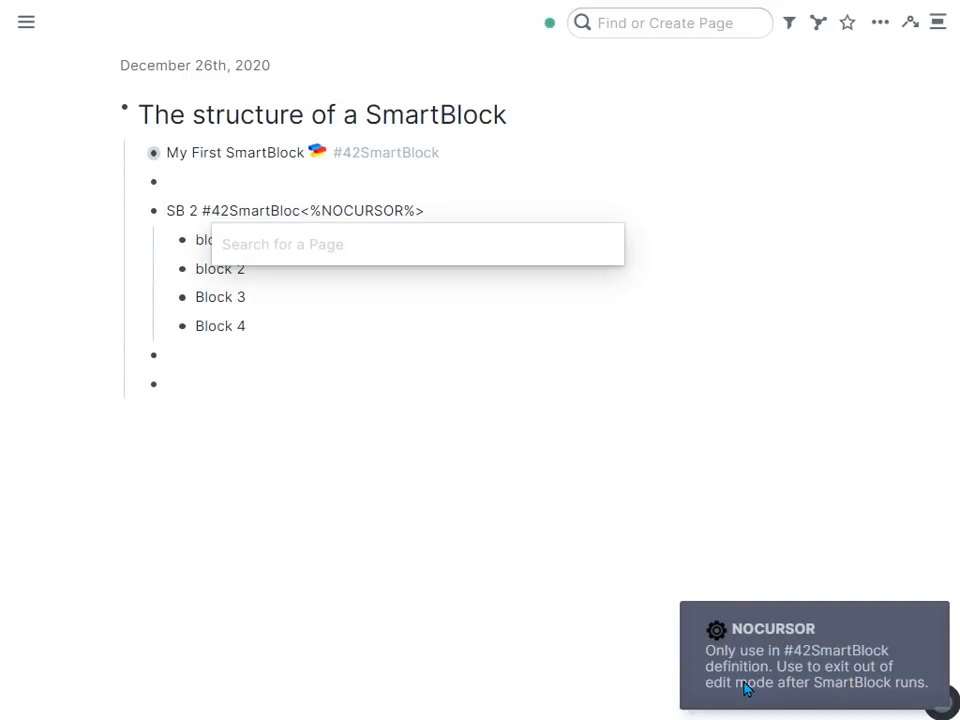
Step: Try to run the SB 2 SmartBlock in the last empty block below the template
click(324, 368)
click(321, 375)
text(;;)
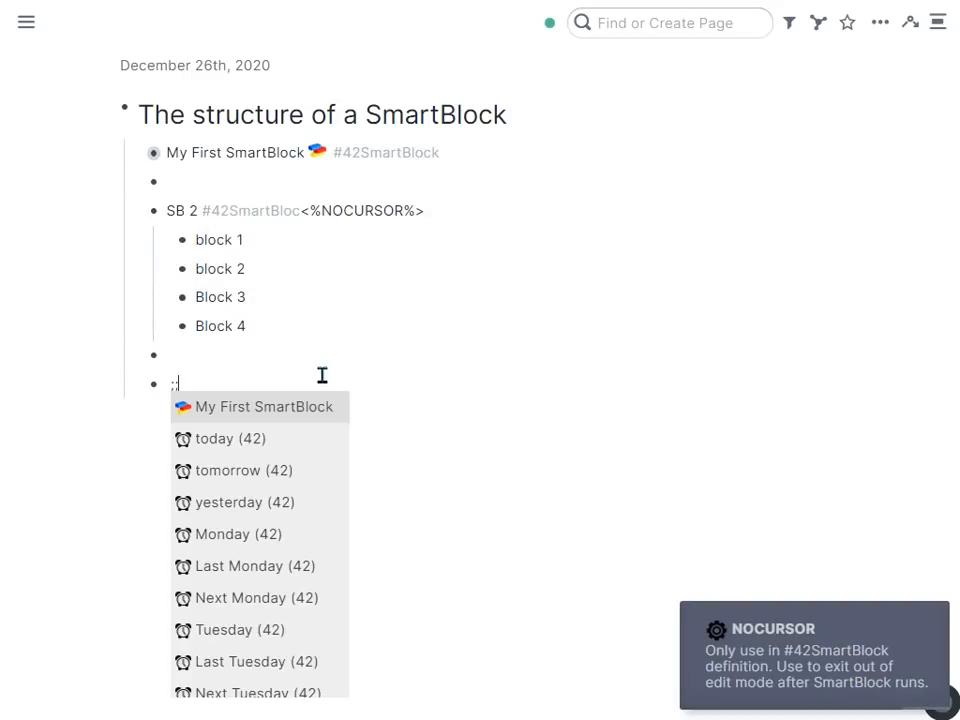
text(42)
key(BackSpace)
key(BackSpace)
text(s)
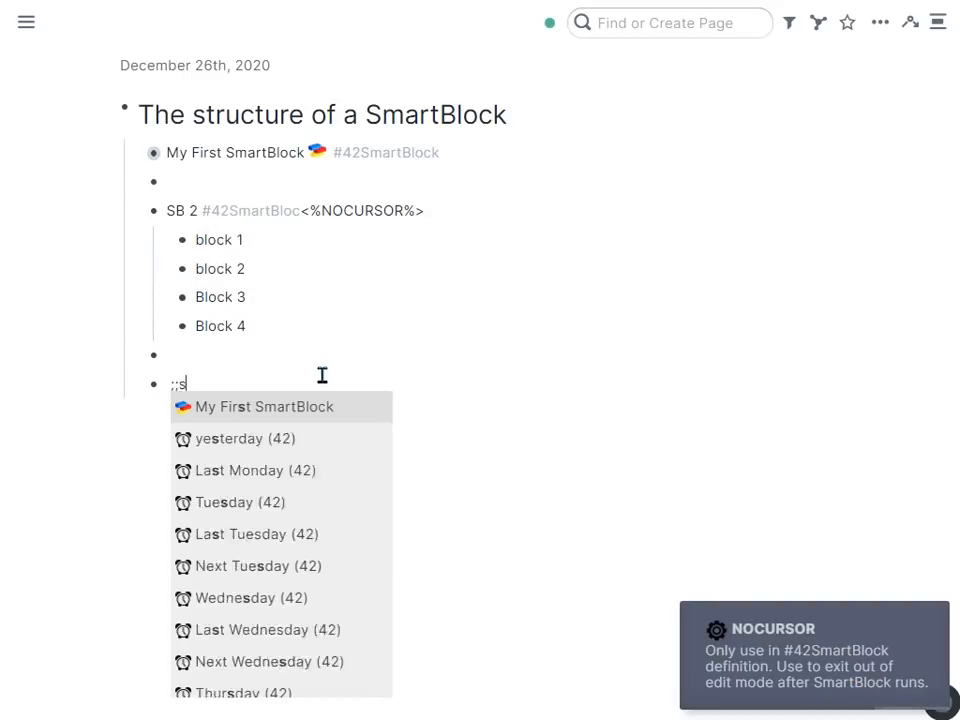
text(b 2)
key(Escape)
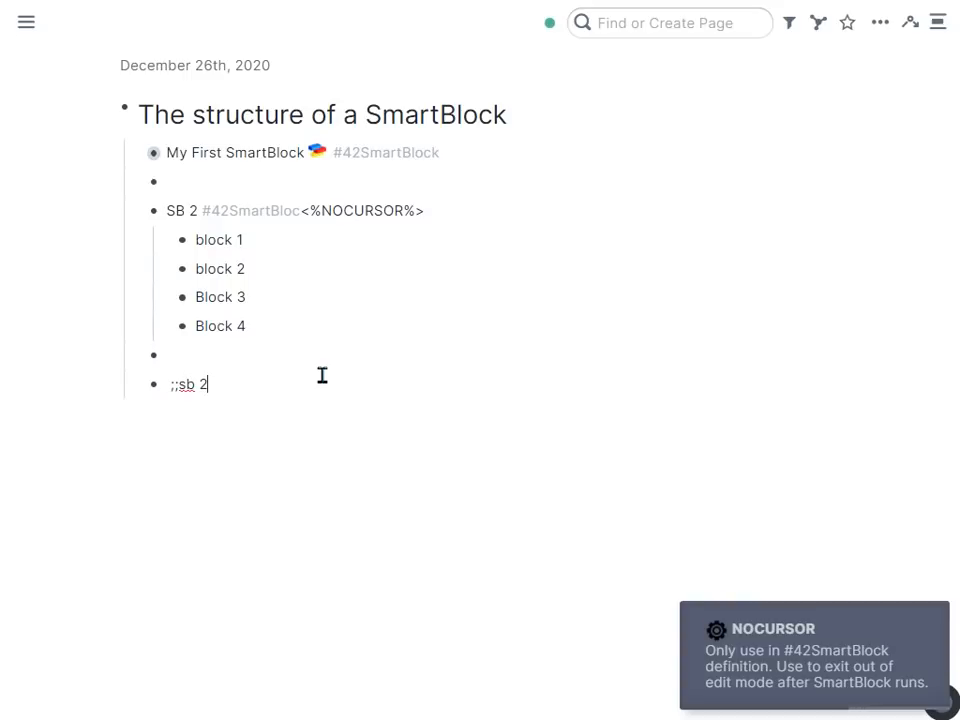
key(BackSpace)
key(BackSpace)
key(BackSpace)
key(BackSpace)
key(BackSpace)
key(BackSpace)
text(;;s)
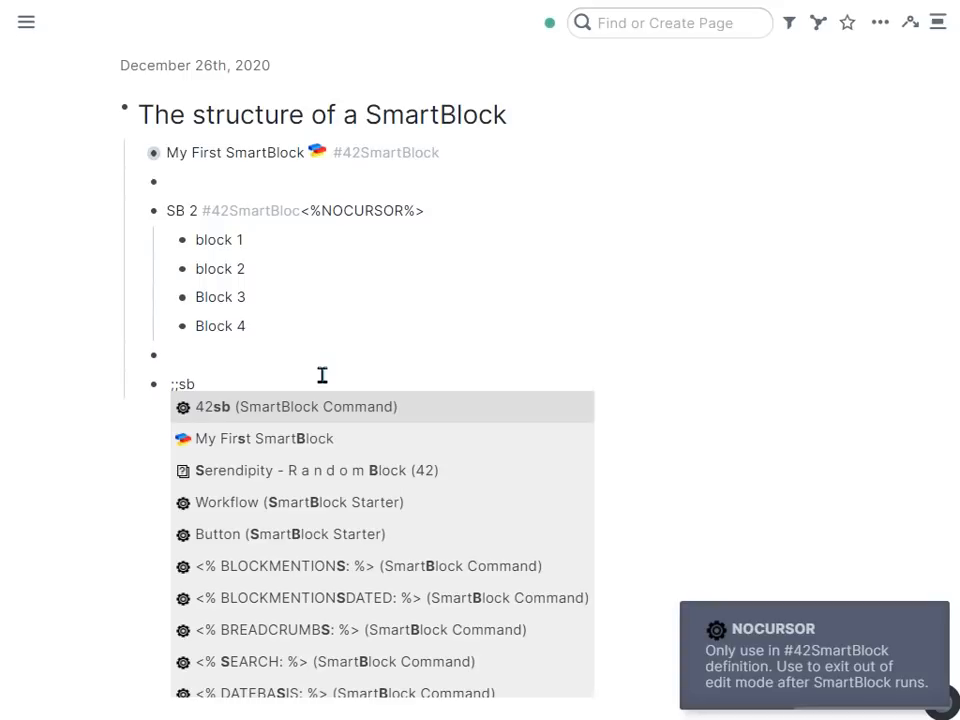
key(Escape)
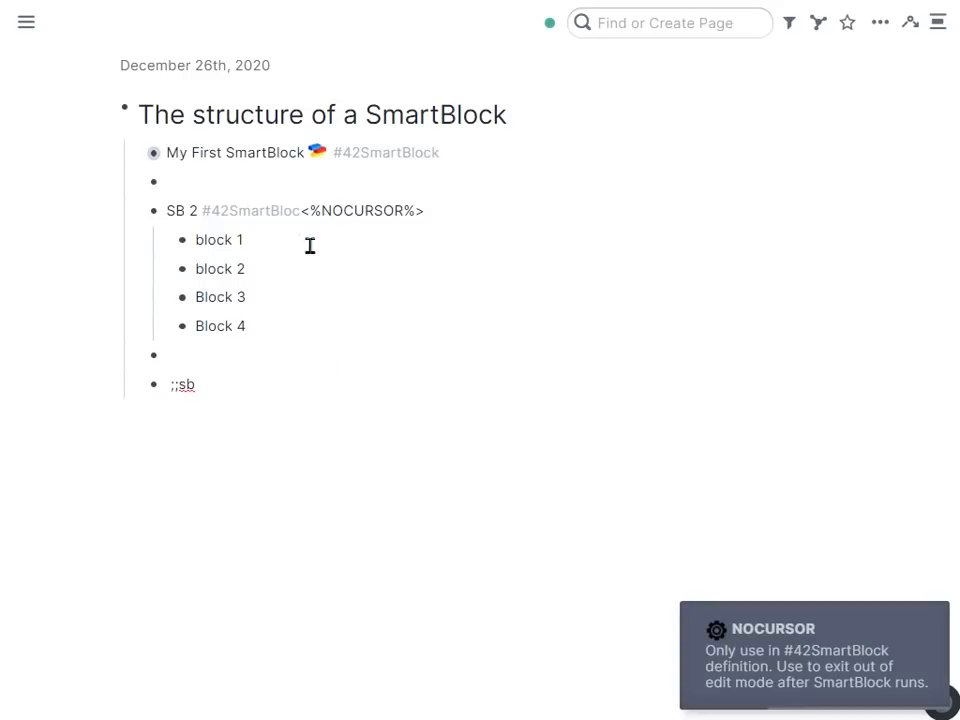
Step: Correct the SB 2 tag to #42SmartBlock with a space before <%NOCURSOR%>, and run SB 2 in the last block in place of ";;sb"
click(302, 211)
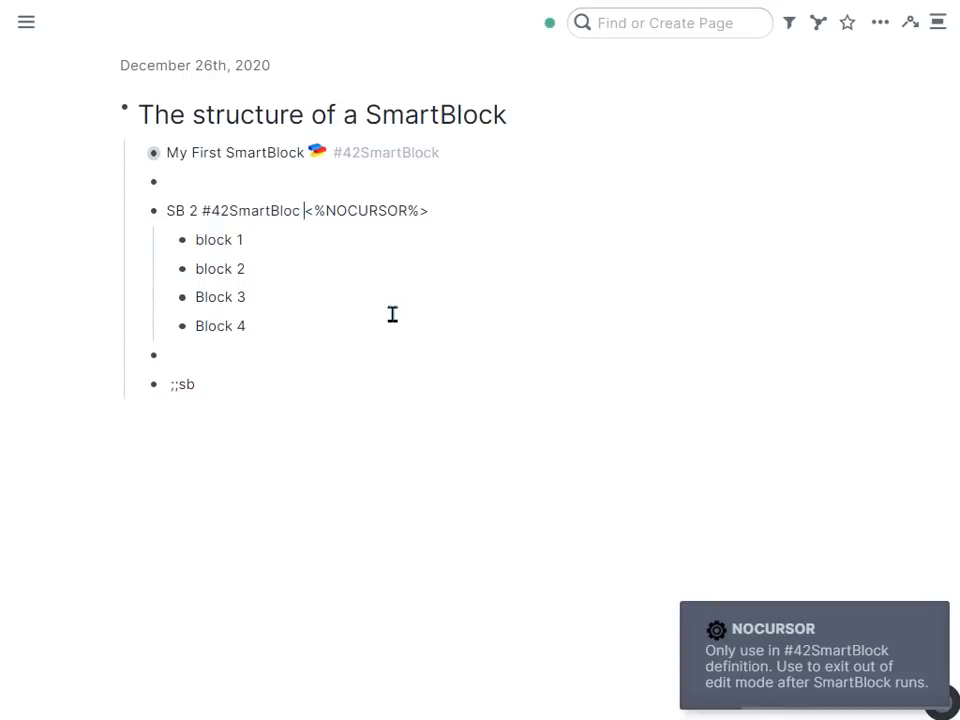
text(k)
click(268, 379)
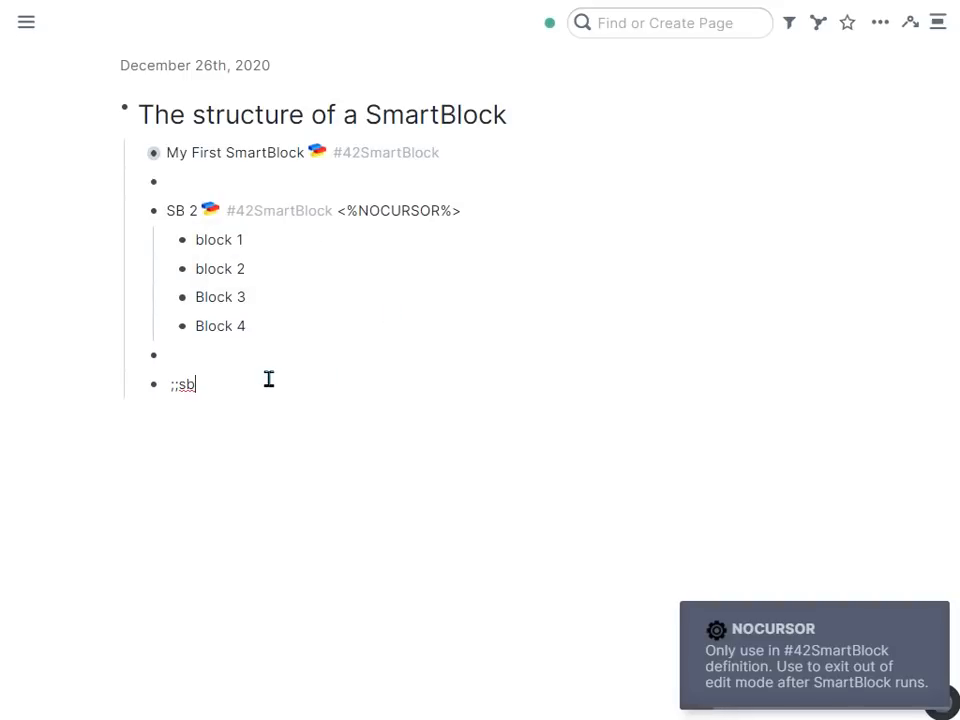
key(shift+Home)
key(BackSpace)
text(;;sb)
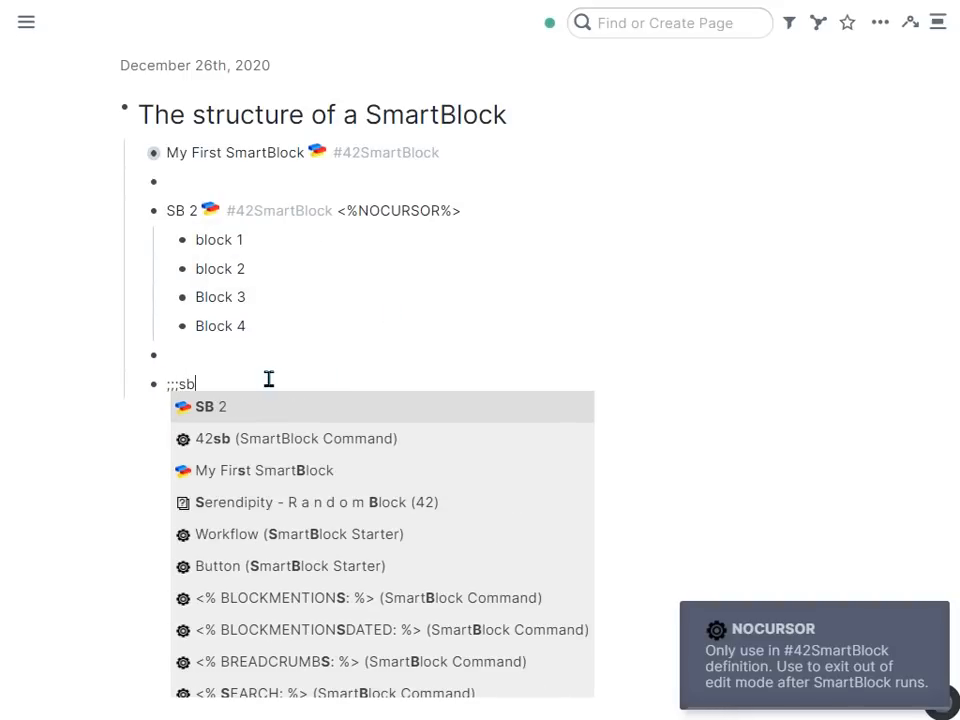
key(Return)
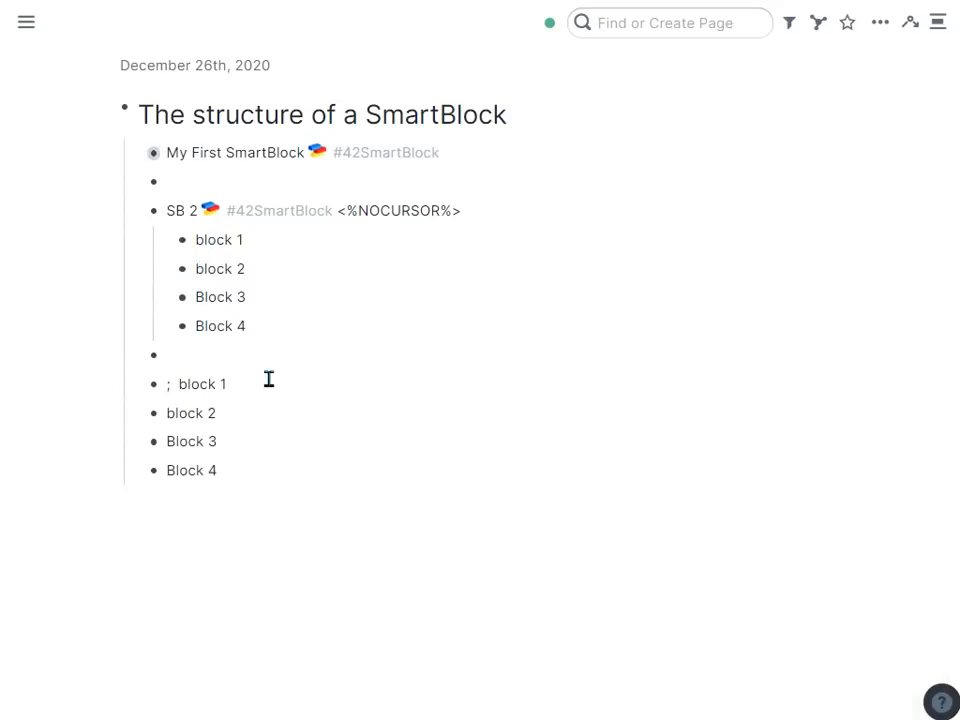
Step: Delete the blocks that SB 2 inserted and run SB 2 again in a new block below the empty one
drag(268, 379, 268, 450)
key(BackSpace)
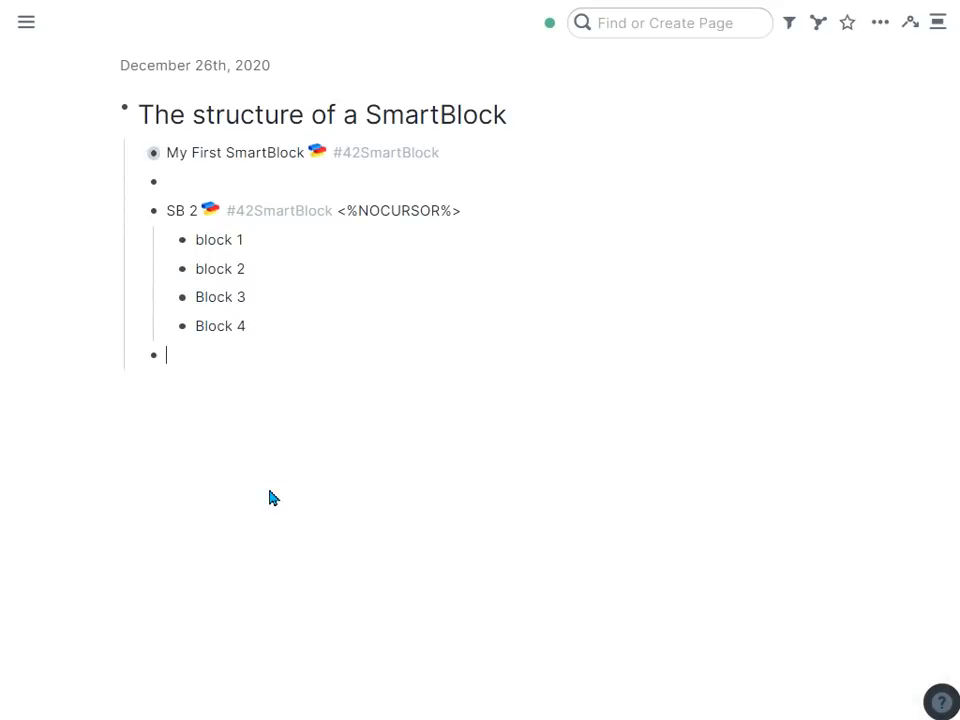
key(Return)
text(;;sb)
key(Return)
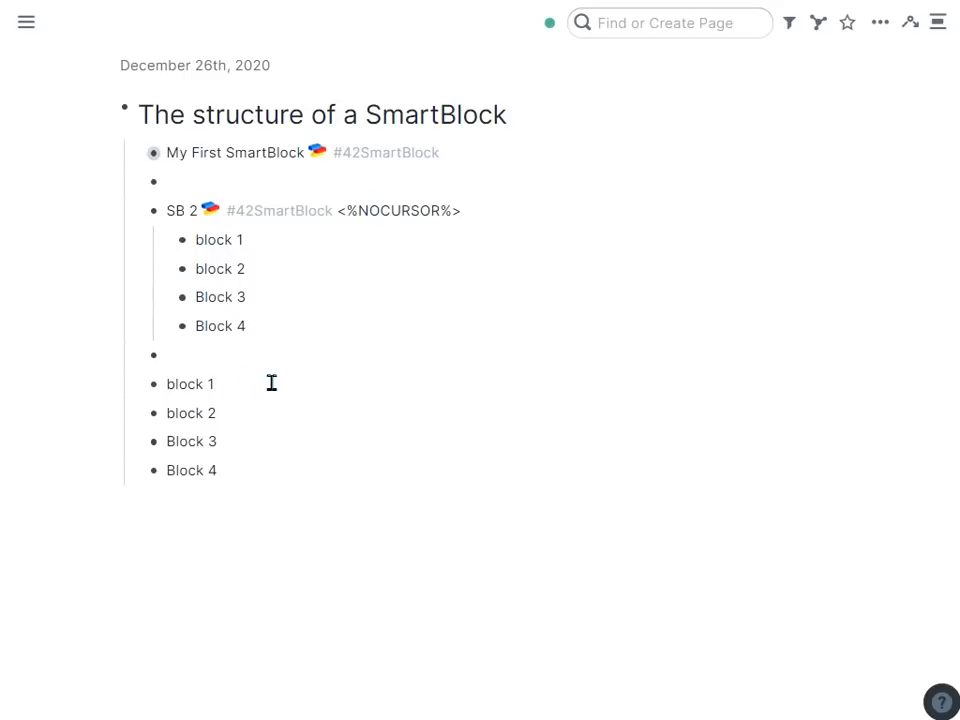
Step: Delete the output blocks, "block 1" to "Block 4", inserted below the SB 2 template
drag(272, 384, 263, 482)
key(BackSpace)
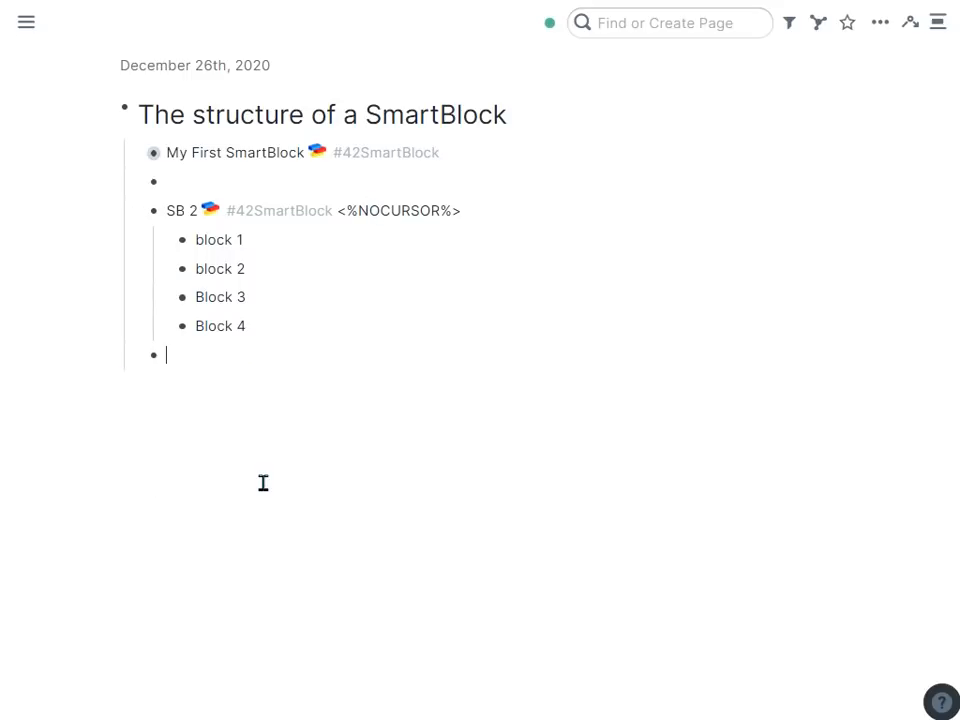
click(479, 208)
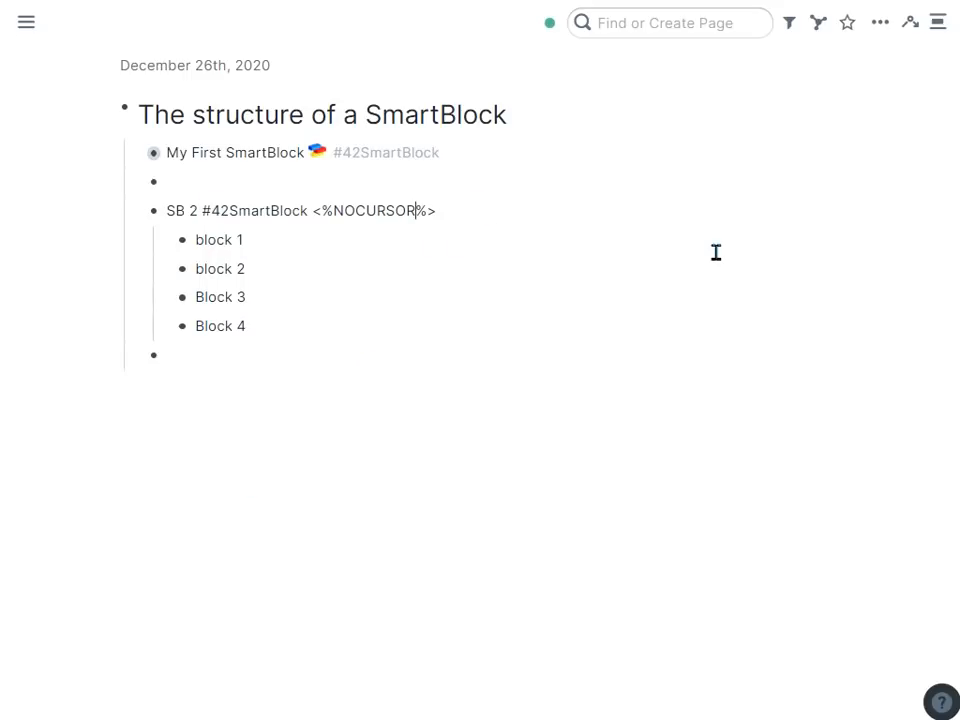
key(End)
key(shift+Left)
key(shift+Left)
key(shift+Left)
key(shift+Left)
key(shift+Left)
key(shift+Left)
key(shift+Left)
key(shift+Left)
key(shift+Left)
key(shift+Left)
key(shift+Left)
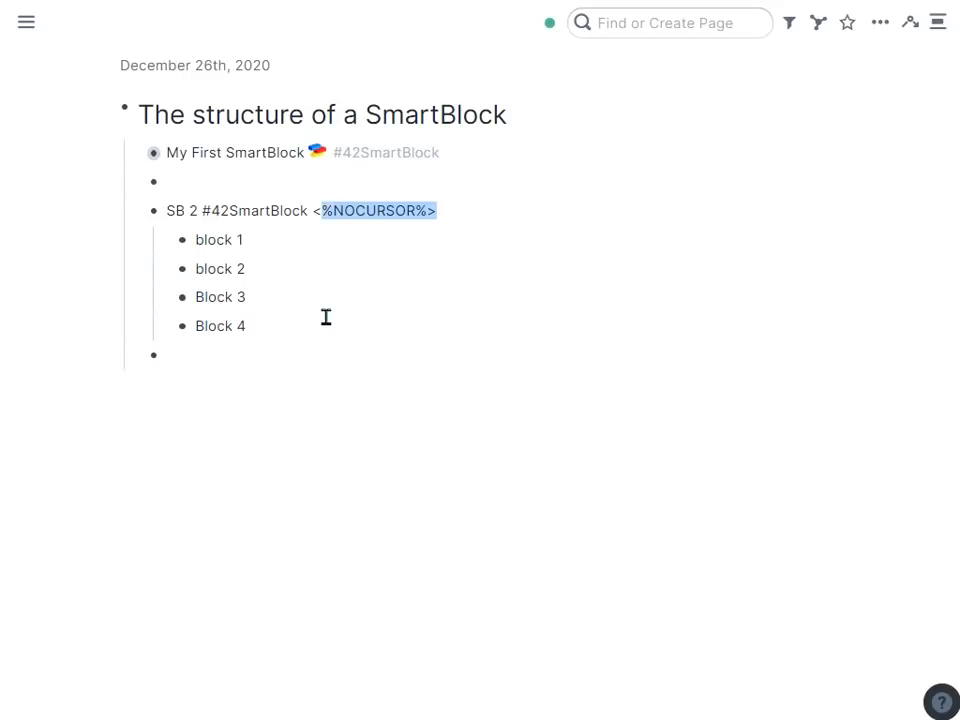
Step: Add a block after "Block 4" in the SB 2 template containing the command <%DATE:tomorrow%>
click(518, 330)
key(Return)
key(Tab)
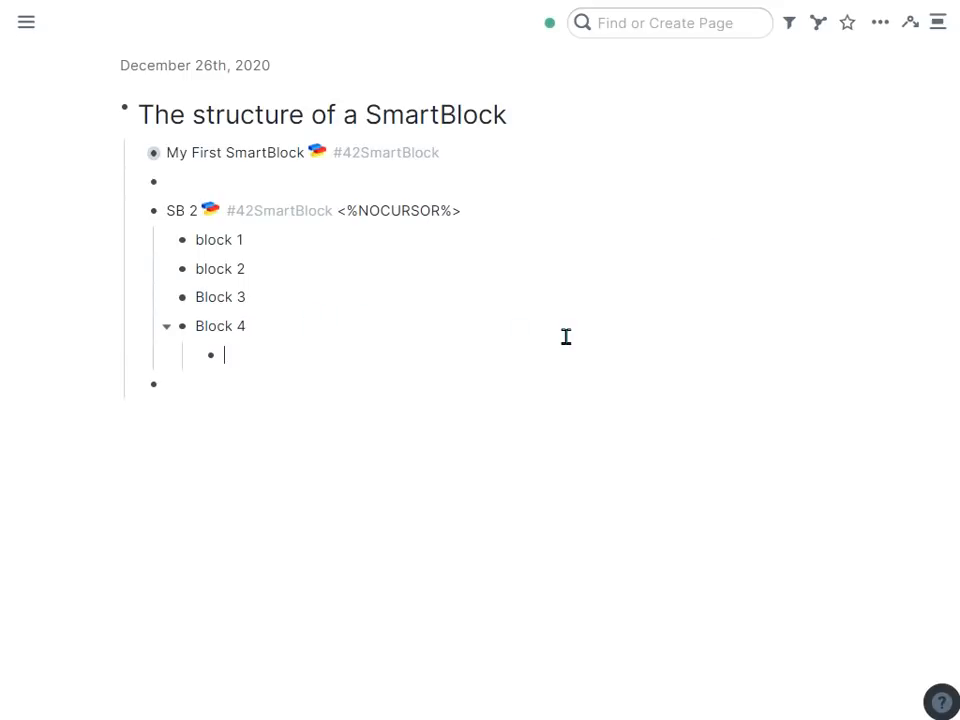
key(BackSpace)
key(Return)
text(;;date:)
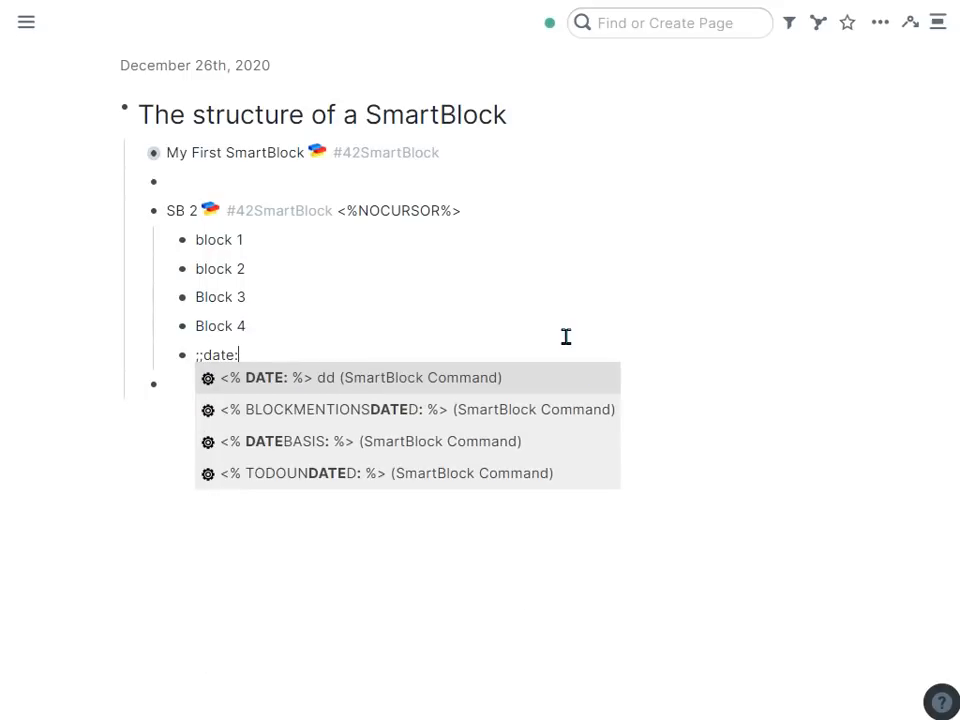
click(277, 394)
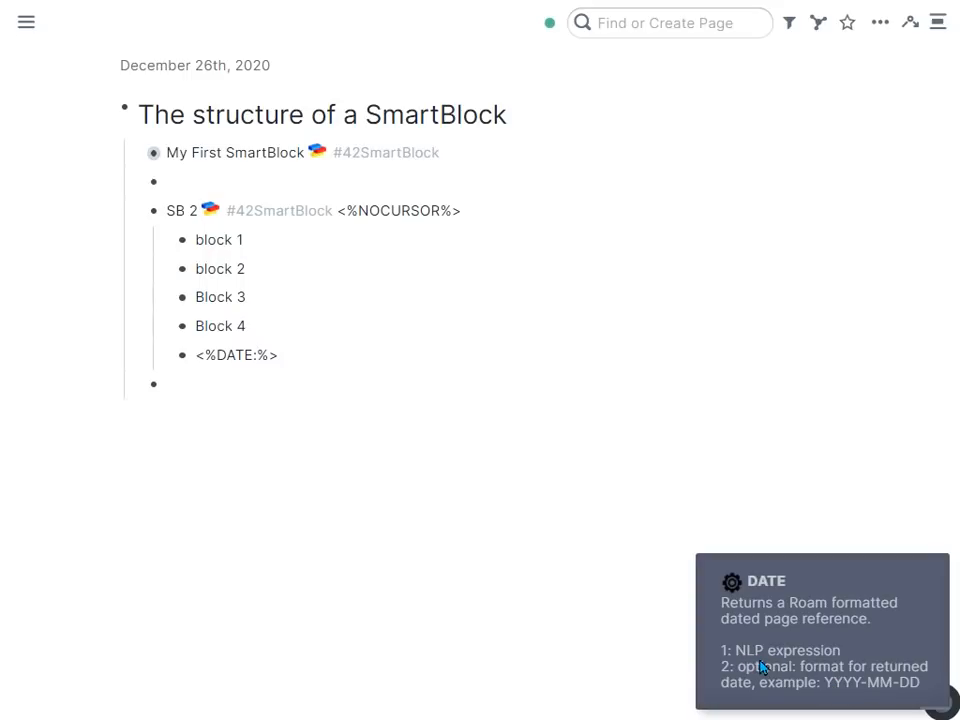
click(333, 359)
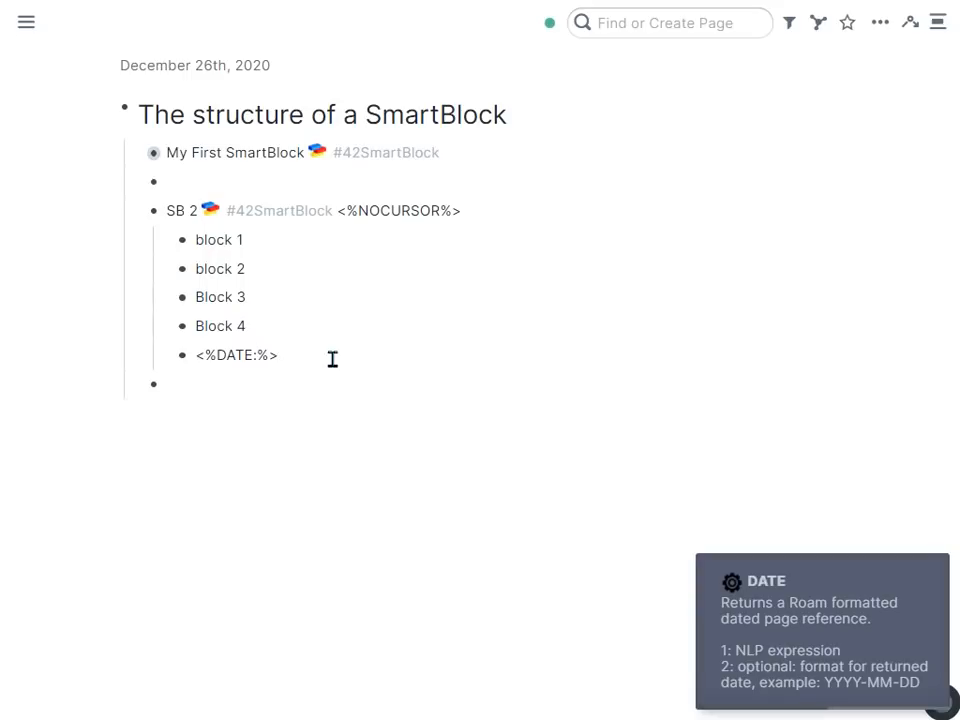
text(tomorrow)
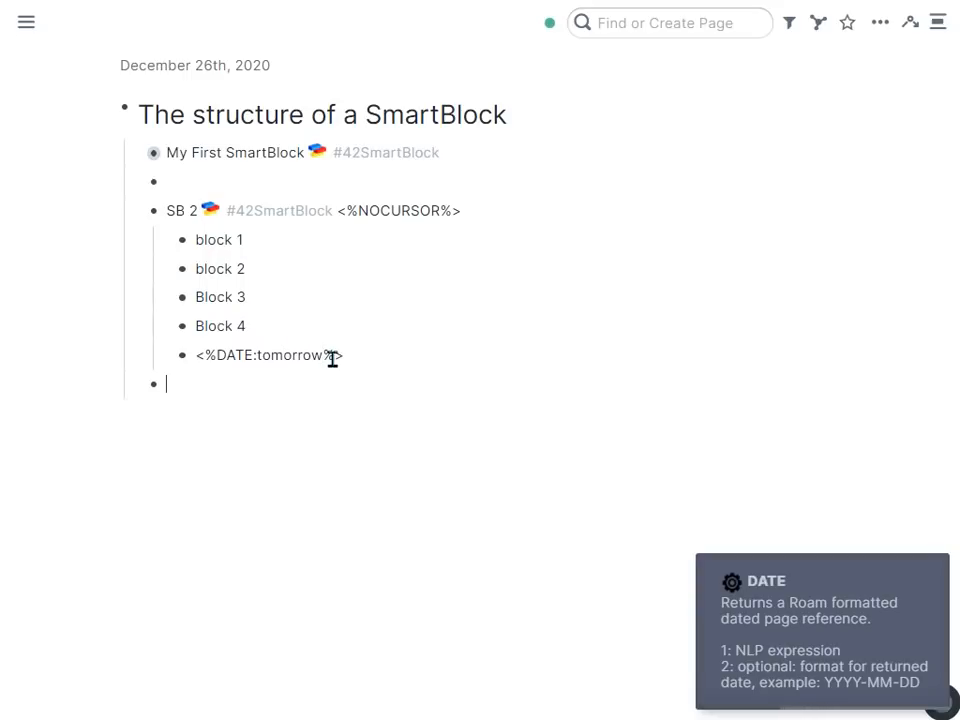
click(254, 352)
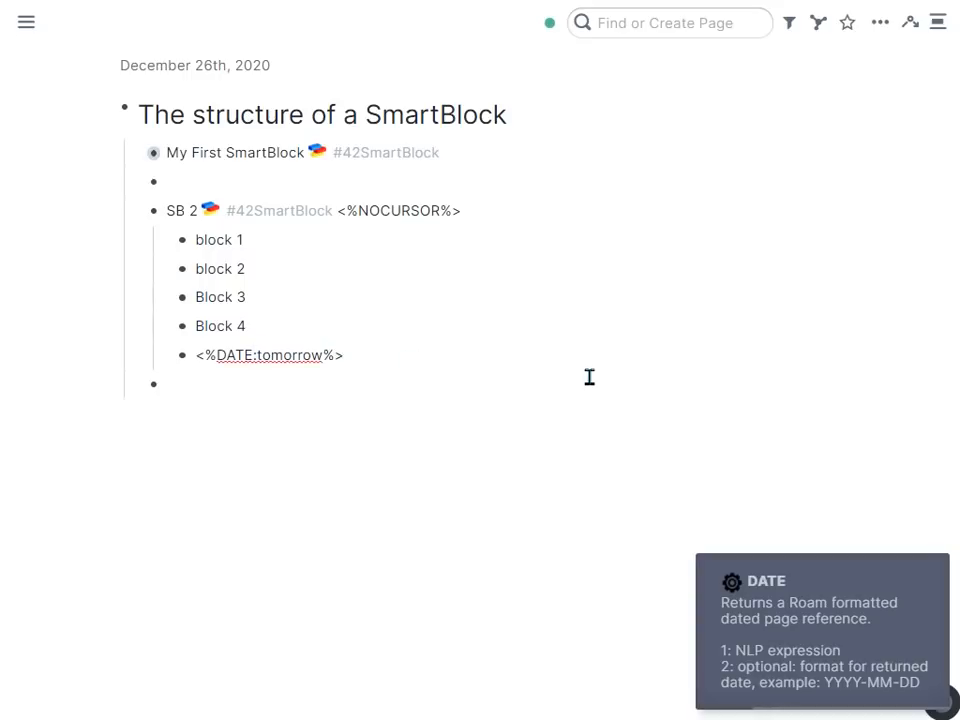
key(ctrl+shift+Left)
key(Right)
key(Right)
key(ctrl+shift+Right)
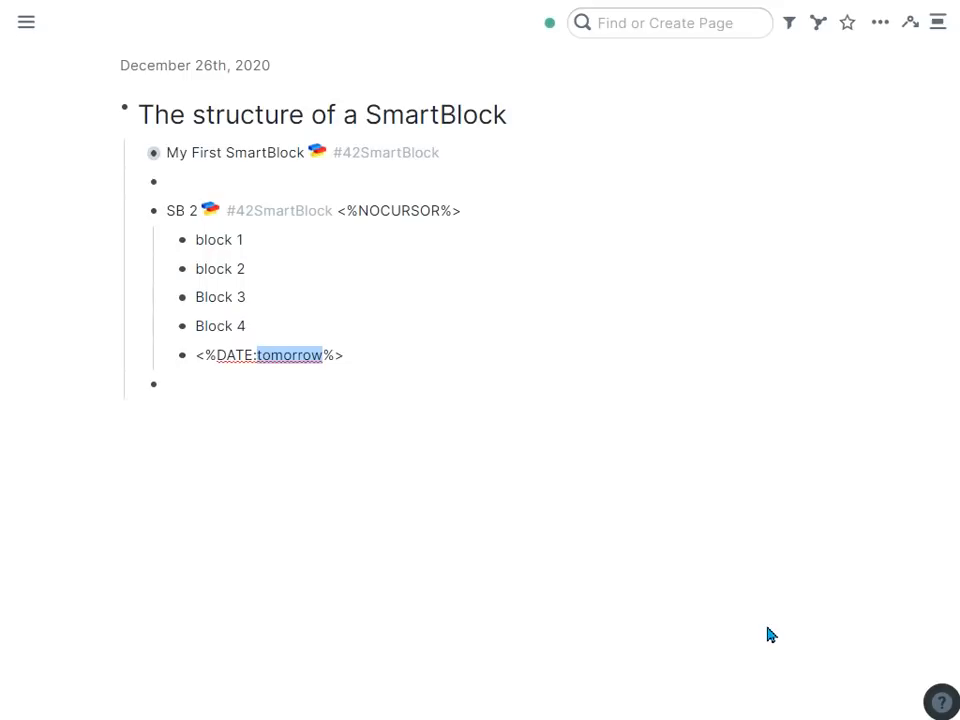
Step: Add two empty blocks below the SB 2 template's trailing block and run My First SmartBlock in the last one
key(Down)
key(Return)
key(Return)
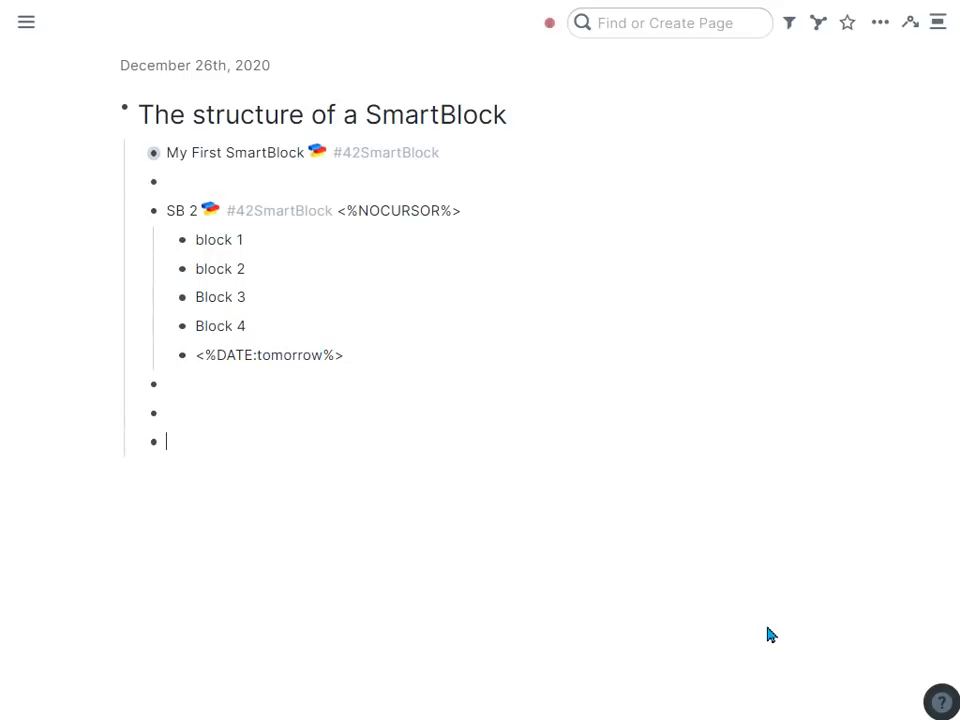
text(;;)
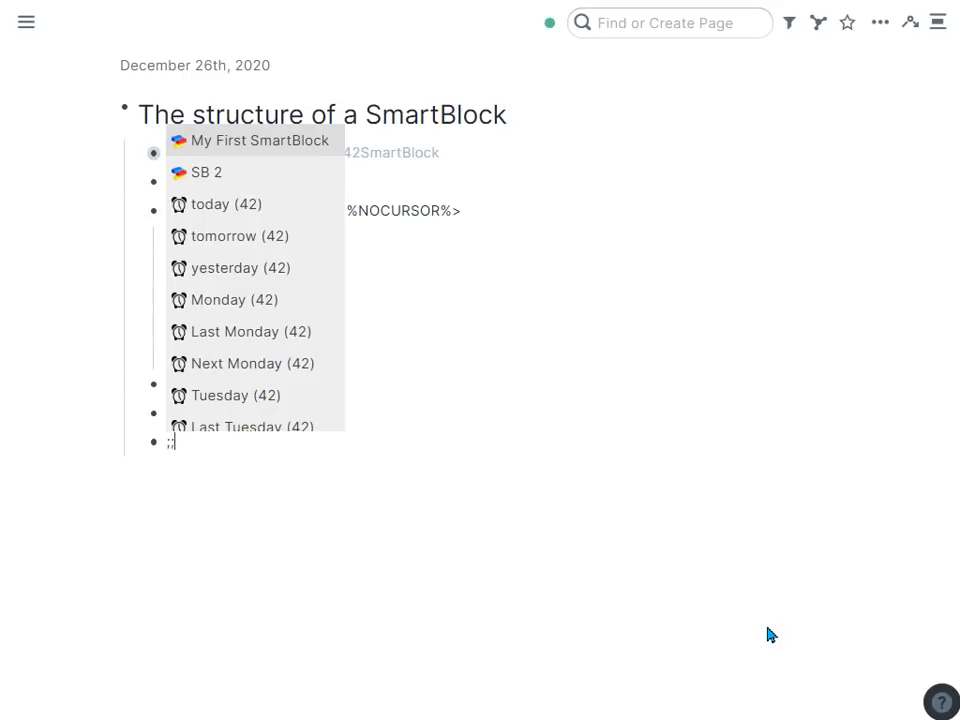
key(Return)
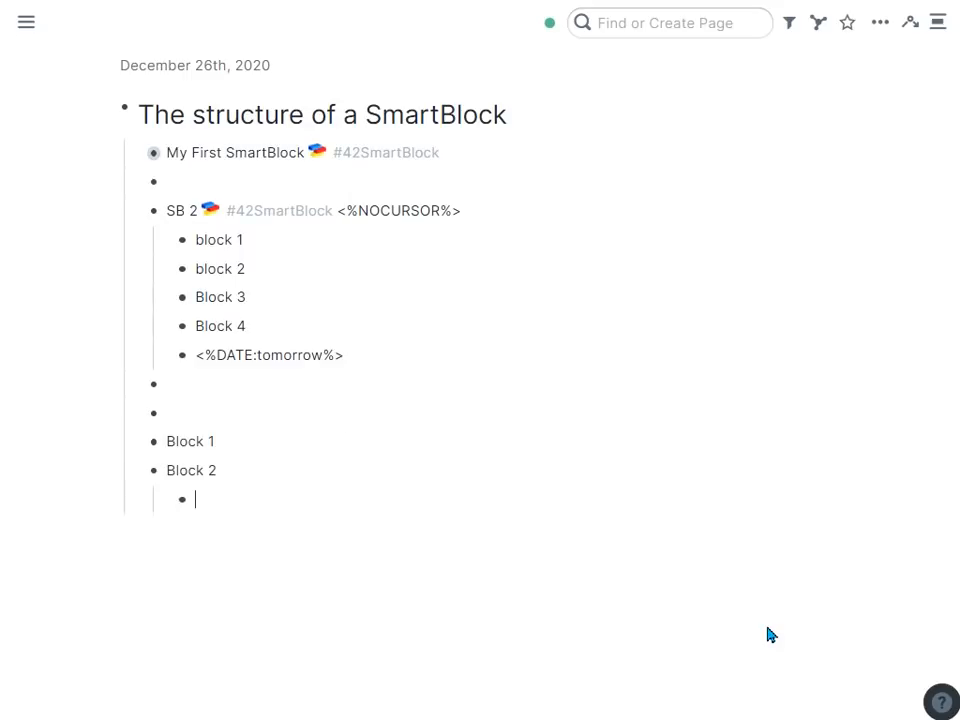
Step: Delete the blocks that My First SmartBlock inserted and run SB 2 in the last empty block
drag(227, 431, 236, 555)
key(BackSpace)
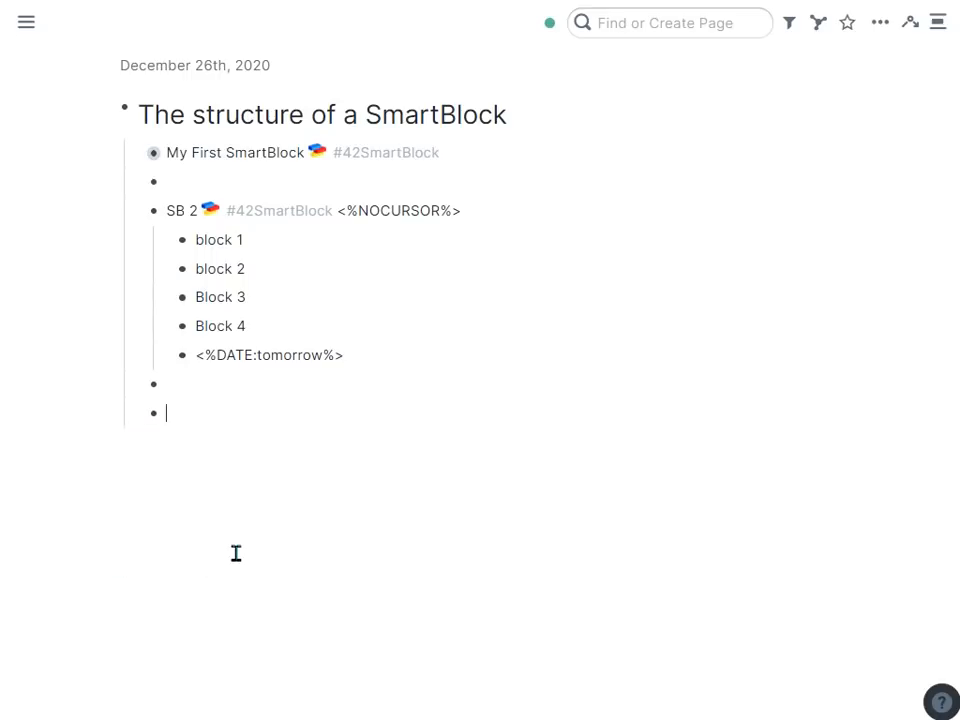
text(;;sb)
key(Return)
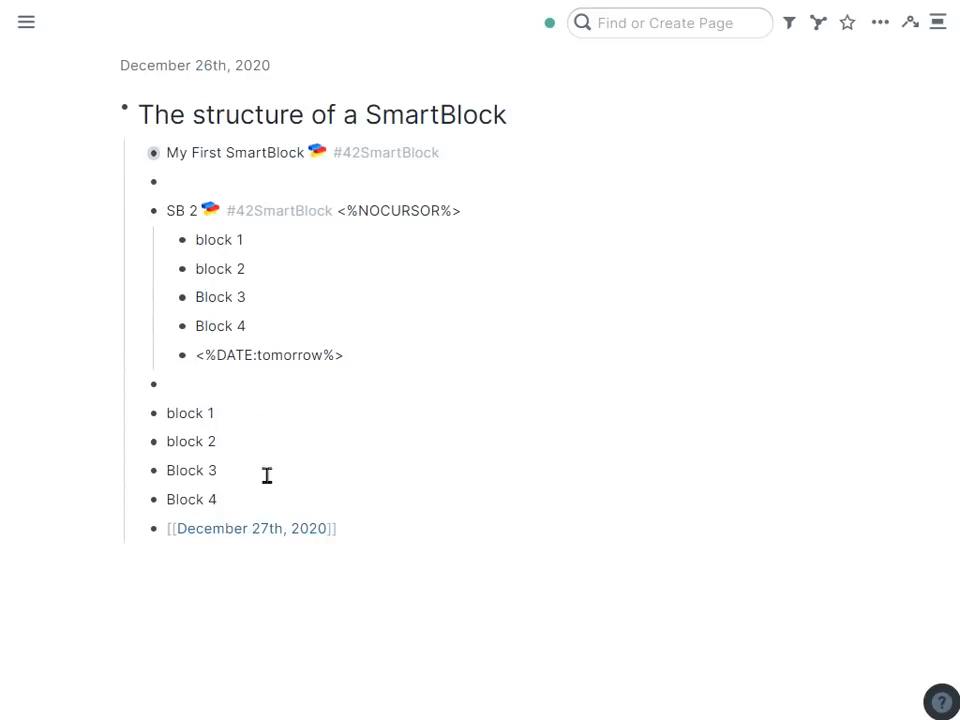
Step: Set the DATE command's expression in the SB 2 template to "in two weeks"
click(272, 355)
key(Left)
key(shift+Right)
key(shift+Right)
key(shift+Right)
key(shift+Right)
key(shift+Right)
key(shift+Right)
key(shift+Right)
key(shift+Right)
text(in two weeks)
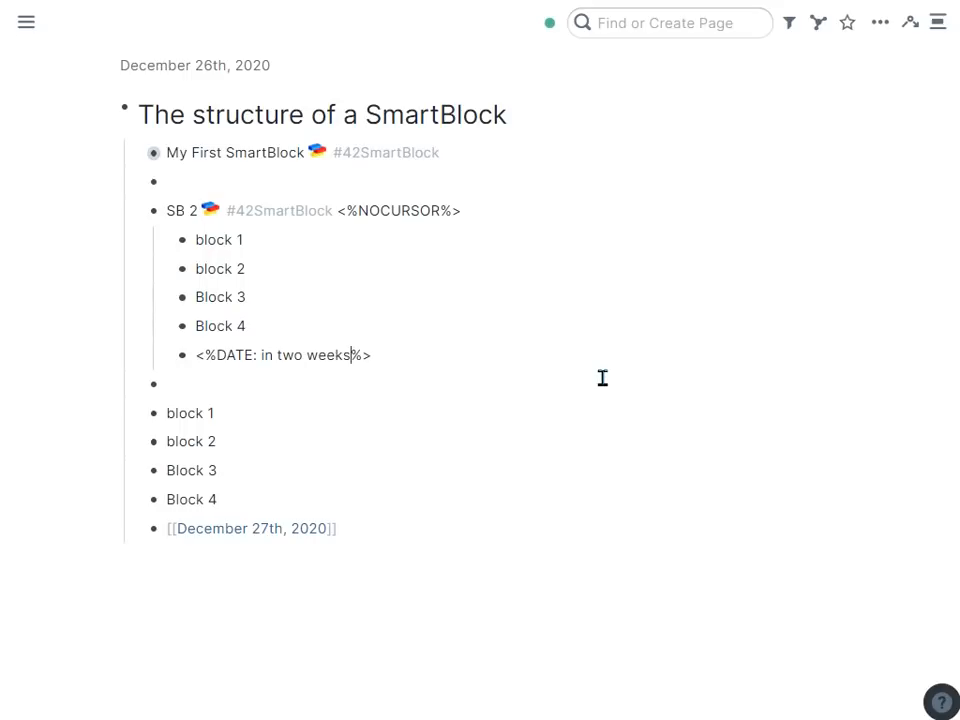
Step: Delete the output blocks below the template and run SB 2 again in a new empty block
drag(274, 431, 267, 541)
key(BackSpace)
key(Return)
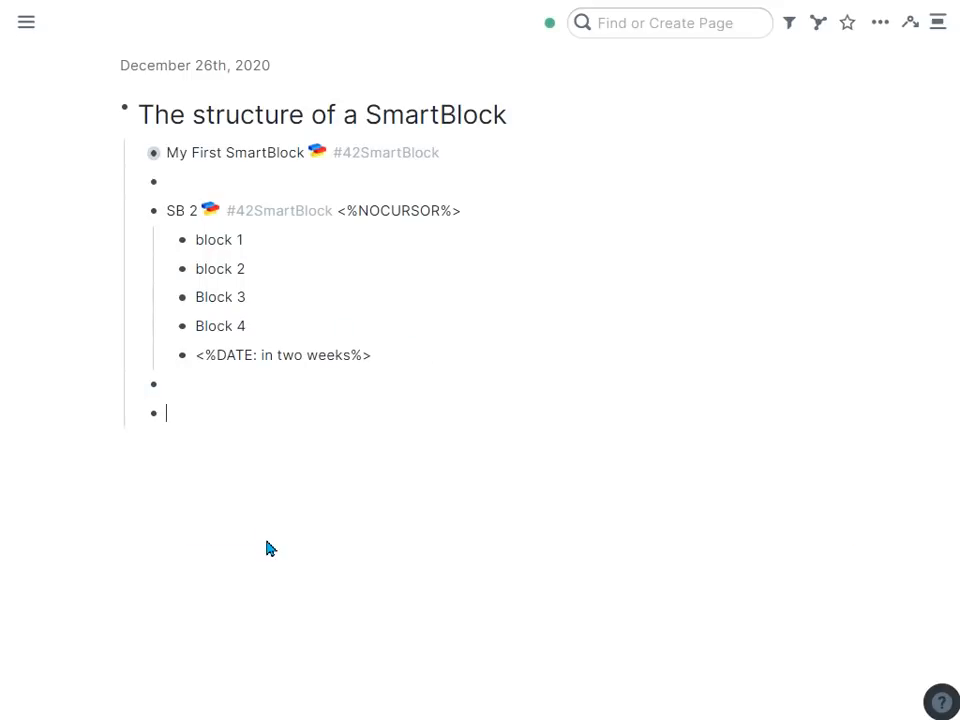
text(;;sb)
key(Return)
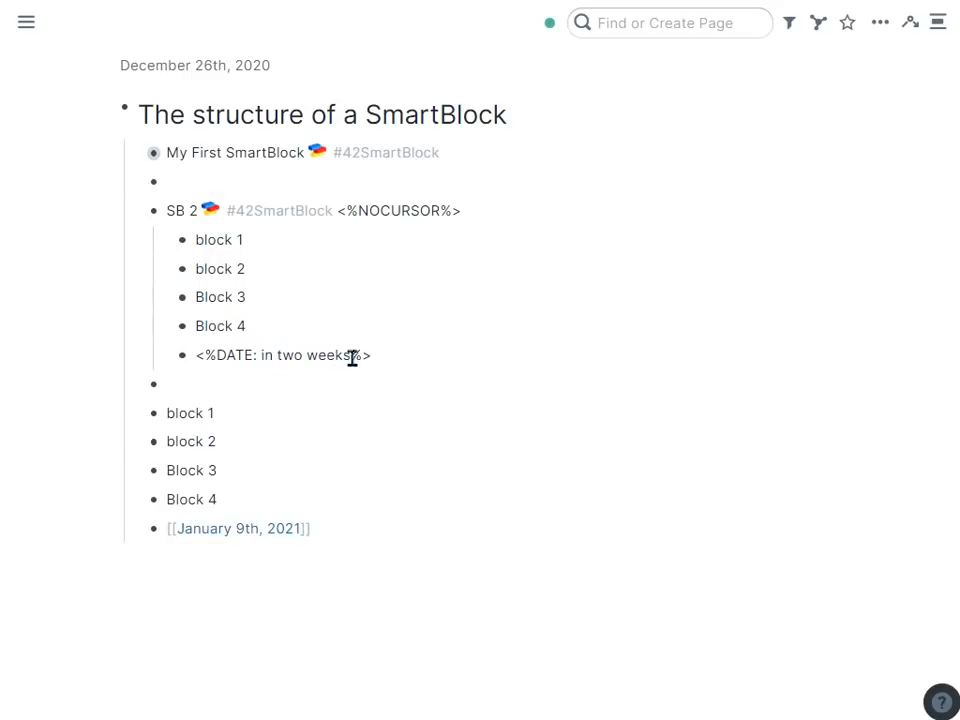
Step: Clear the SB 2 output and add the format ",MMMM" after "in two weeks" in the template's DATE command
text(,)
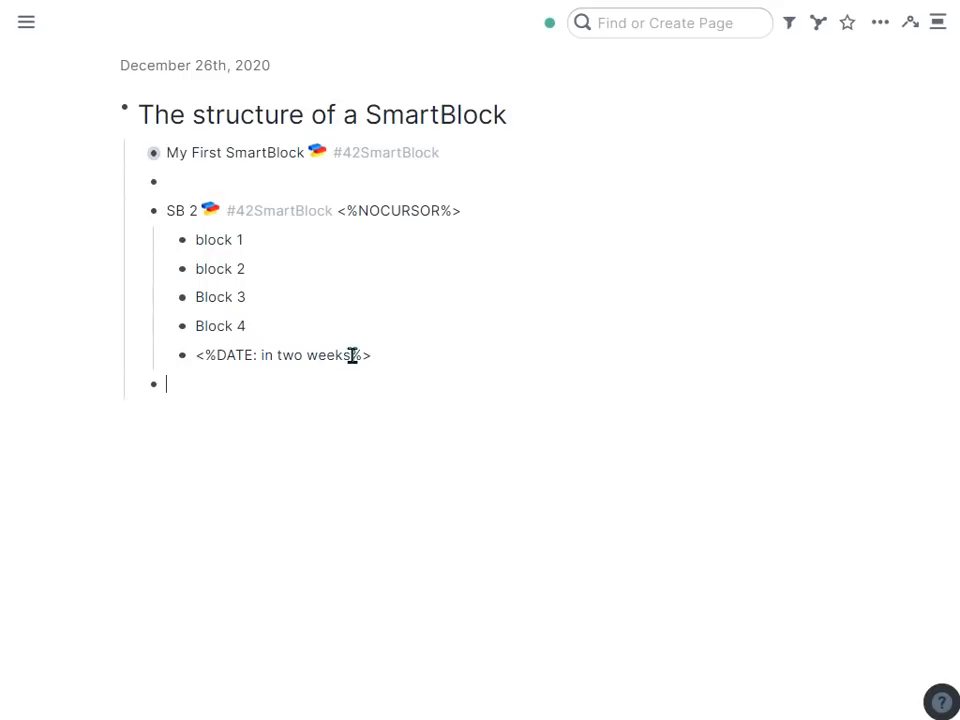
click(353, 356)
text(,MMMM)
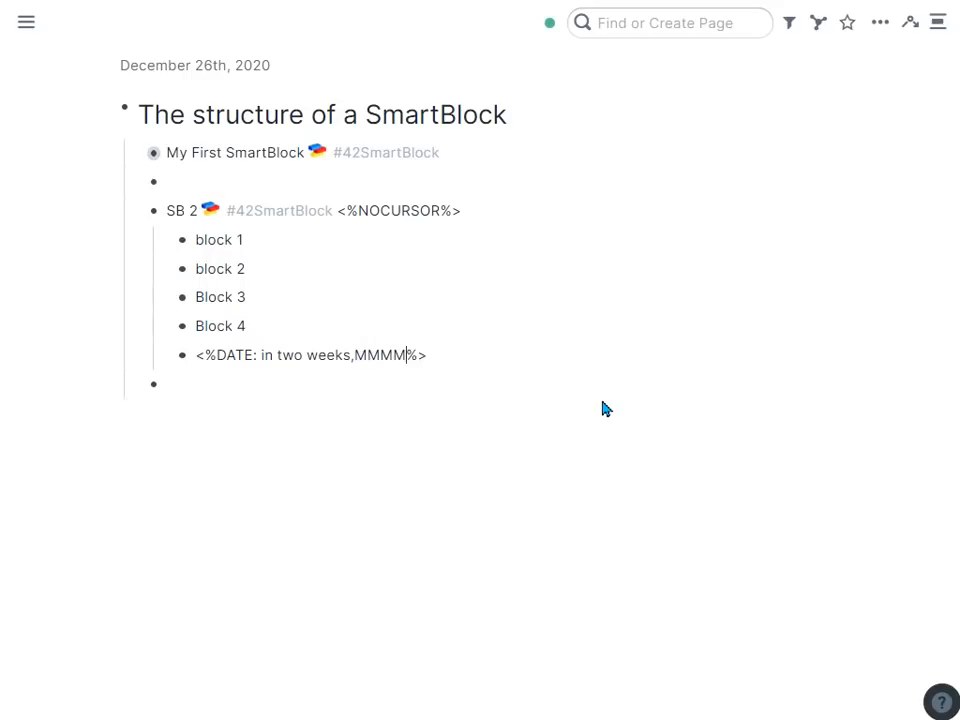
Step: Extend the DATE format in the SB 2 template to "MMMM dd ww" and run SB 2 in a new block below
text( dd )
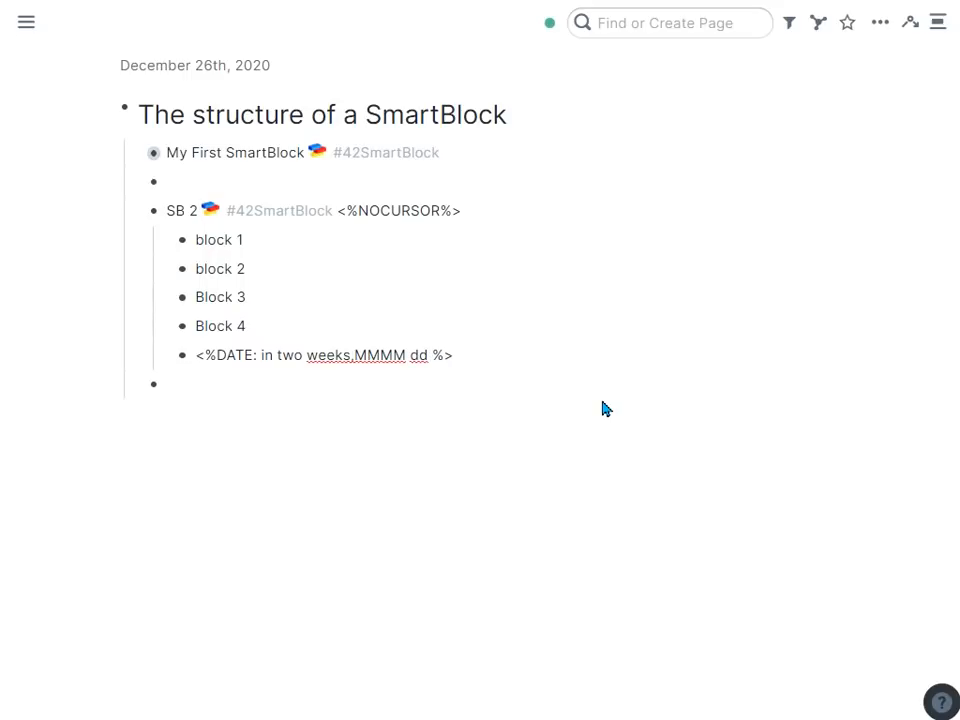
text(ww)
key(Down)
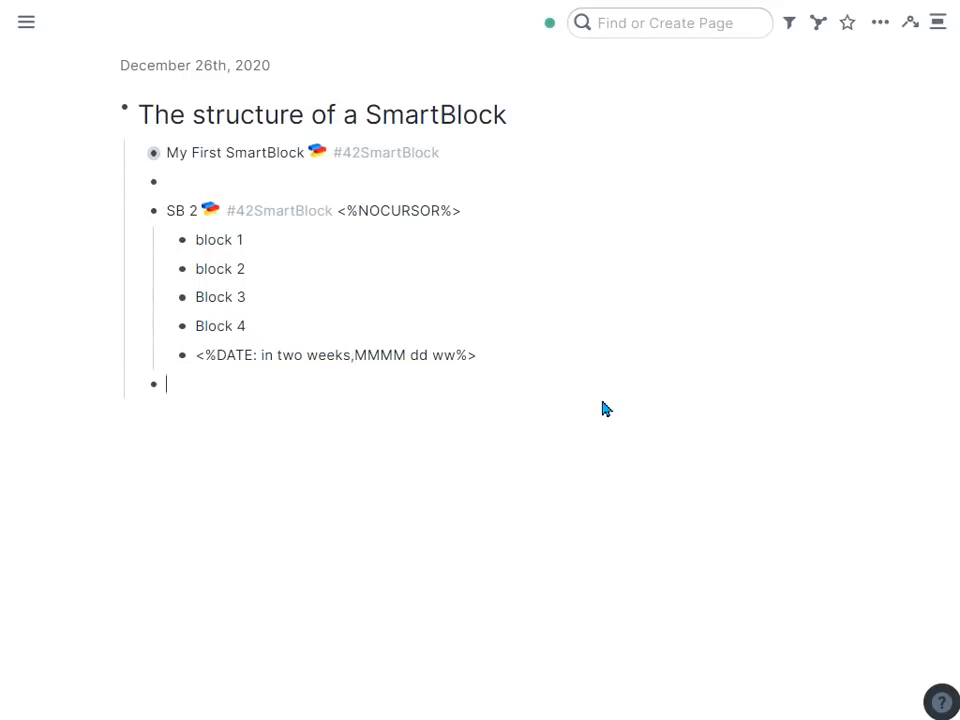
key(Return)
text(;;sb)
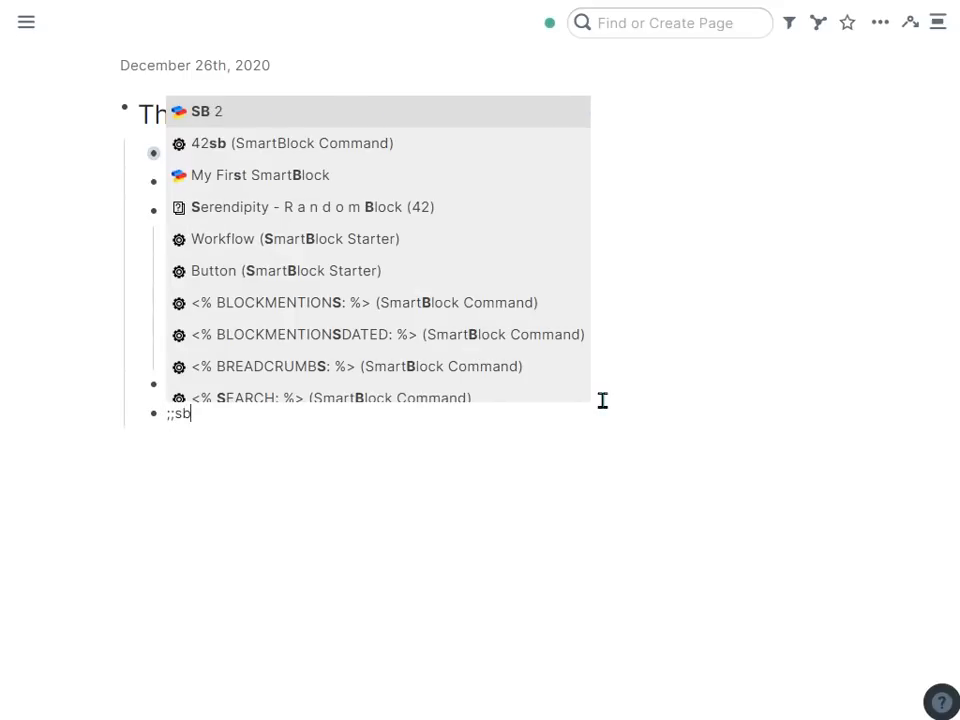
key(Return)
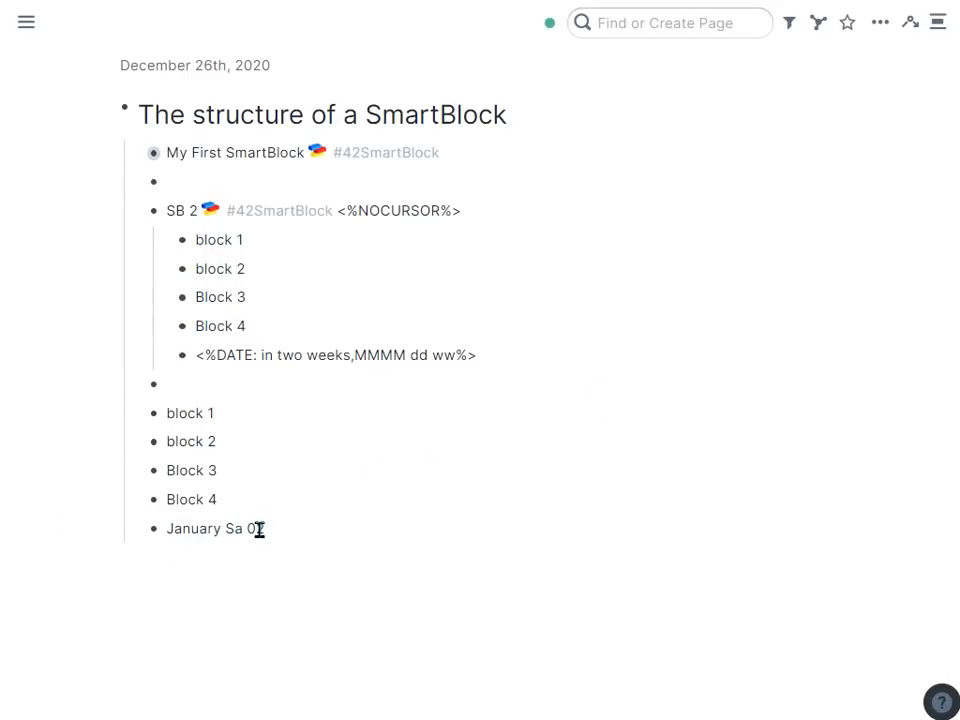
Step: Shorten the template's date format to "MMMM d ww" and run SB 2 again in a new block after the output
click(419, 355)
key(BackSpace)
click(387, 524)
key(Return)
text(;;sb)
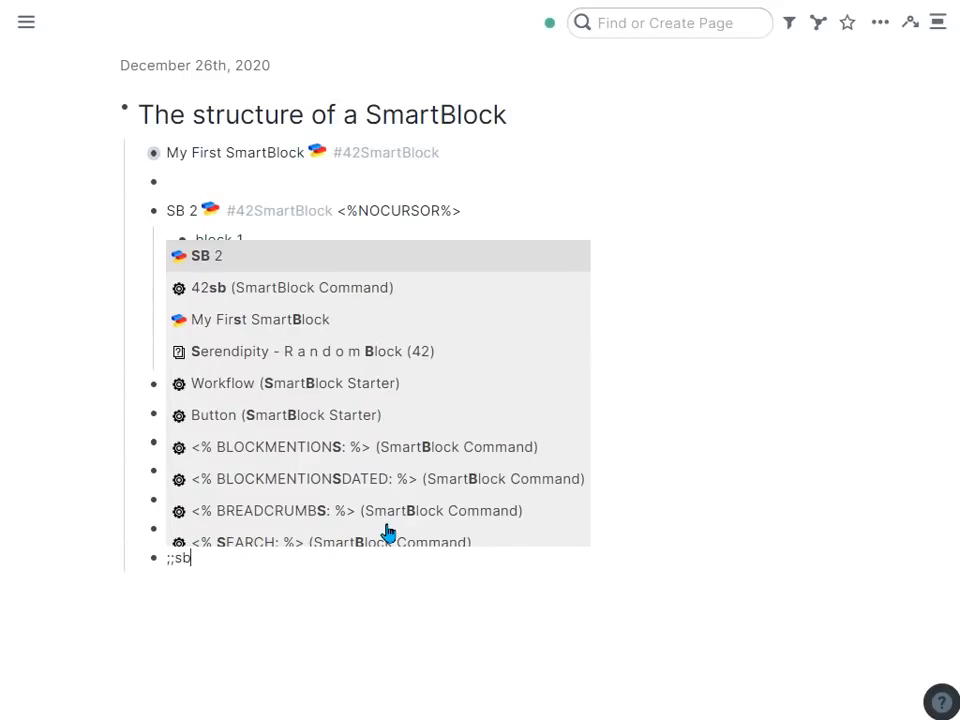
key(Return)
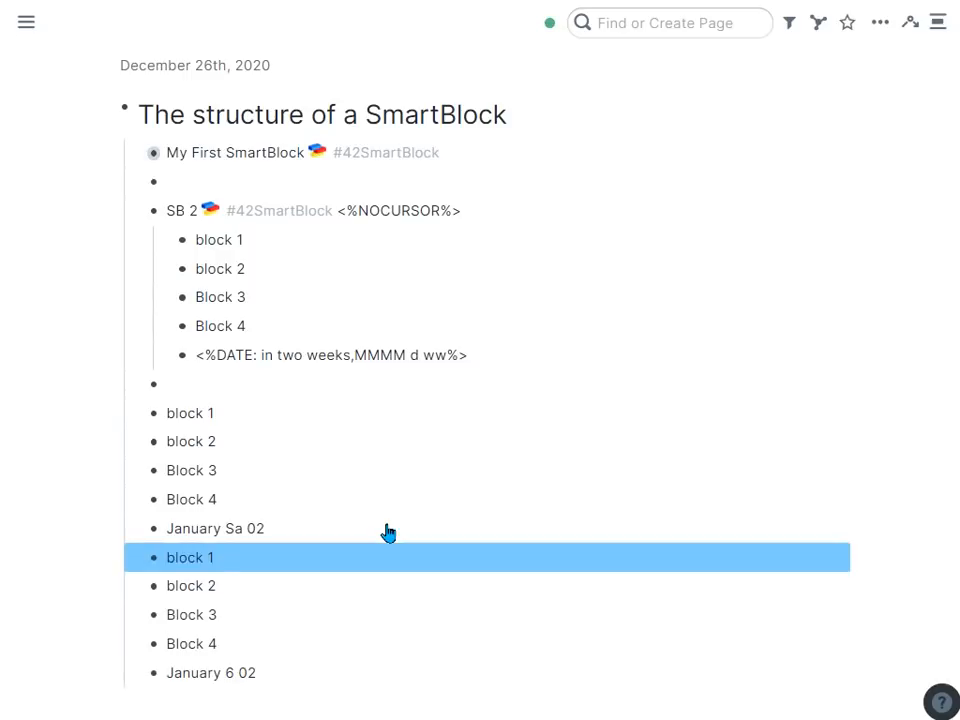
Step: Delete all the output blocks of both SB 2 runs below the template
scroll(370, 560, down, 2)
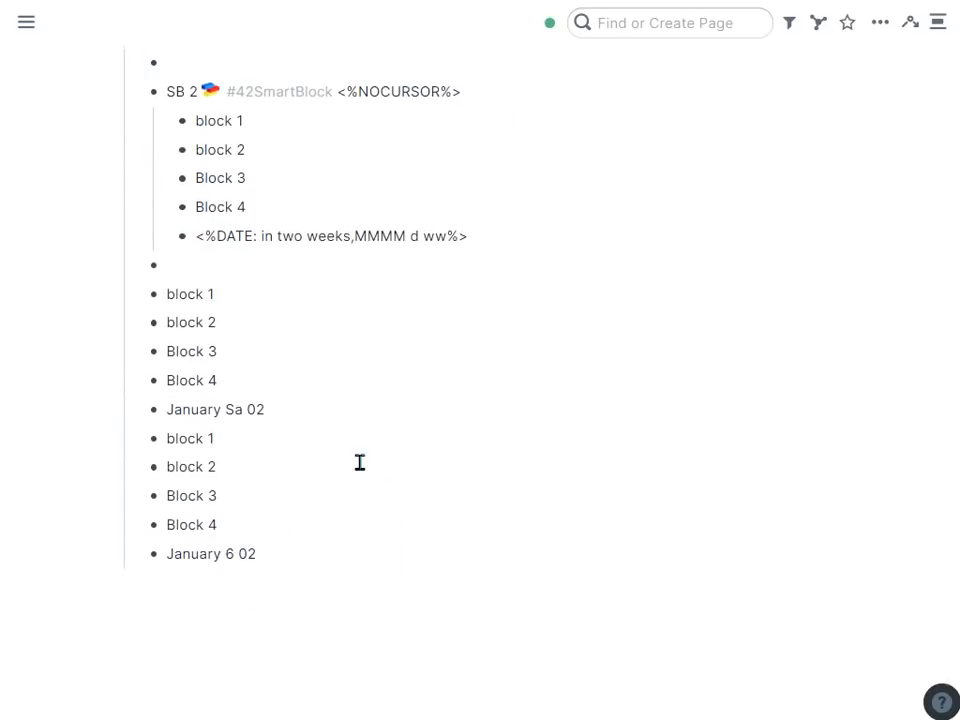
drag(291, 289, 334, 585)
key(BackSpace)
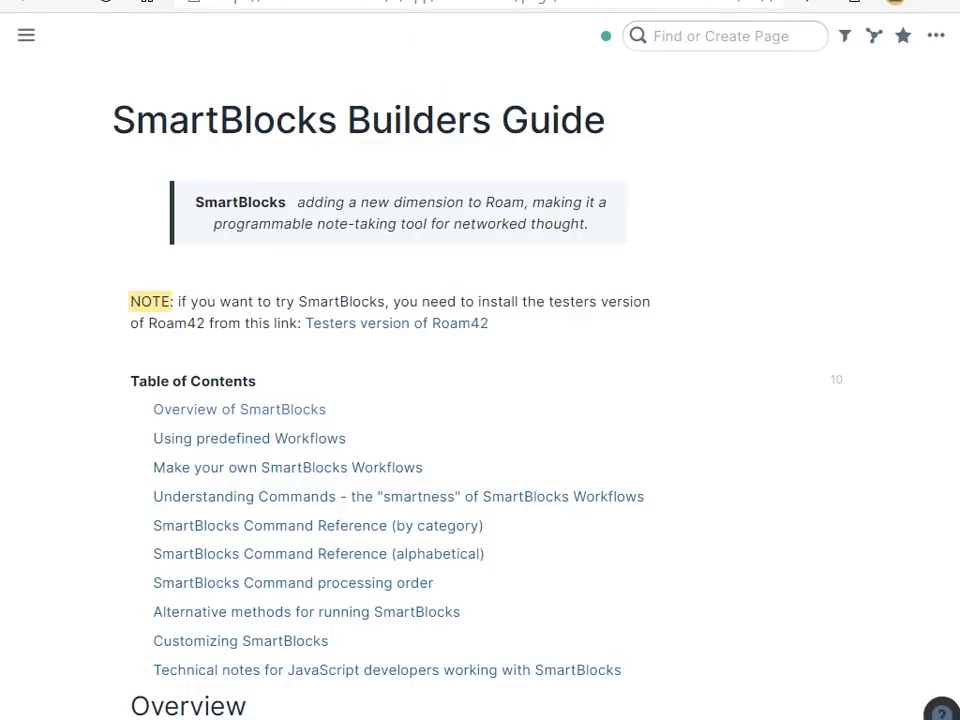
Step: Open the command reference by category from the SmartBlocks Builders Guide and collapse its Multi-block Commands and JavaScript for super powers sections
mouse_move(20, 37)
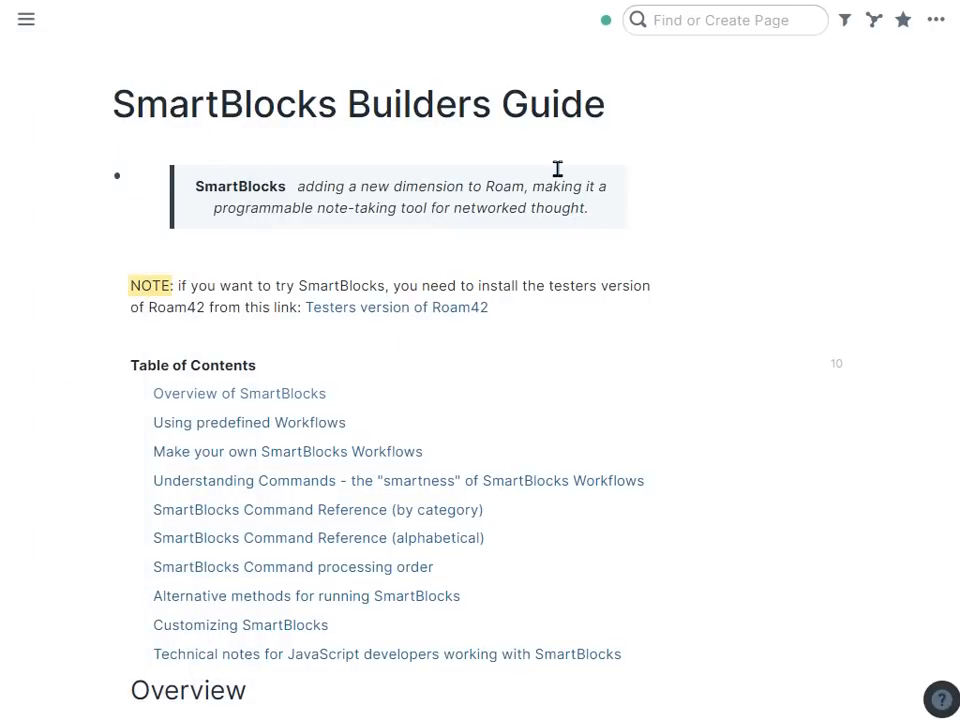
scroll(558, 169, down, 2)
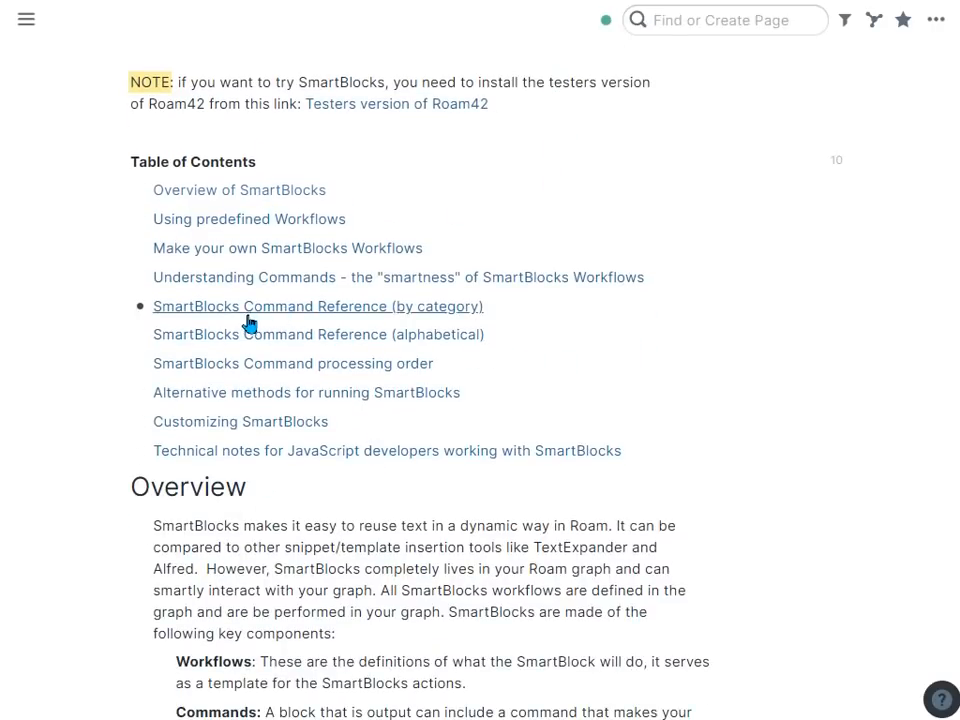
click(456, 315)
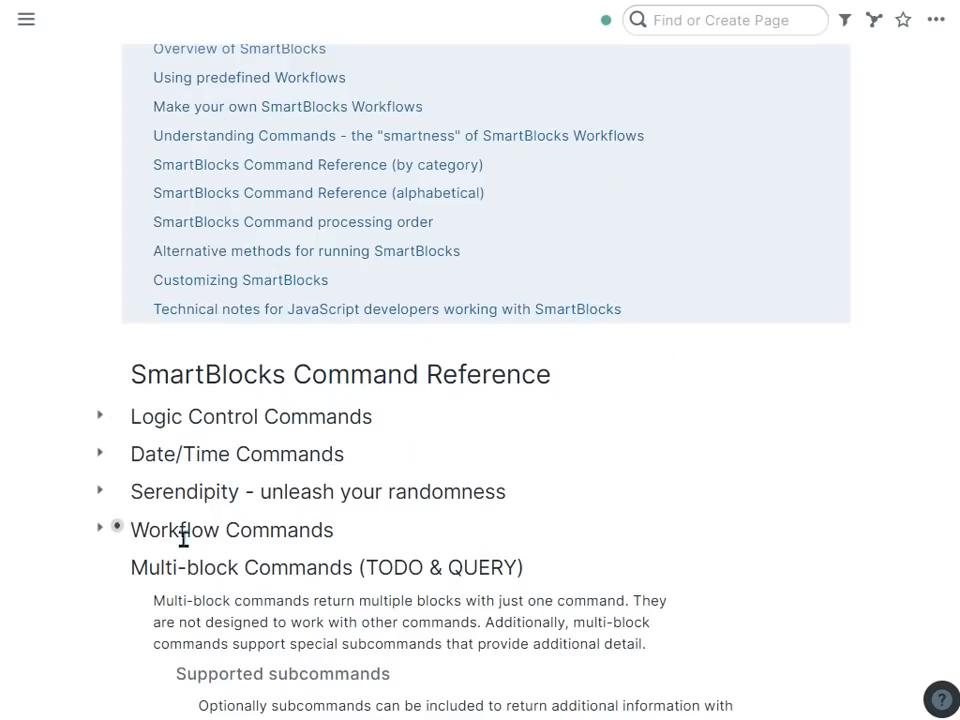
click(100, 567)
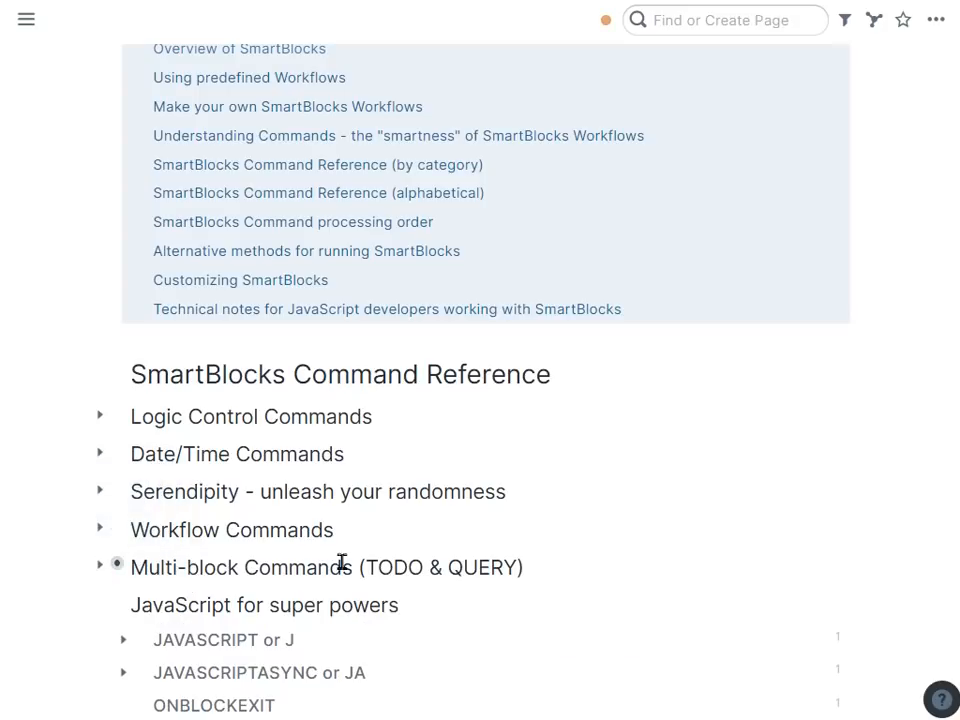
click(100, 604)
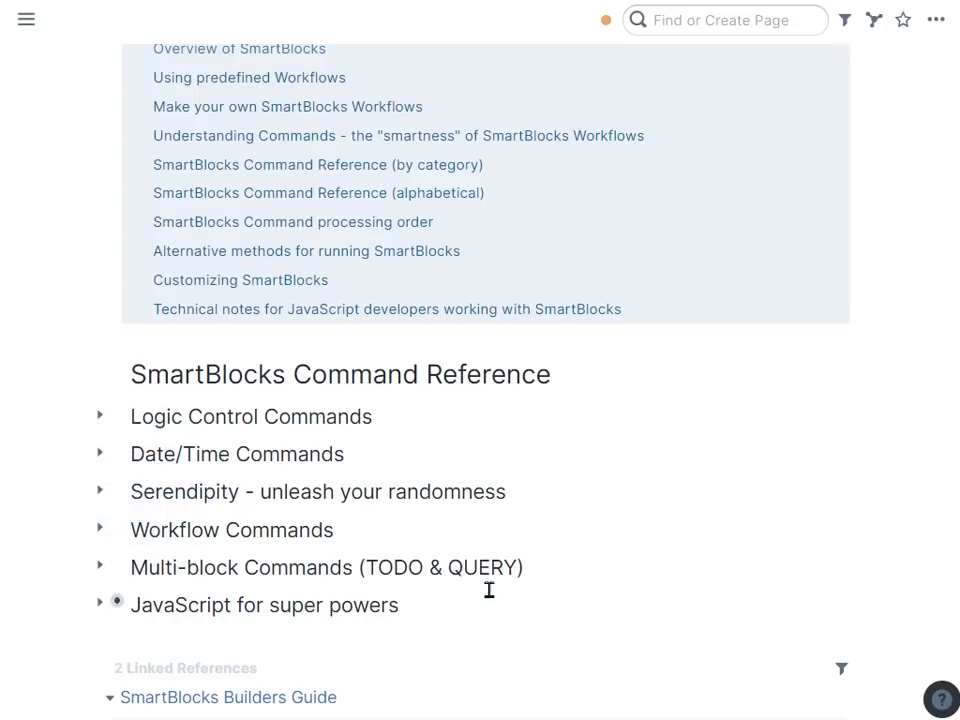
Step: Open the alphabetical SmartBlocks Command Reference and look through its list of commands
click(463, 195)
scroll(749, 402, down, 5)
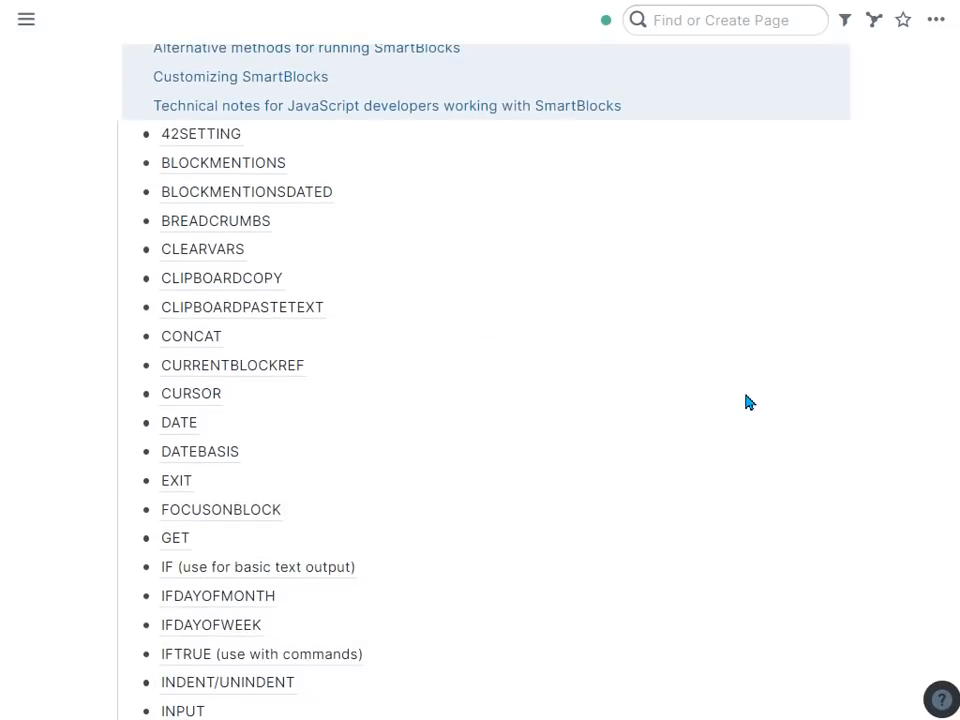
scroll(749, 402, down, 3)
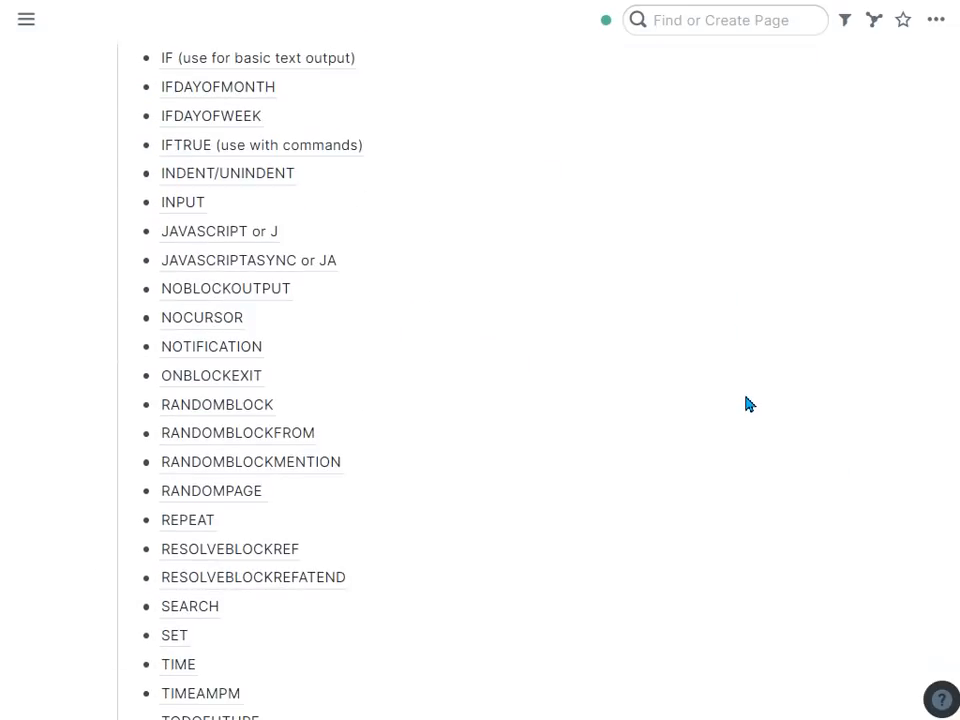
scroll(746, 402, down, 3)
scroll(748, 405, up, 7)
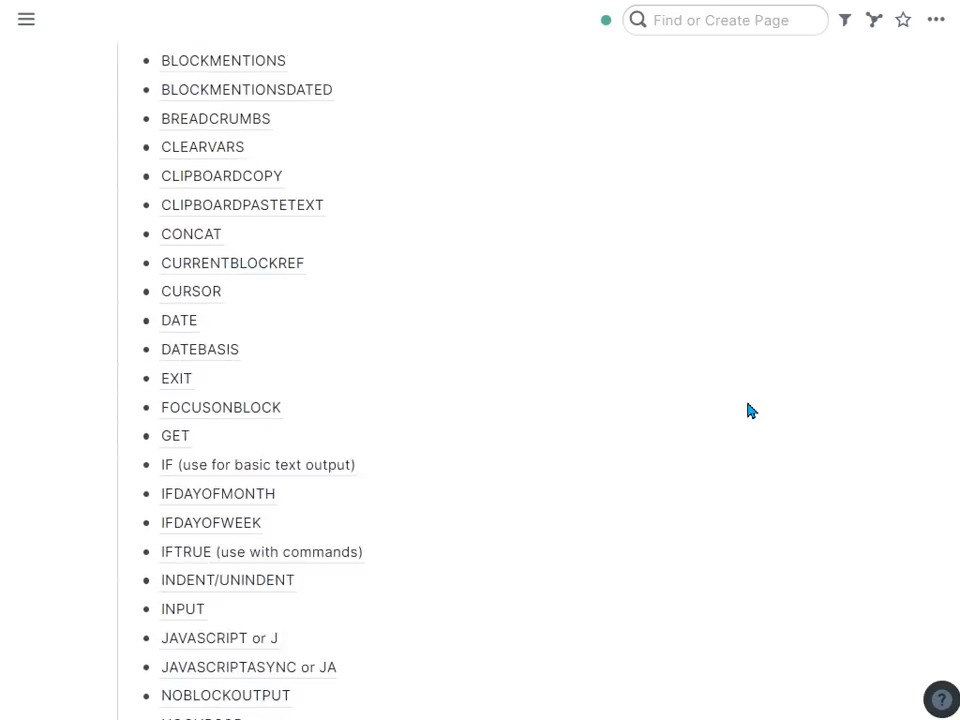
scroll(752, 410, up, 5)
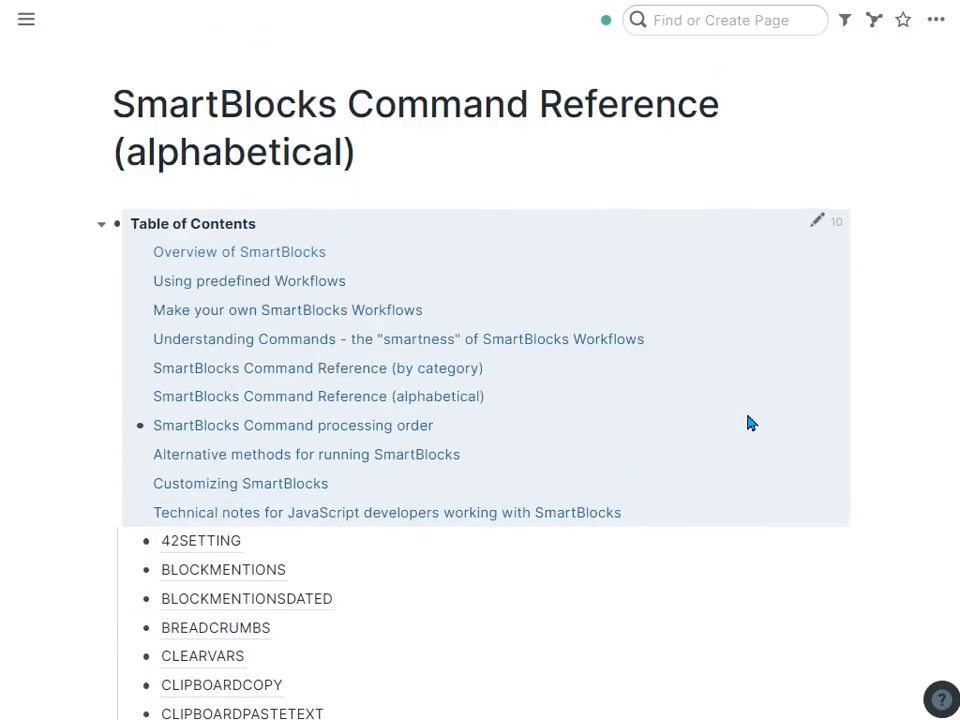
scroll(750, 422, down, 1)
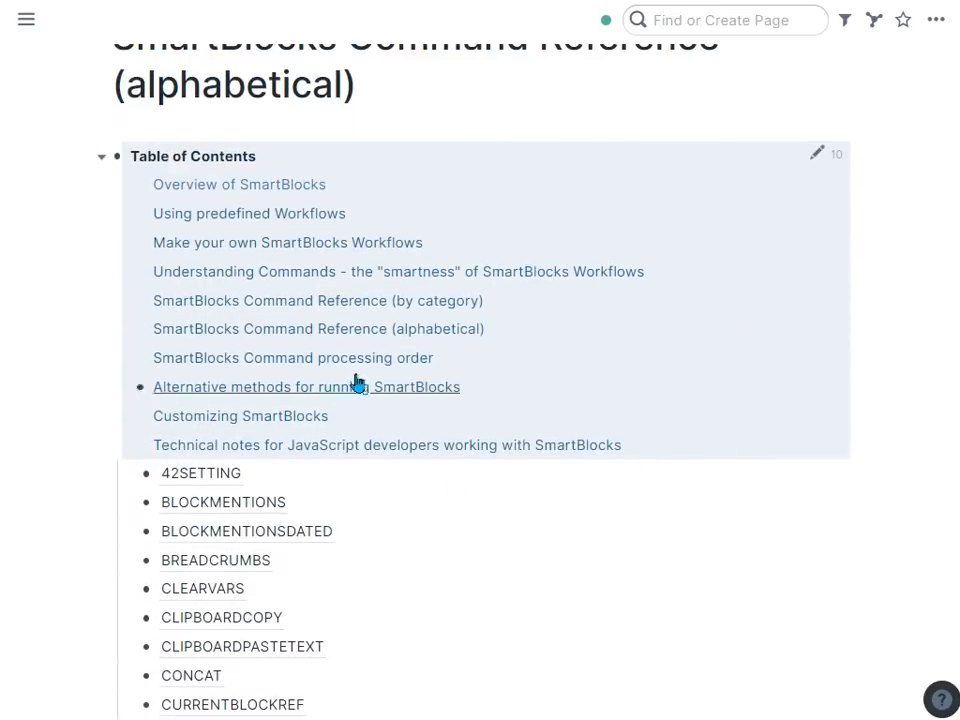
Step: Open the SmartBlocks Command processing order page, view its workflow diagram enlarged and close the enlarged view
click(283, 372)
scroll(587, 362, down, 2)
click(585, 375)
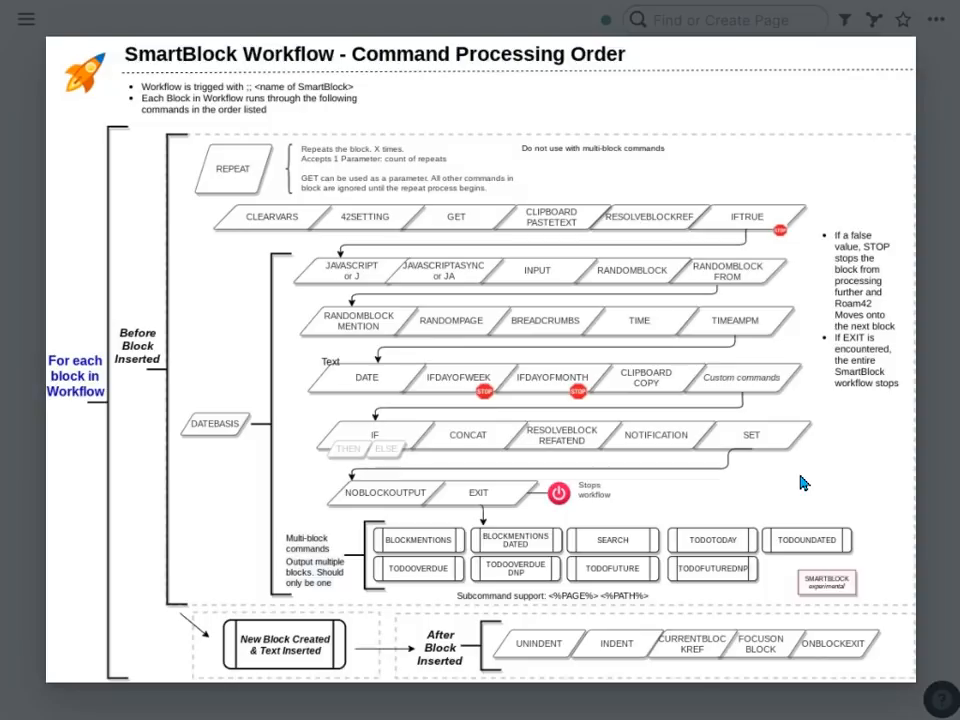
click(800, 483)
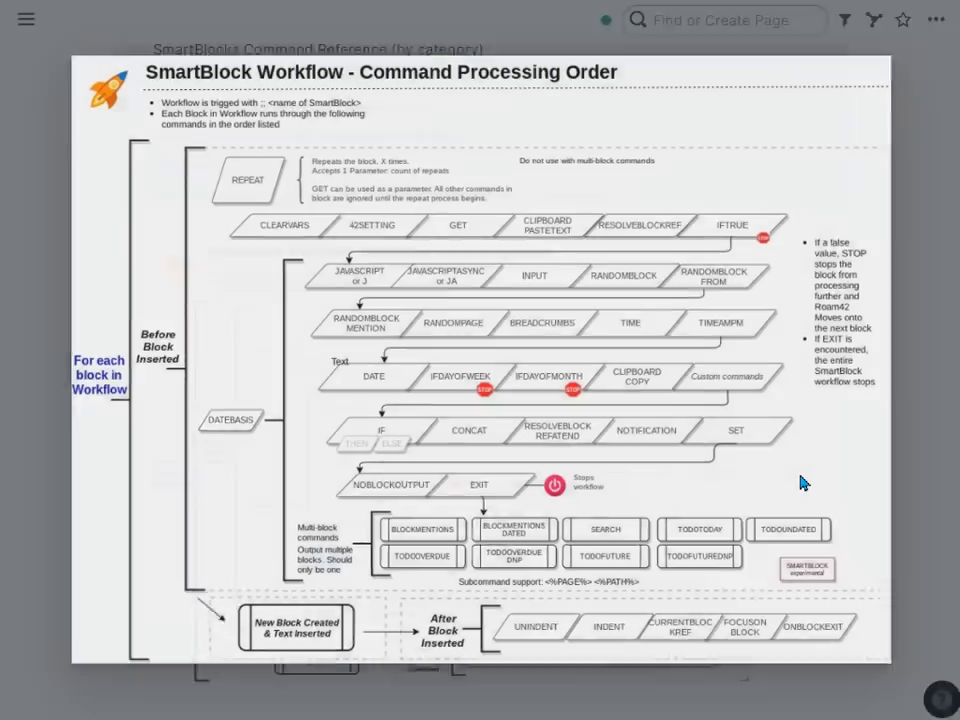
scroll(581, 210, up, 1)
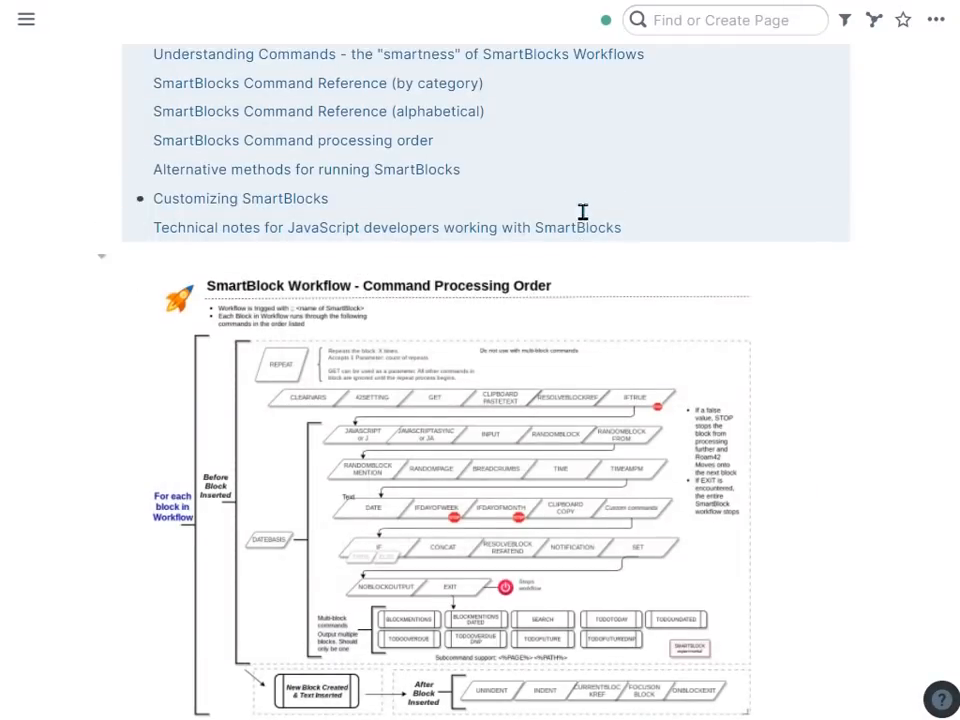
Step: Jump to the DATE entry from the alphabetical command reference and read its purpose, parameters and examples
click(443, 127)
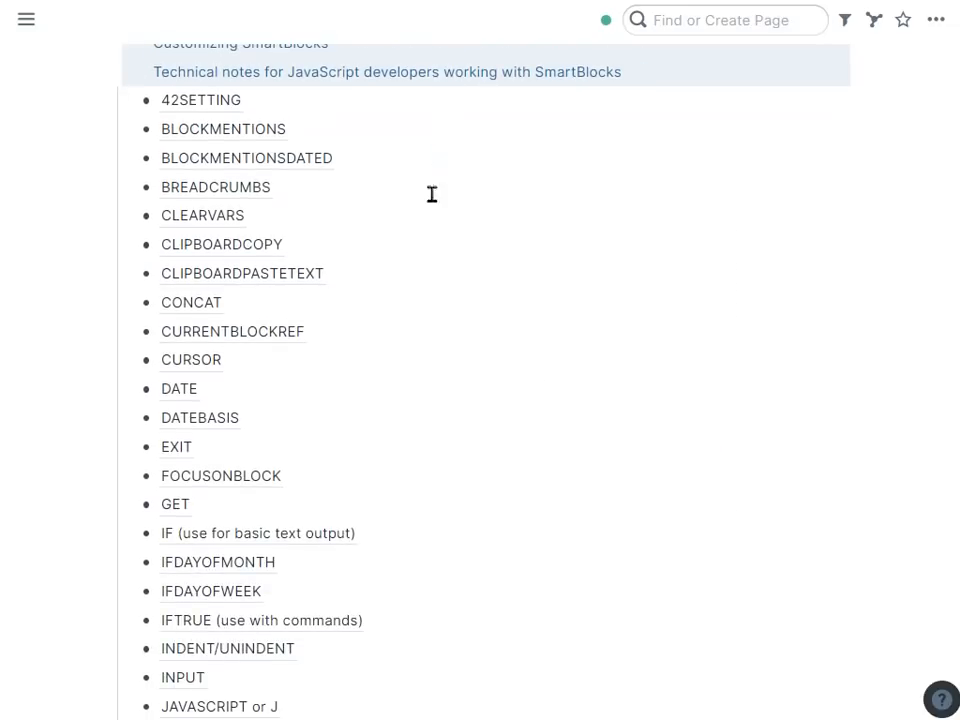
right_click(183, 393)
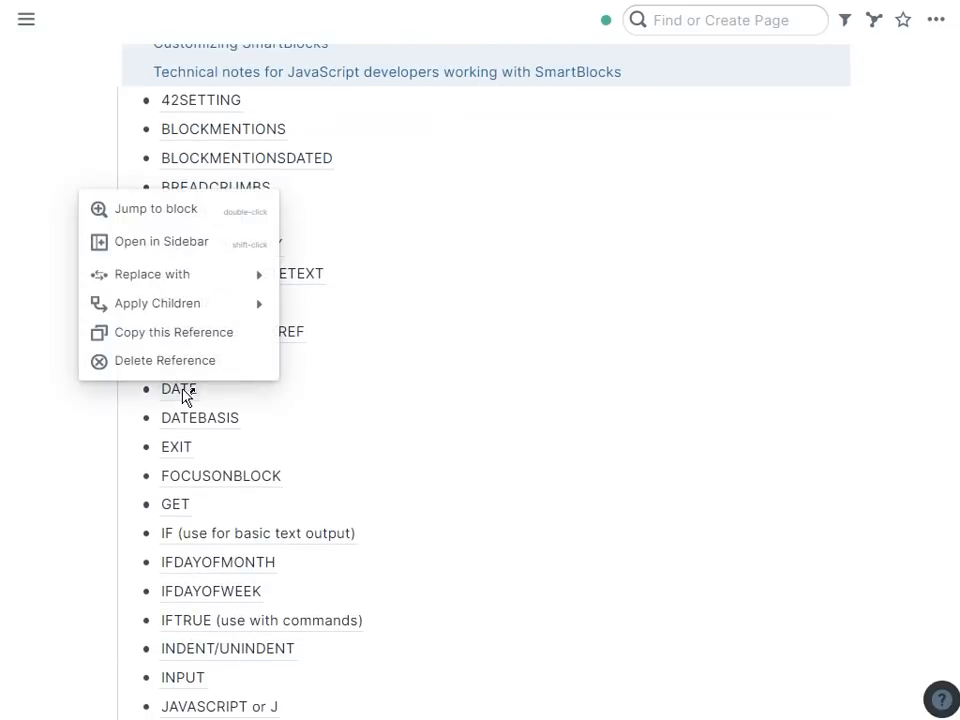
click(218, 217)
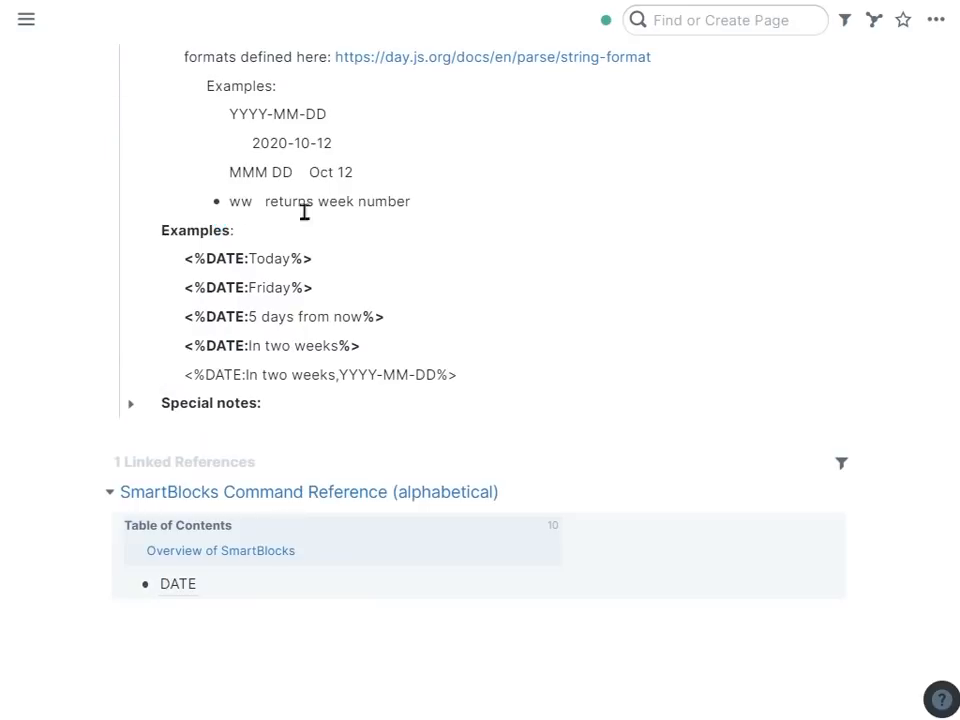
scroll(585, 229, up, 3)
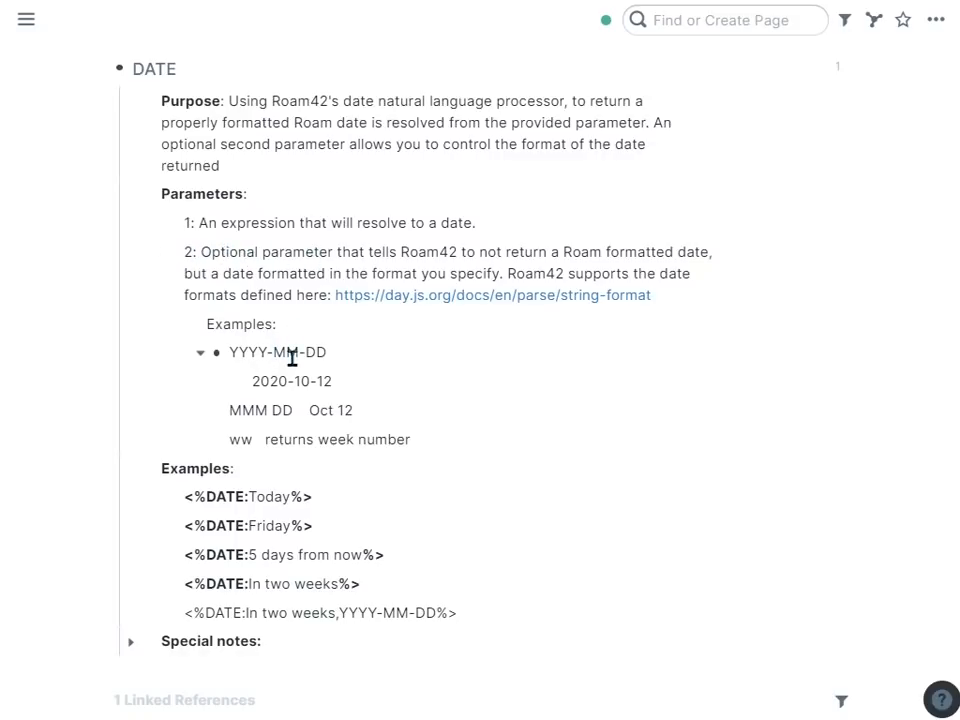
Step: Follow the DATE entry's link to the Day.js String + Format documentation, review the parsing tokens and return to the SmartBlock structure page
click(426, 302)
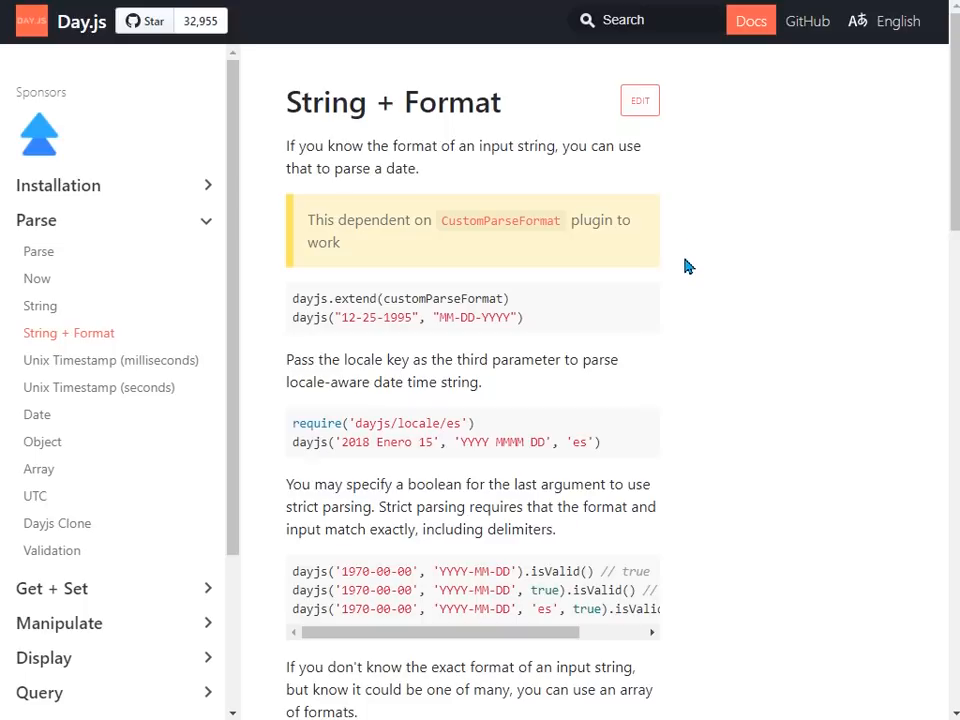
scroll(491, 424, down, 4)
scroll(491, 432, down, 5)
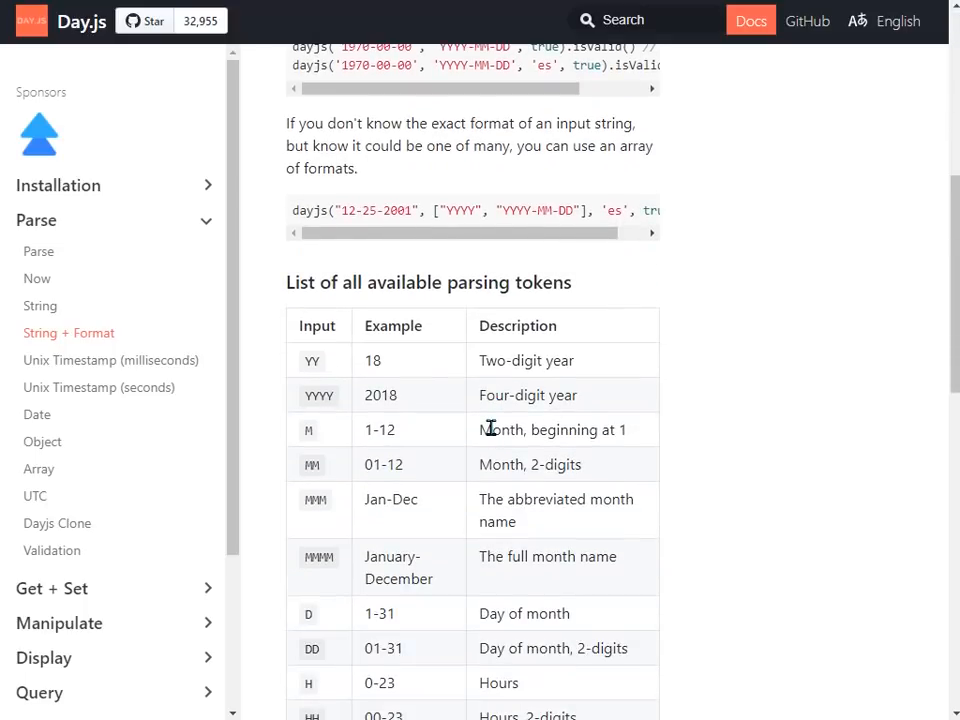
scroll(491, 441, down, 5)
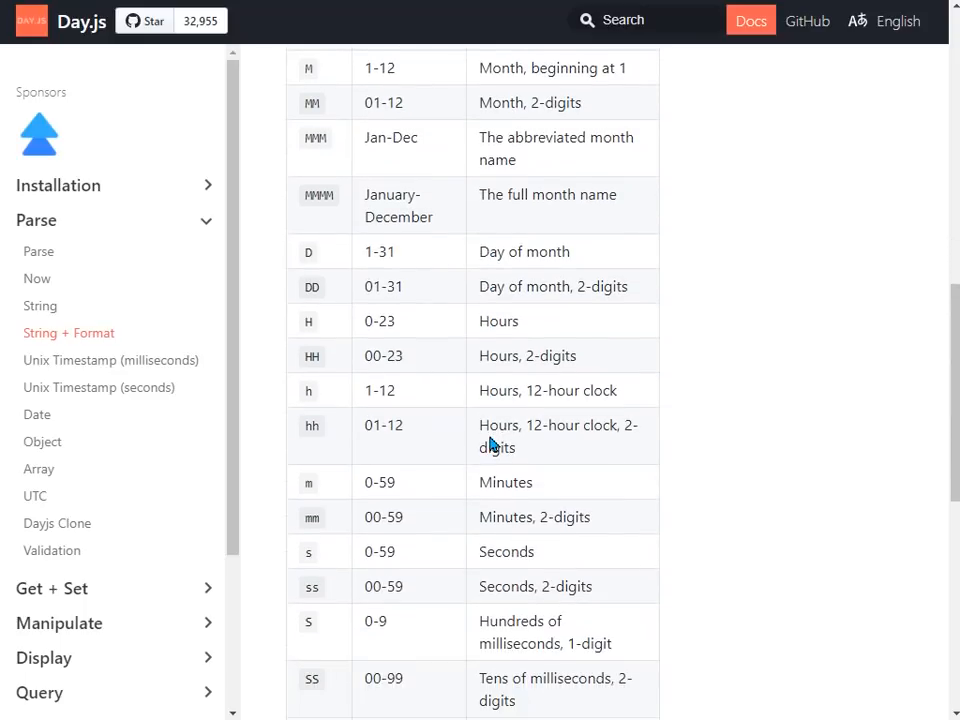
scroll(491, 446, down, 1)
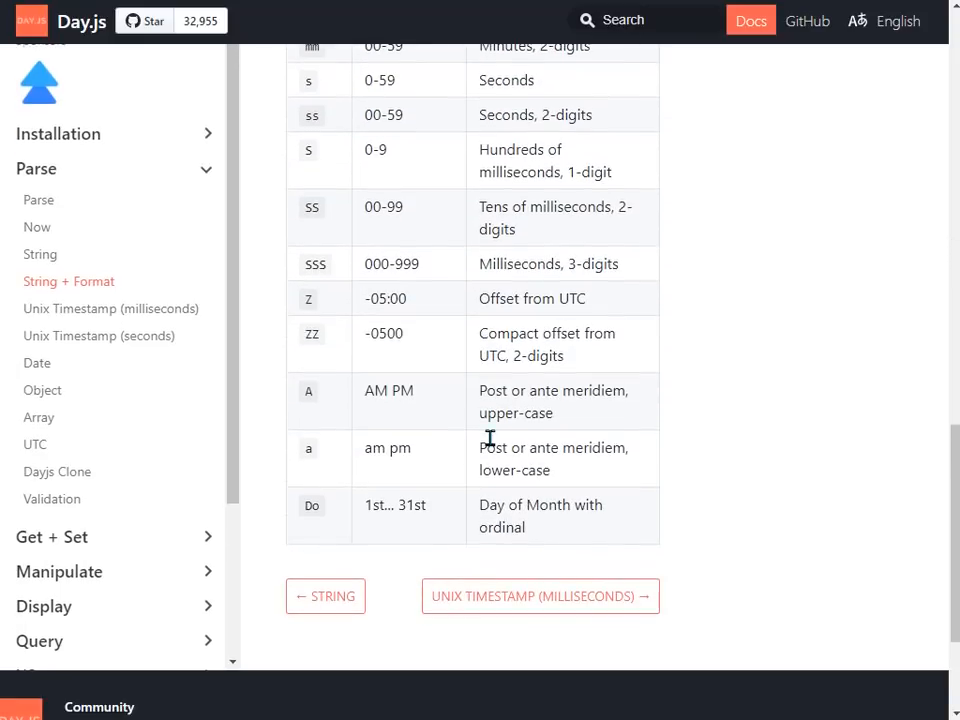
click(341, 1)
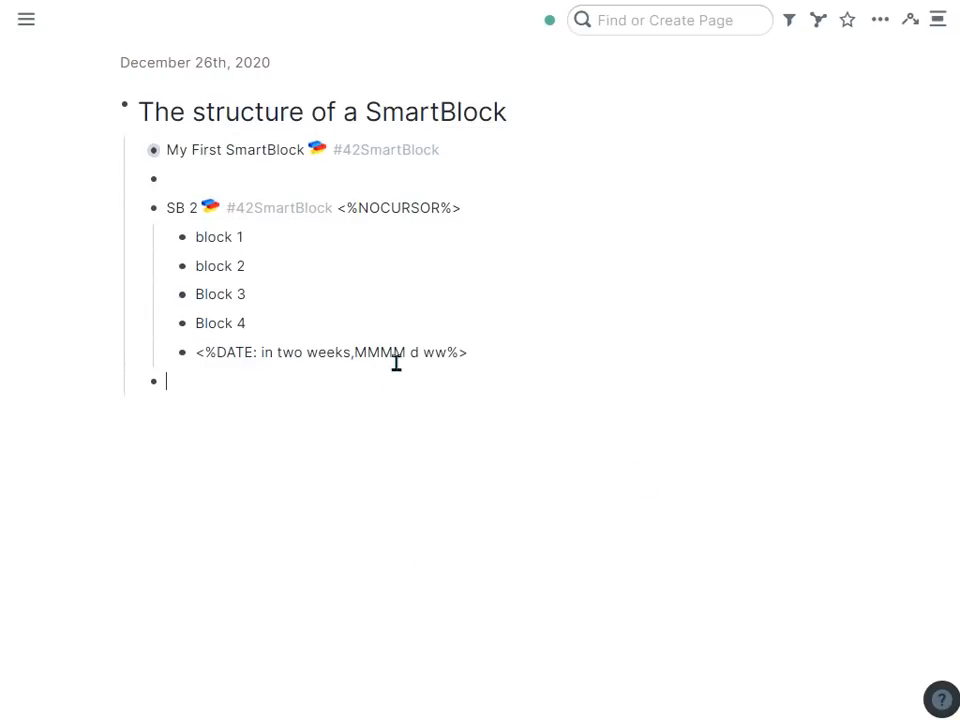
Step: Highlight the SB 2 title block and its child blocks in turn to examine the SmartBlock's structure
drag(360, 250, 358, 347)
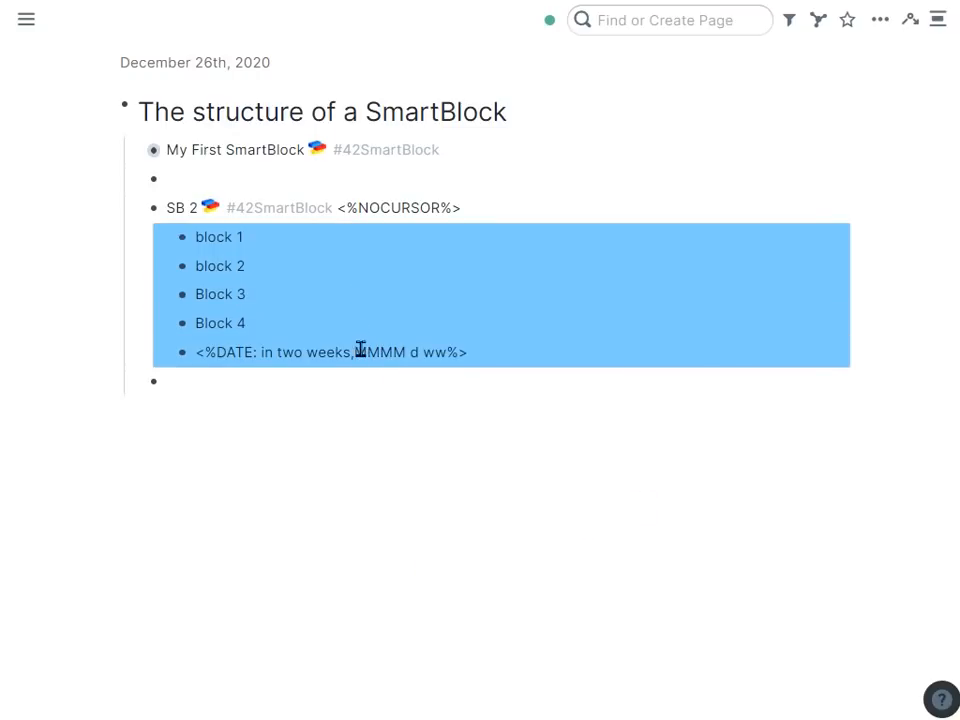
click(522, 205)
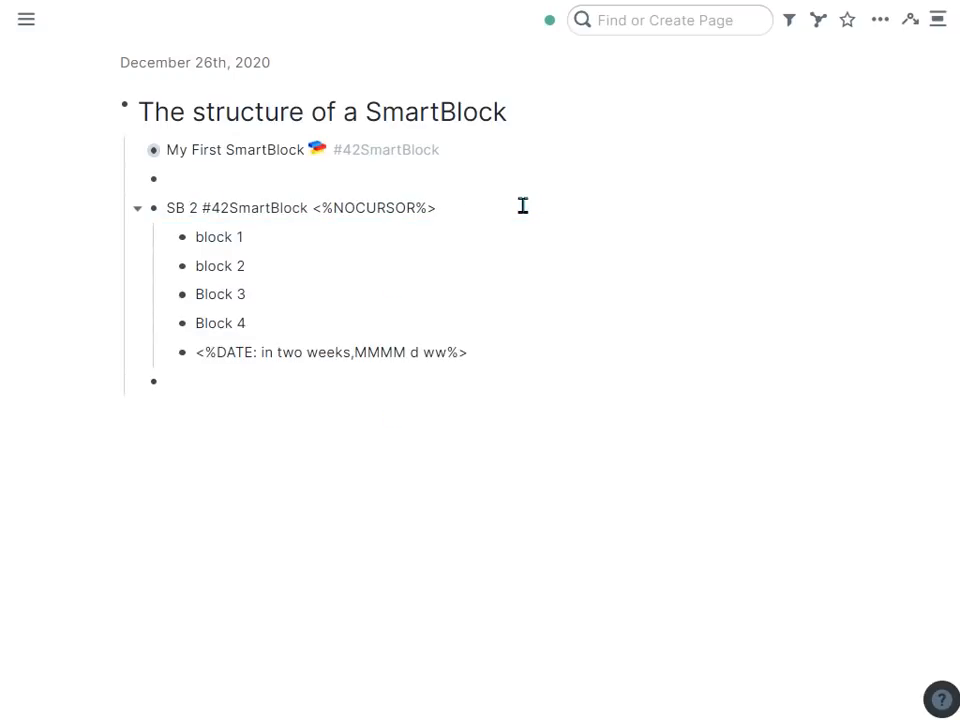
key(ctrl+a)
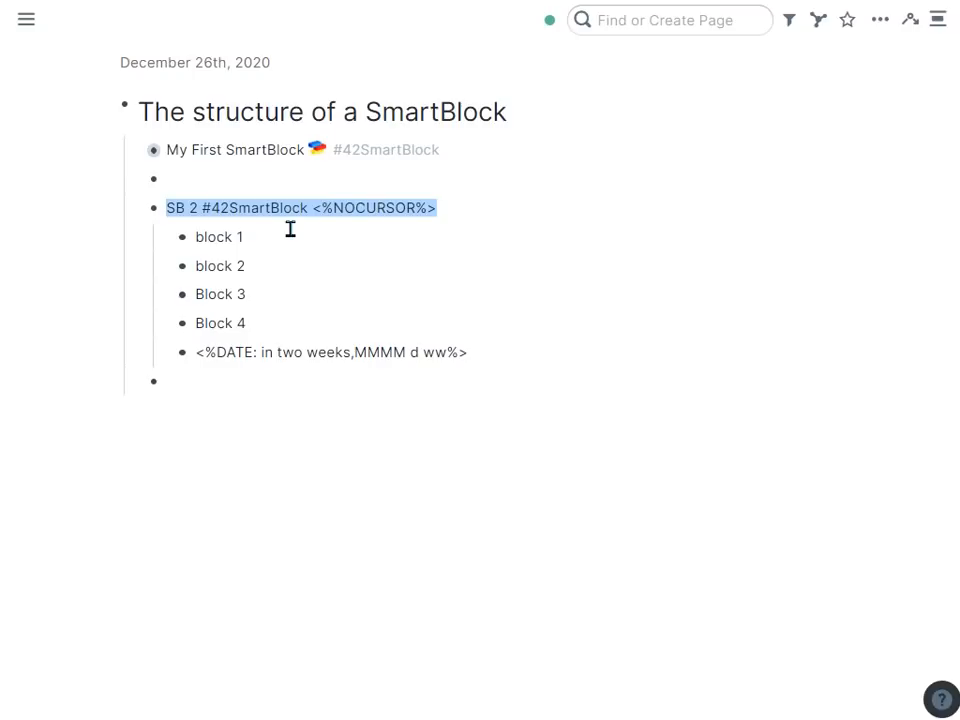
drag(289, 236, 299, 354)
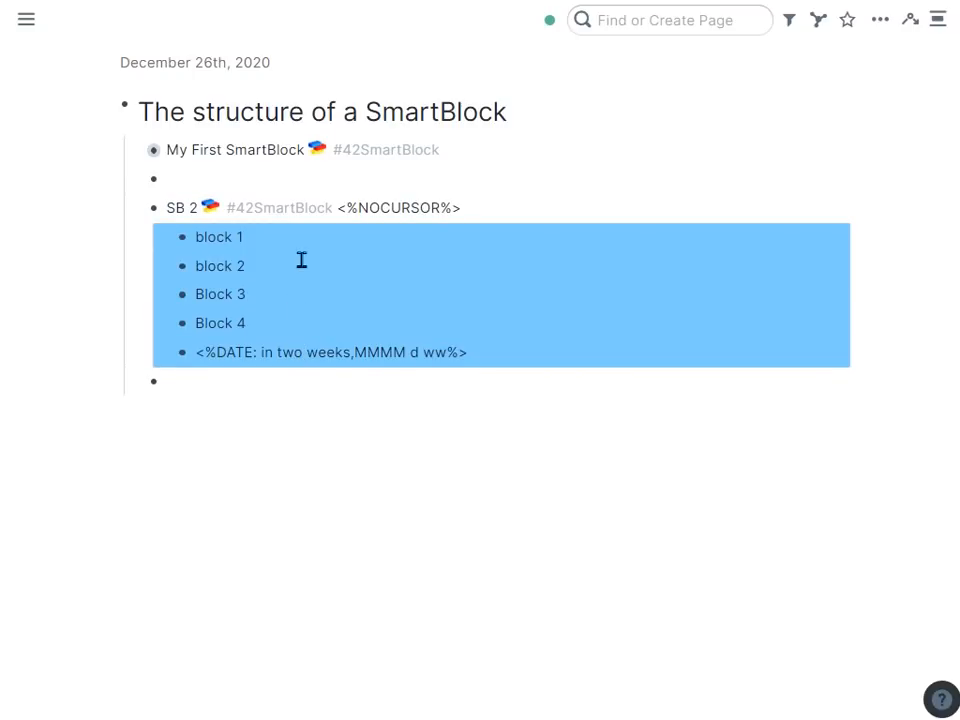
click(486, 206)
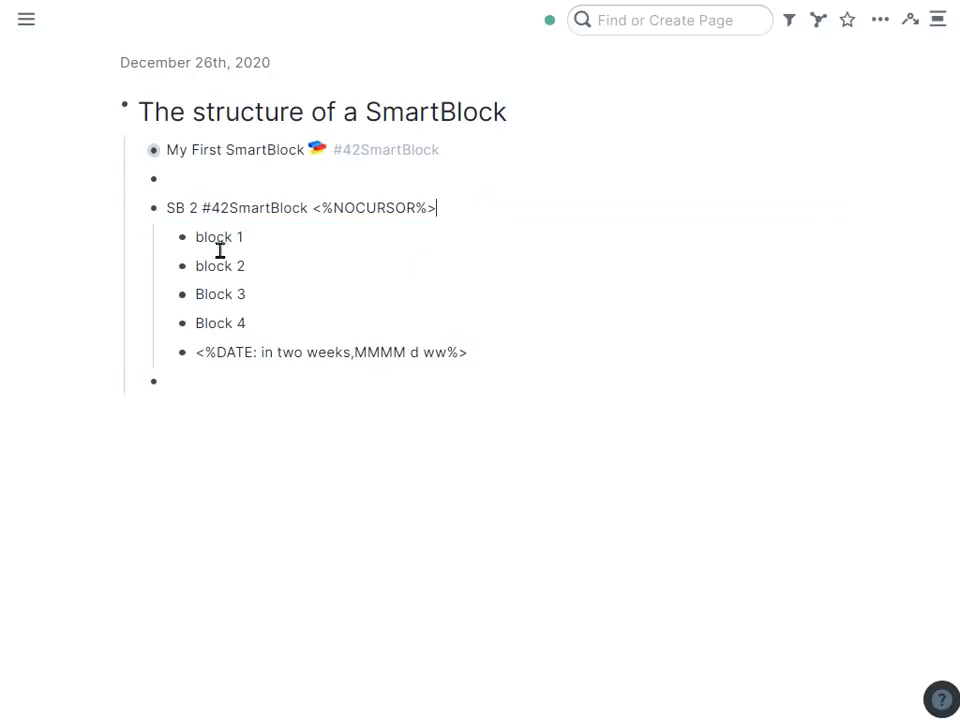
Step: Highlight the #42SmartBlock tag and the <%NOCURSOR%> command in the SB 2 title in turn, followed by the first child block
click(198, 207)
key(shift+Home)
key(Right)
key(Right)
key(ctrl+shift+Right)
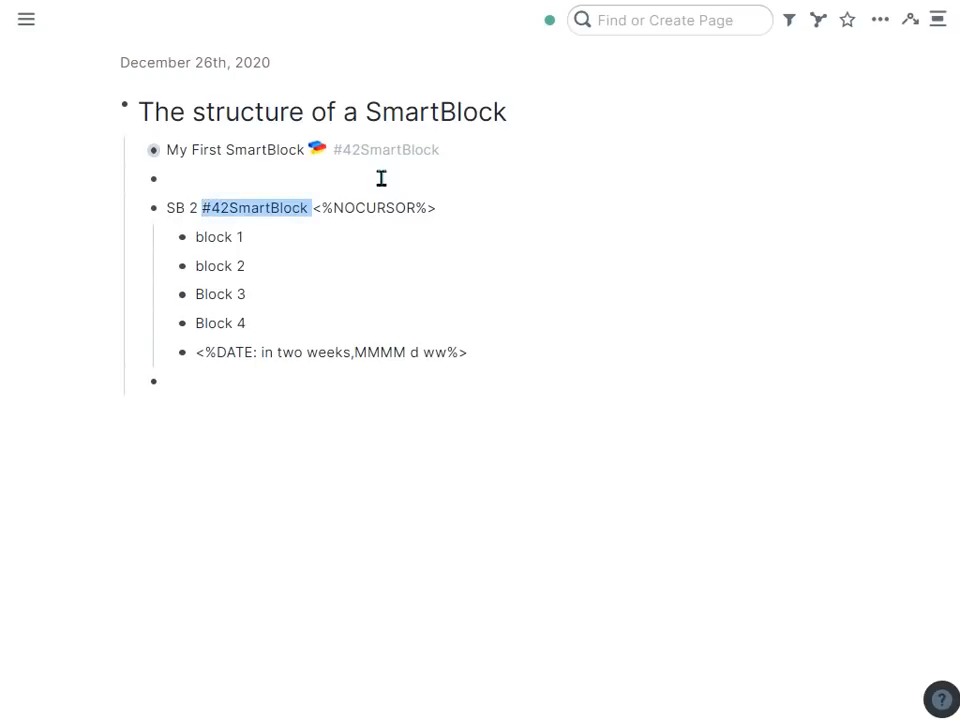
key(Right)
key(shift+End)
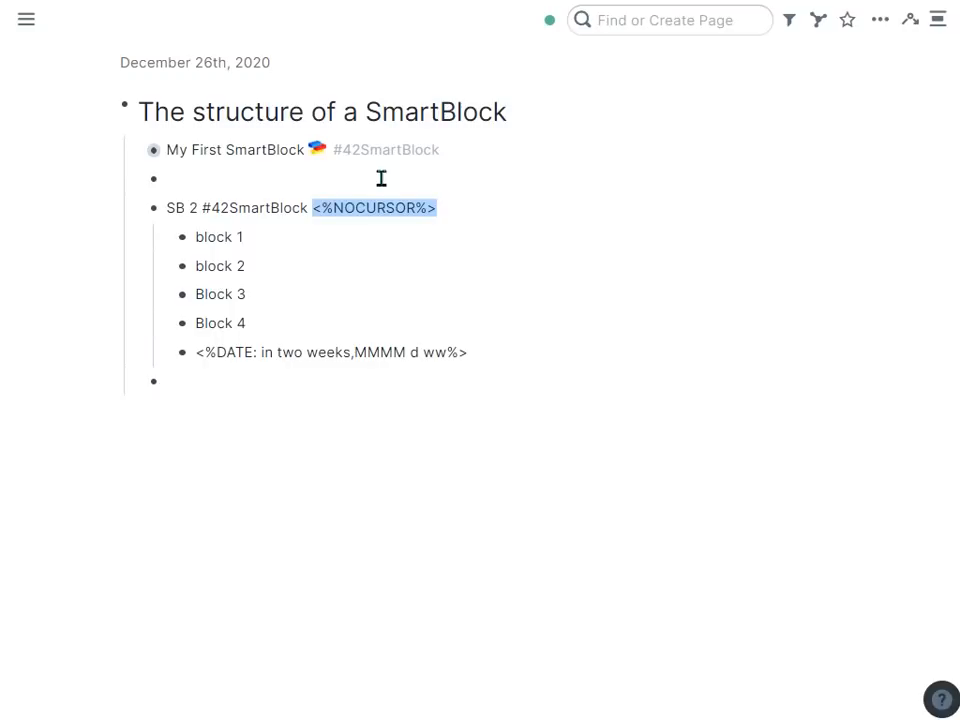
key(Down)
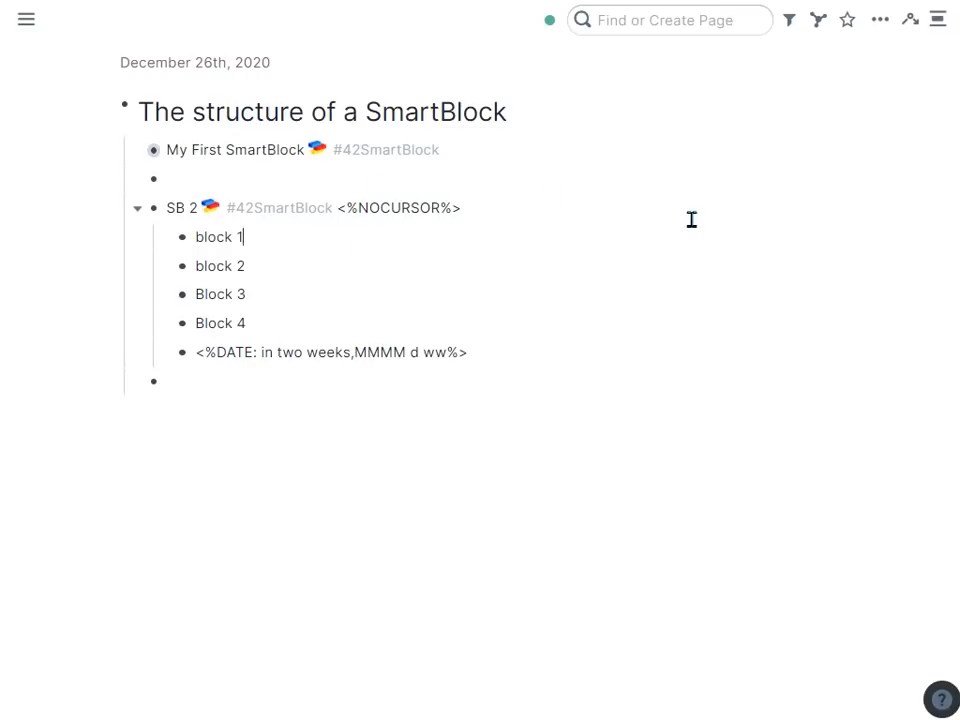
key(Escape)
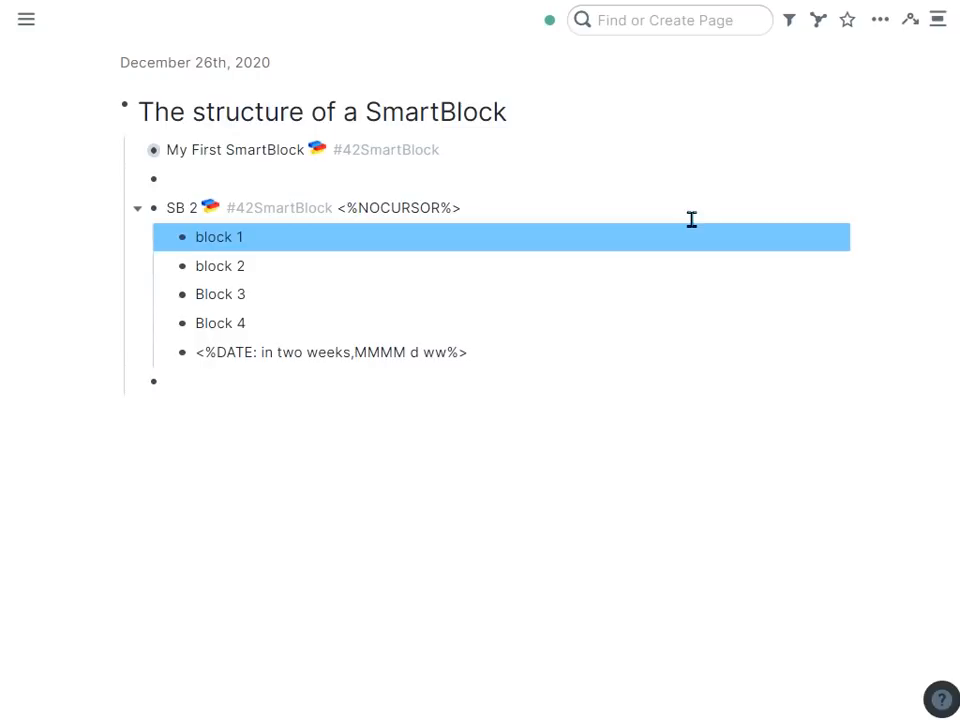
Step: Add two more empty blocks below the SB 2 SmartBlock, at the same level as its title
click(260, 395)
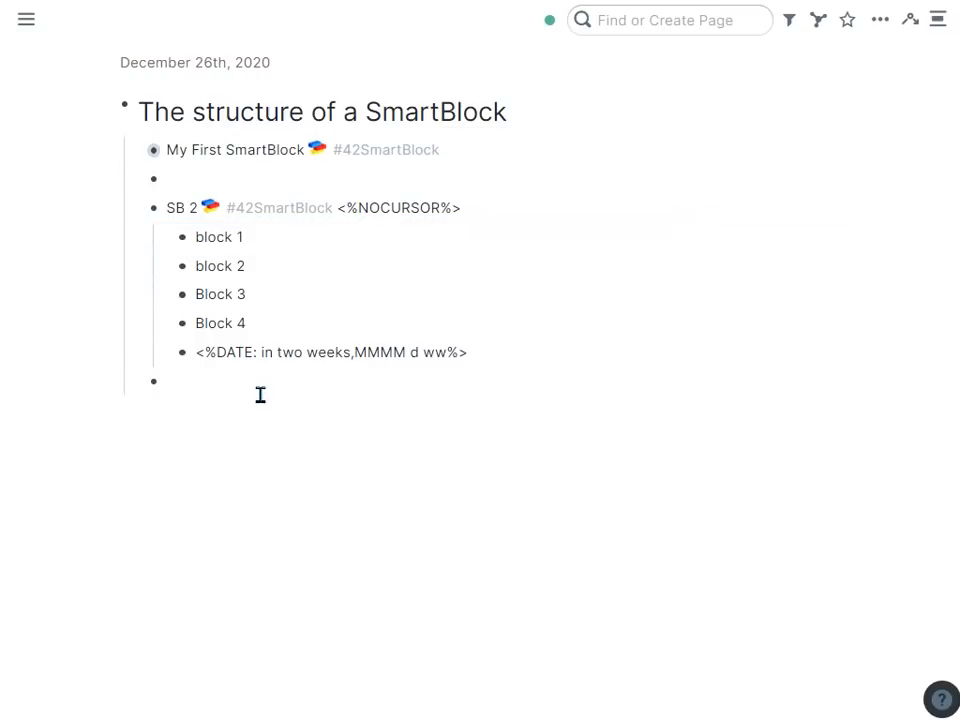
key(Return)
click(262, 272)
click(248, 422)
key(Return)
Step: Highlight the child blocks from block 1 through Block 4 together, and the text of block 1 by itself
click(278, 231)
drag(332, 242, 334, 330)
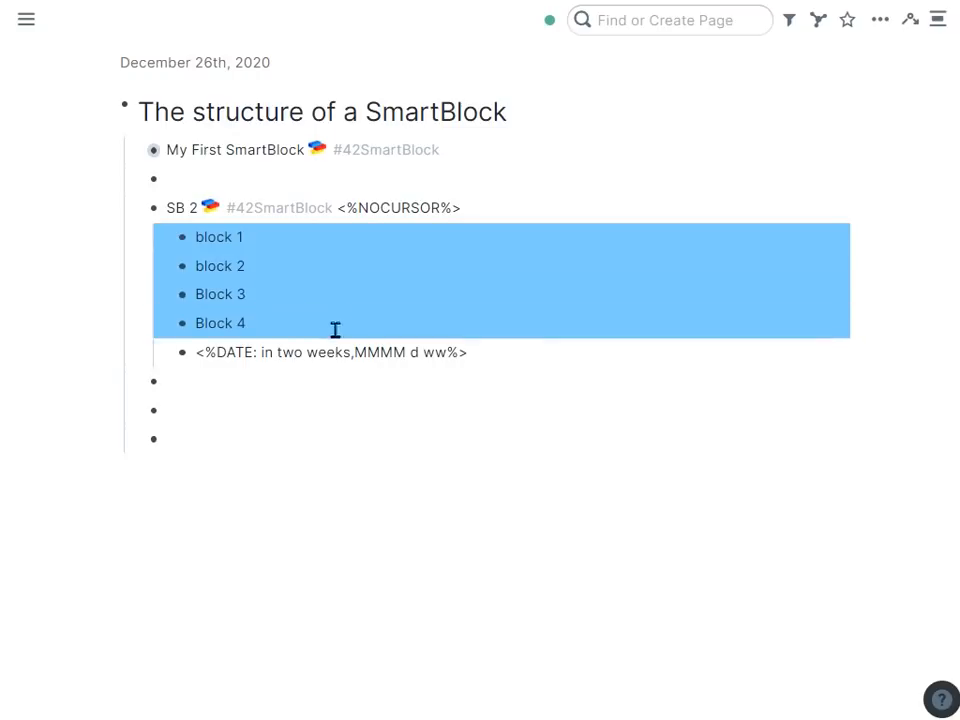
click(331, 407)
click(311, 240)
key(ctrl+a)
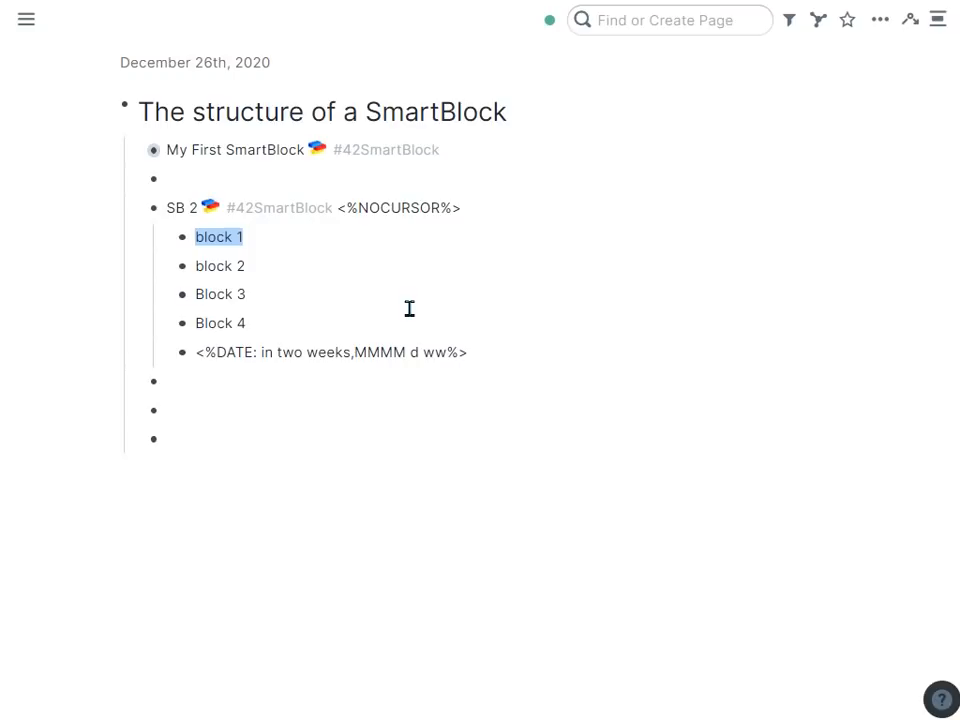
Step: Place the cursor in the middle empty block below SB 2, and highlight the text of block 1 again
click(218, 408)
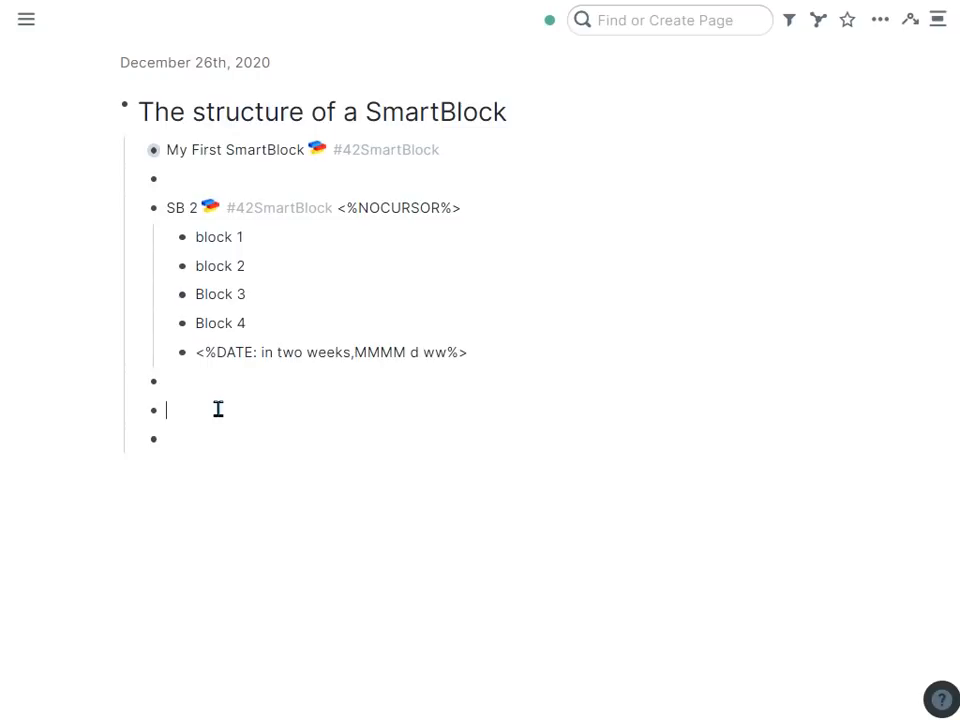
key(shift+Left)
key(shift+Left)
click(276, 238)
key(shift+Home)
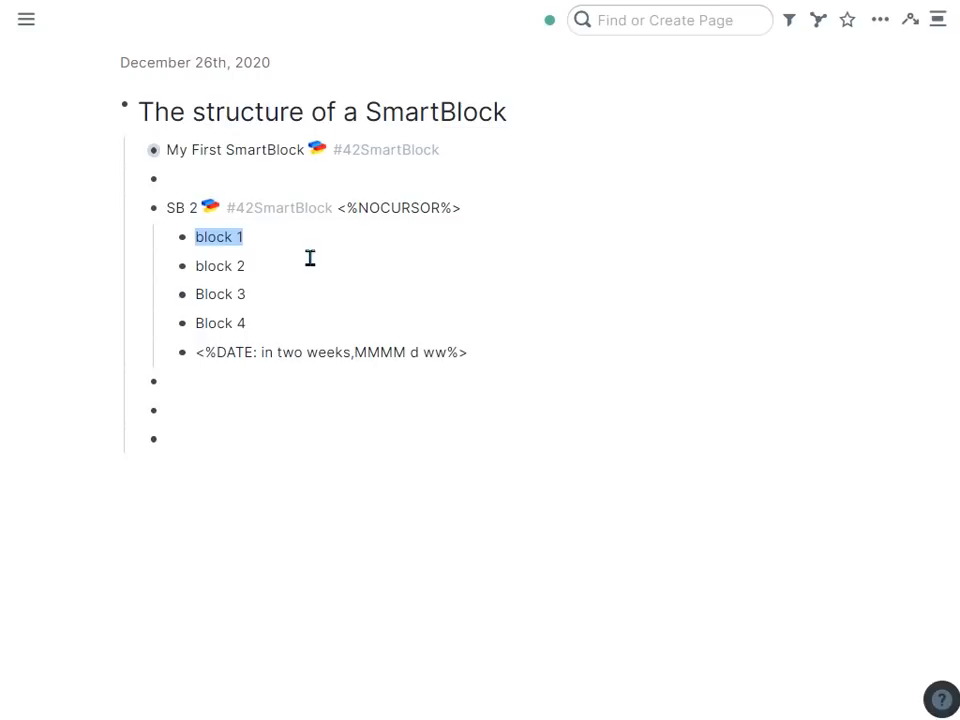
Step: Highlight all SB 2 child blocks from block 1 through the DATE command block, and the text of block 1 alone
mouse_move(238, 238)
mouse_down()
mouse_move(281, 328)
mouse_move(252, 250)
mouse_up()
mouse_move(265, 244)
mouse_down()
mouse_move(279, 334)
mouse_move(266, 244)
mouse_move(272, 300)
mouse_move(255, 244)
mouse_up()
click(255, 244)
shift+click(296, 345)
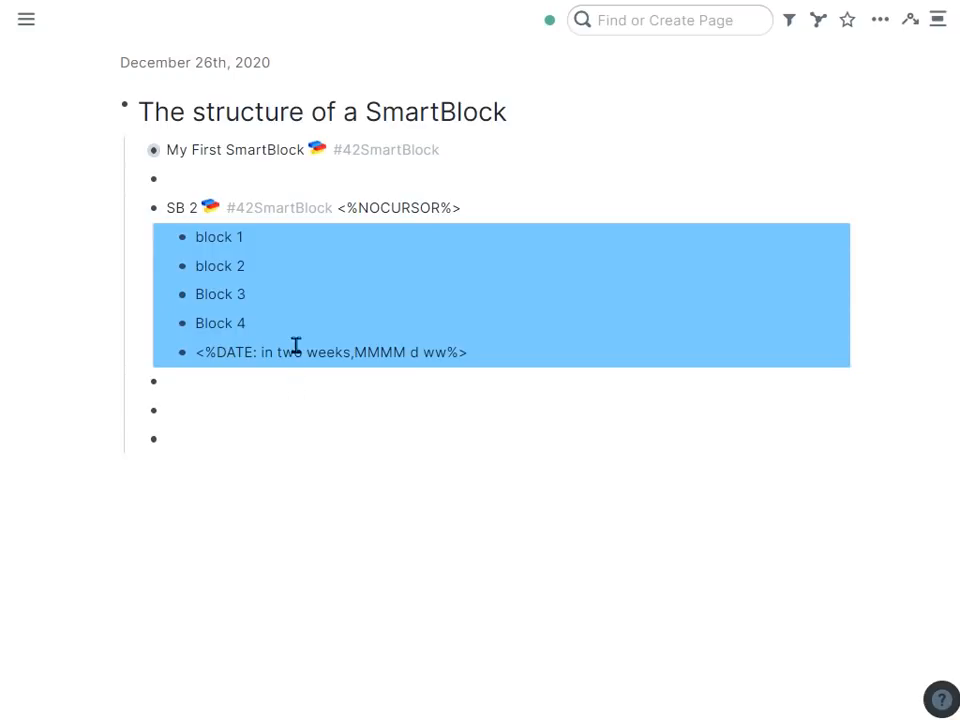
click(296, 405)
click(281, 246)
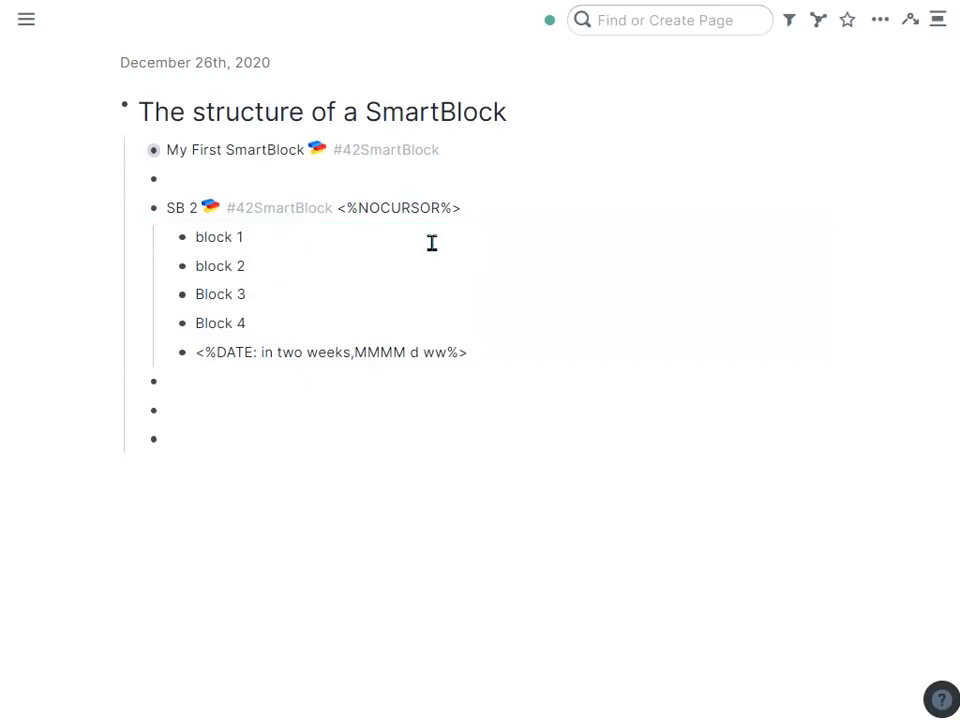
key(ctrl+a)
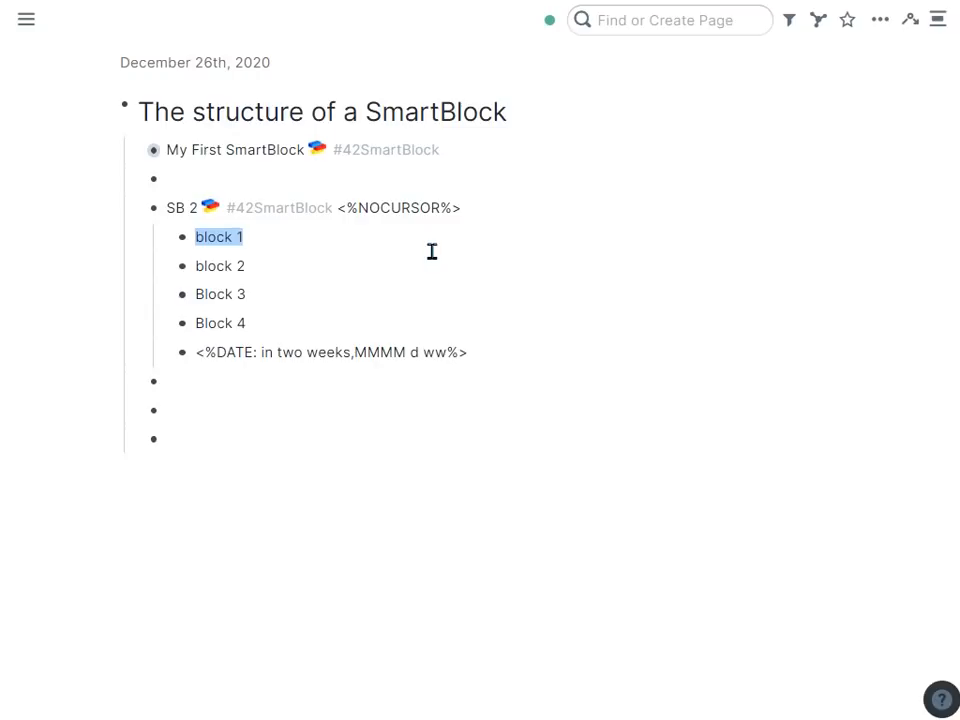
Step: Examine the child blocks of the SB 2 SmartBlock, from block 1 through the DATE command
click(426, 266)
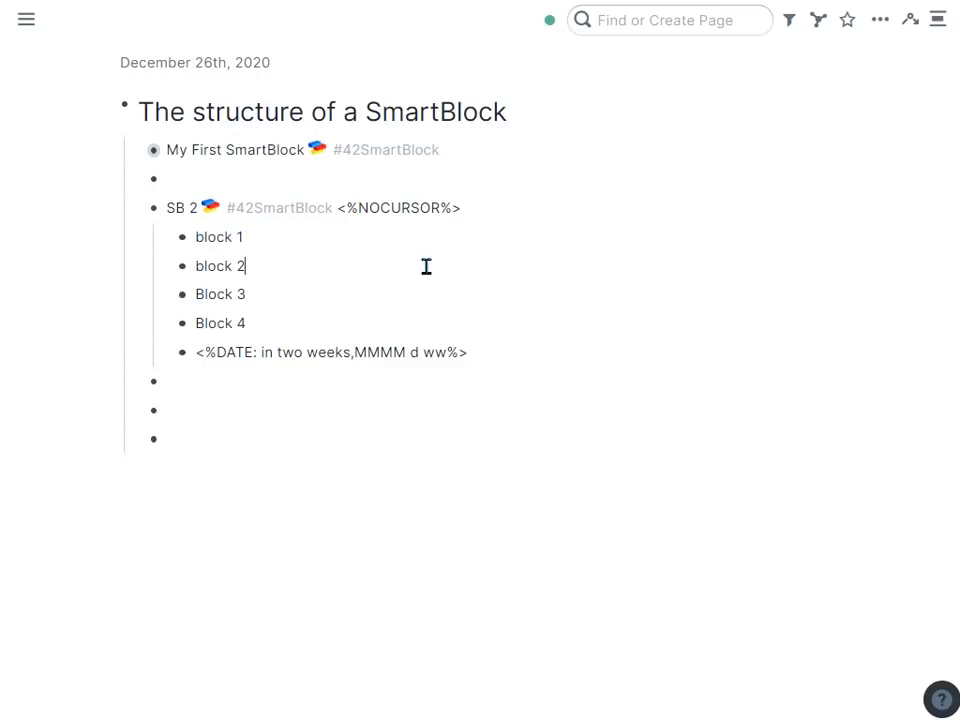
key(ctrl+a)
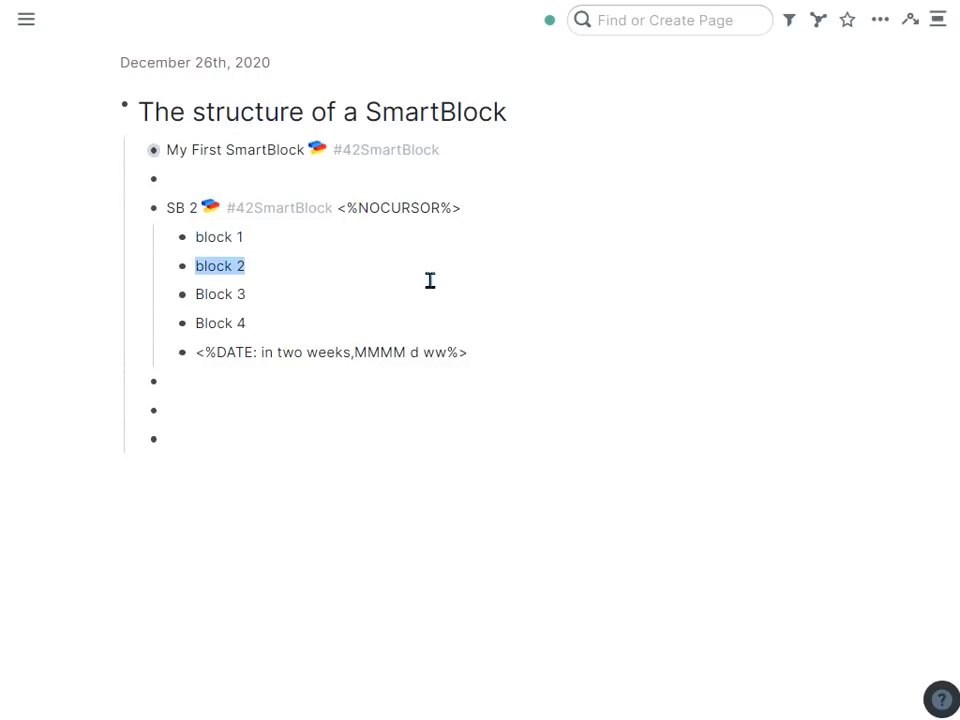
click(354, 237)
key(ctrl+a)
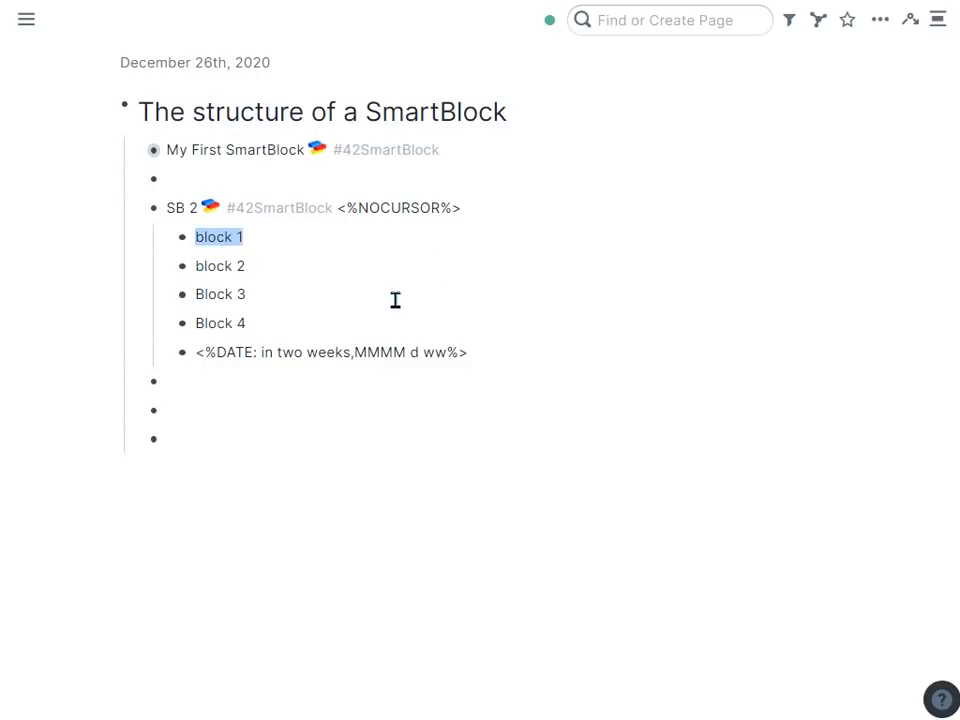
click(297, 291)
click(293, 268)
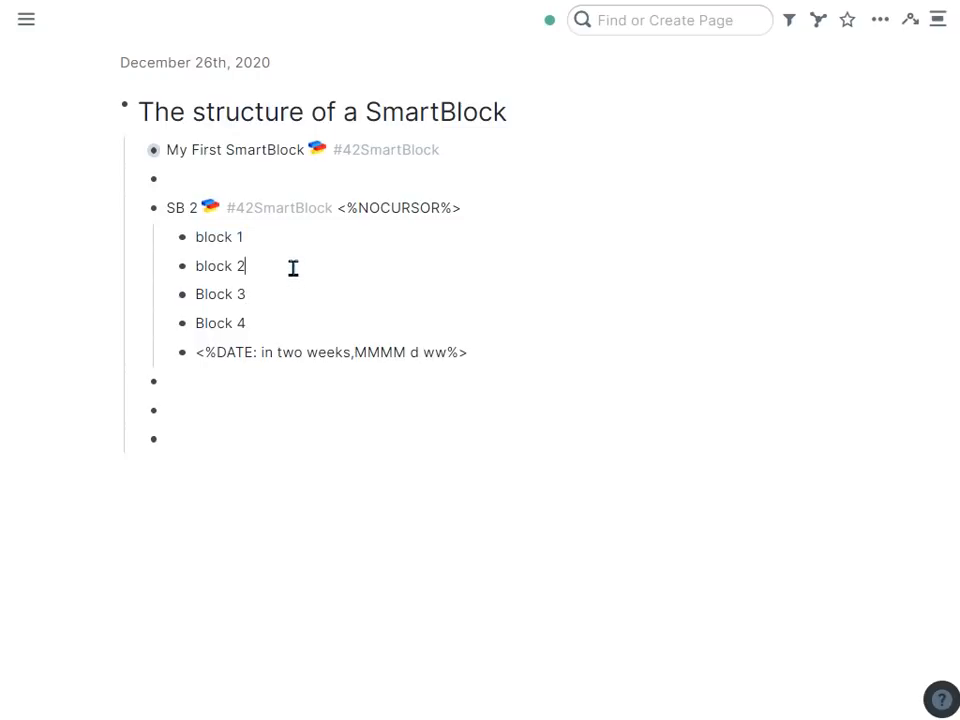
click(291, 300)
key(ctrl+a)
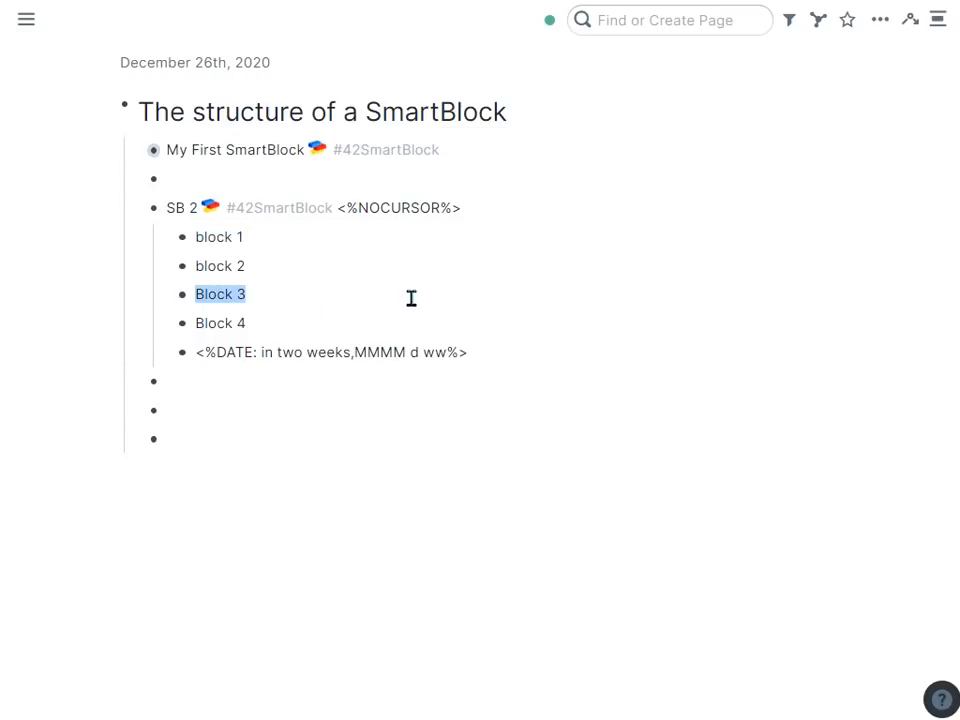
click(297, 268)
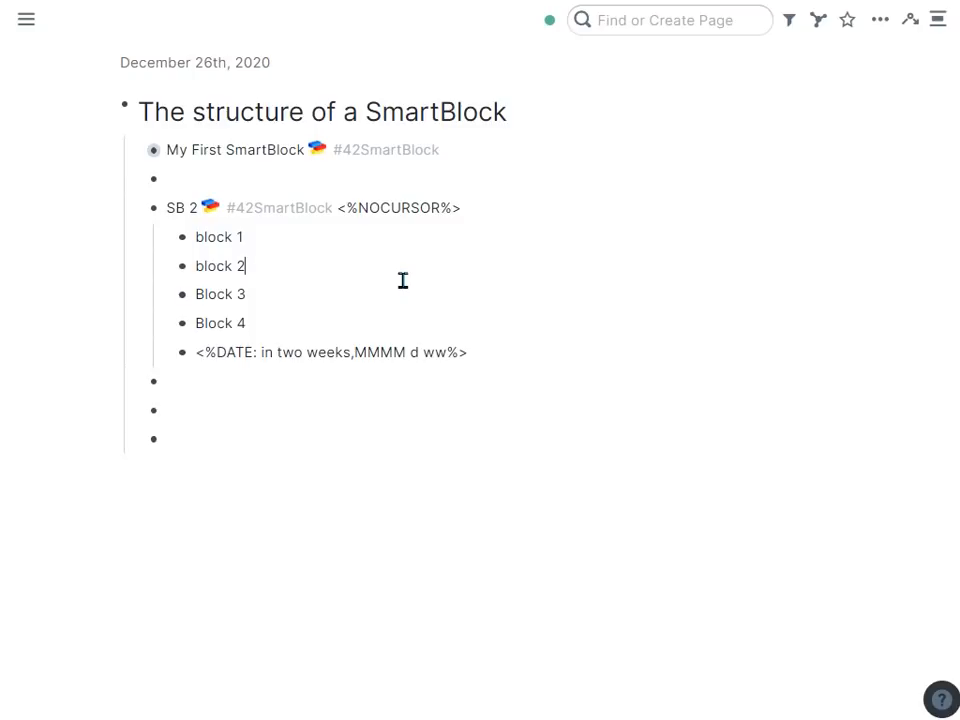
key(Up)
drag(326, 240, 338, 378)
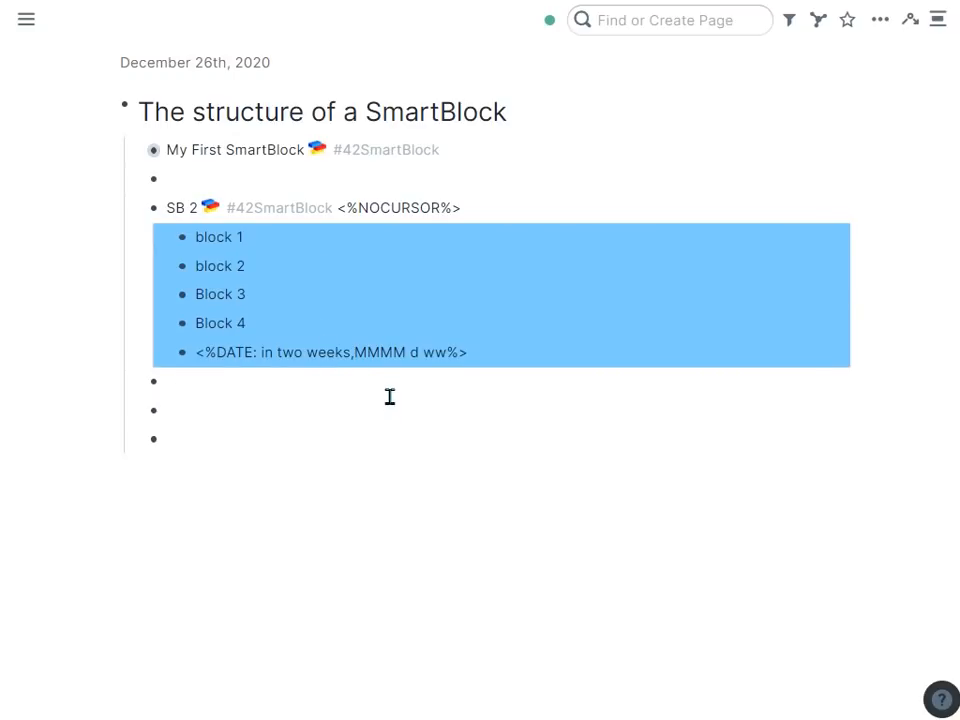
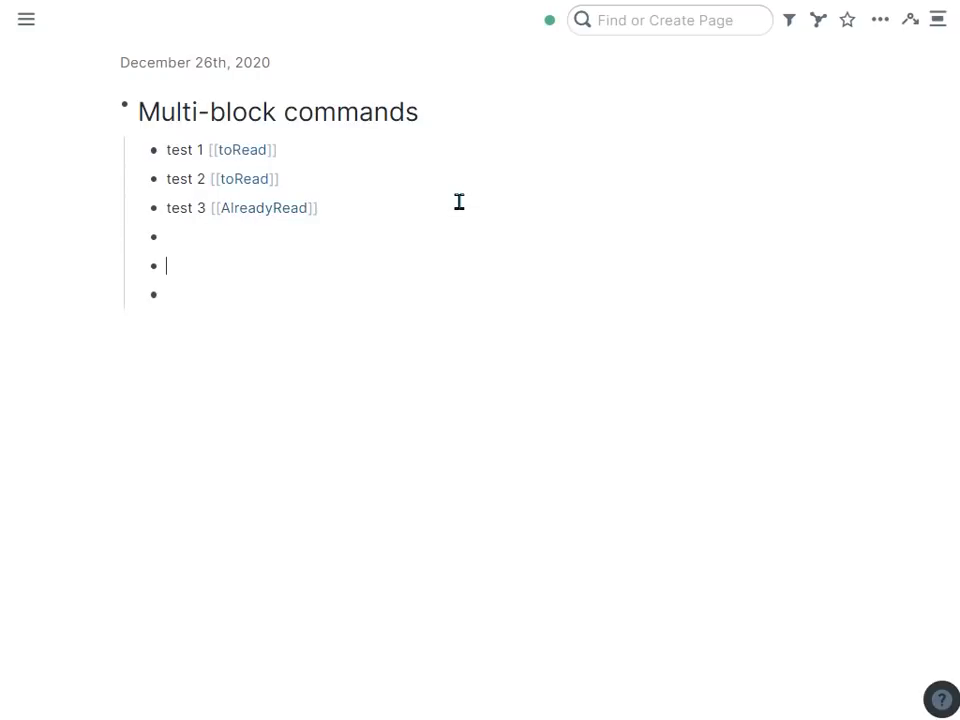
Step: Create a #42SmartBlock block named "find toRead" below the test blocks and add an empty child block
text(;;42sm)
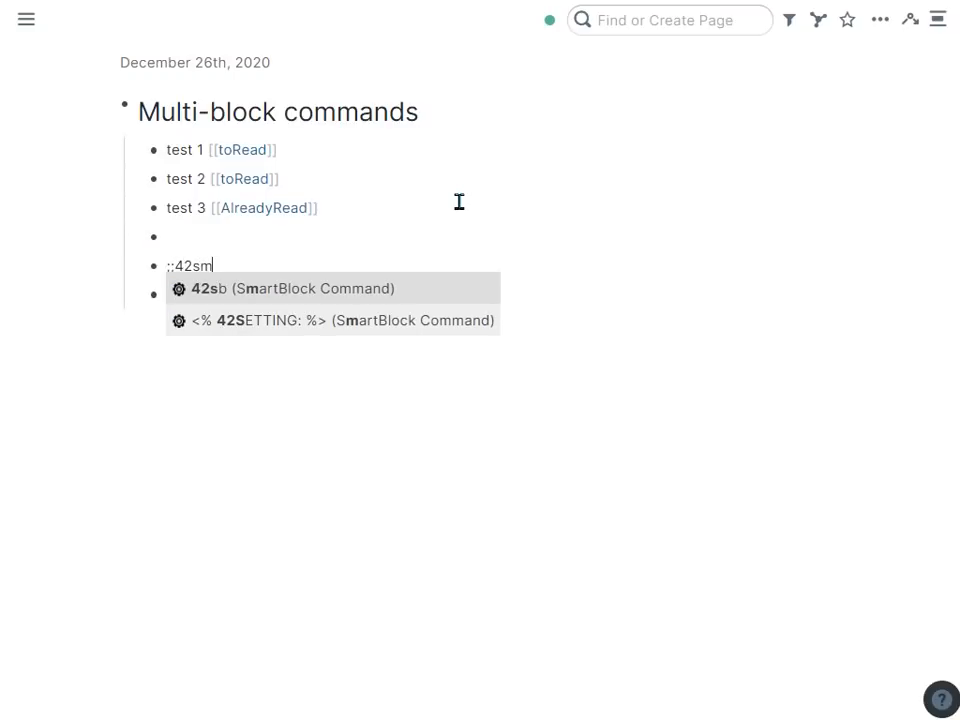
key(Return)
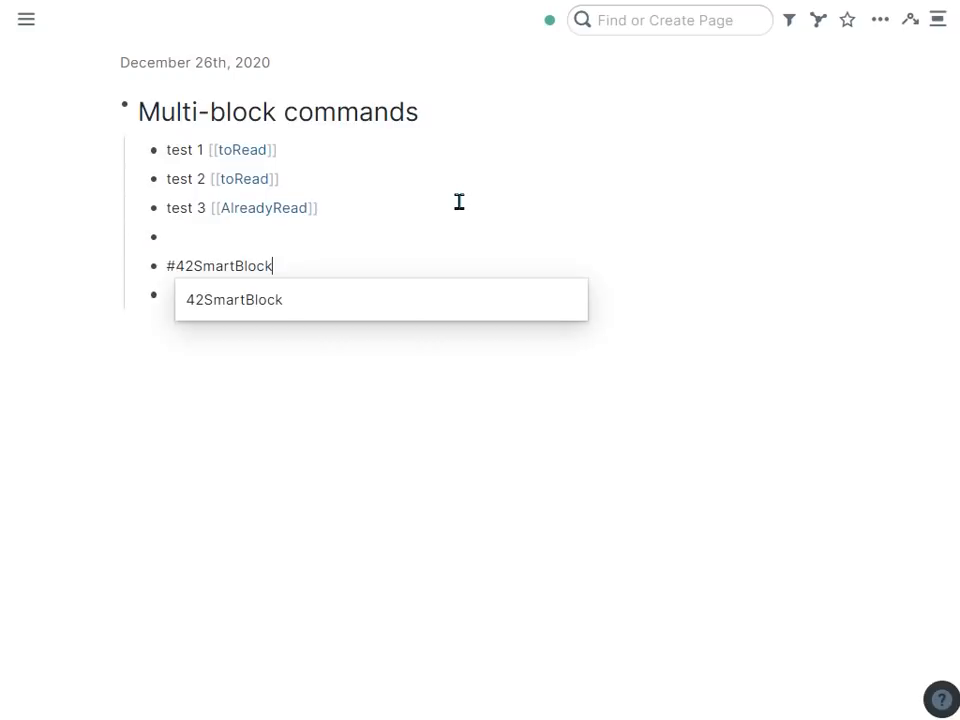
text(find ToR)
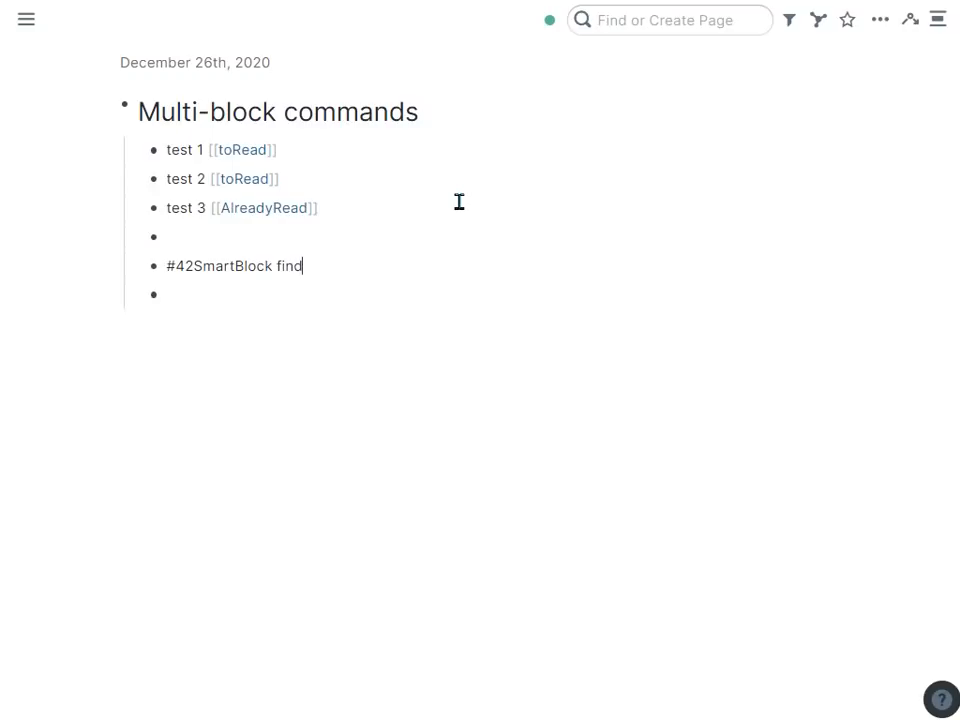
key(BackSpace)
key(BackSpace)
key(BackSpace)
text(toRead)
key(Return)
key(Tab)
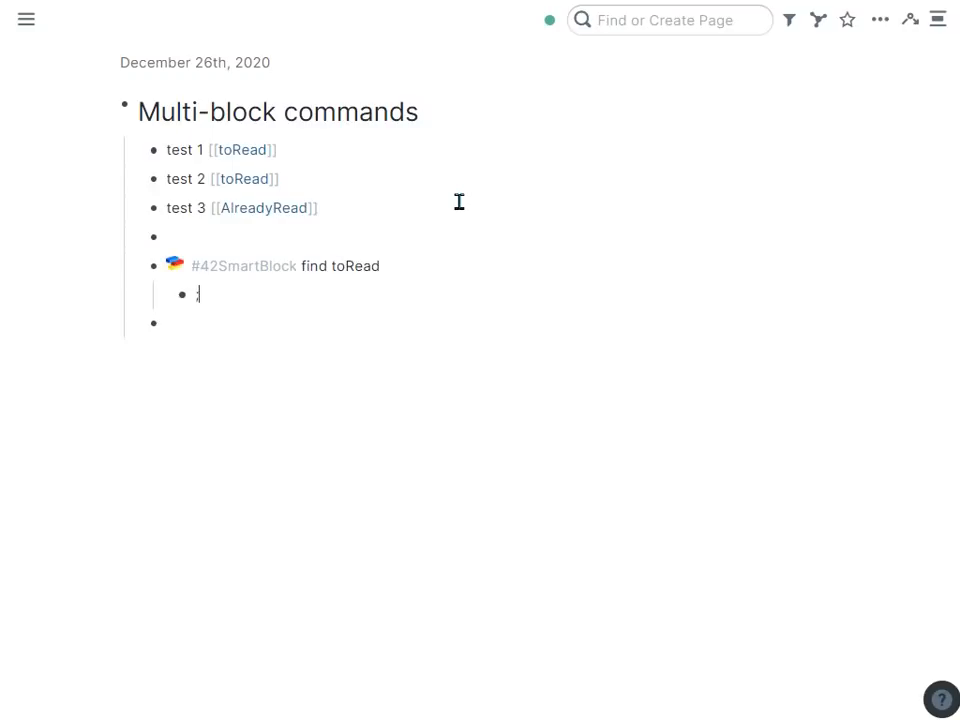
Step: Insert the BLOCKMENTIONS SmartBlock command into the child block of find toRead
text(;;block)
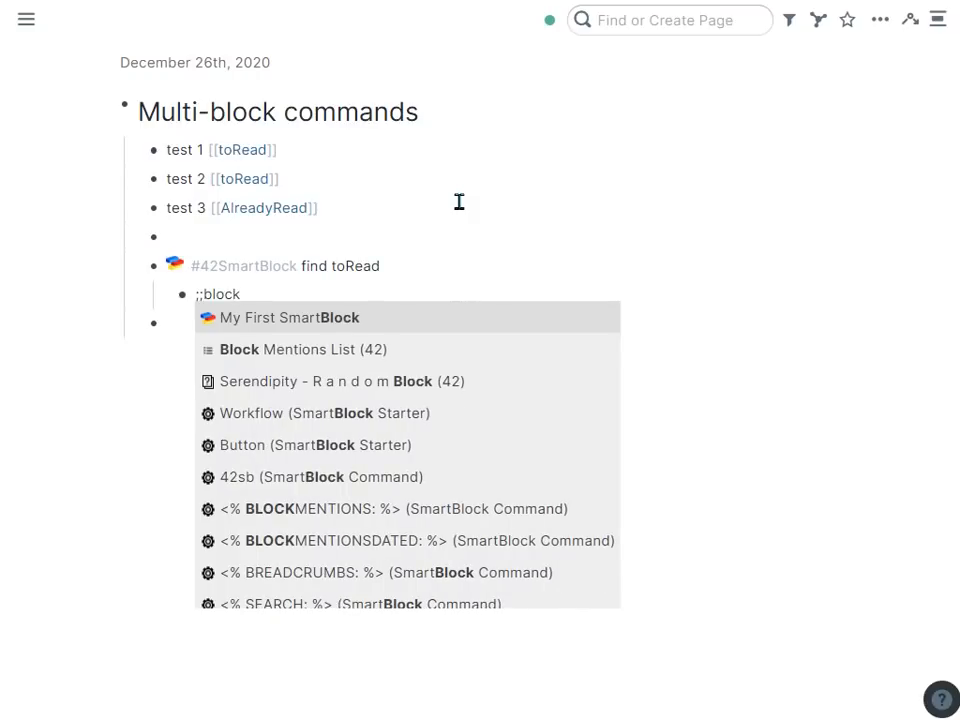
text(:)
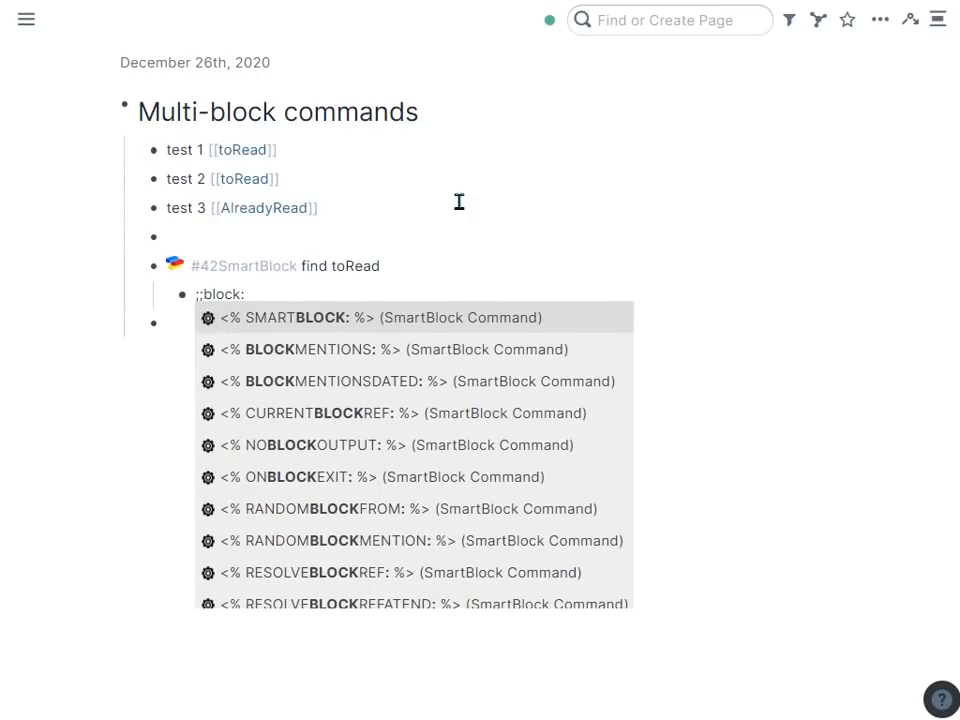
key(Down)
key(Return)
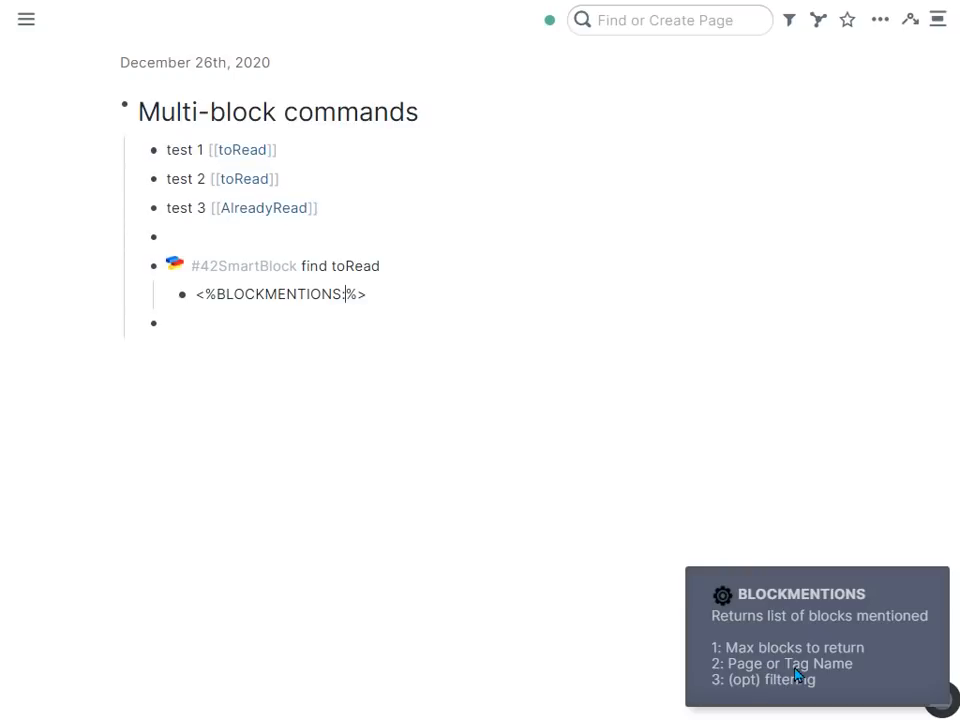
Step: Set the BLOCKMENTIONS arguments to a maximum of 10 blocks and the page toRead
click(417, 300)
text(toRead)
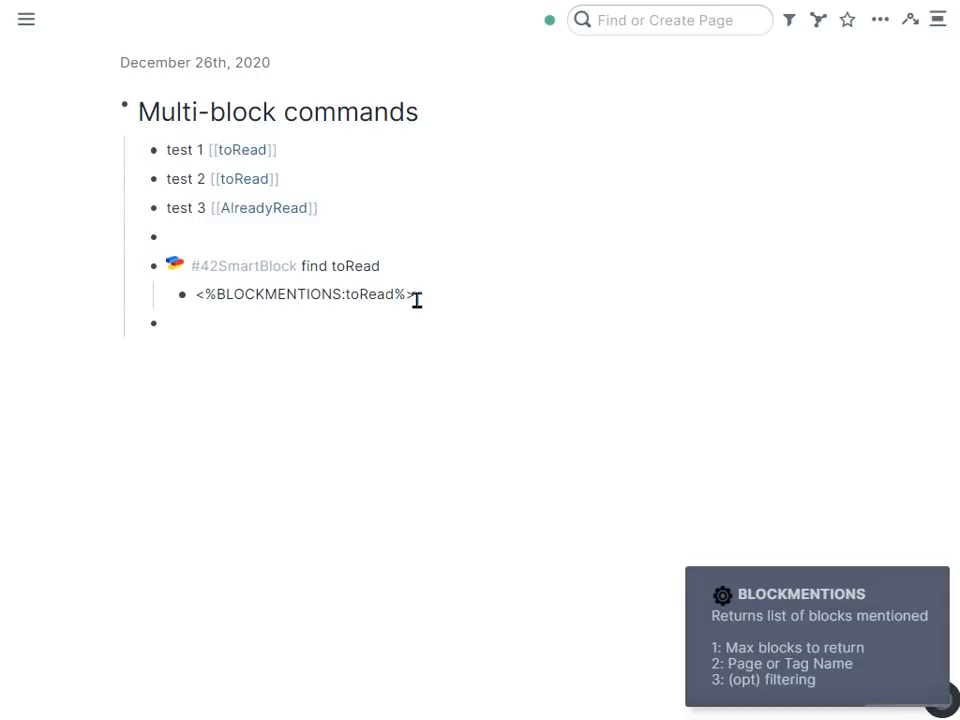
key(BackSpace)
key(BackSpace)
key(BackSpace)
key(BackSpace)
key(BackSpace)
key(BackSpace)
text(10)
text(,to)
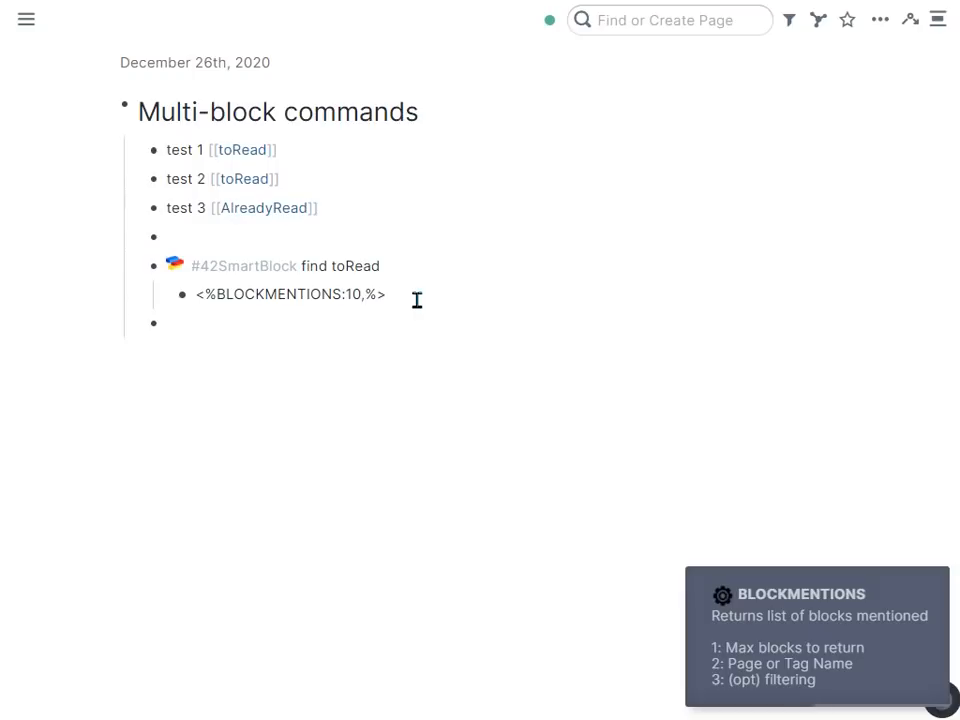
text(Read)
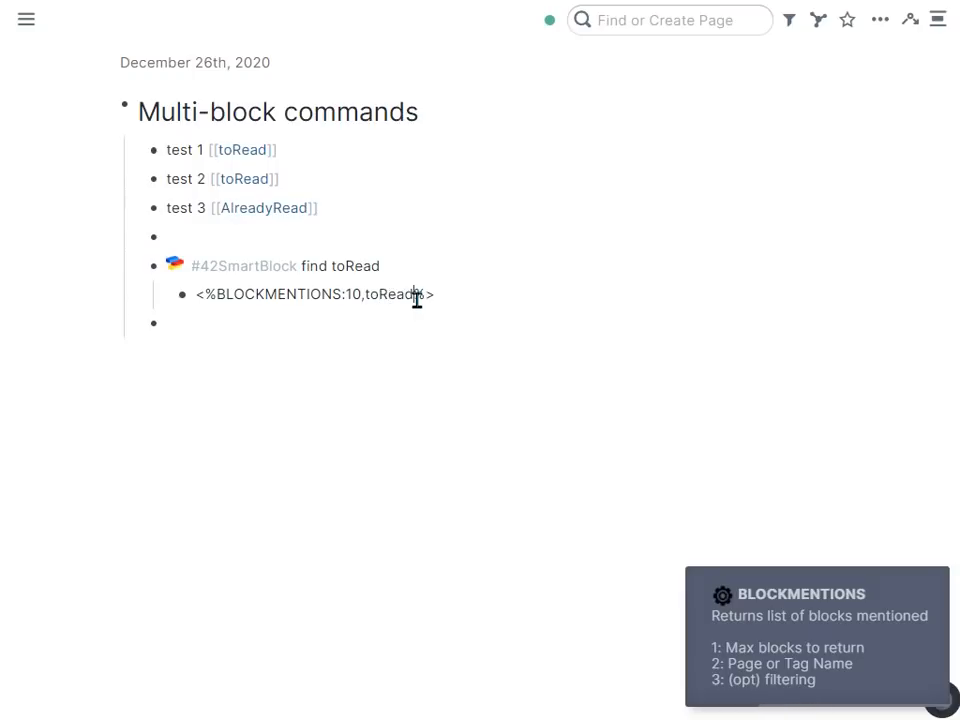
Step: Examine the toRead argument in the BLOCKMENTIONS command and the matching page link in the test 2 block
key(shift+Left)
key(shift+Left)
key(shift+Left)
key(shift+Left)
key(shift+Left)
key(shift+Left)
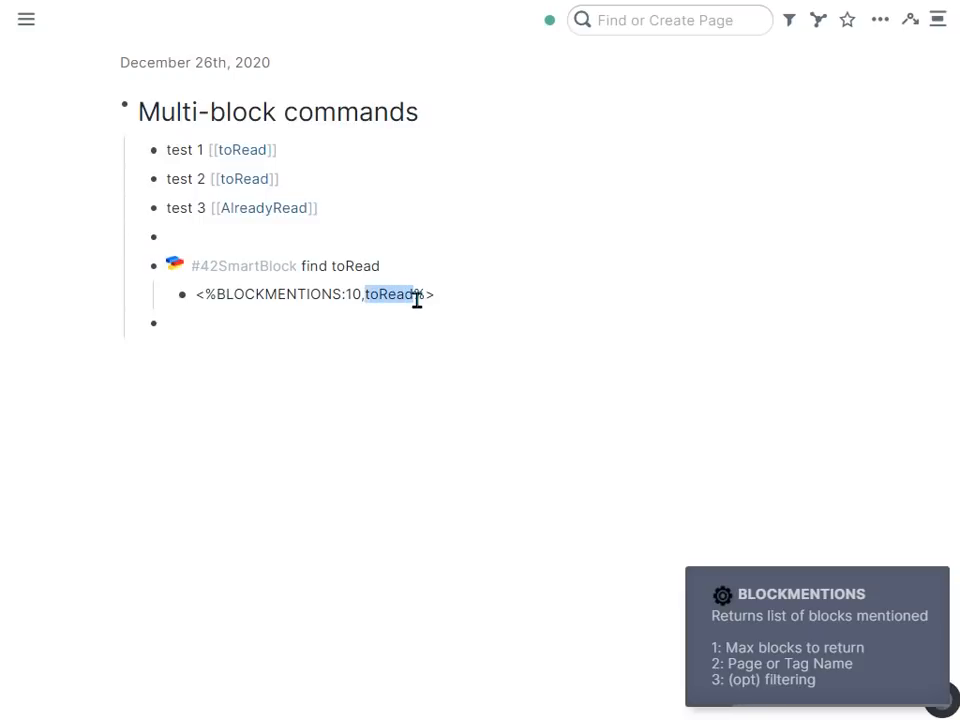
click(307, 175)
key(Left)
key(shift+Left)
key(shift+Left)
key(shift+Left)
key(shift+Left)
key(shift+Left)
key(shift+Left)
key(shift+Left)
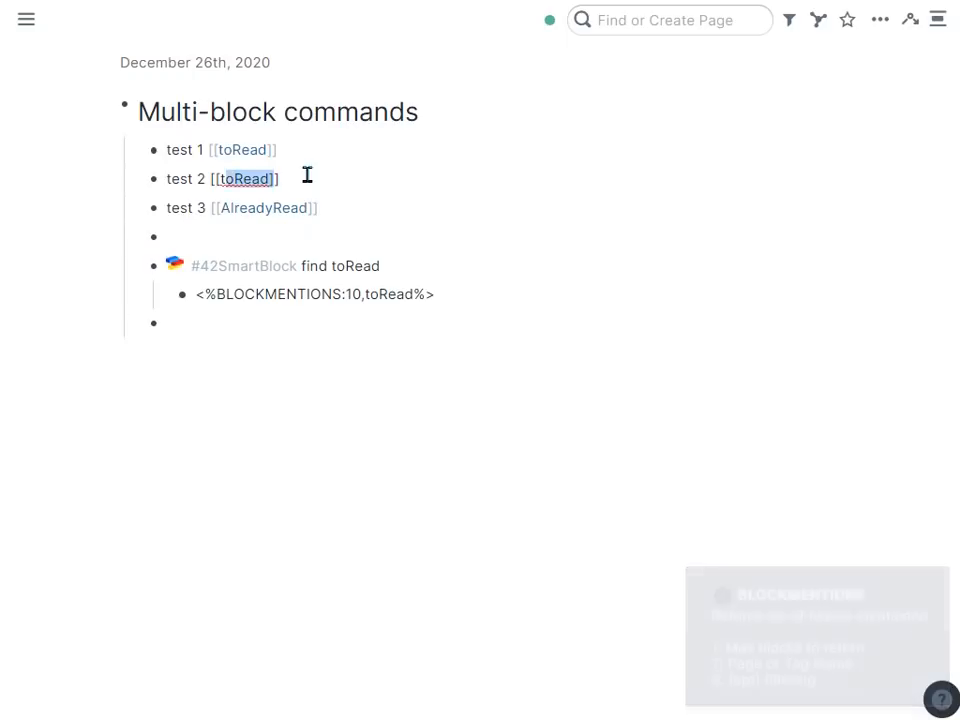
Step: Add empty blocks below the SmartBlock definition and run the find toRead SmartBlock in the last one
click(364, 321)
key(Return)
key(Return)
text(;;)
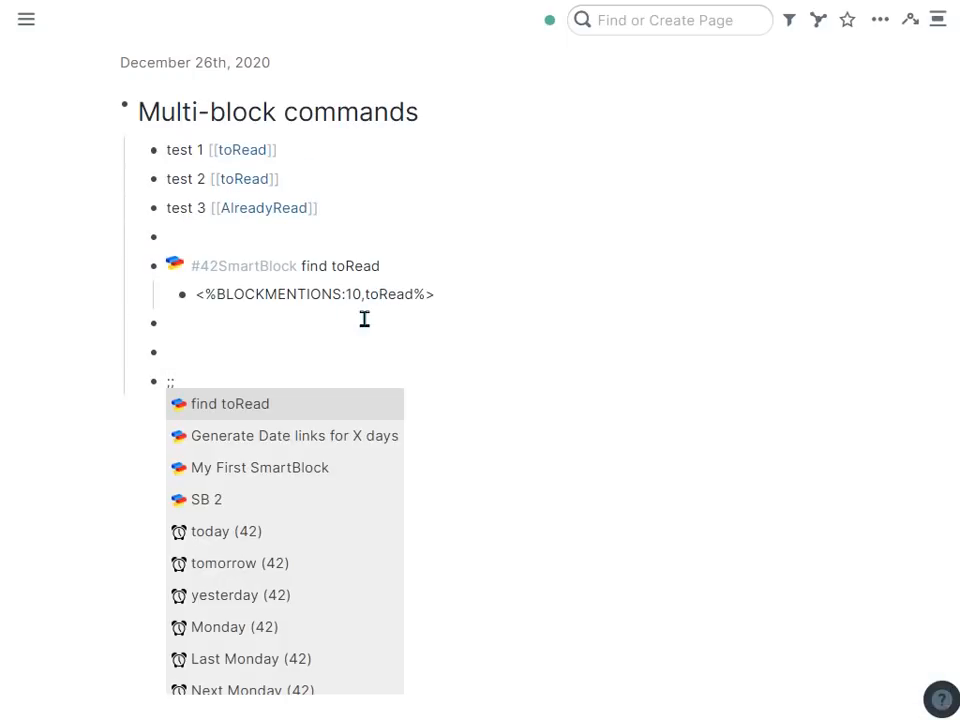
text(f)
key(Return)
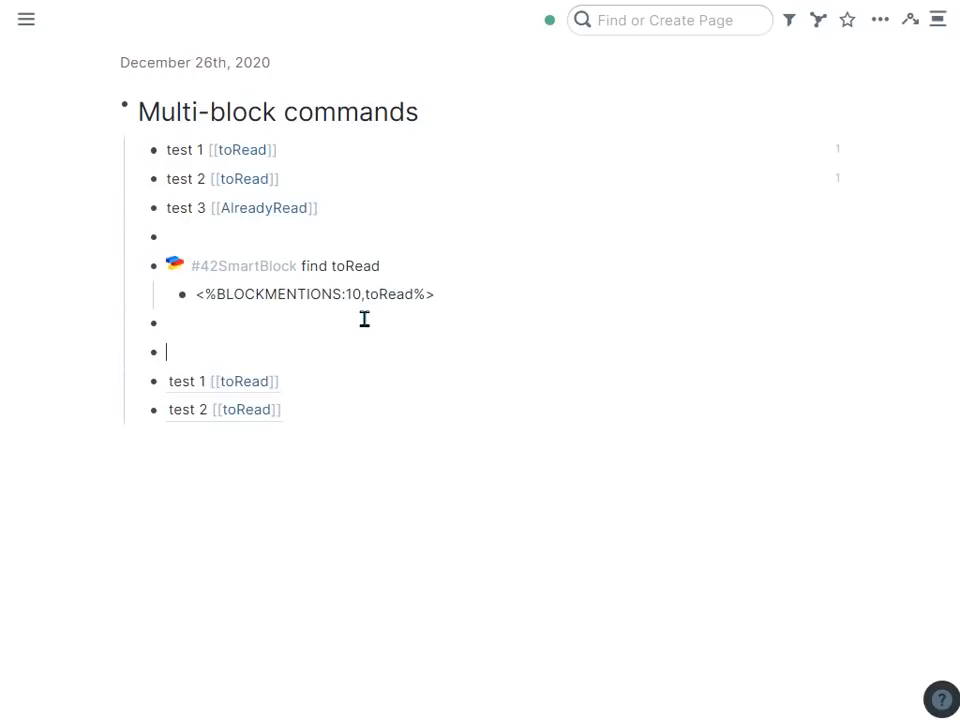
Step: Append "hello" to the test 2 block and delete the block references generated by the SmartBlock
drag(317, 152, 357, 215)
click(357, 215)
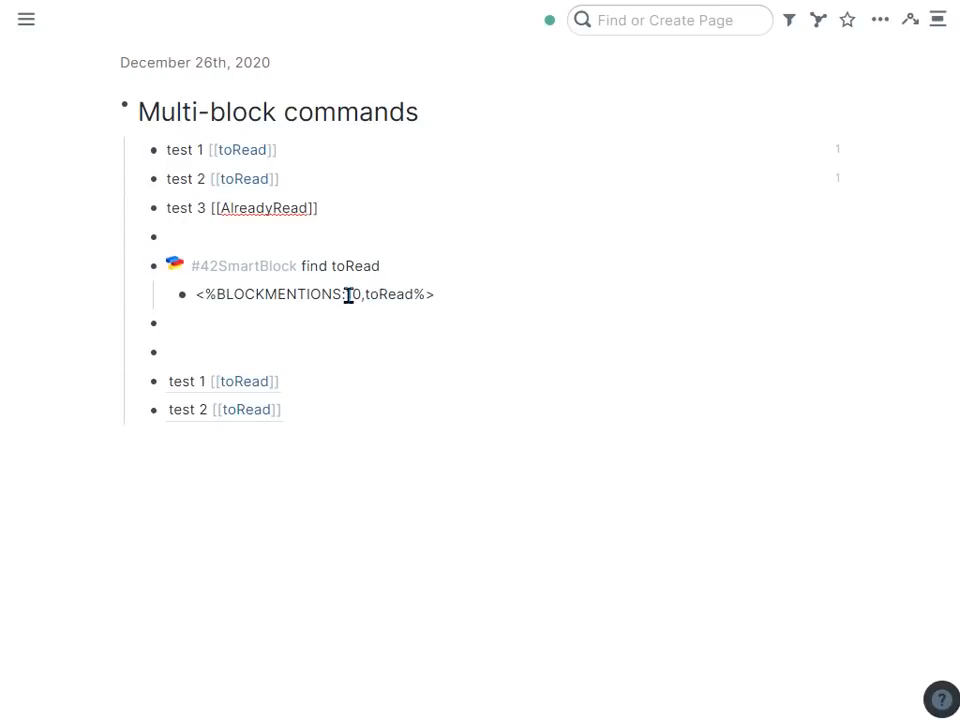
key(Up)
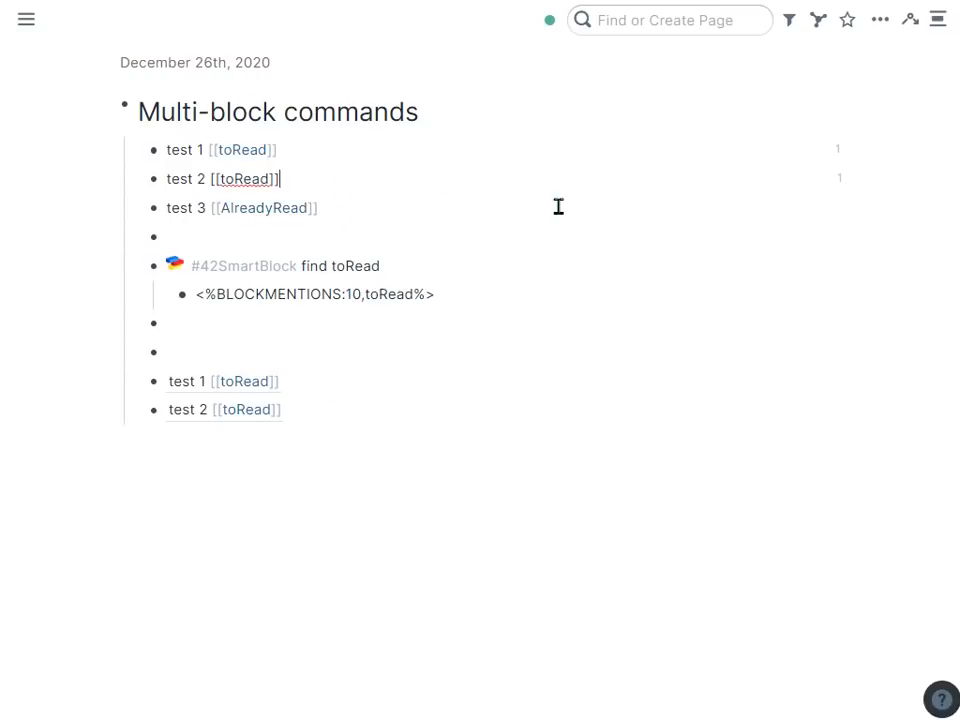
text(hello)
drag(362, 388, 356, 437)
key(BackSpace)
Step: Add hello as the filtering argument of the BLOCKMENTIONS command
key(Up)
key(Up)
key(Left)
key(Left)
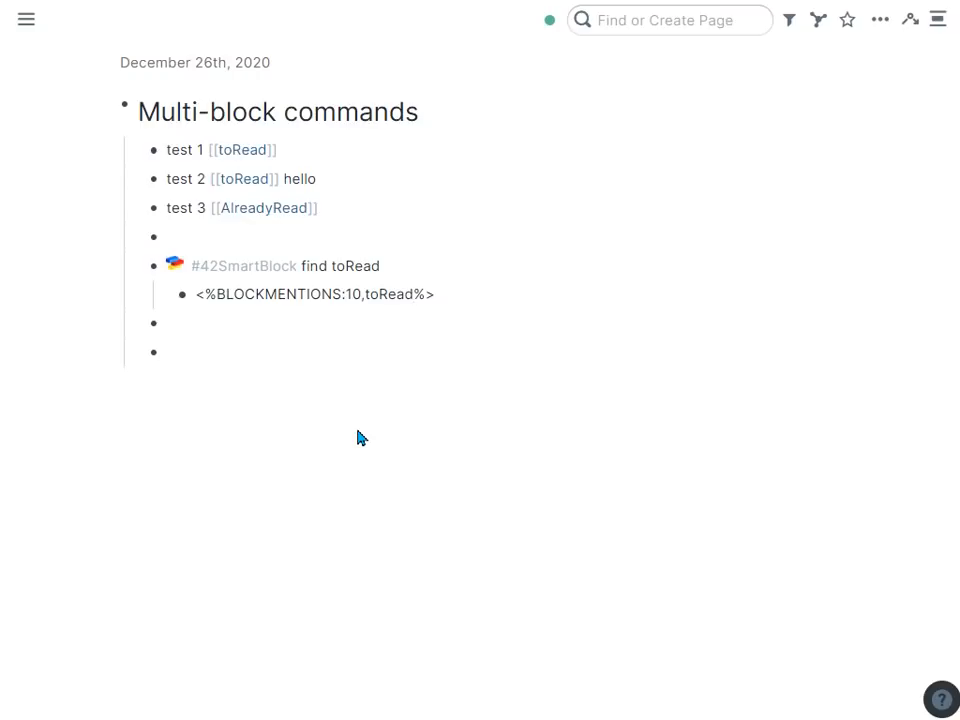
text(,hello)
Step: Run the find toRead SmartBlock with the hello filter in an empty block below its definition
key(Down)
key(Down)
text(;;f)
key(Return)
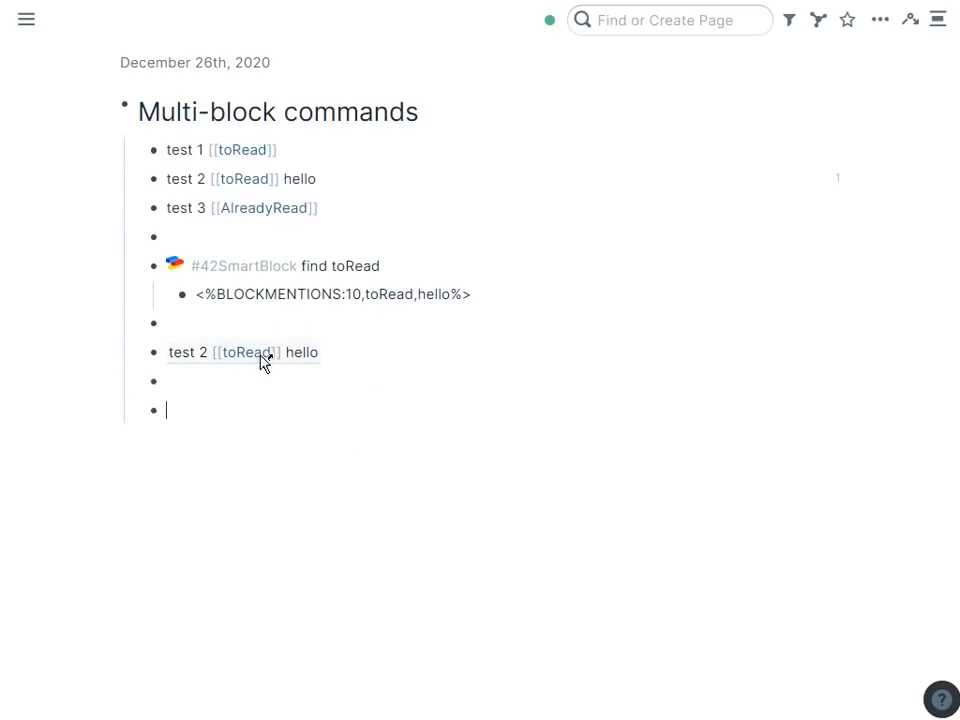
Step: Delete the generated reference to the test 2 block
click(308, 358)
key(ctrl+a)
key(BackSpace)
Step: Change the BLOCKMENTIONS filter to -hello so it excludes blocks containing that word
key(Up)
key(Up)
key(Left)
key(Left)
key(Left)
key(Left)
key(Left)
key(Left)
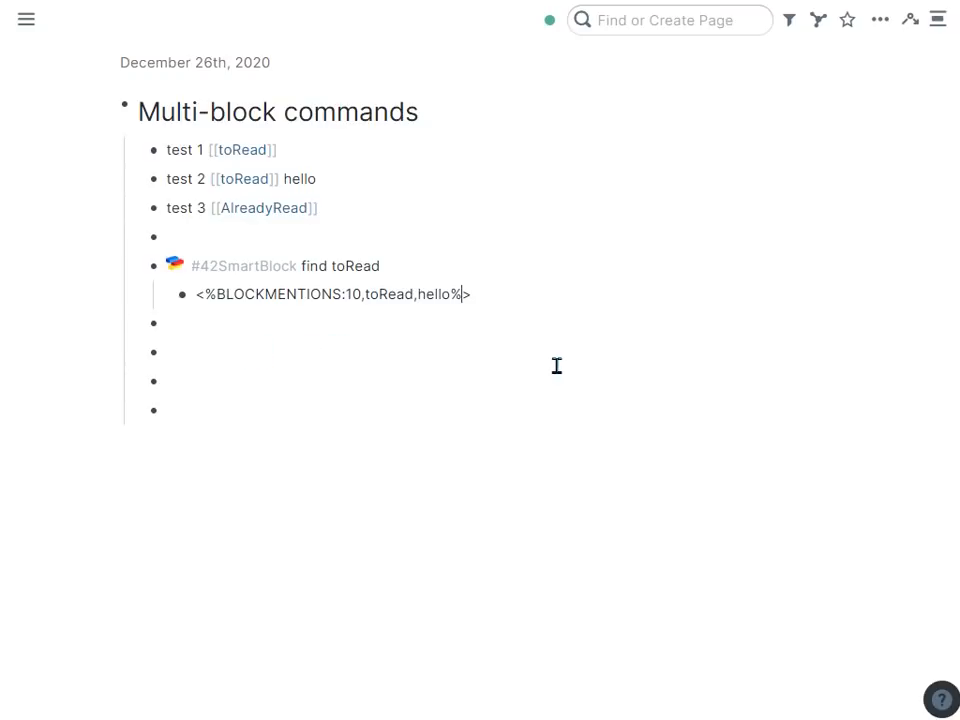
key(Left)
text(-)
Step: Run the find toRead SmartBlock with the -hello filter in an empty block below its definition
key(Down)
key(Down)
key(Down)
text(jj)
key(Return)
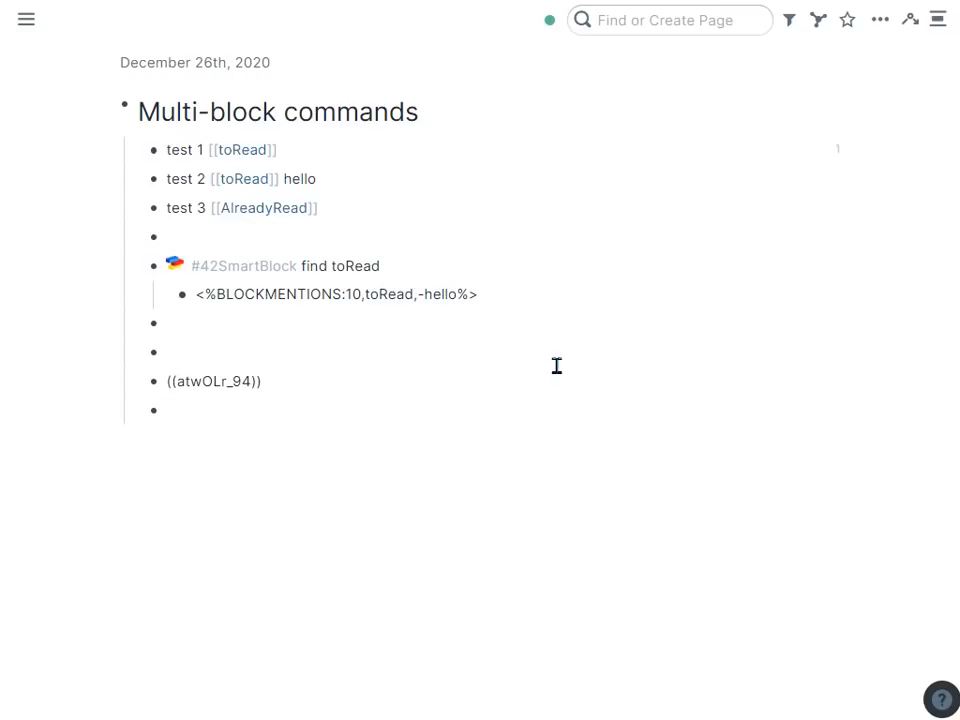
key(Up)
Step: Add a block reading "test 4 [[toRead]]" directly below the test 3 block
click(337, 152)
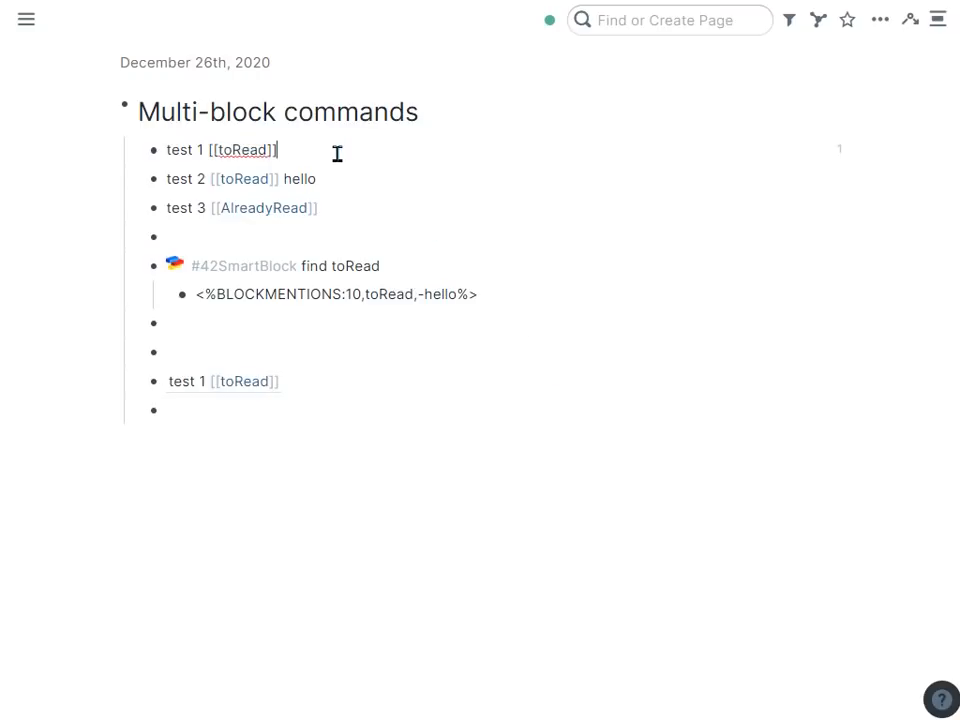
click(373, 207)
key(Return)
text(test 4 [[)
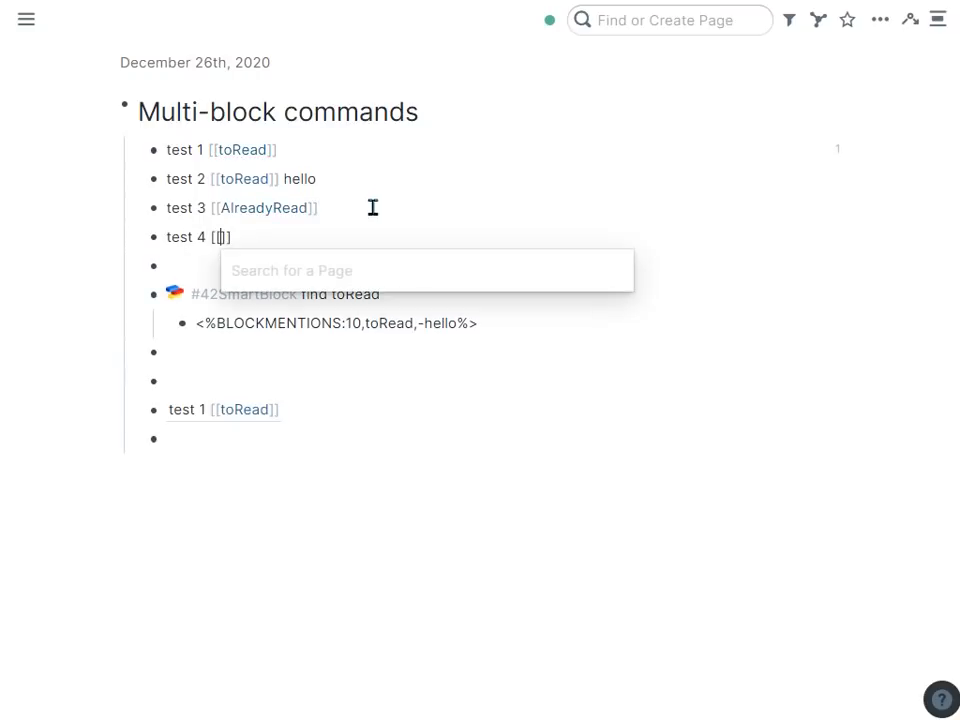
text(toRead)
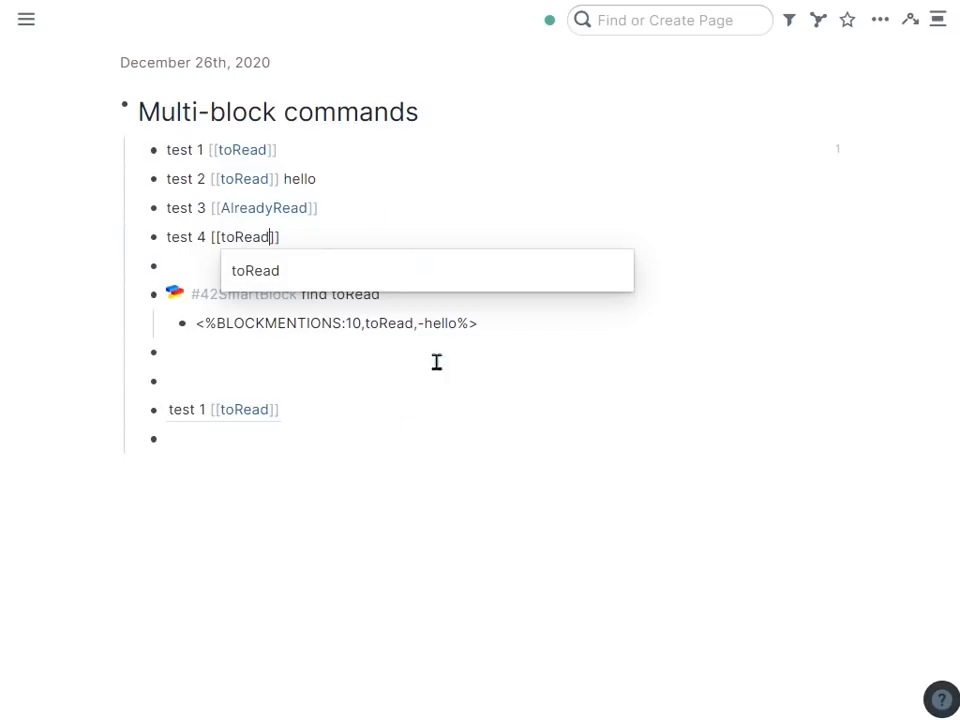
Step: Rerun the find toRead SmartBlock in place of the generated test 1 reference, and clear the references it generates
click(355, 408)
key(ctrl+a)
key(BackSpace)
text(;;f)
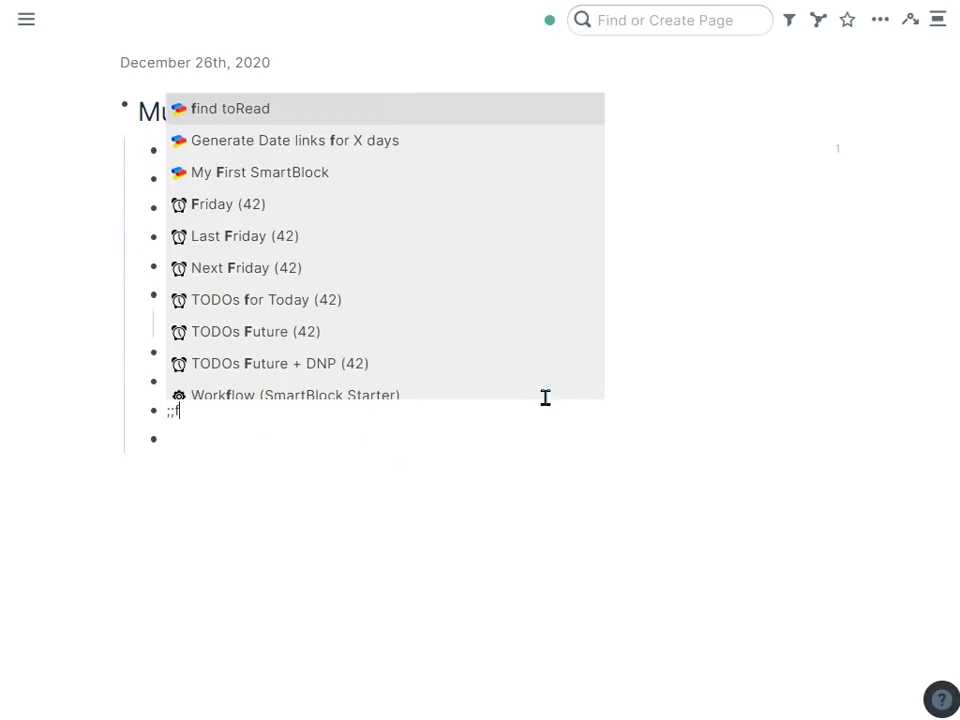
key(Return)
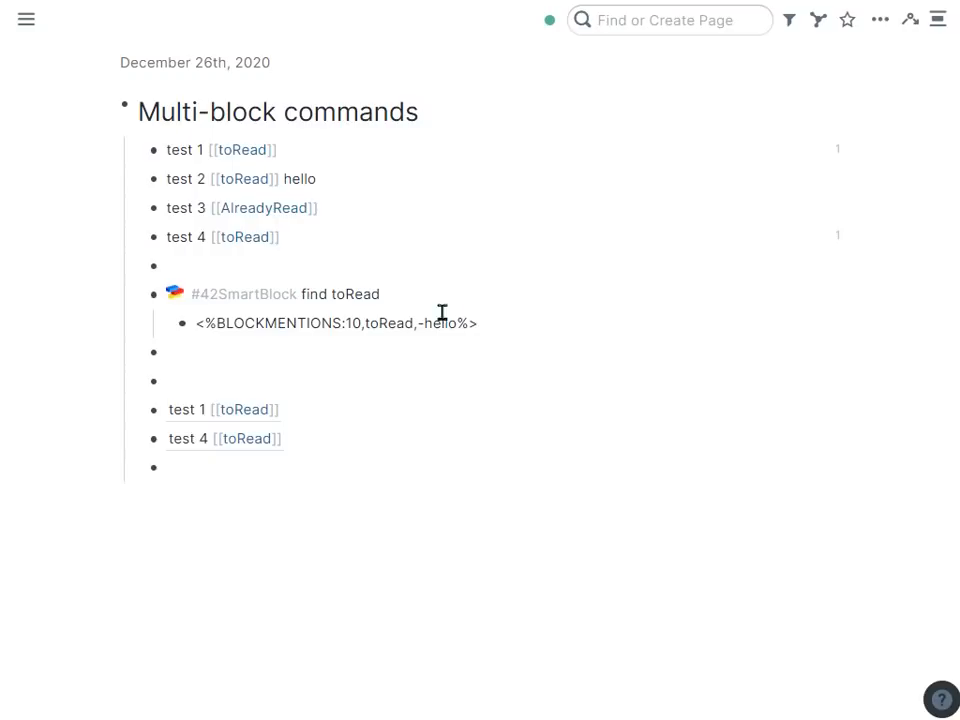
drag(341, 411, 338, 440)
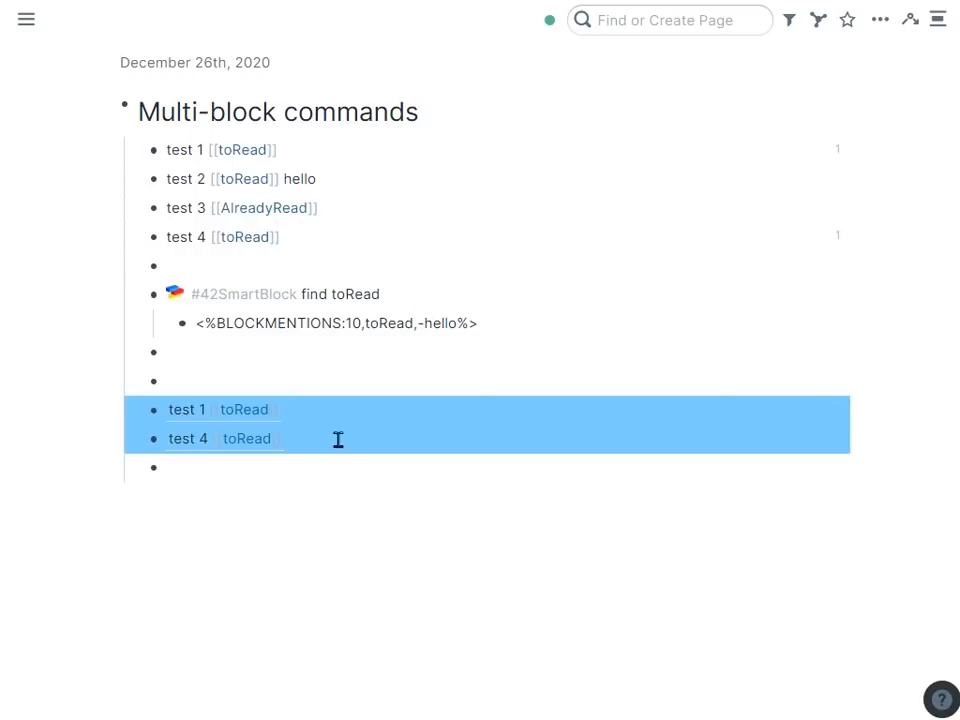
key(BackSpace)
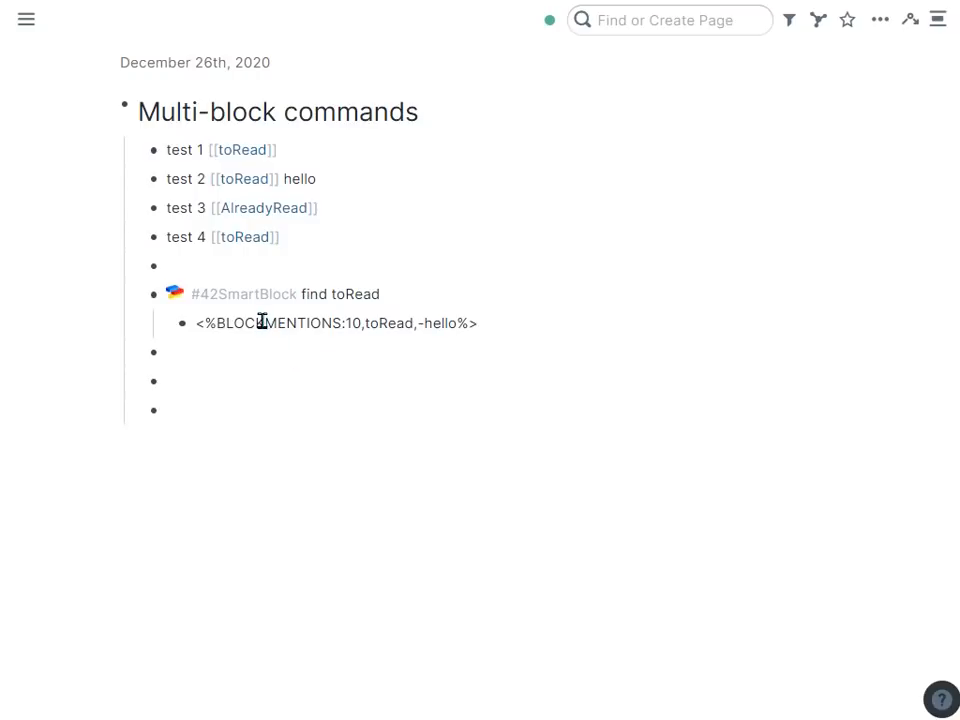
Step: Copy the whole BLOCKMENTIONS command of the find toRead SmartBlock and delete it from its block
click(510, 326)
key(ctrl+Left)
key(ctrl+Left)
key(ctrl+Left)
key(ctrl+Left)
key(ctrl+Left)
key(ctrl+Left)
key(shift+End)
key(Left)
key(shift+End)
key(ctrl+c)
key(BackSpace)
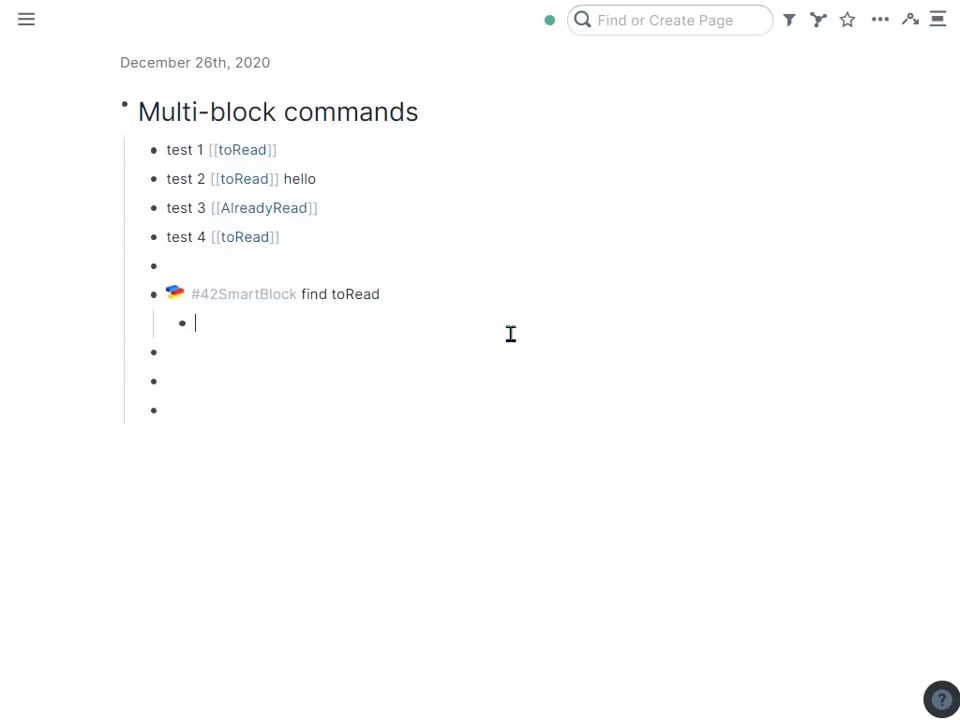
Step: Insert a block embed in the emptied child block and replace its inner parentheses with the copied <%BLOCKMENTIONS:10,toRead,-hello%> command
text(//block)
key(Down)
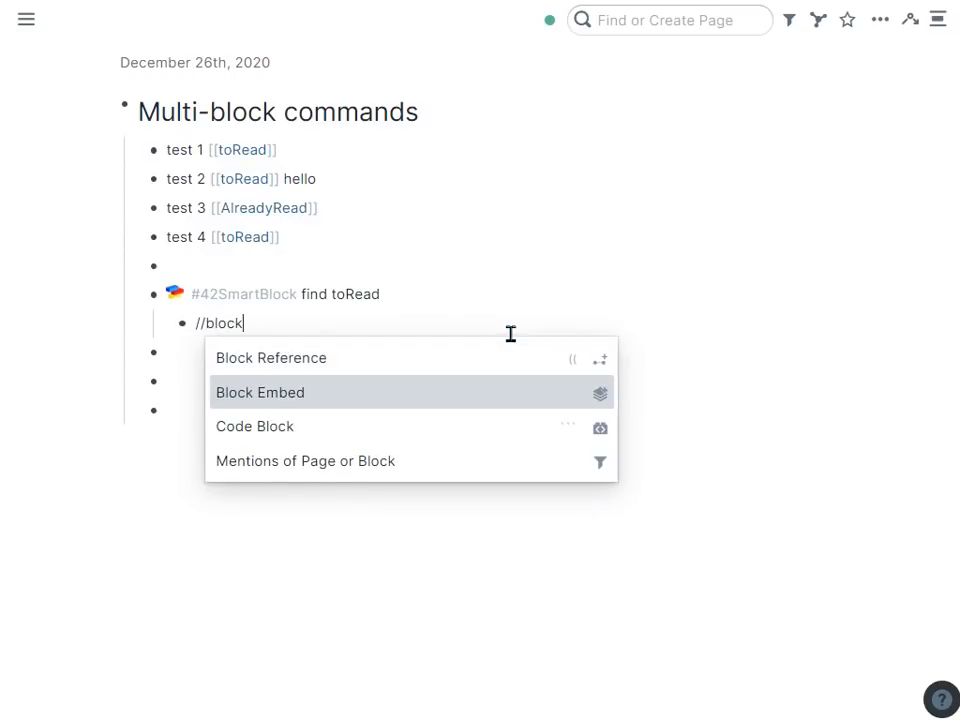
key(Return)
key(ctrl+Left)
key(ctrl+Left)
key(ctrl+Left)
key(ctrl+Left)
key(Delete)
key(ctrl+Right)
key(ctrl+Right)
key(ctrl+Right)
key(ctrl+shift+Right)
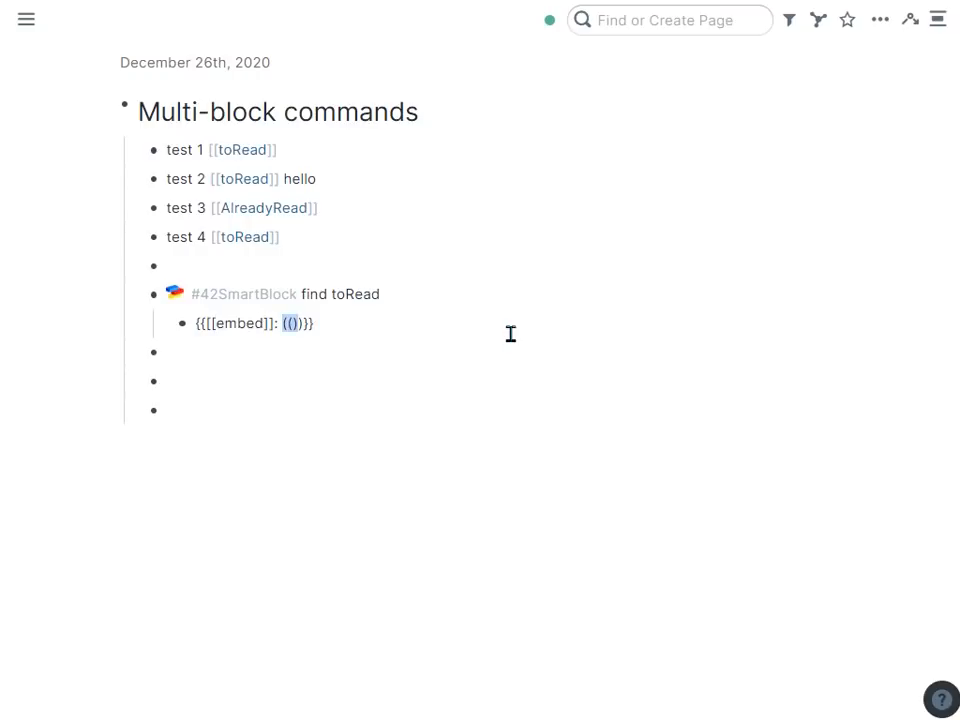
key(ctrl+v)
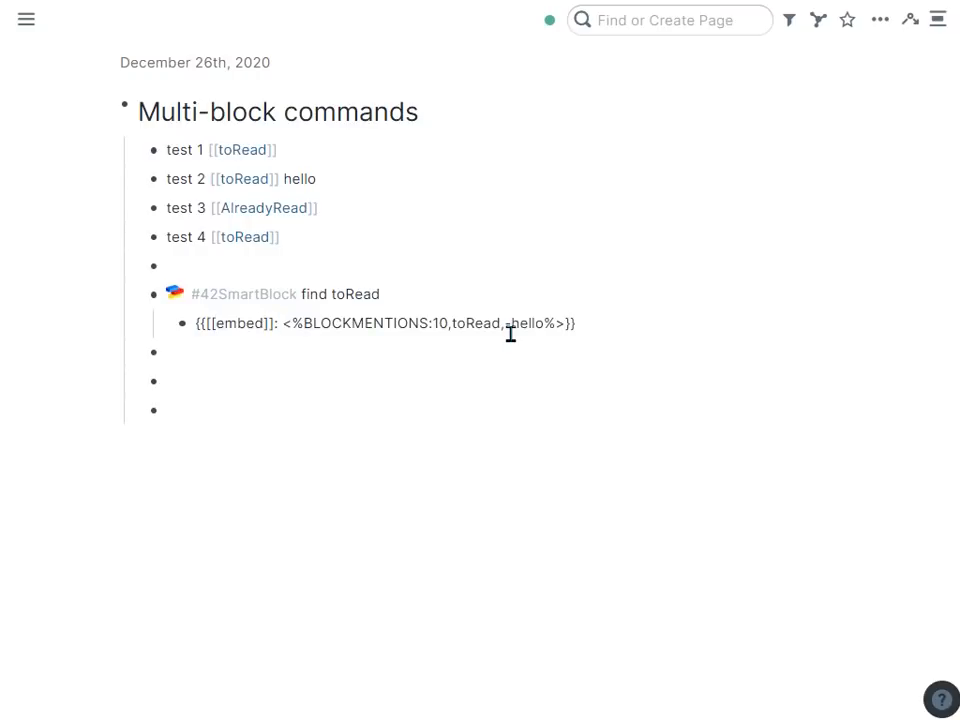
Step: Run the find toRead SmartBlock in the second empty block below its definition
click(436, 380)
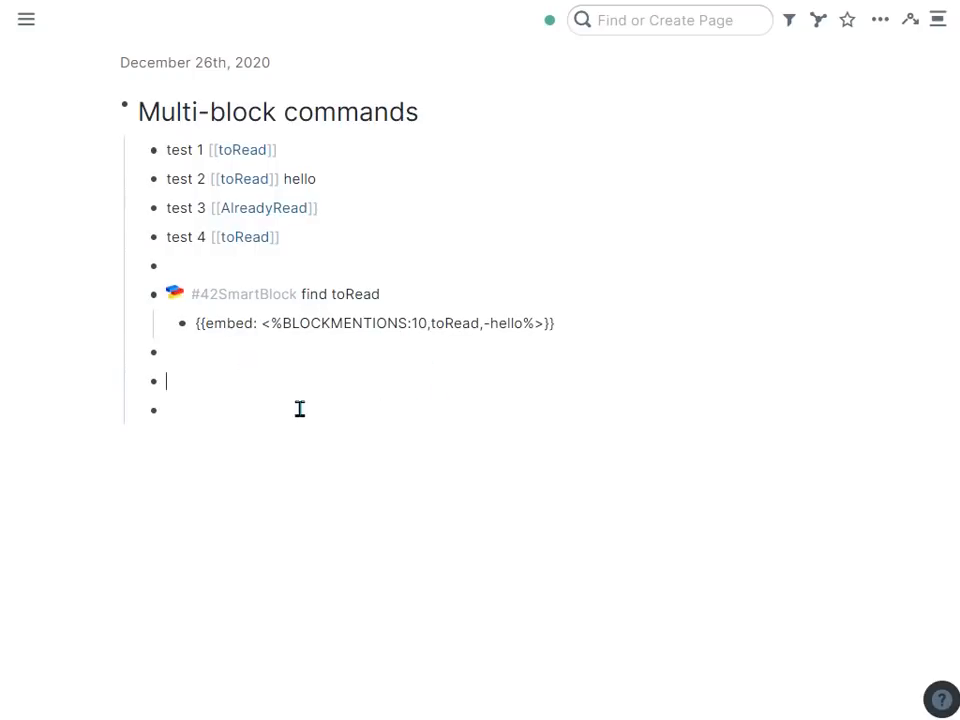
text(;;f)
click(304, 417)
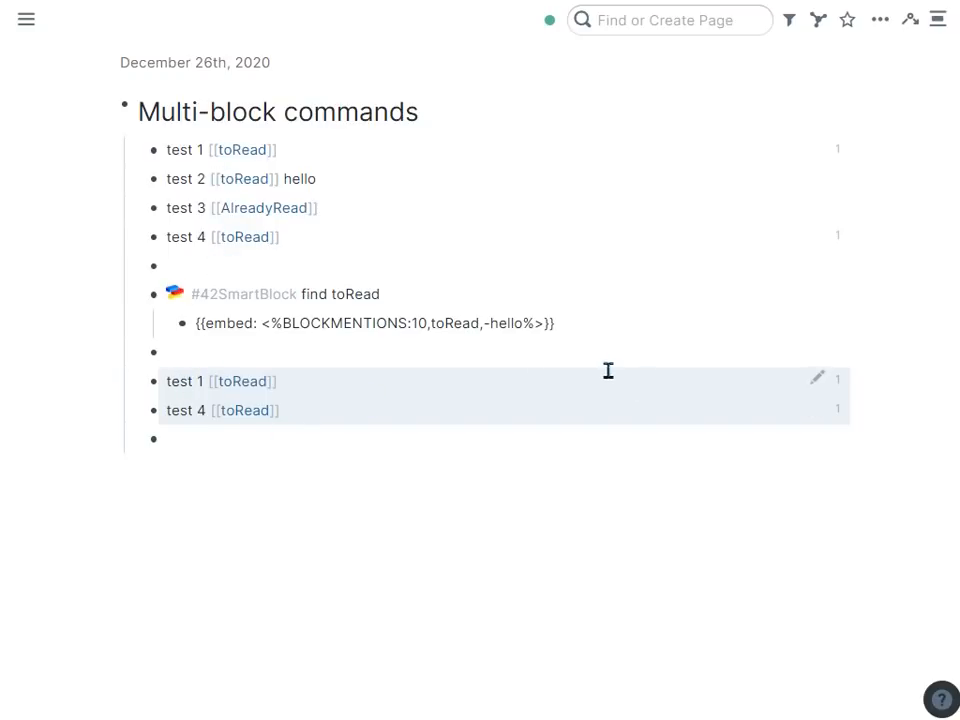
Step: Add child blocks reading "abc" and "xyz" under the original test 1 block
click(378, 151)
key(Return)
key(Tab)
text(abc)
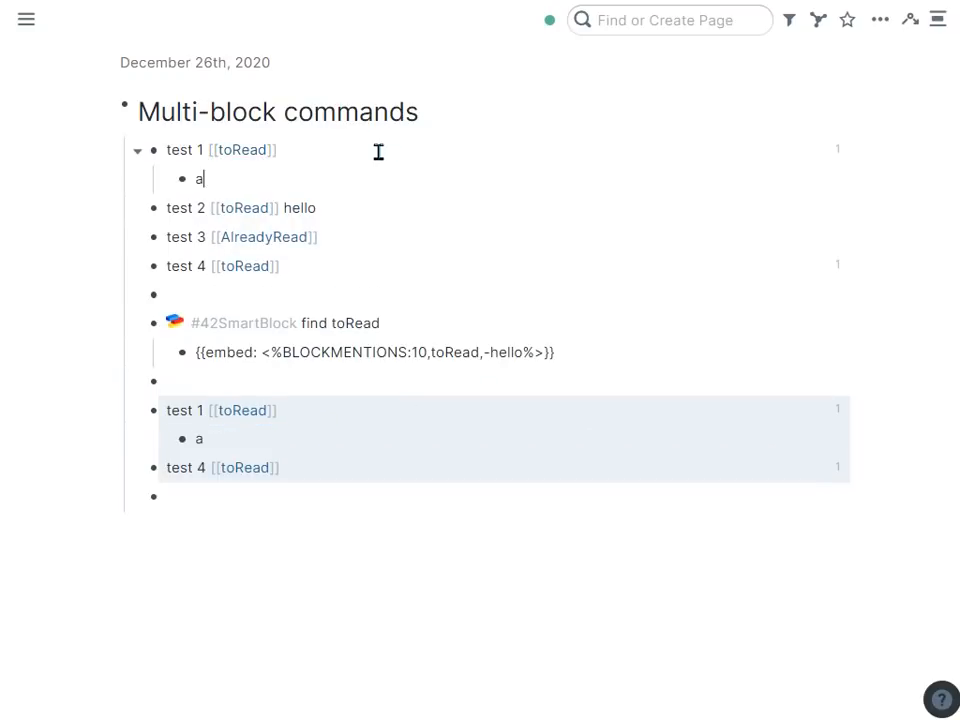
key(Return)
text(xyz)
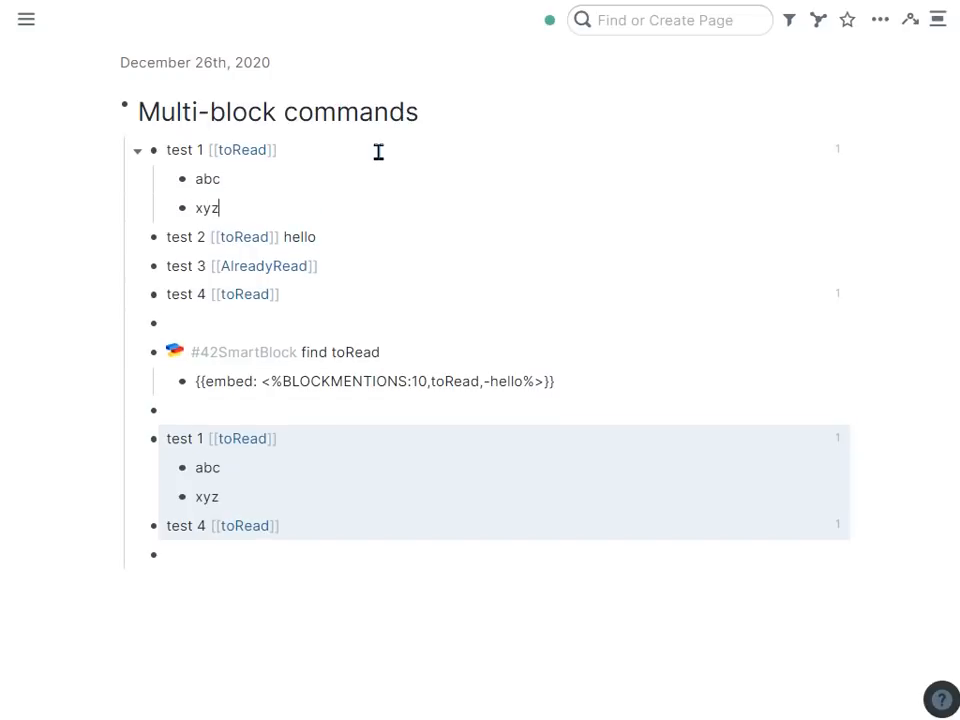
key(Return)
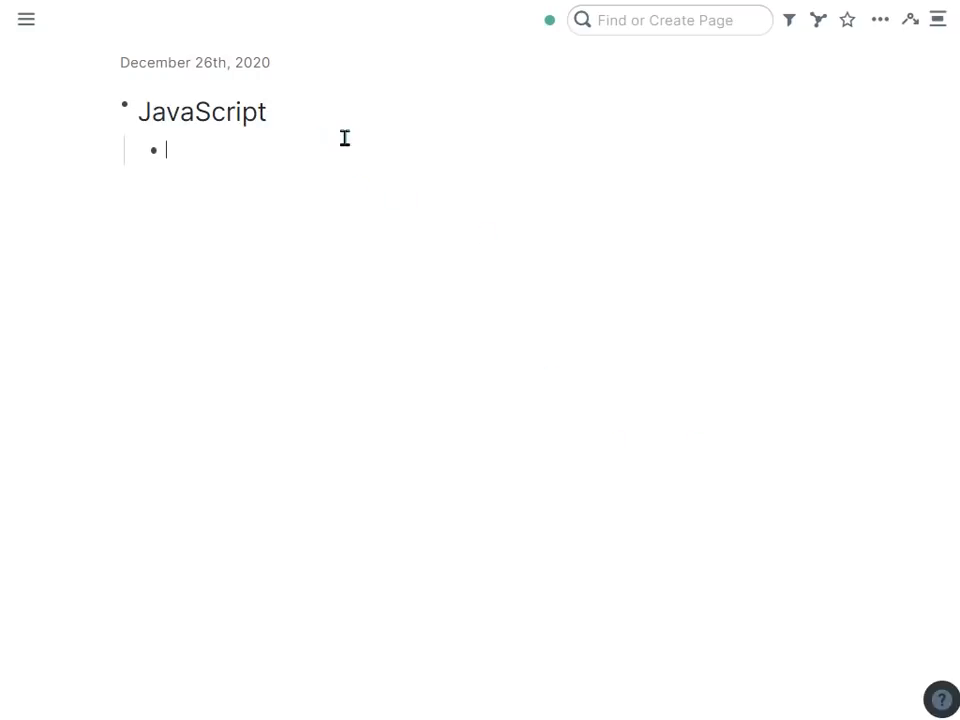
Step: Create a SmartBlock titled "0 JavaScript Test" in the empty block under the JavaScript heading
text(;;42s)
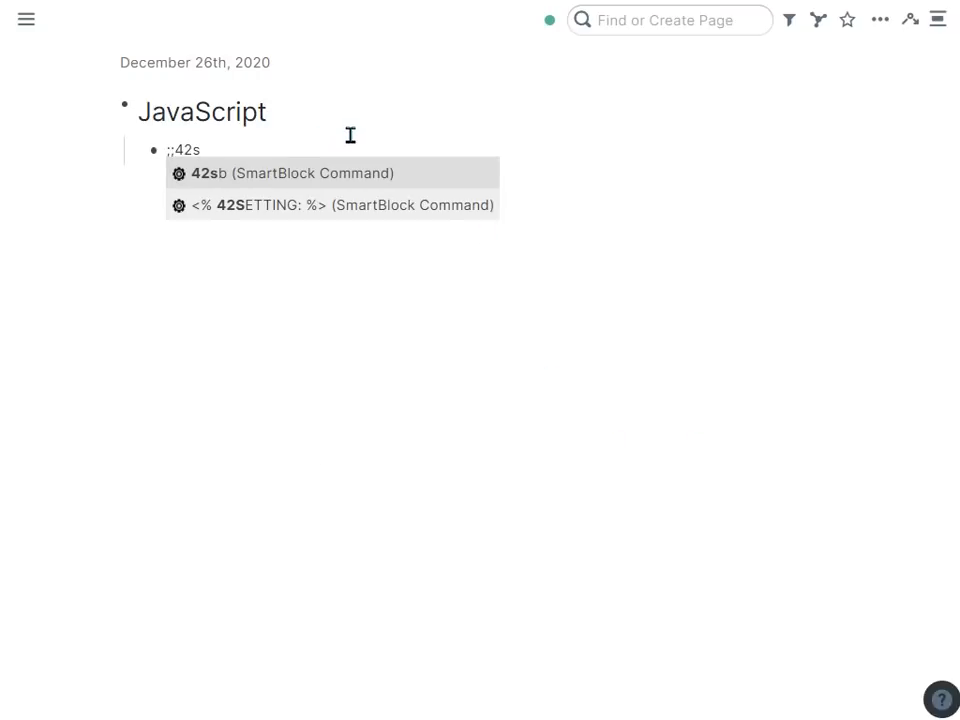
key(Return)
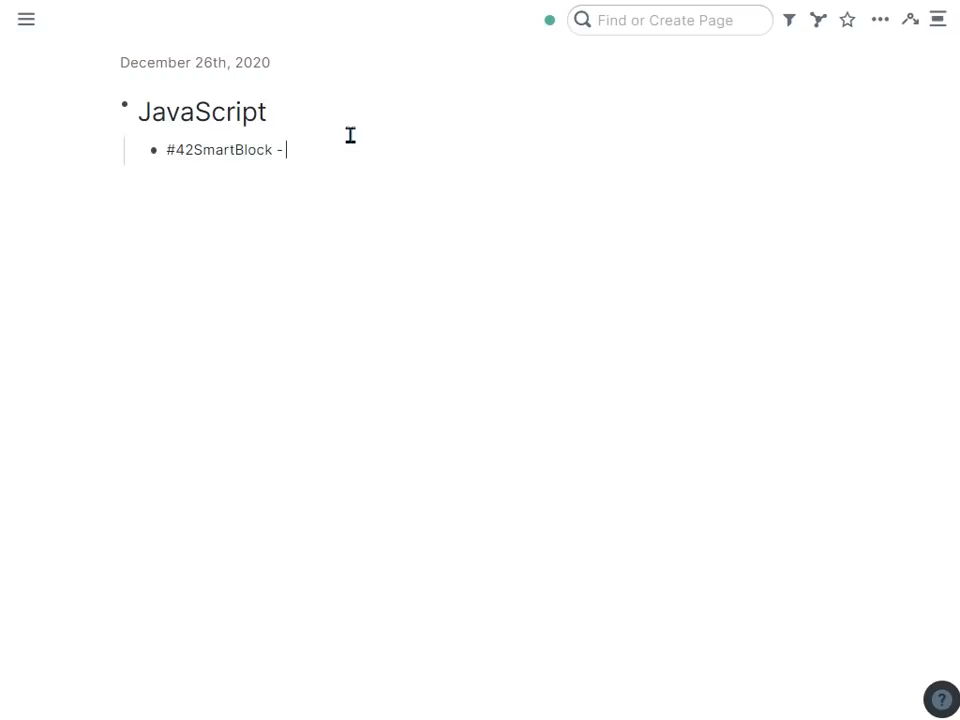
text(Javascr)
key(BackSpace)
key(BackSpace)
key(BackSpace)
text(Script Test)
Step: Insert an empty <%JAVASCRIPT:%> command as a child block of the 0 JavaScript Test SmartBlock
key(Return)
key(Tab)
text(;;ja)
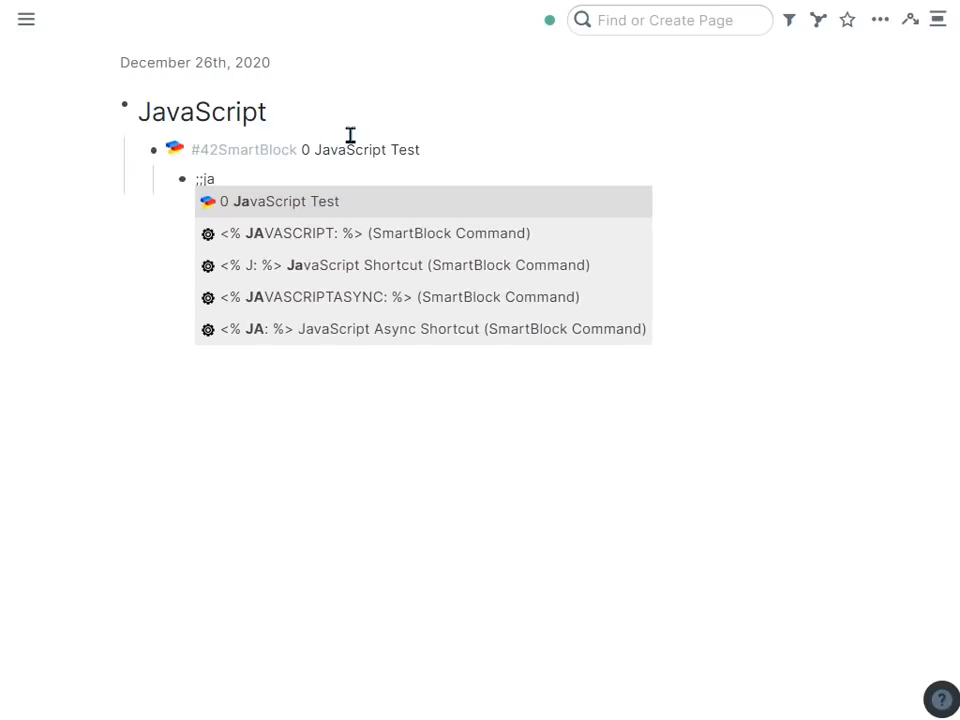
key(Down)
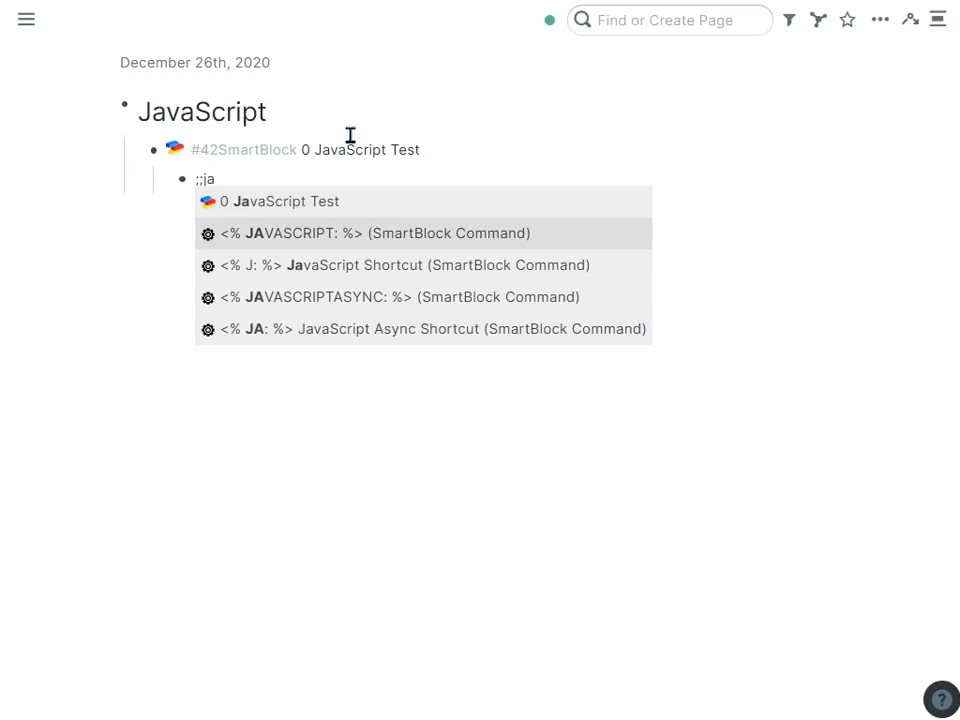
key(Down)
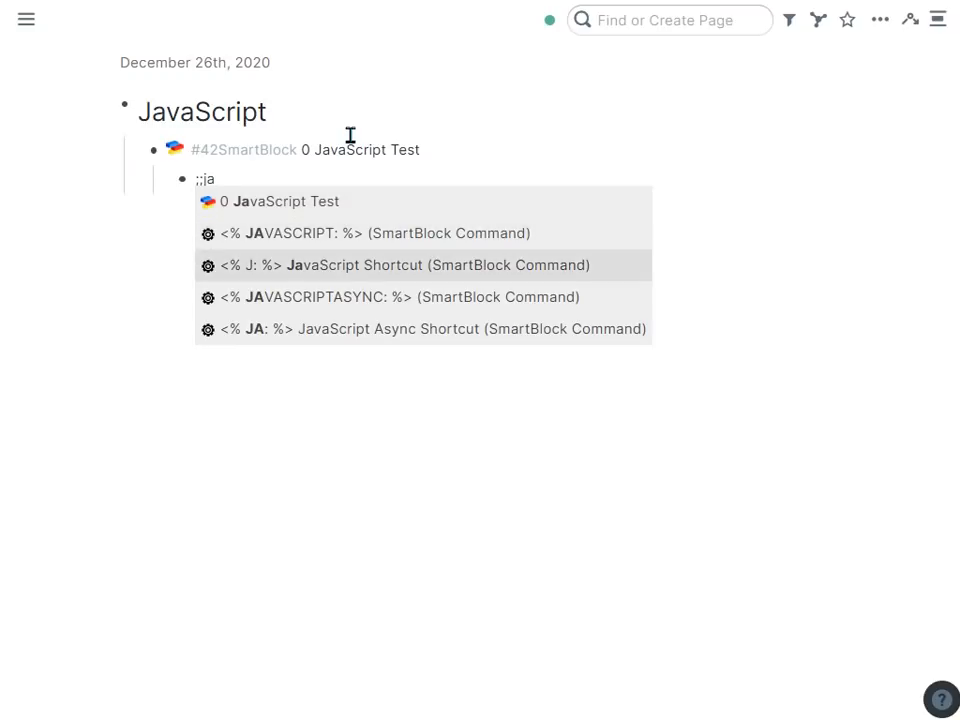
key(Up)
key(Down)
key(Up)
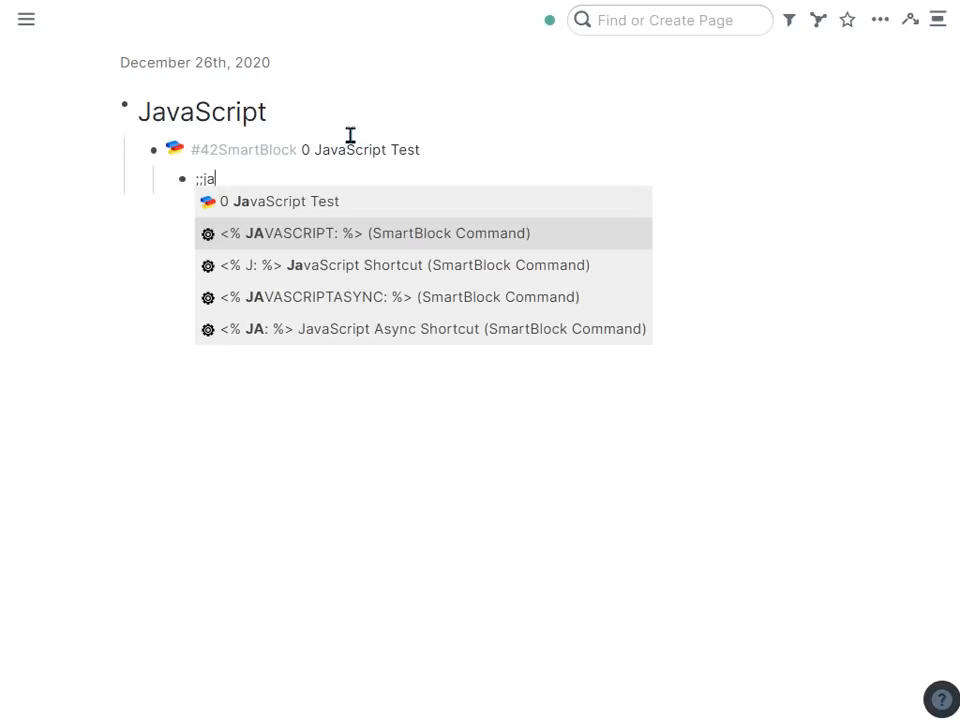
key(Down)
key(Down)
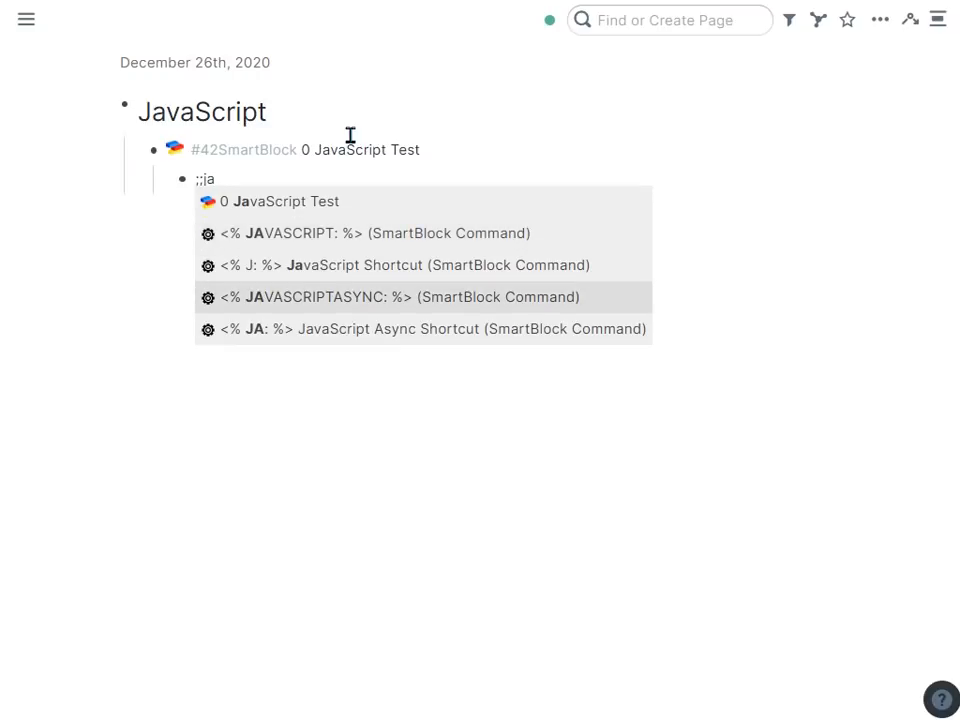
key(Up)
key(Up)
key(Return)
key(End)
Step: Insert an empty <%JAVASCRIPTASYNC:%> command in a new block below the JAVASCRIPT command
key(Return)
text(;;java)
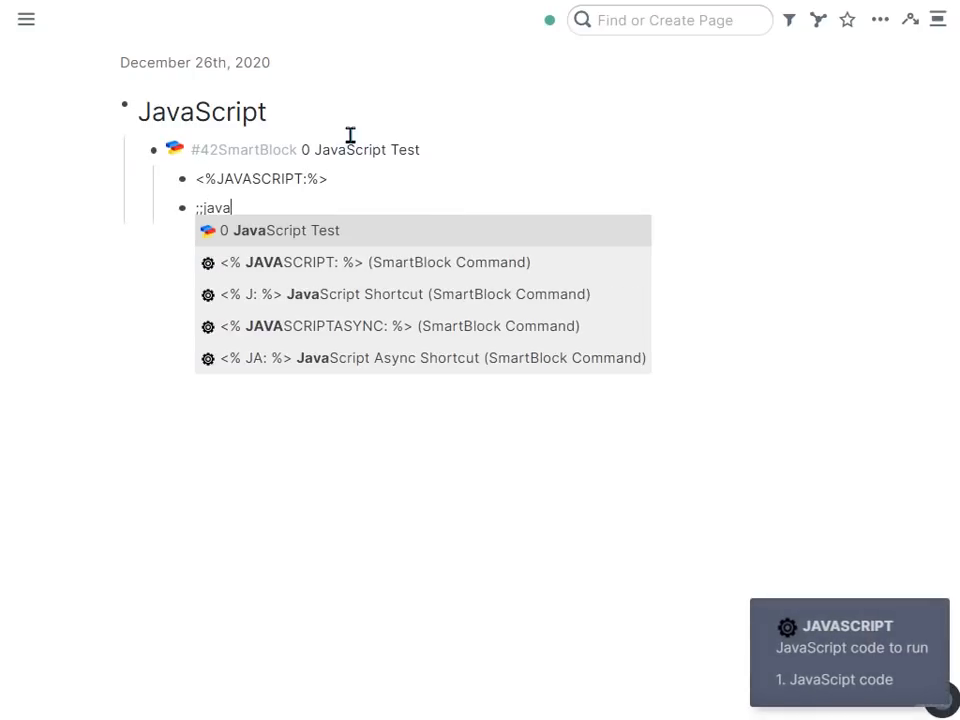
key(Down)
key(Down)
key(Down)
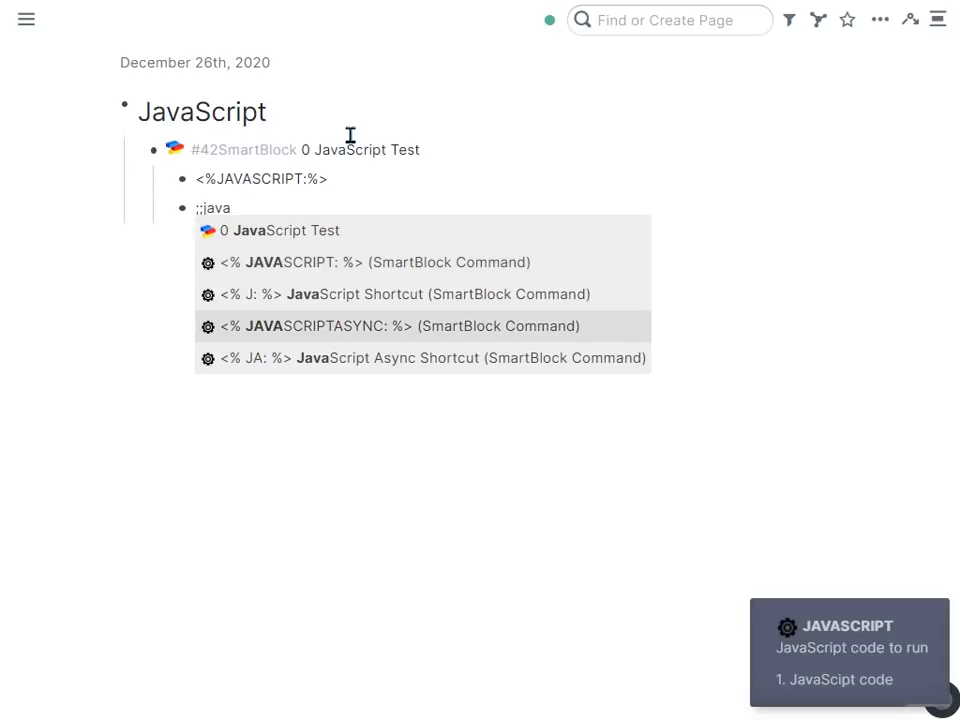
key(Return)
key(End)
Step: Insert an empty <%ONBLOCKEXIT:%> command below JAVASCRIPTASYNC, and add an empty block at the SmartBlock title's level
key(Return)
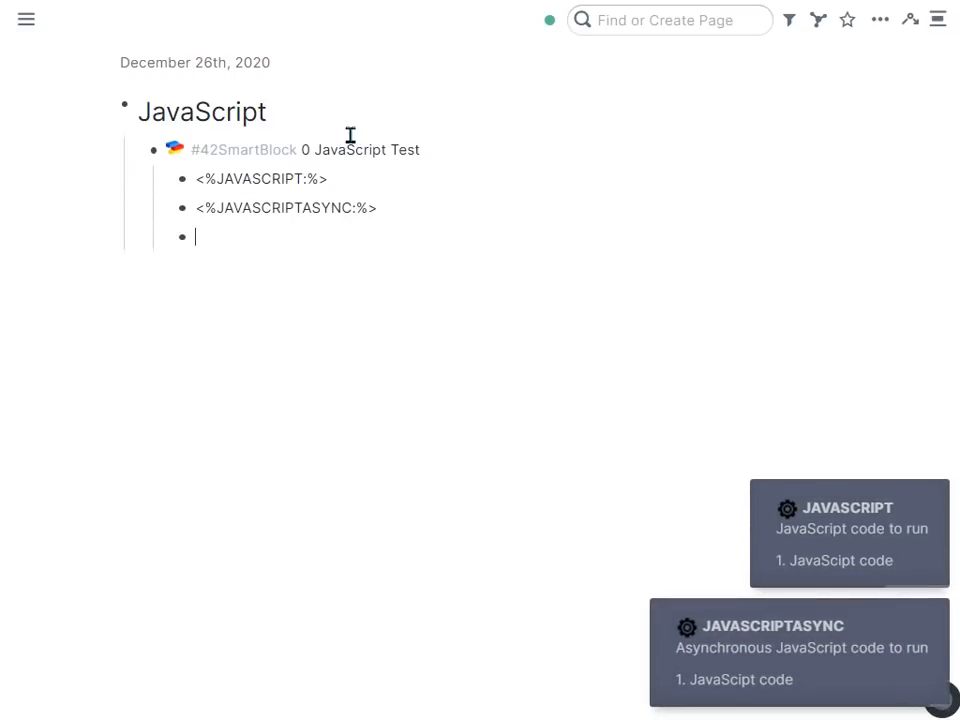
text(;;onb)
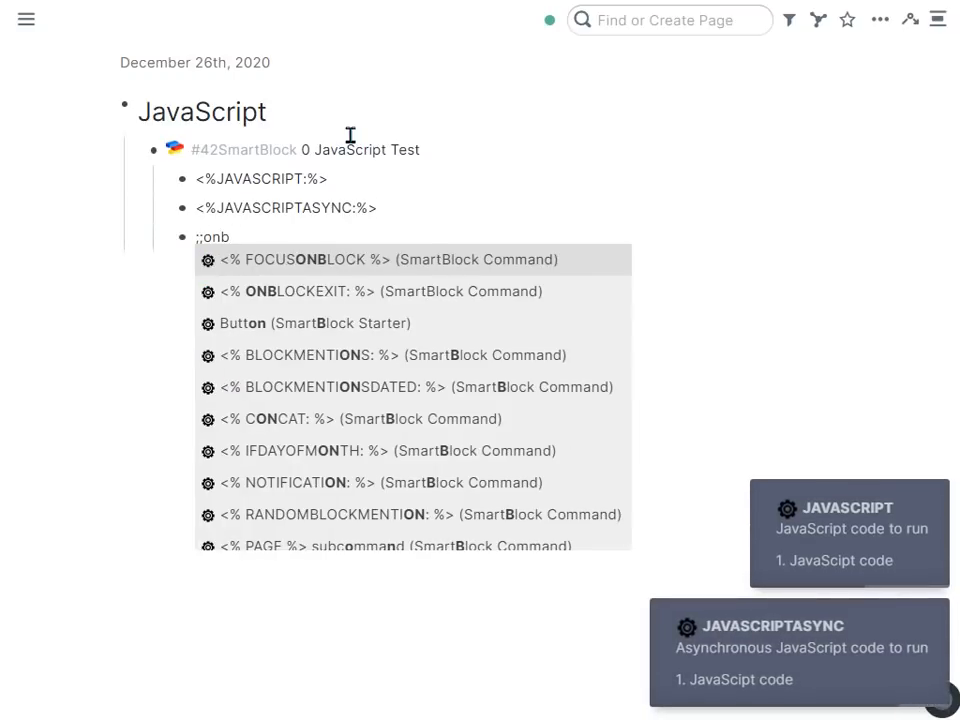
text(lo)
key(Down)
key(Return)
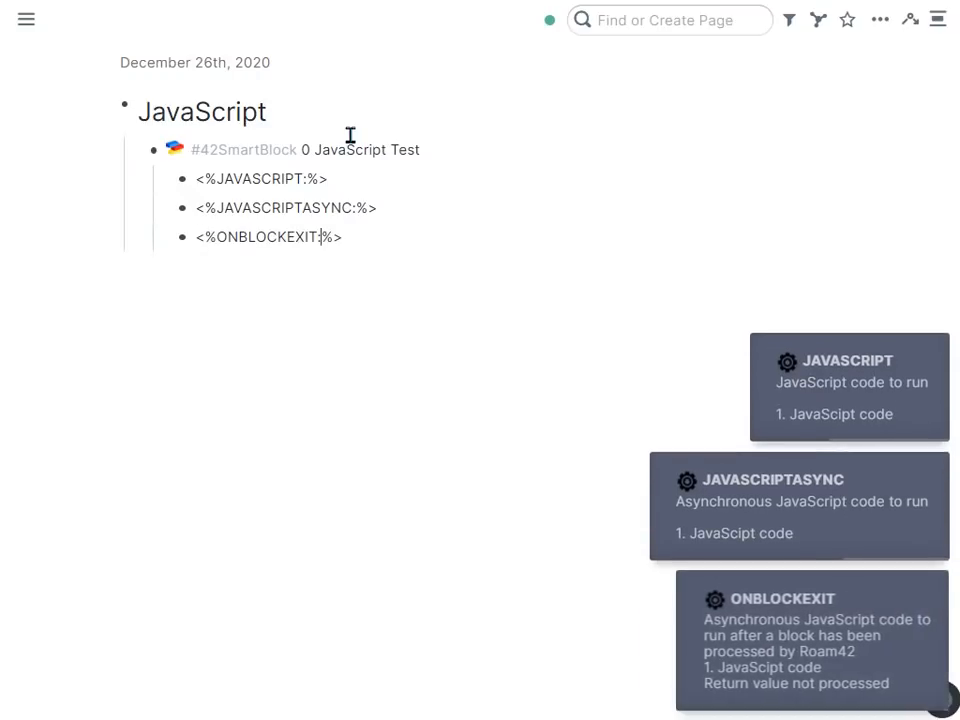
key(Return)
key(shift+Tab)
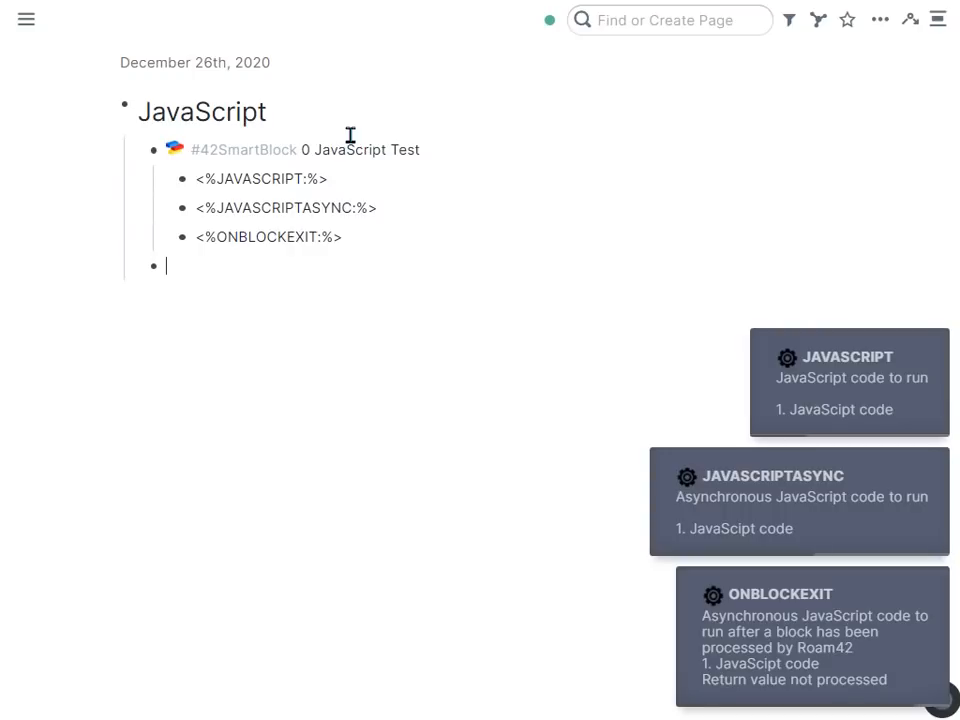
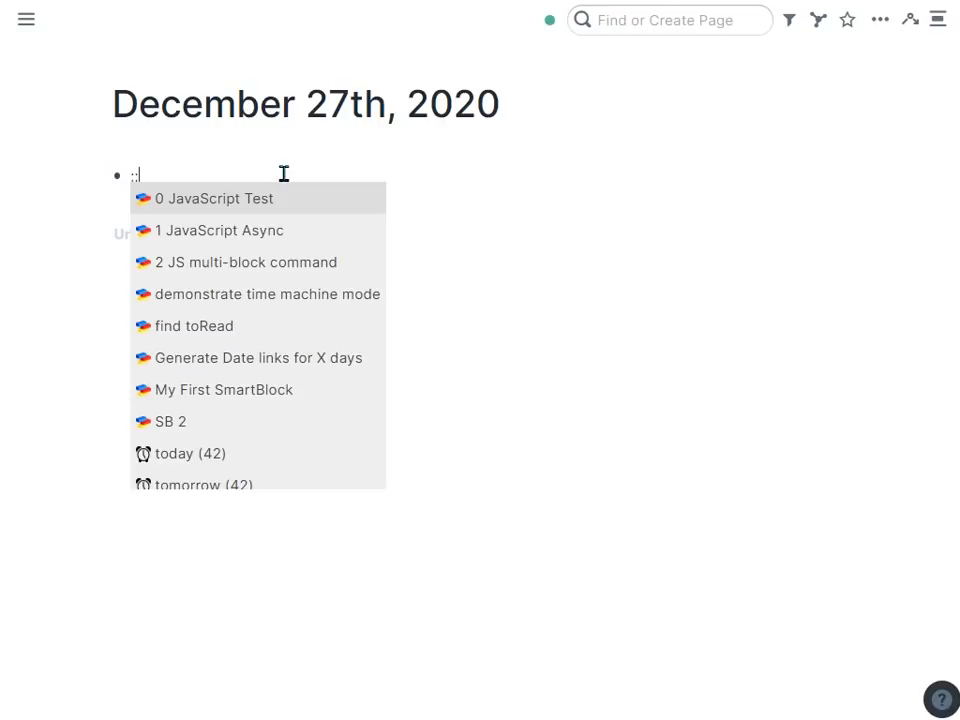
Step: Run the demonstrate time machine mode SmartBlock on the December 27th, 2020 page and clear the date it generates
text(dem)
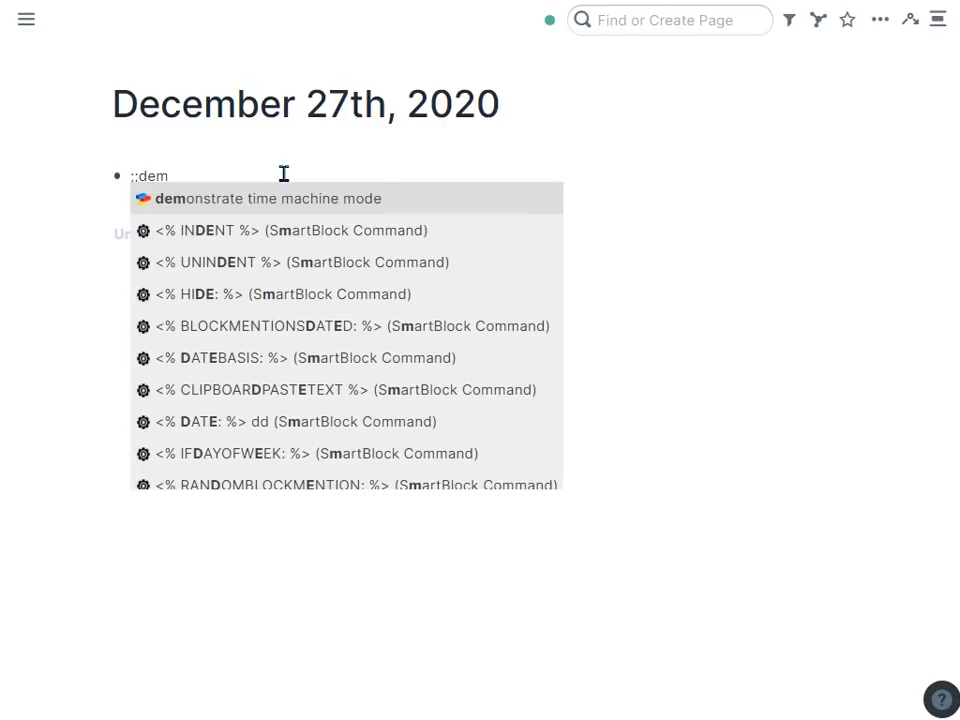
key(Return)
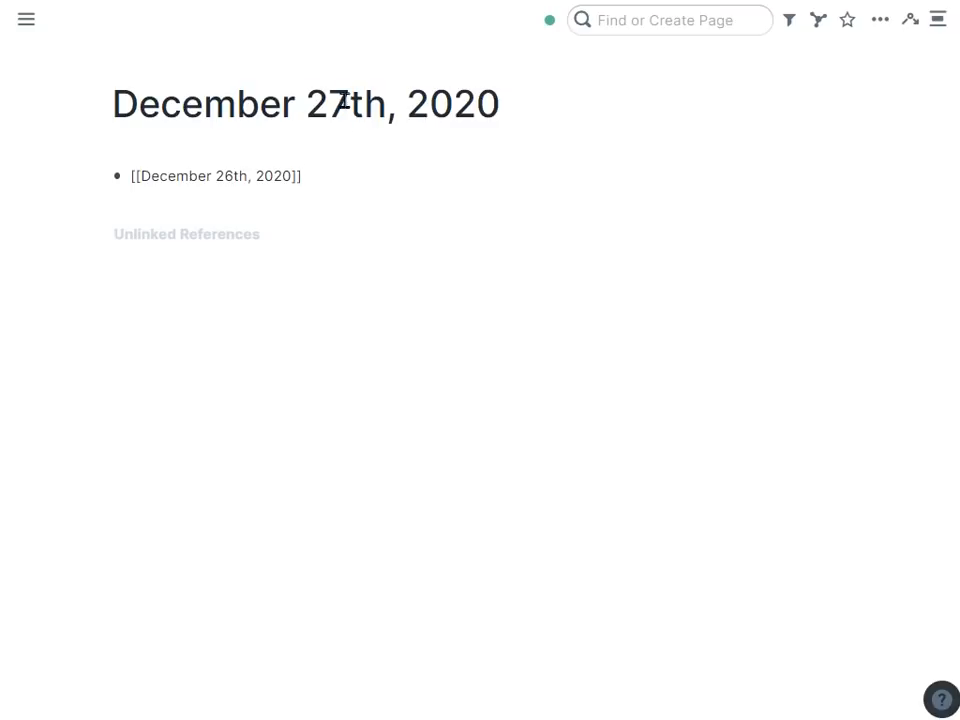
triple_click(433, 179)
key(BackSpace)
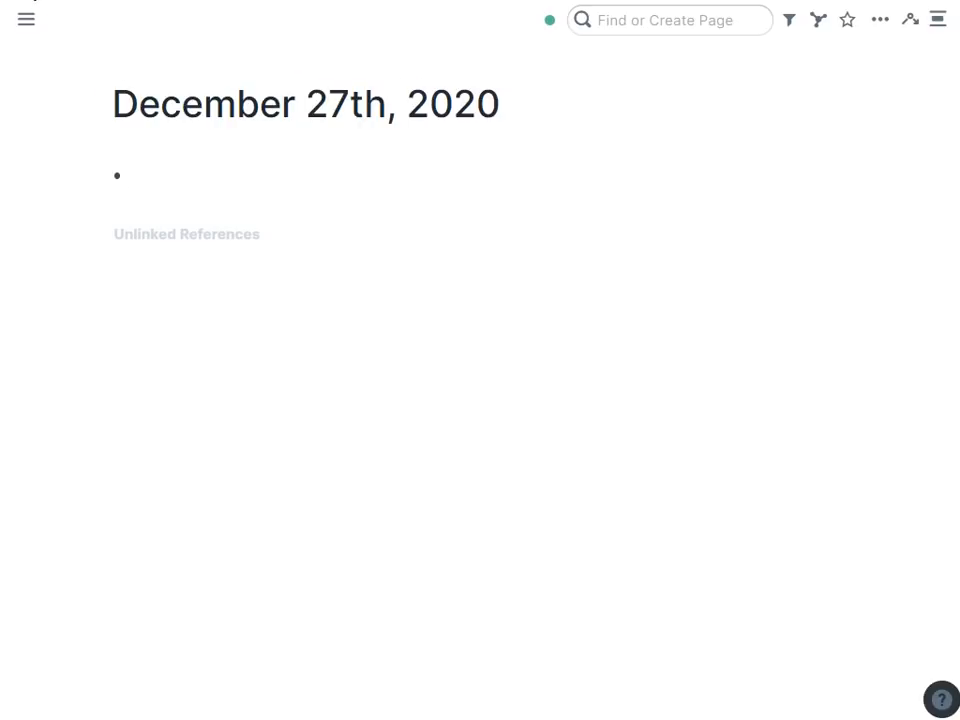
Step: Return to the December 26th, 2020 page and insert a DATEBASIS command above the DATE:today command in the time machine SmartBlock
click(33, 0)
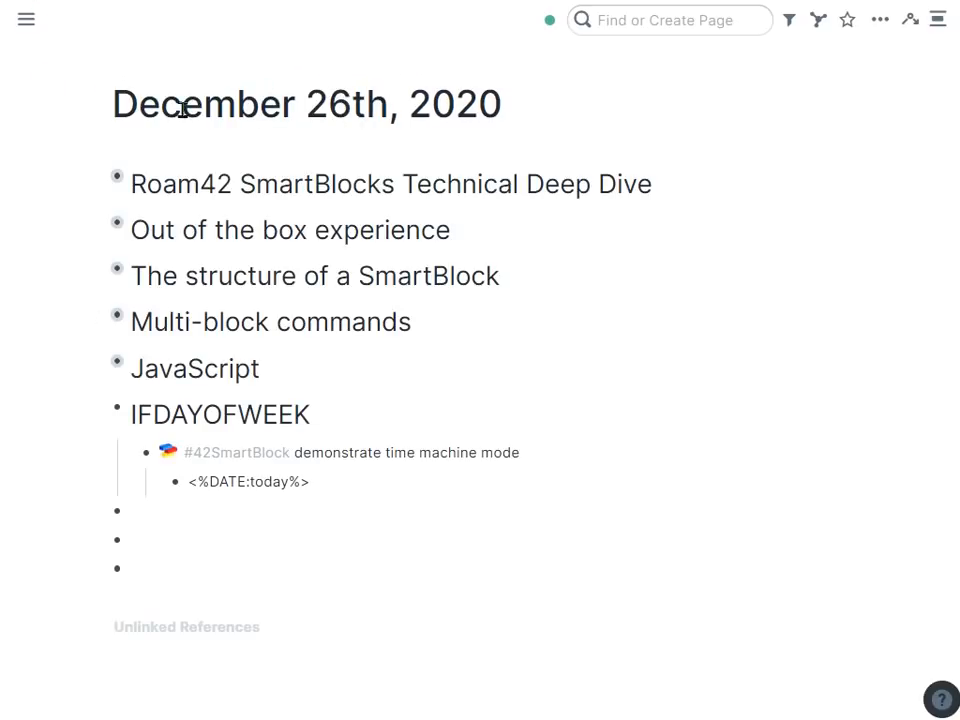
click(544, 461)
click(862, 444)
key(Return)
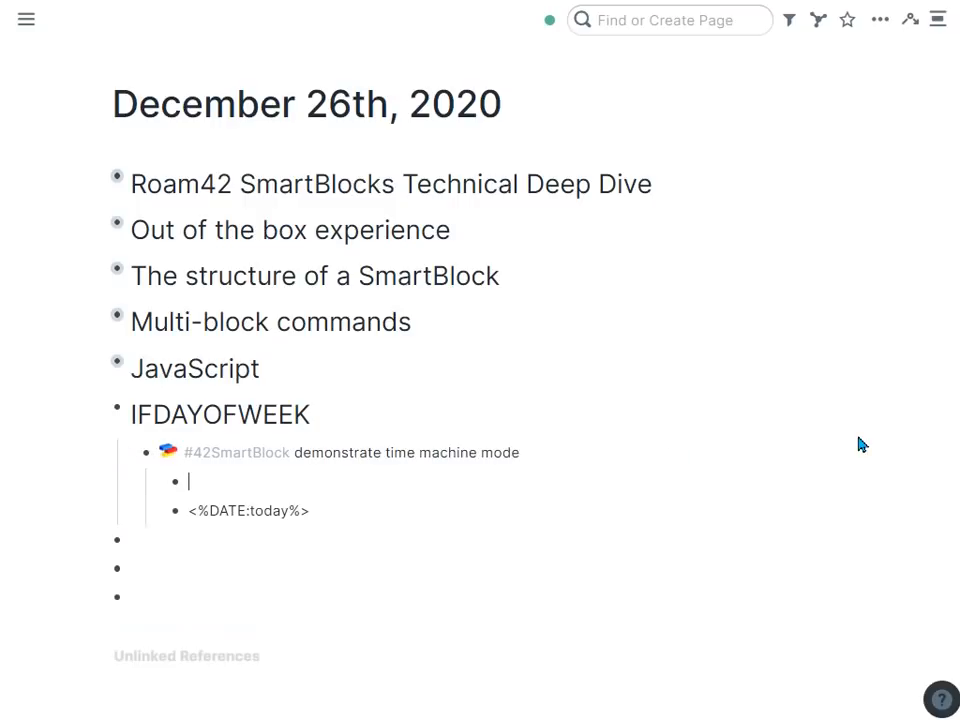
text(;;da)
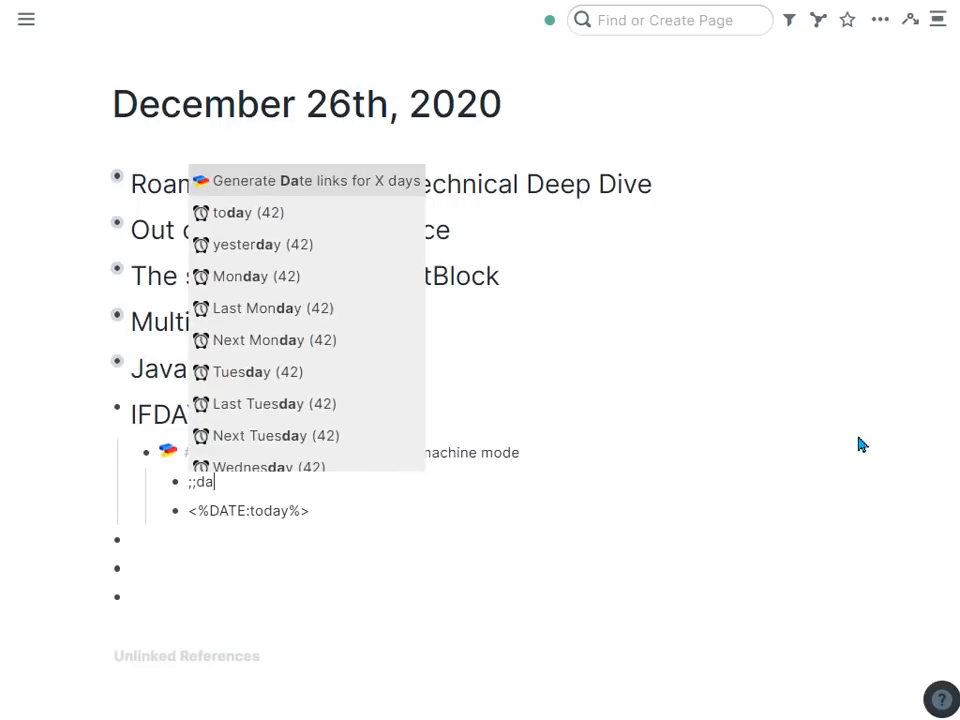
text(teba)
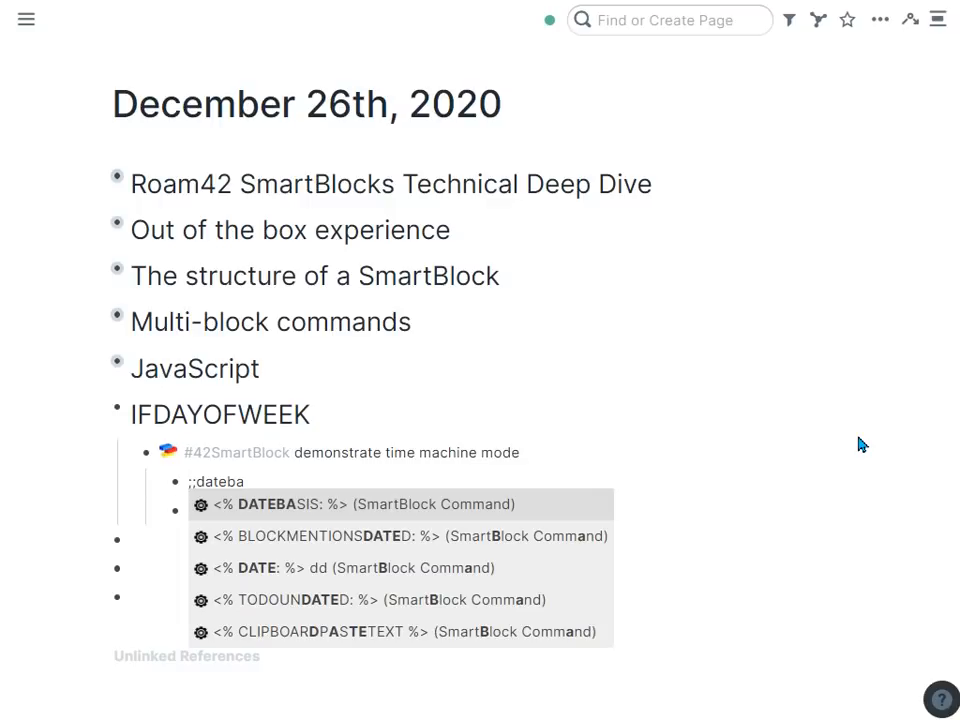
key(Return)
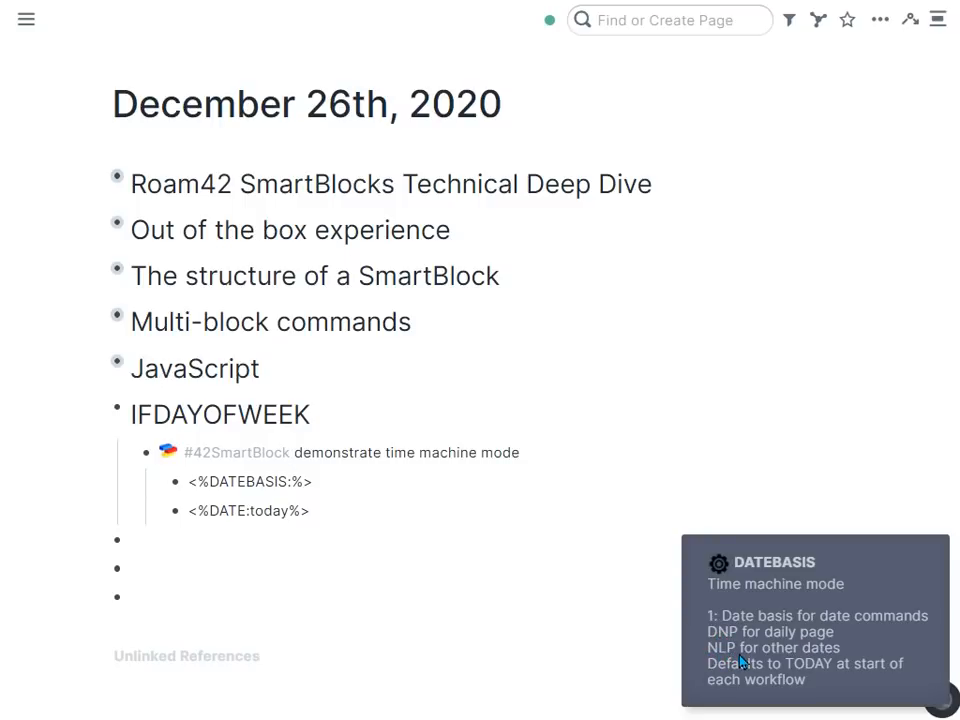
Step: Set the DATEBASIS argument to DNP and add another empty block below the SmartBlock definition
click(524, 481)
key(Left)
key(Left)
text(DNP)
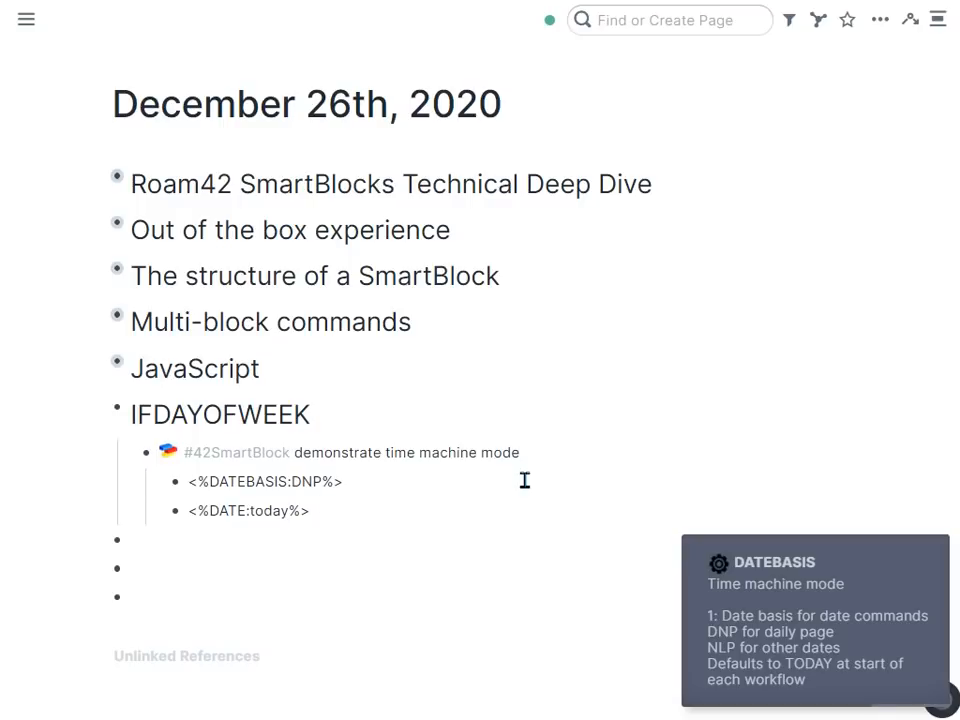
key(ctrl+a)
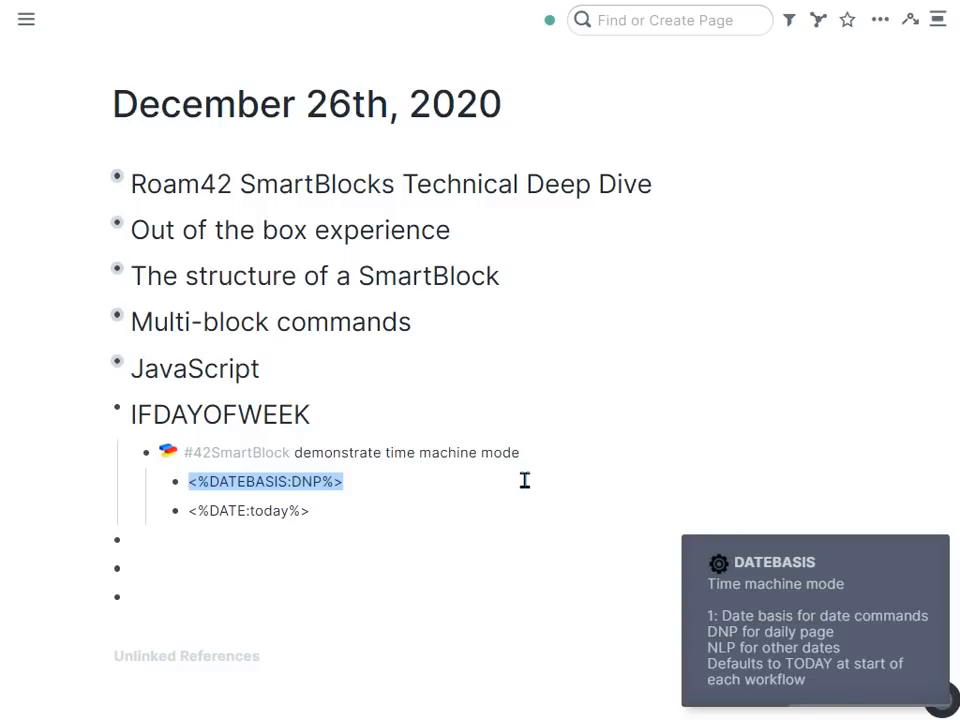
click(296, 573)
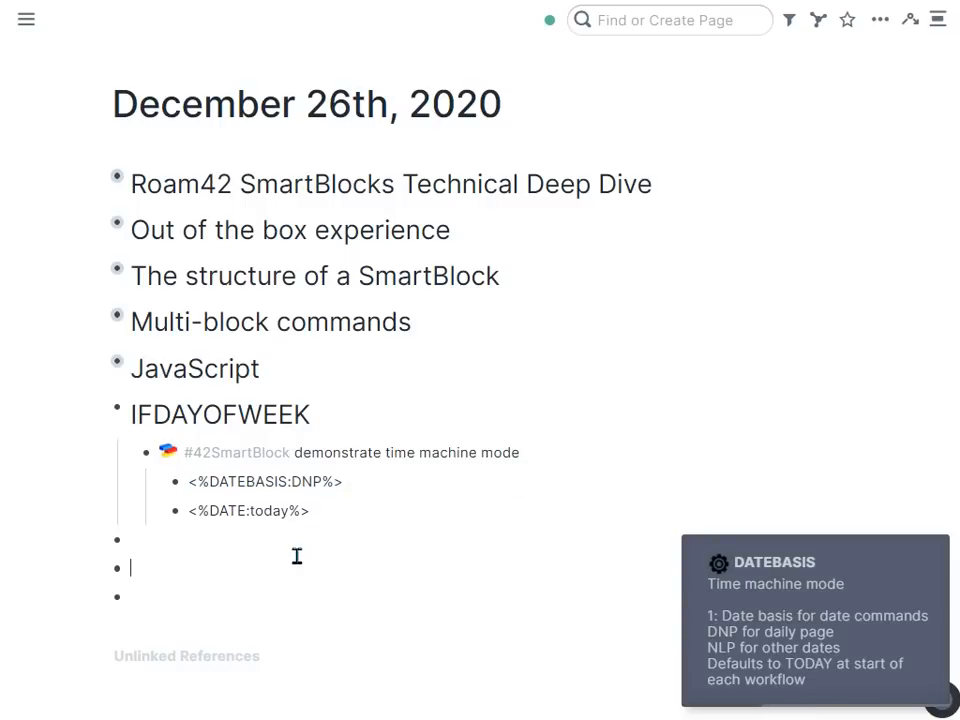
key(Return)
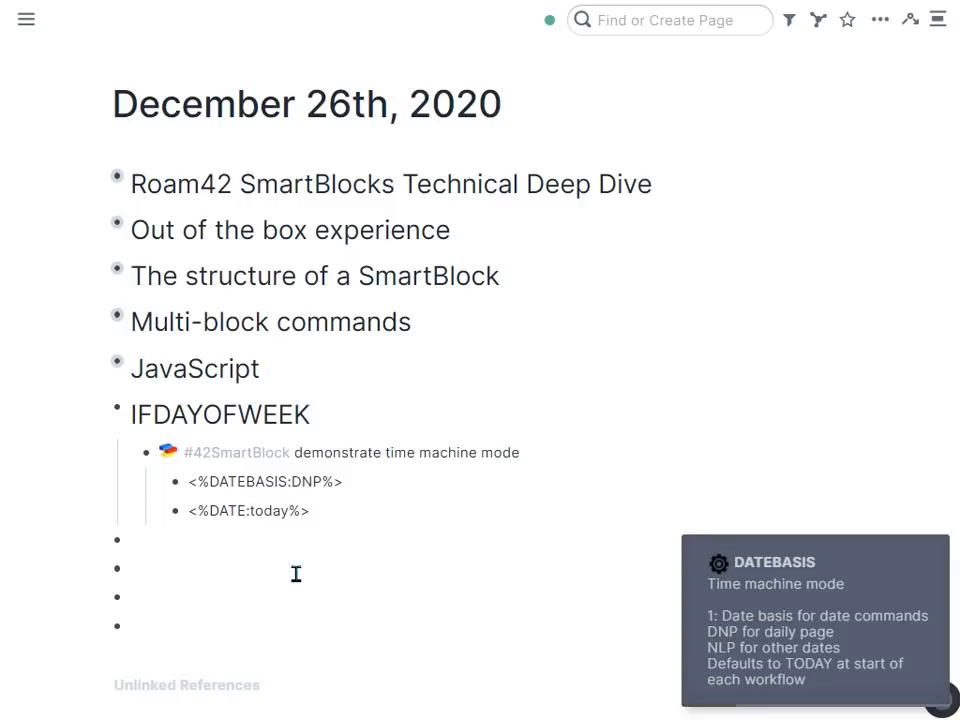
Step: Run the demonstrate time machine mode SmartBlock in an empty block below its definition on the December 26th, 2020 page
text(do)
key(BackSpace)
key(BackSpace)
key(BackSpace)
key(Return)
text(;;)
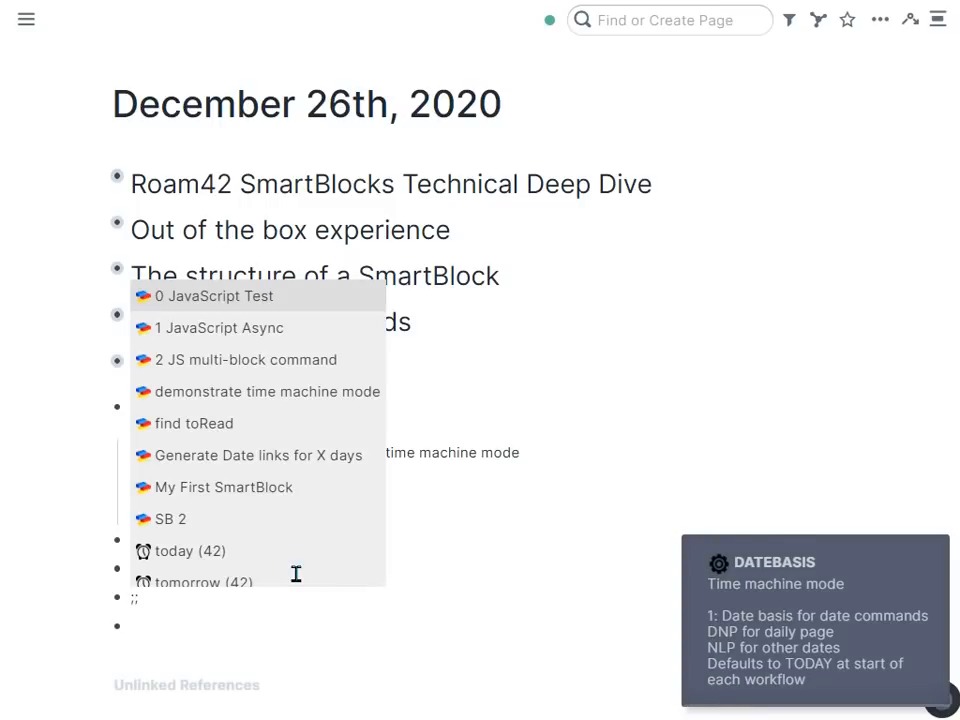
text(dem)
key(Return)
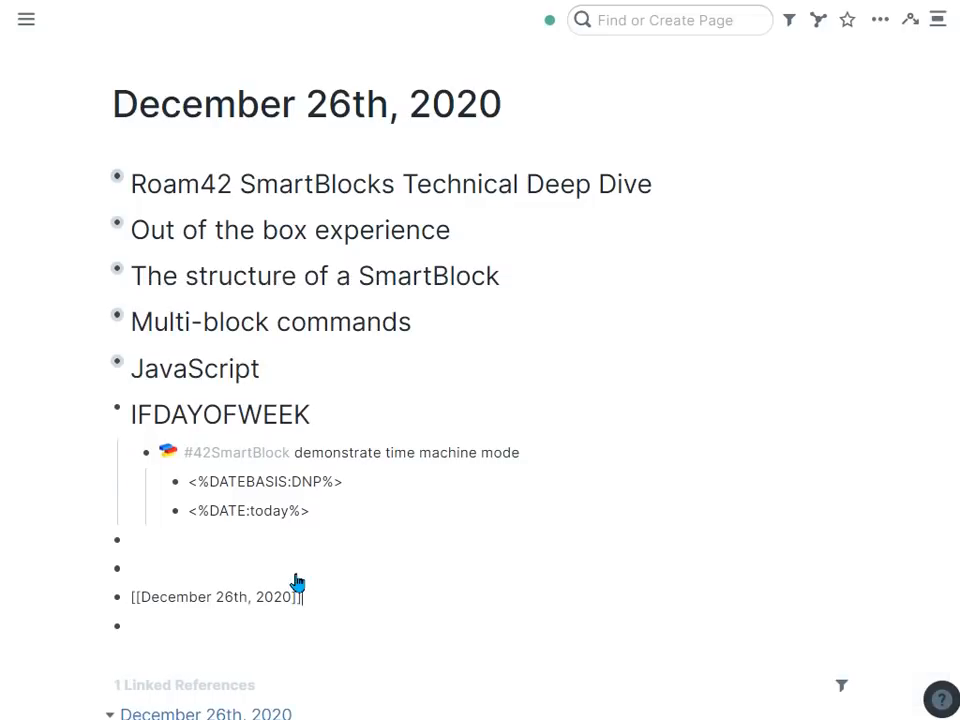
Step: Open the December 27th, 2020 daily page and run the demonstrate time machine mode SmartBlock there
click(910, 19)
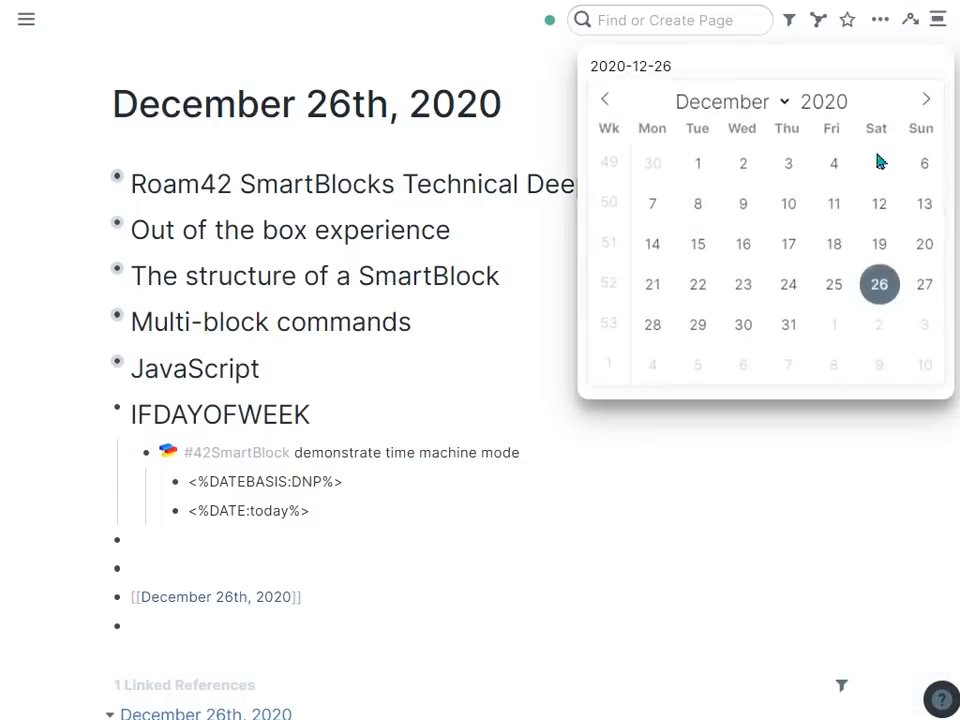
click(922, 286)
click(262, 174)
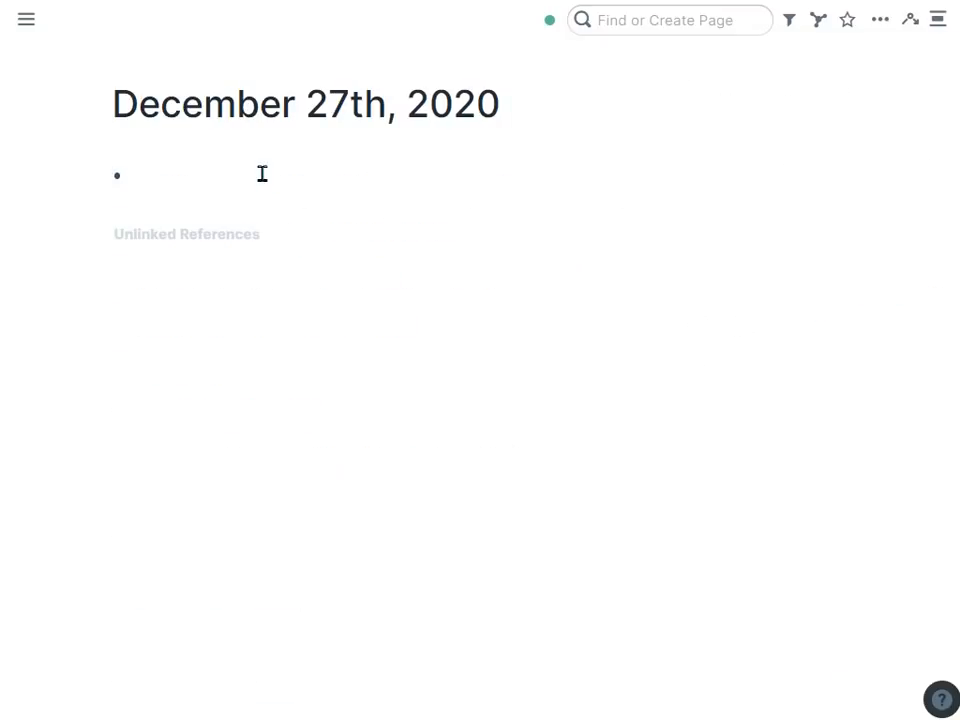
text(;;de)
key(Return)
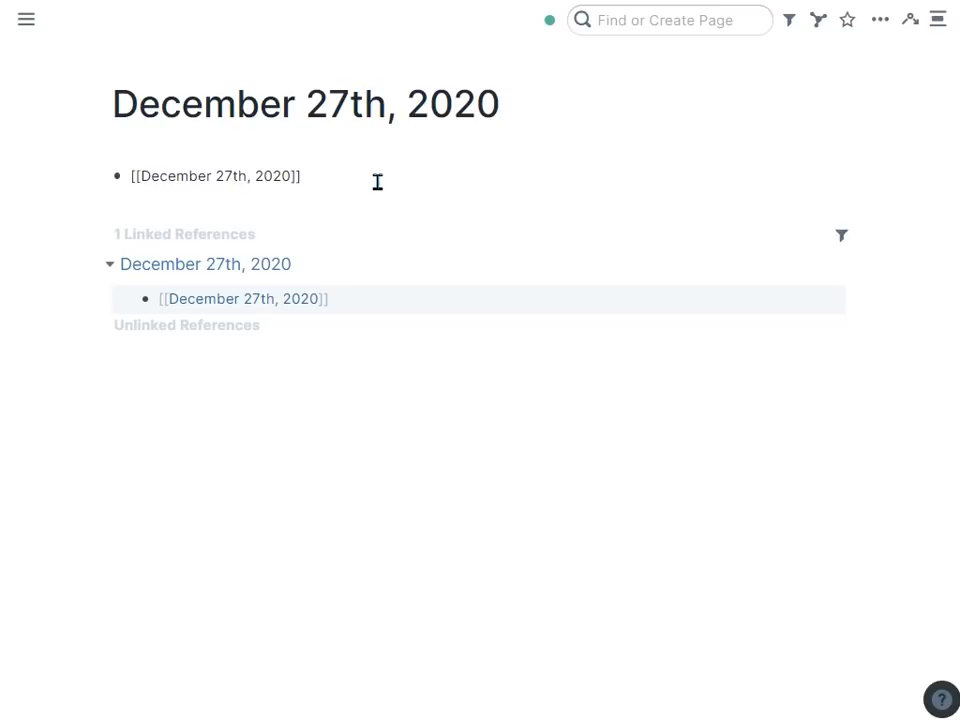
Step: Run the demonstrate time machine mode SmartBlock on the December 31st, 2020 page and clear the date it generates
click(909, 22)
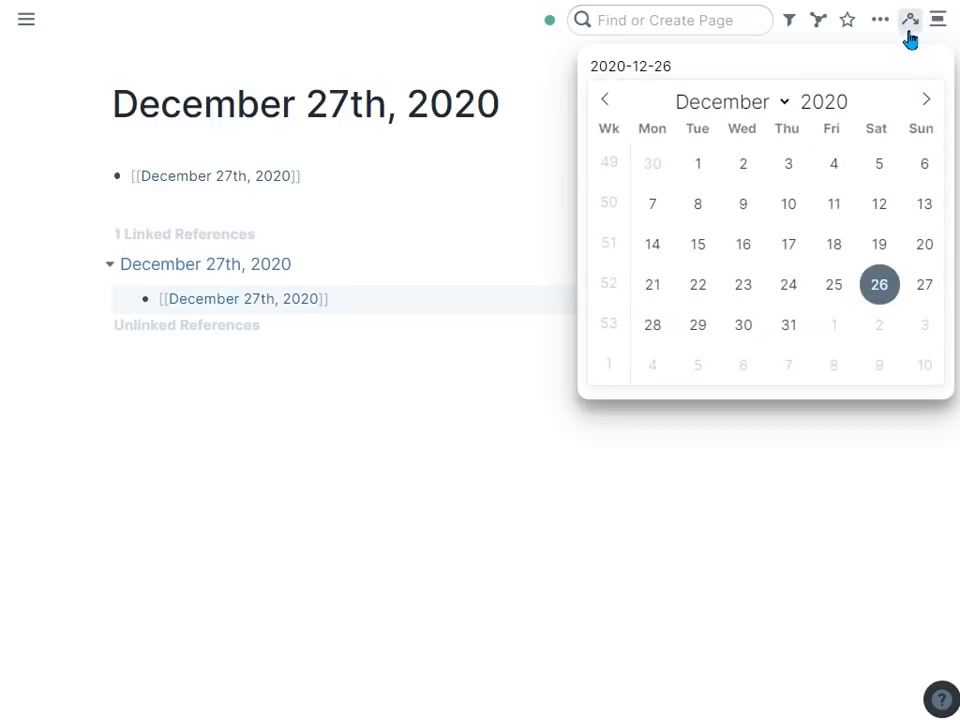
click(786, 324)
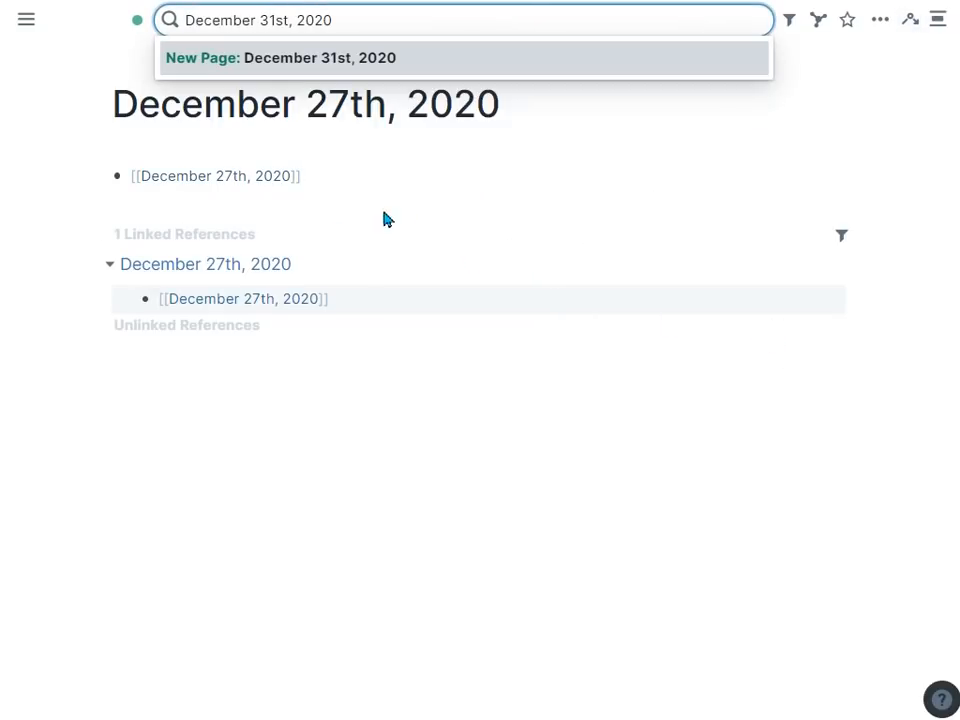
click(333, 178)
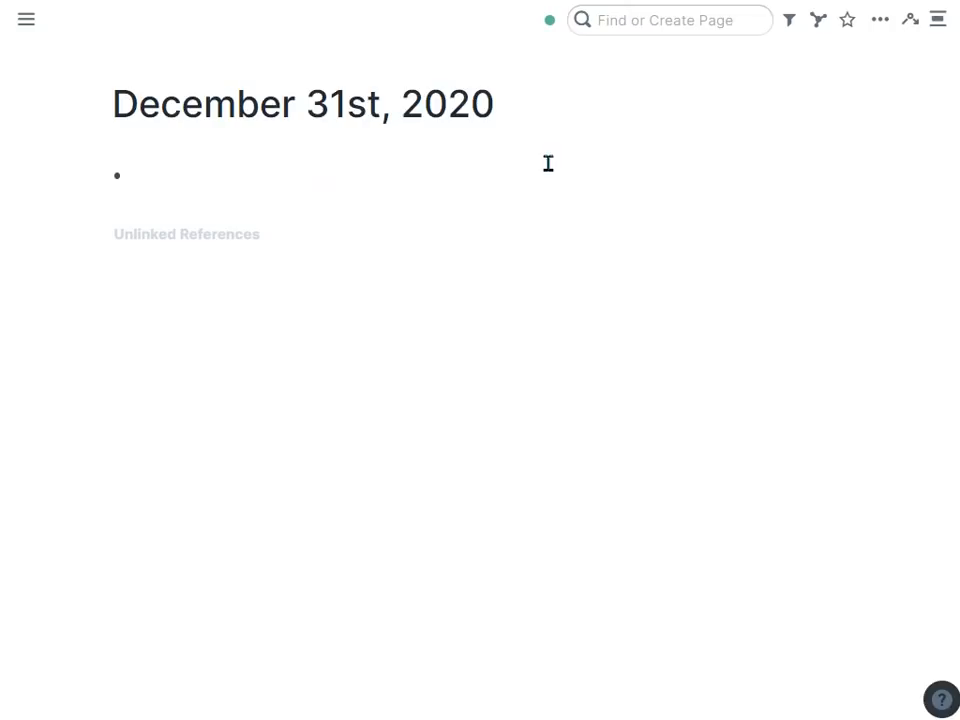
text(;;dem)
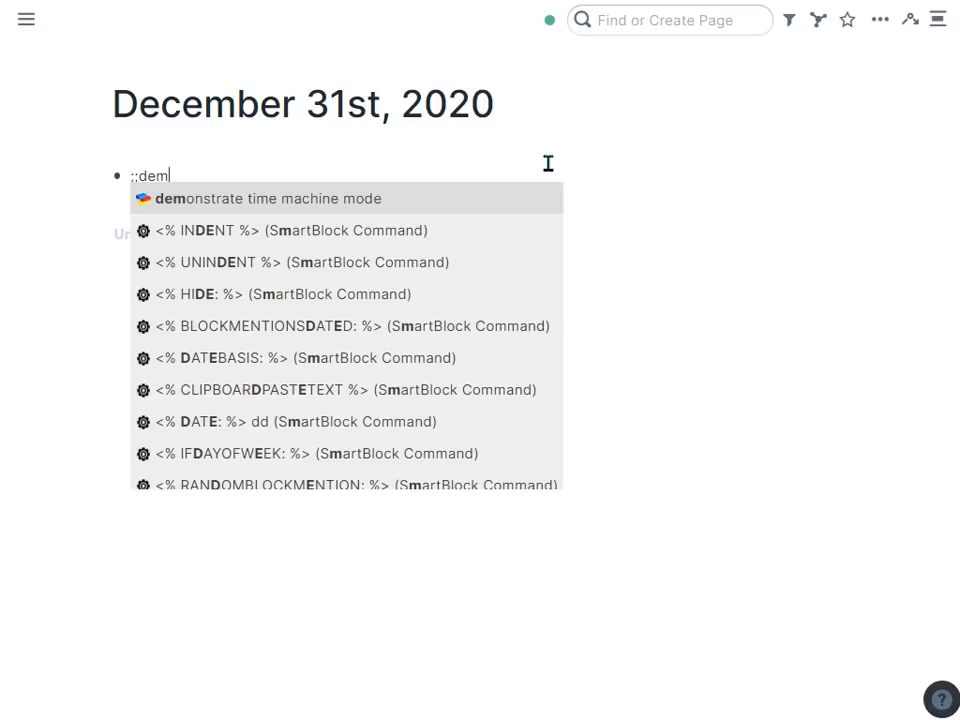
key(Return)
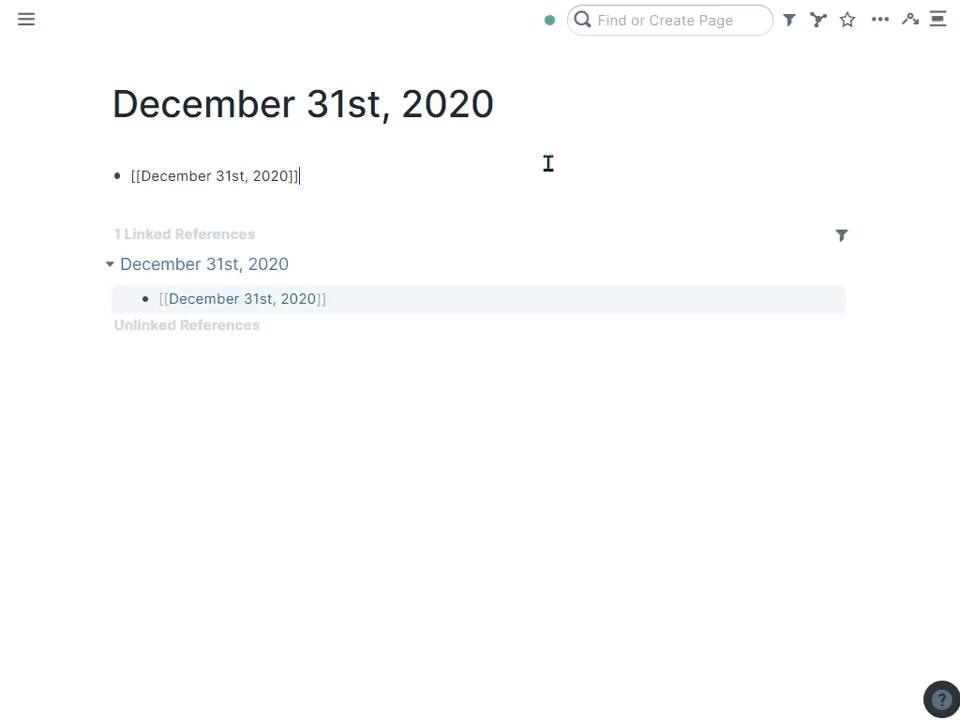
key(ctrl+a)
key(BackSpace)
Step: Create a page named test, run the demonstrate time machine mode SmartBlock on it and clear the generated date
click(622, 28)
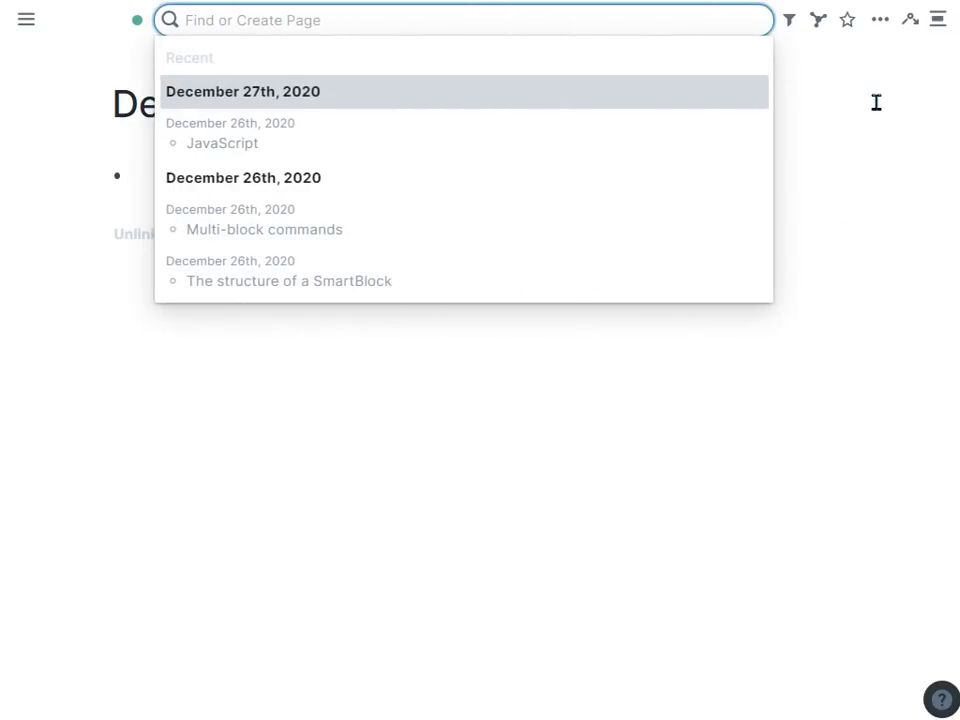
text(test)
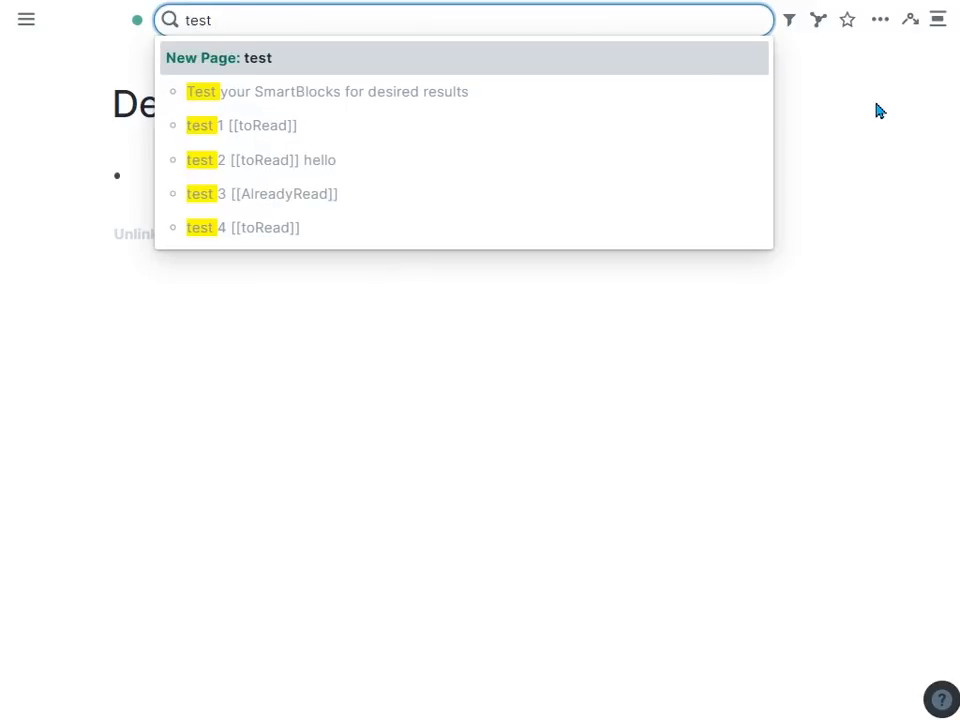
key(Return)
click(212, 185)
text(;;de)
key(Return)
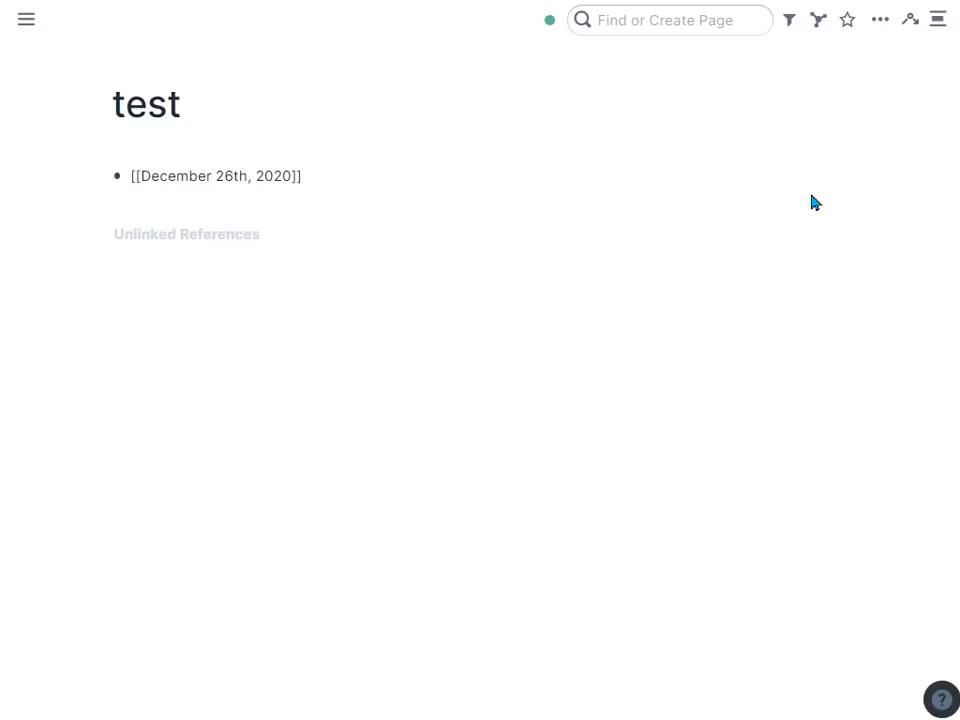
key(ctrl+a)
key(BackSpace)
Step: Return to the December 26th, 2020 page and clear the generated date below the SmartBlock definition
key(alt+Left)
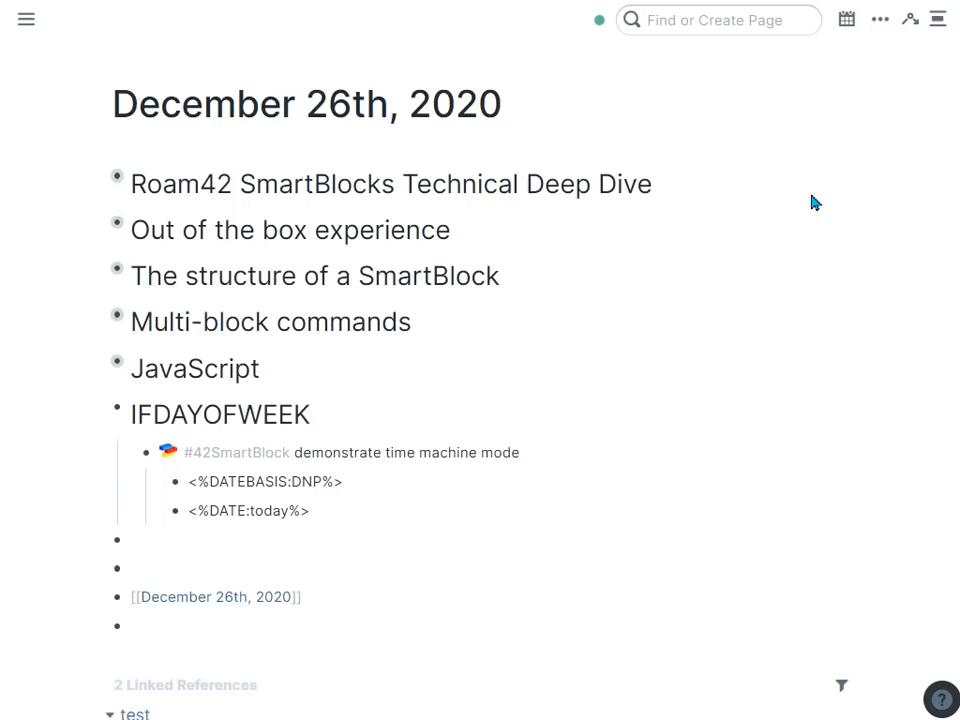
scroll(409, 542, down, 2)
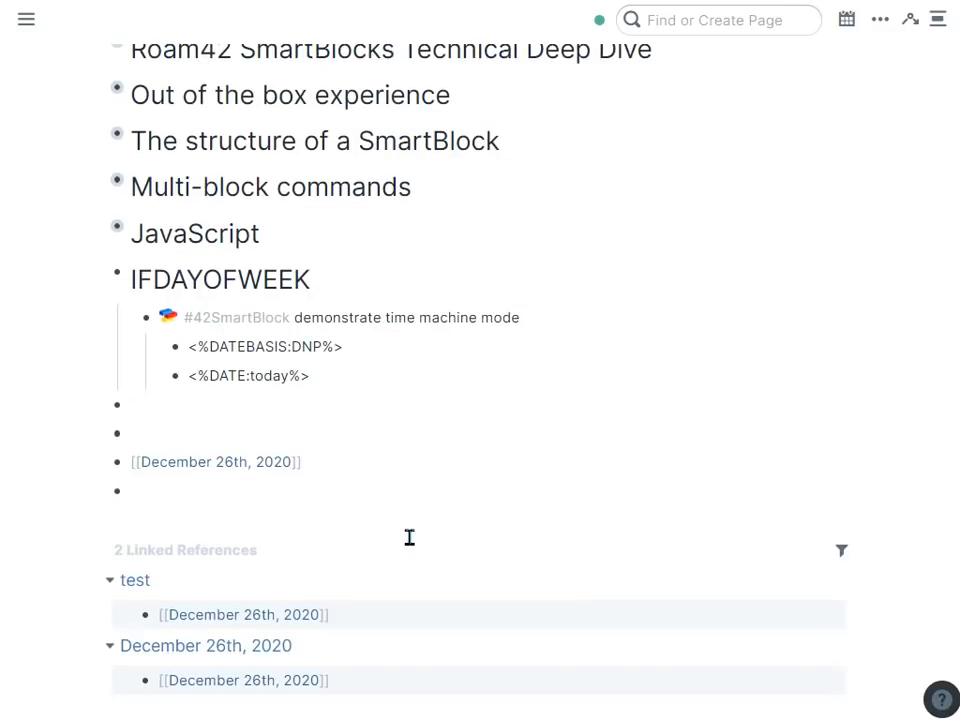
click(388, 450)
key(ctrl+a)
key(BackSpace)
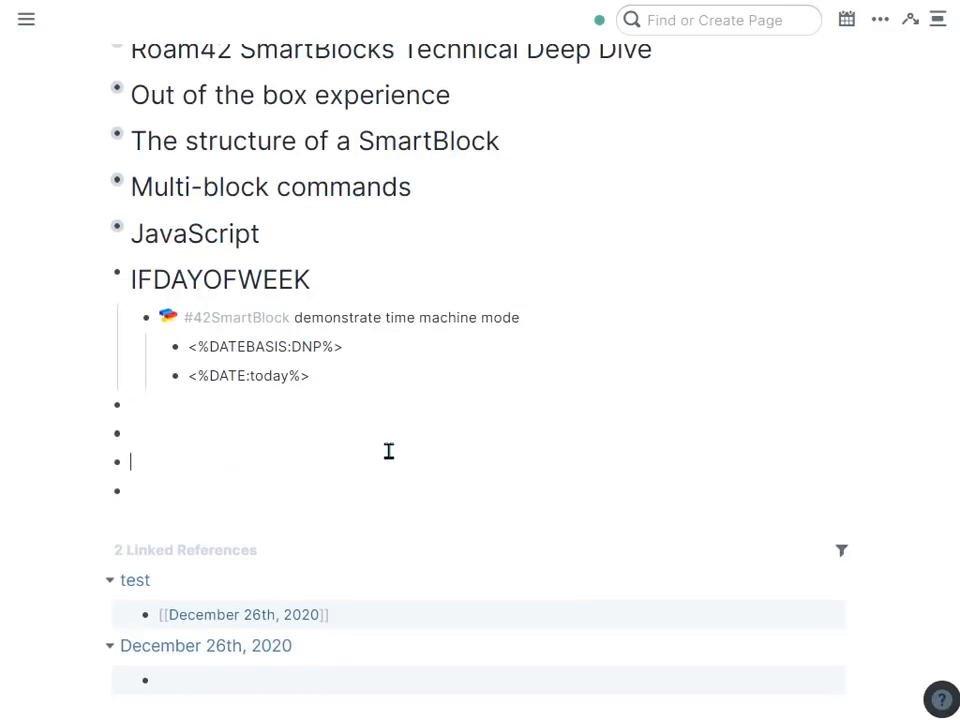
Step: Add an empty block below the DATE:today command and prefix the command with "Reference date:"
click(621, 374)
key(ctrl+a)
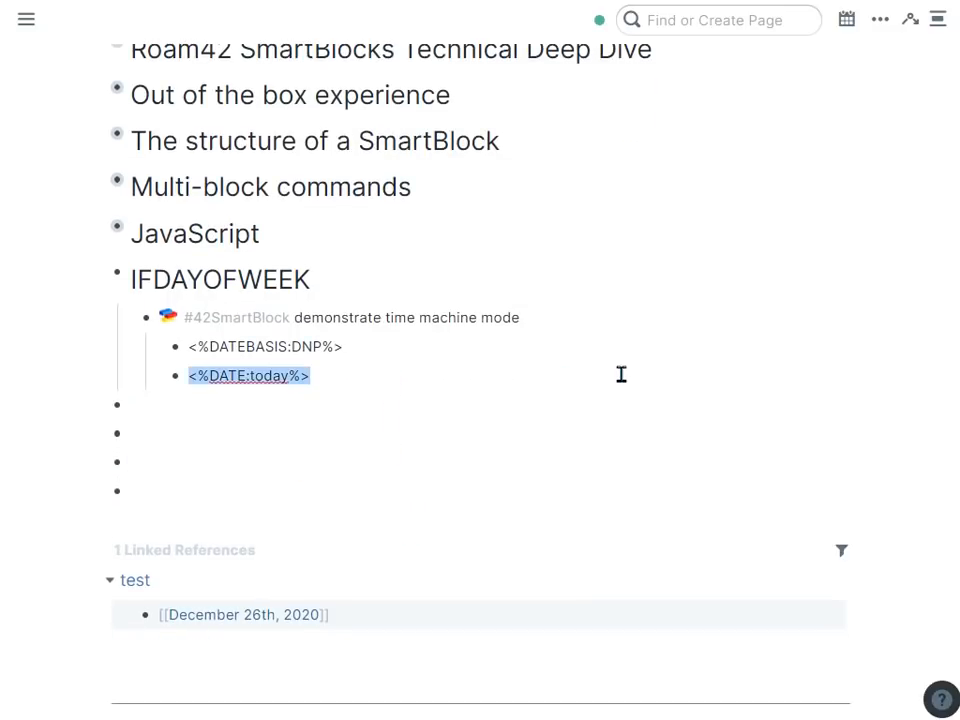
click(621, 374)
key(Return)
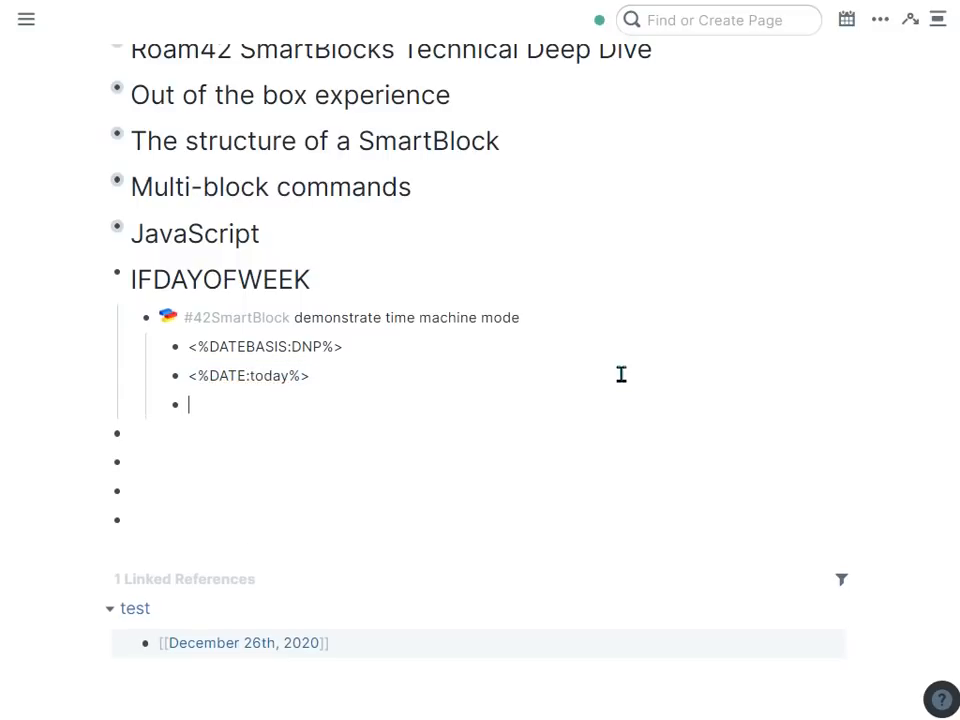
key(Up)
text(Reference date)
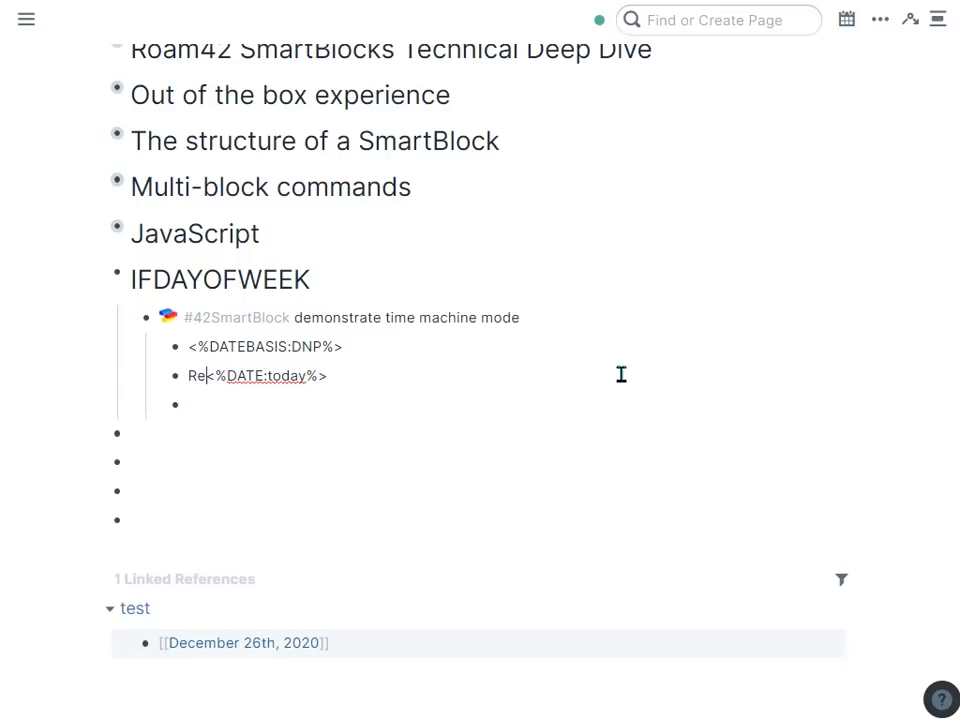
text(:)
Step: Insert an IFDAYOFWEEK command with argument 1 in the SmartBlock's last block, followed by the text "Today is monday"
key(Down)
text(::ifd)
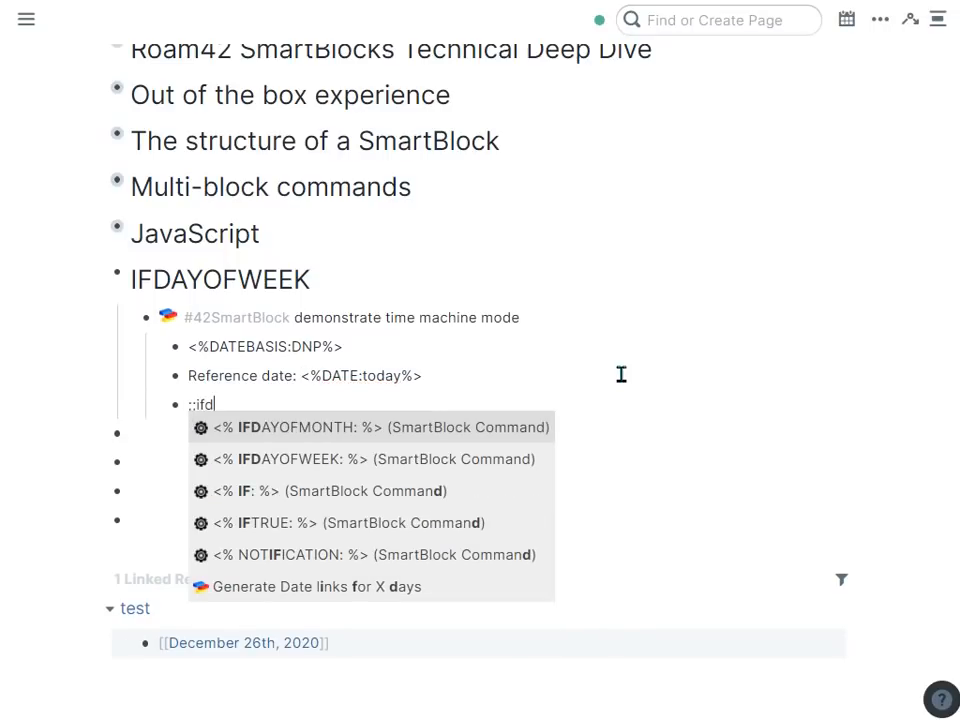
key(Down)
key(Return)
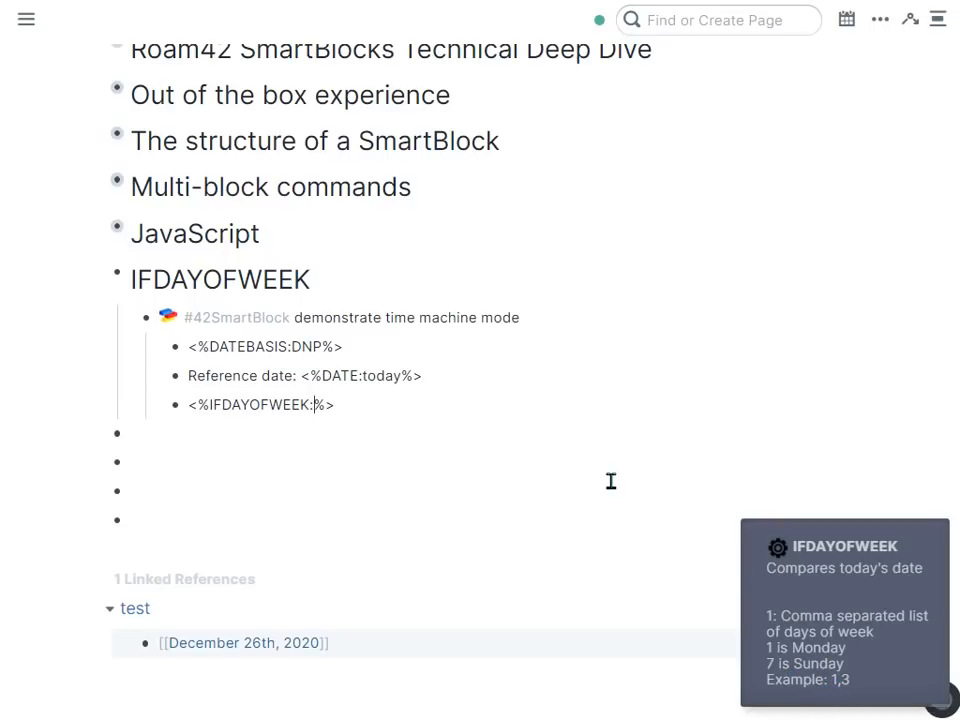
click(452, 402)
key(Left)
key(Left)
text(1)
key(Down)
text(Today is monday)
Step: Run the extended time machine SmartBlock in an empty block below its definition, compare the output with its commands, and delete the output block
click(422, 480)
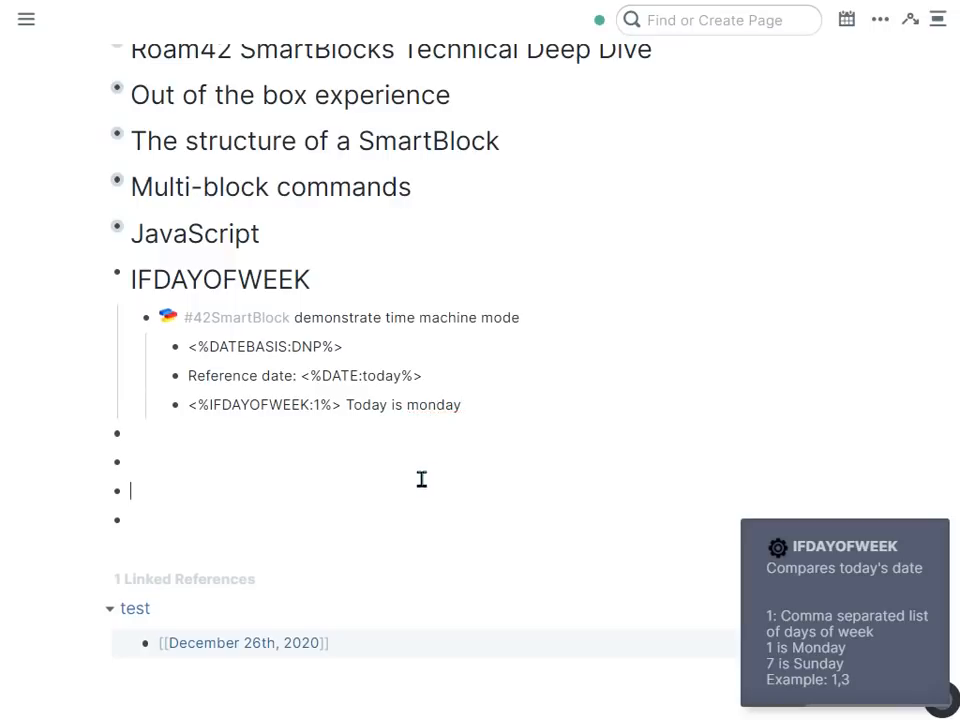
scroll(422, 465, up, 2)
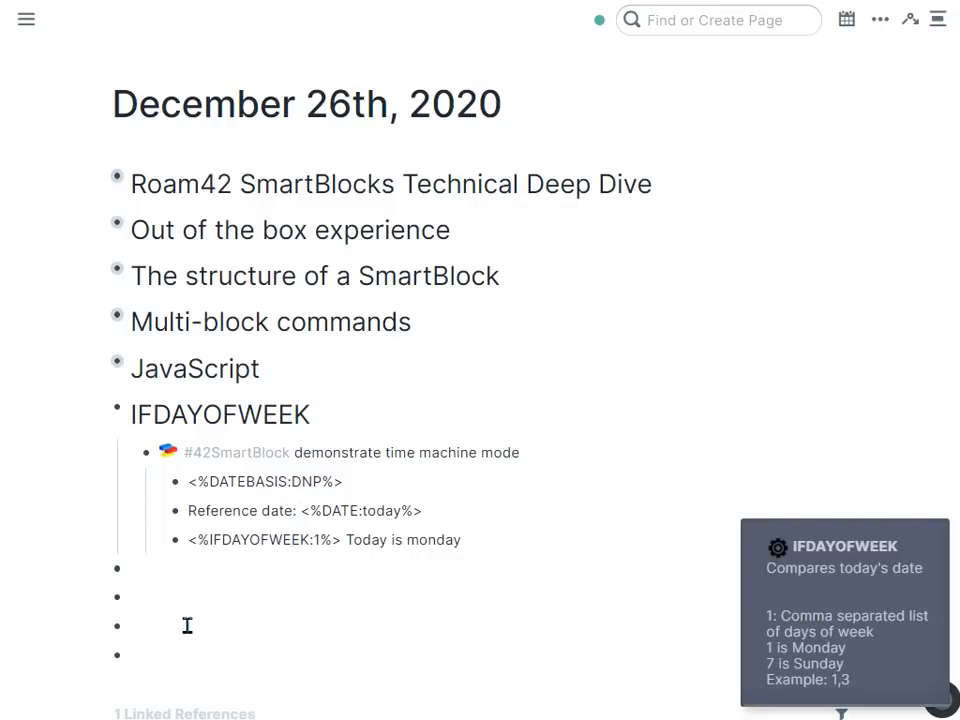
text(;;dem)
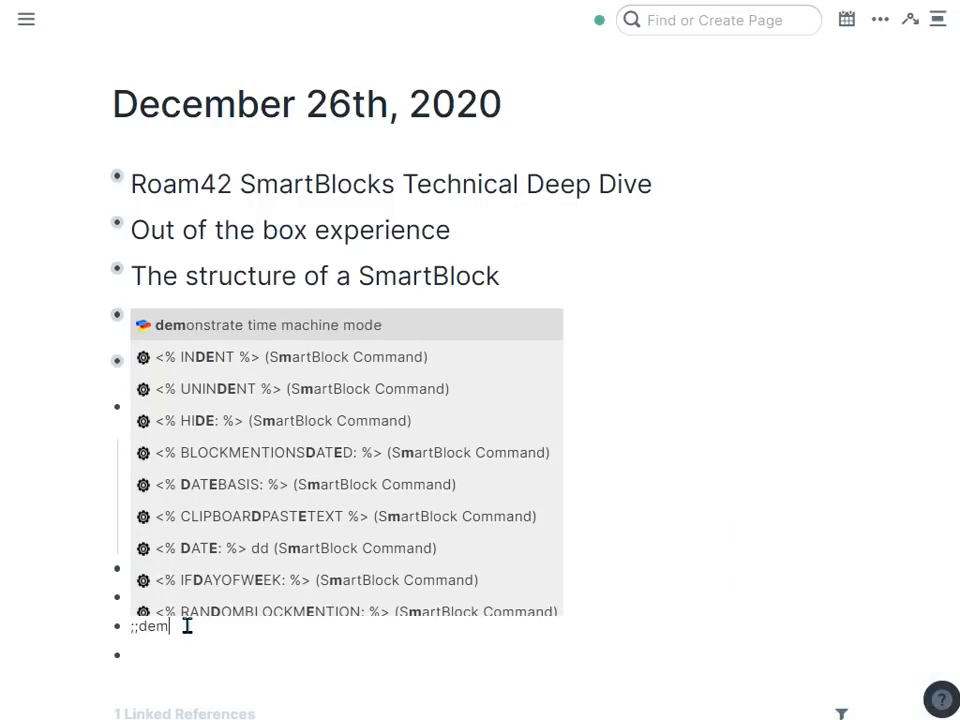
key(Return)
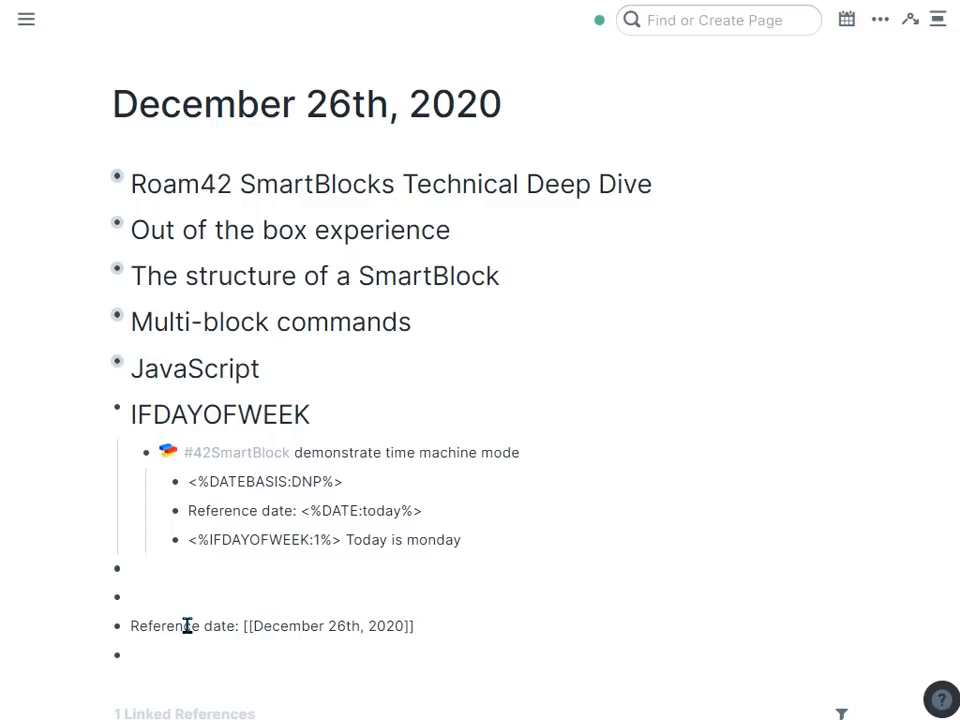
double_click(281, 511)
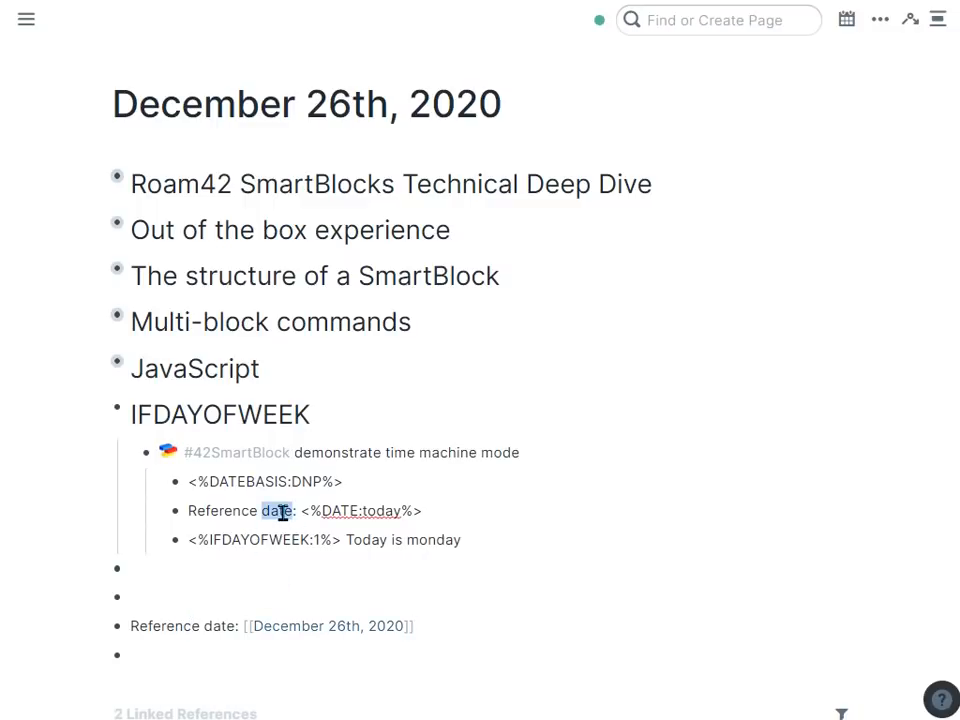
double_click(293, 540)
drag(478, 628, 67, 619)
key(Delete)
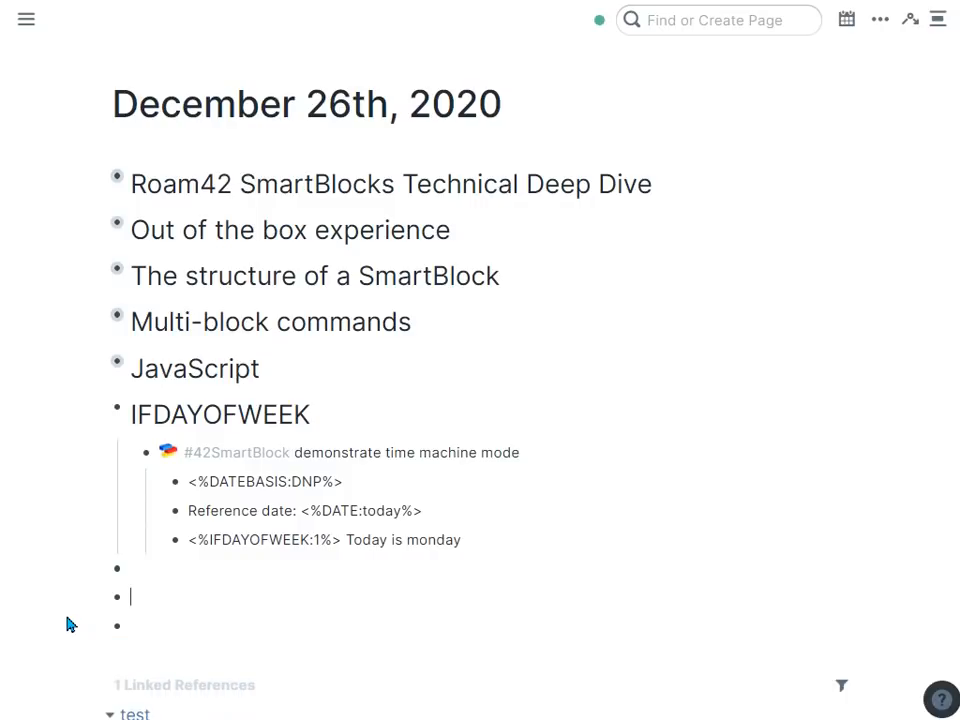
Step: Clear the old date on the December 27th, 2020 page, run the time machine SmartBlock there, and clear its output
click(912, 26)
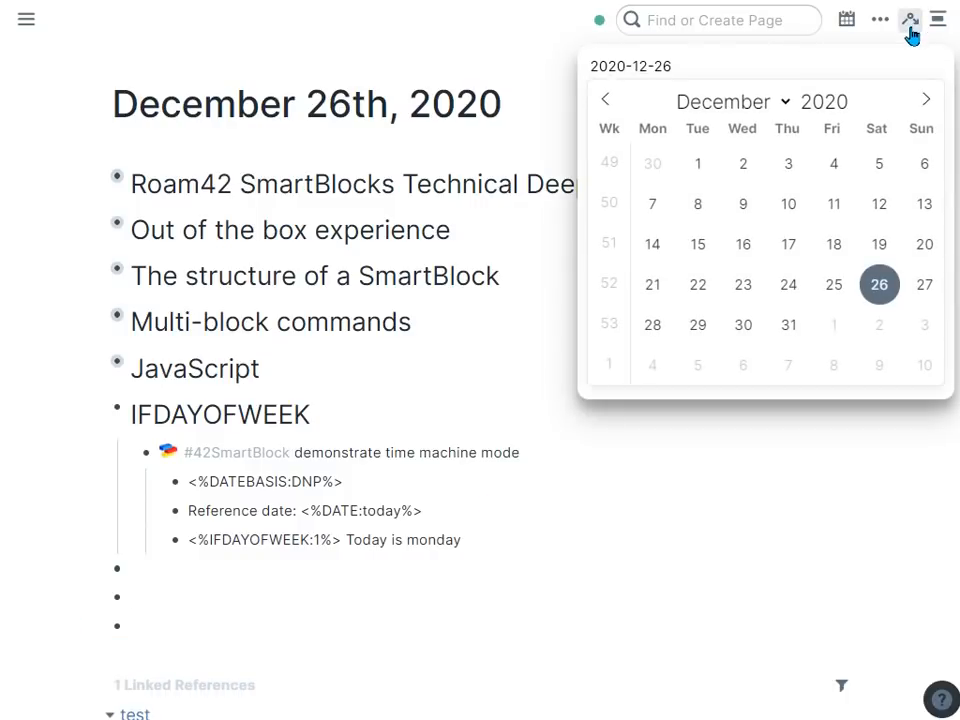
click(922, 290)
click(557, 186)
key(ctrl+a)
key(BackSpace)
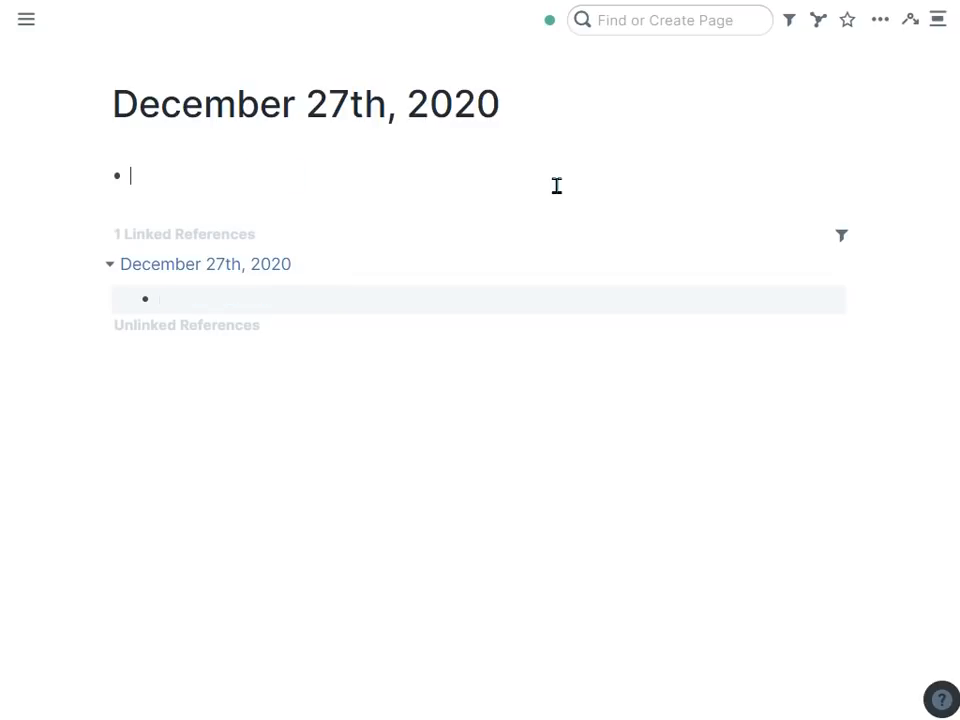
text(;;de)
key(Return)
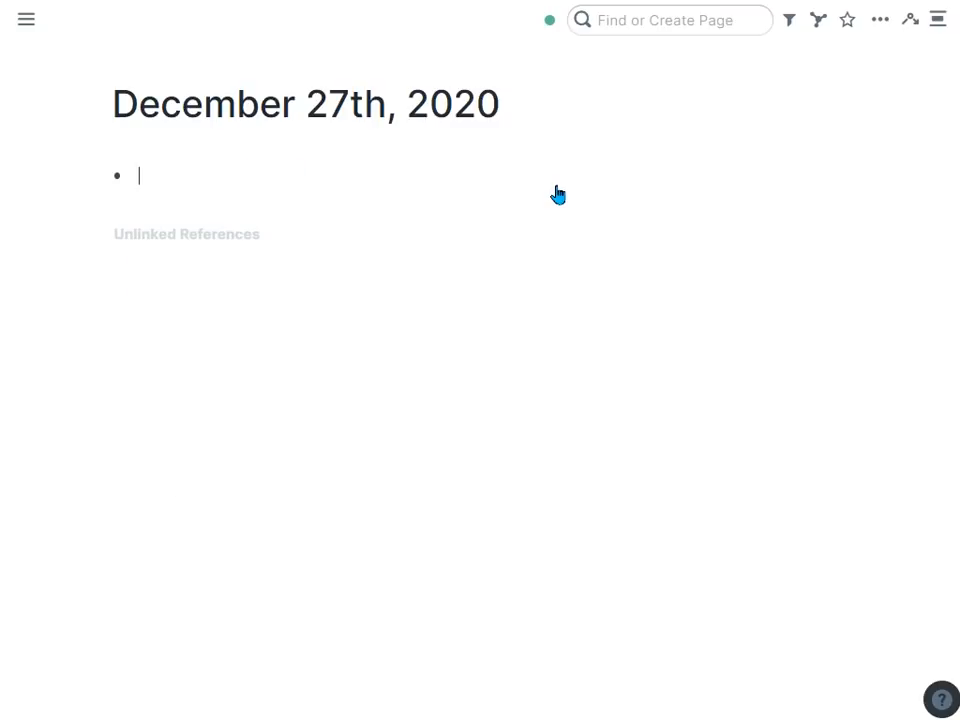
key(ctrl+a)
key(BackSpace)
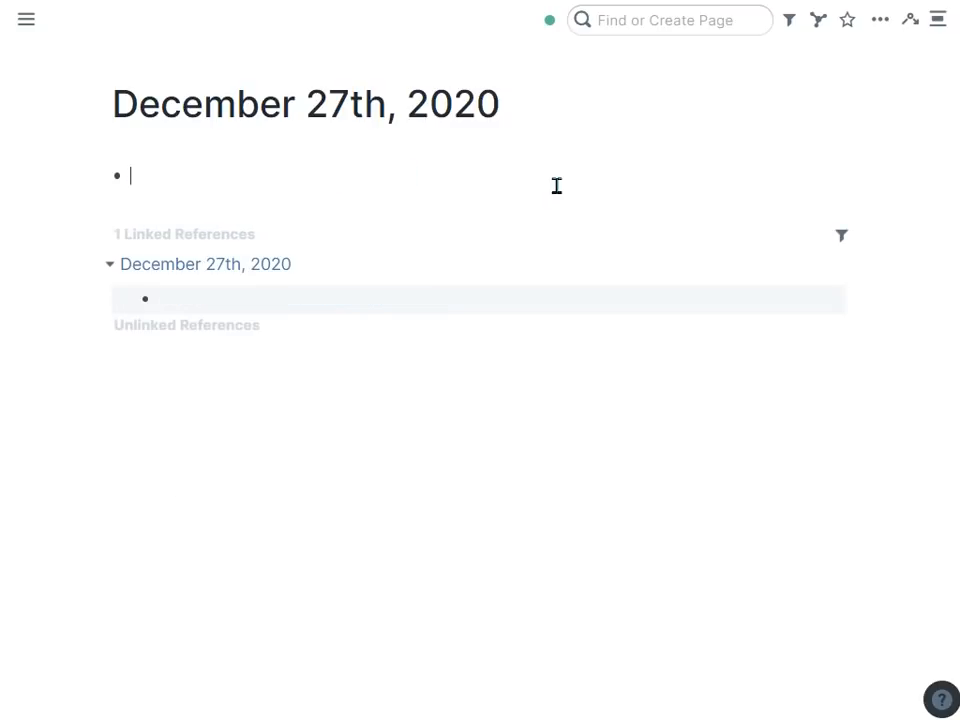
Step: Open the December 28th, 2020 page and run the demonstrate time machine mode SmartBlock to test the Monday condition
click(907, 24)
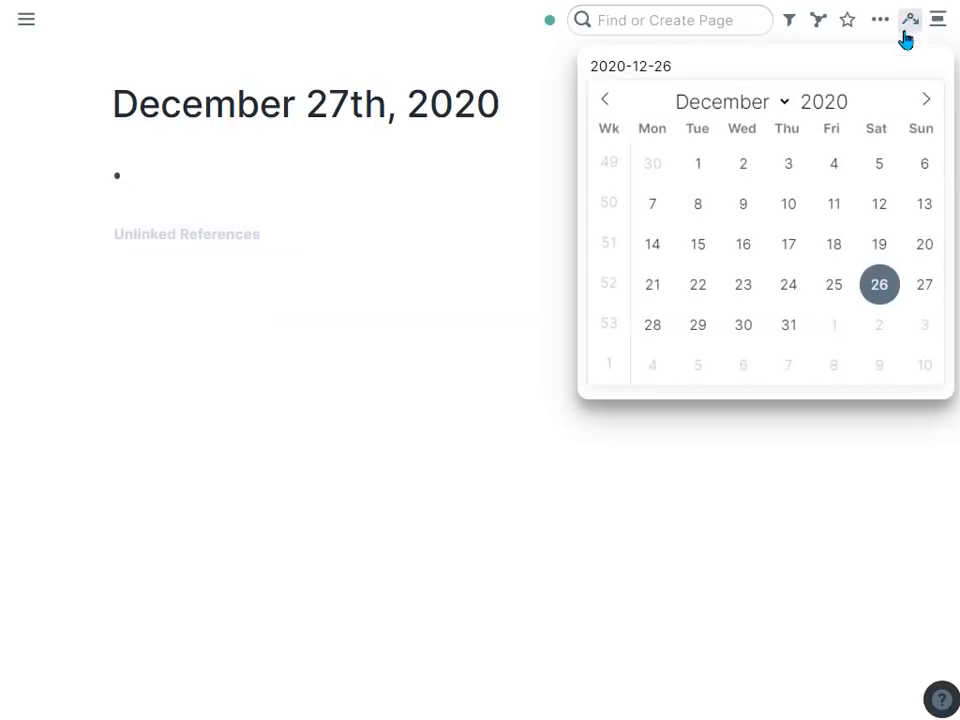
click(656, 333)
click(197, 172)
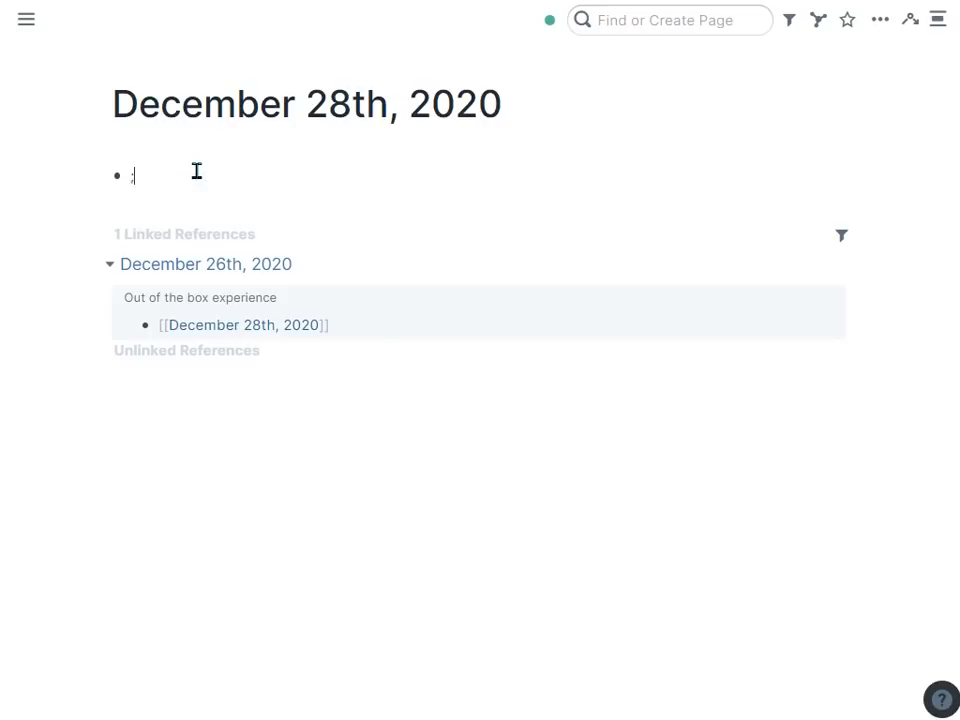
text(;;dem)
key(Return)
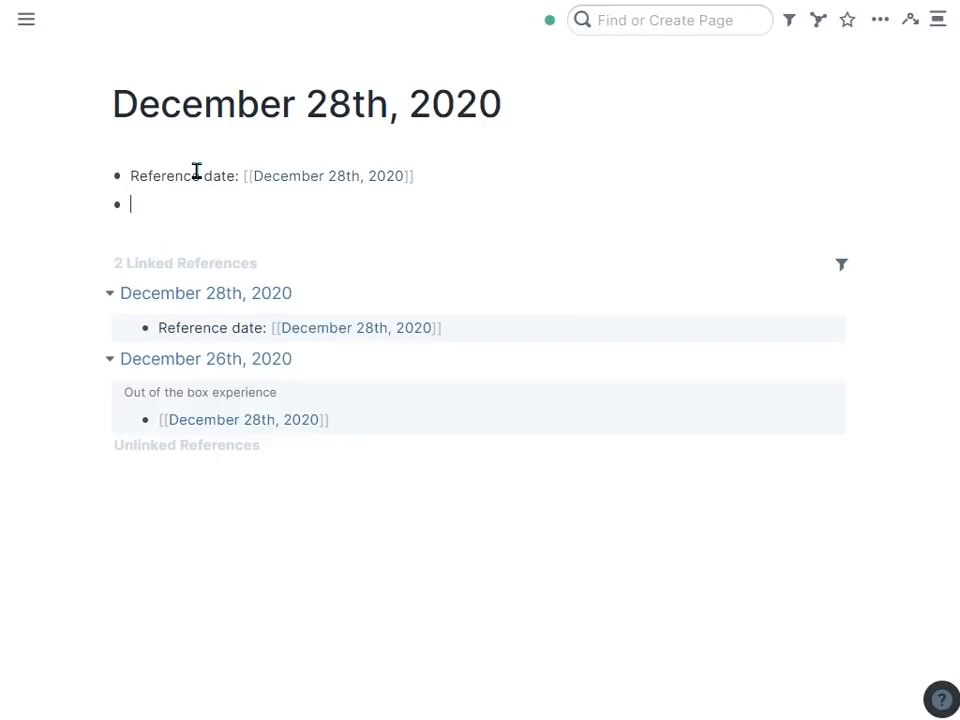
click(150, 202)
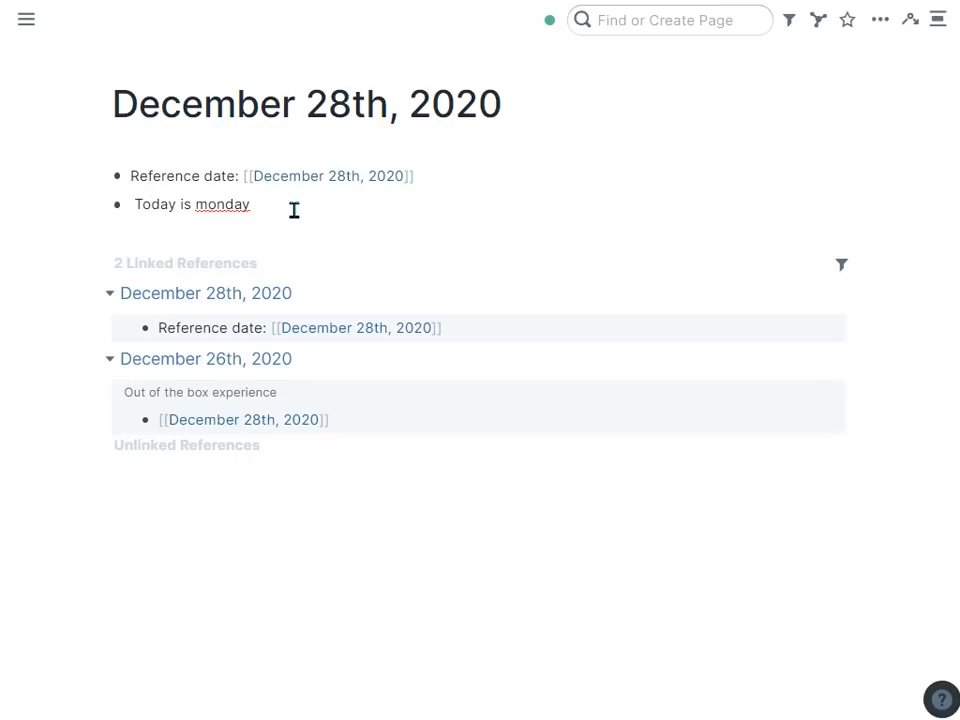
Step: Delete the SmartBlock output blocks on the December 28th, 2020 page and return to the December 26th, 2020 page
click(300, 199)
key(shift+Up)
key(shift+Up)
key(Delete)
key(alt+Left)
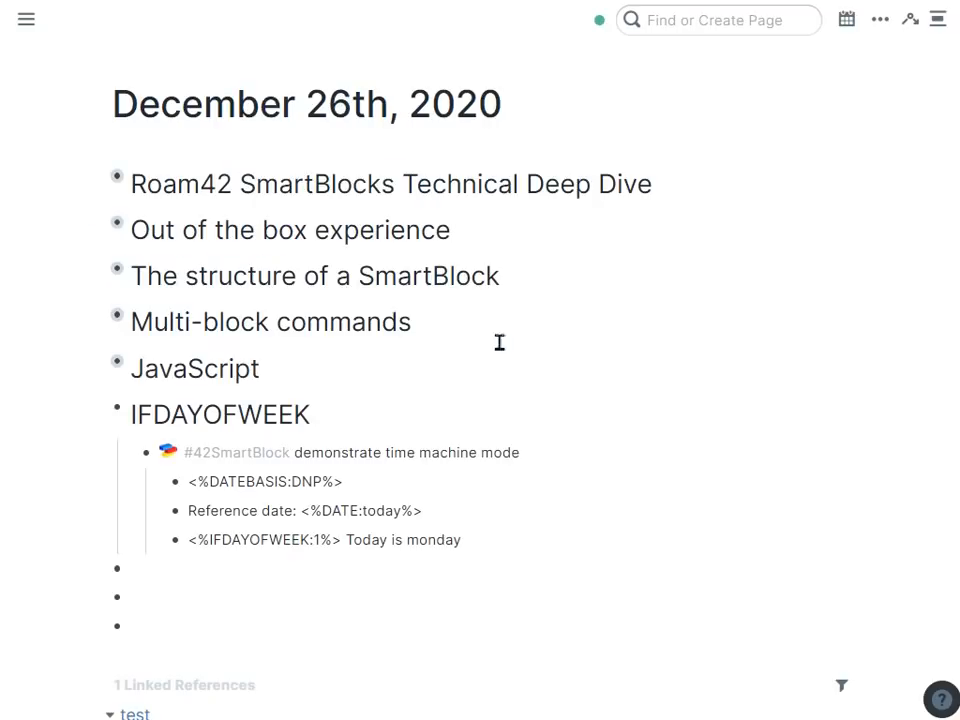
Step: Add a block below the Monday condition in the time machine SmartBlock containing an IFDAYOFWEEK command with arguments 2,3,4,5,6,7
click(517, 535)
key(Return)
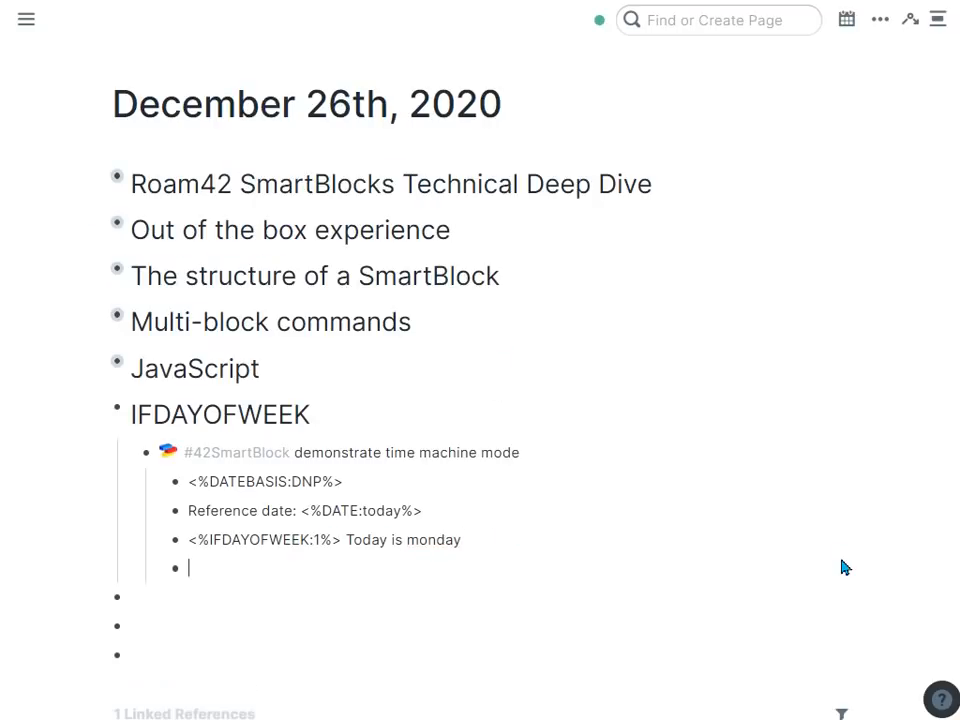
key(Down)
text(;;ifde)
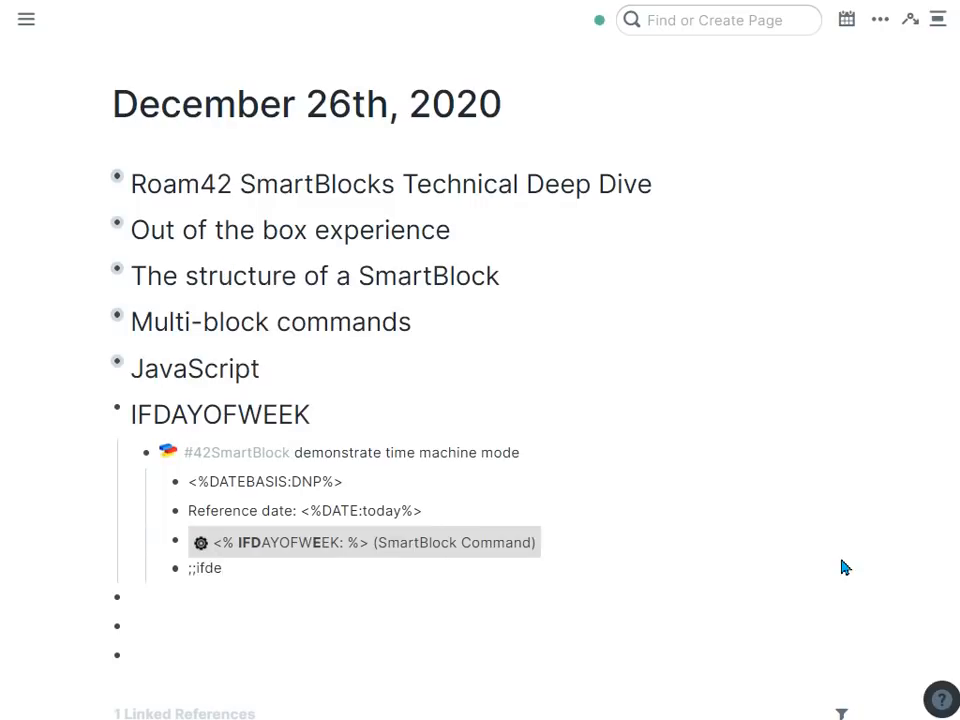
key(Return)
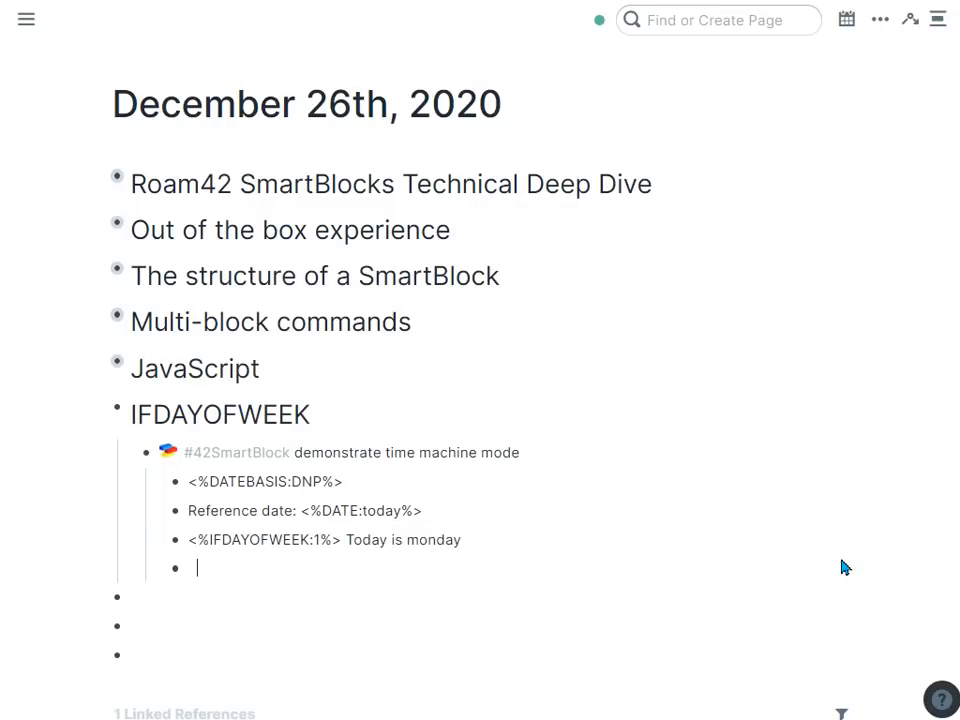
text(2,3,)
text(4,5,6,)
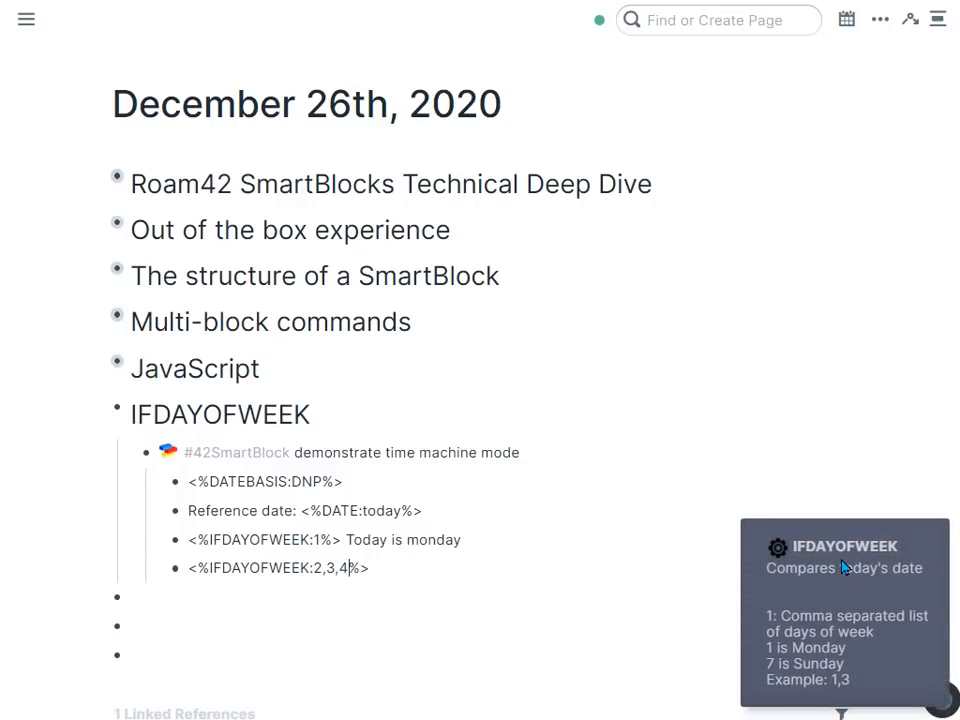
text(7)
Step: Add the text "Today is NOT monday" after the new IFDAYOFWEEK command in the same block
key(Right)
key(Right)
text(;;)
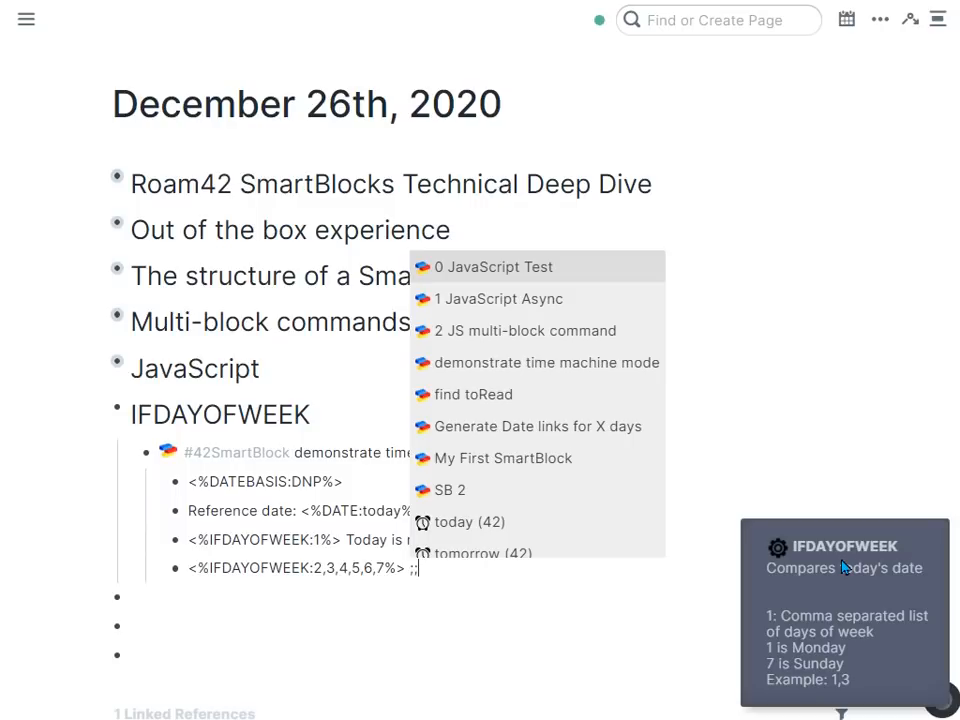
key(BackSpace)
key(BackSpace)
text(Tody)
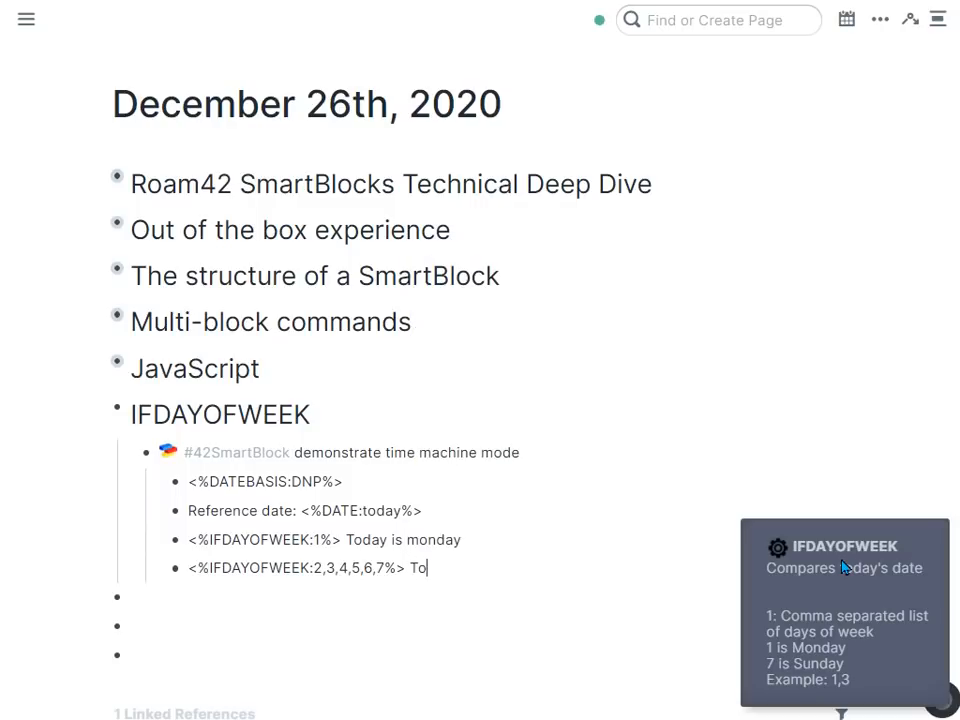
key(BackSpace)
text(da)
key(BackSpace)
key(BackSpace)
text(ay is NOT monday)
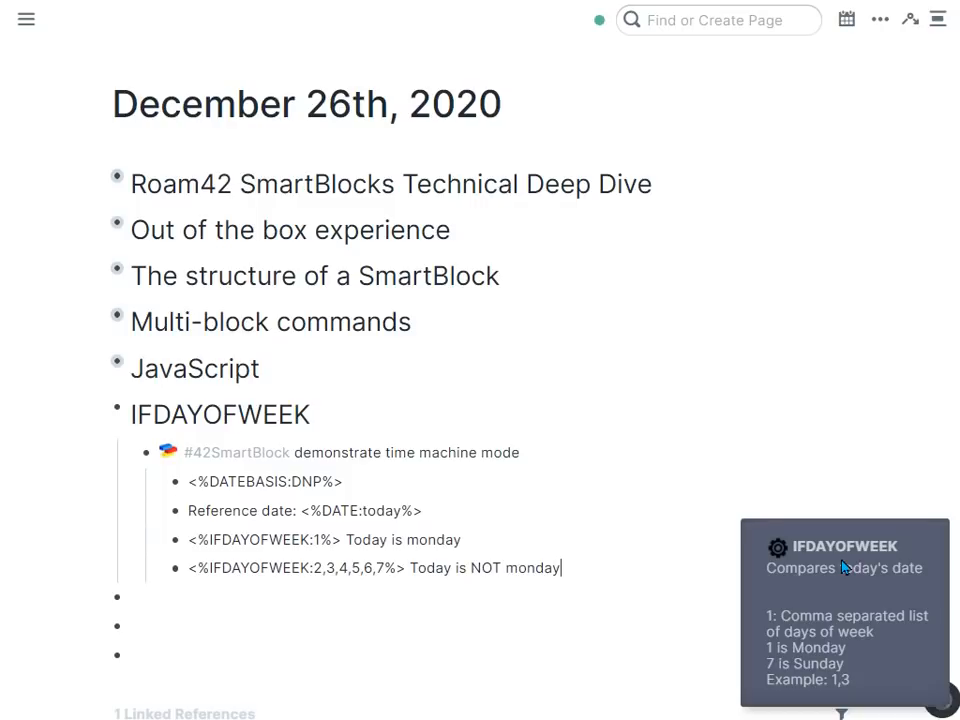
Step: Run the demonstrate time machine mode SmartBlock in an empty block below its definition and delete the output blocks
key(Down)
key(Return)
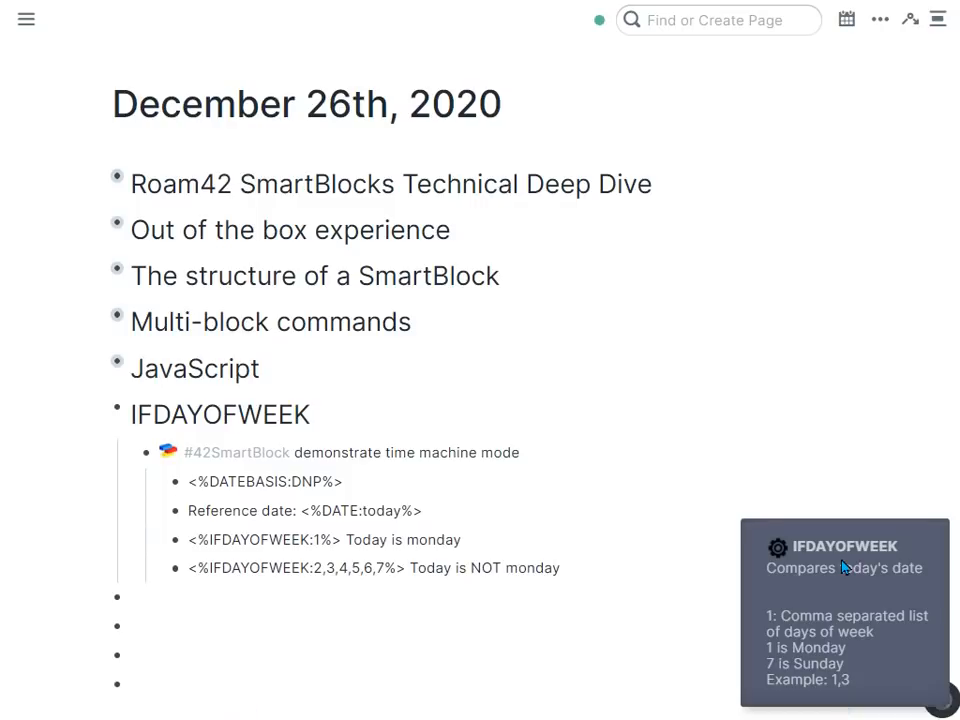
text(;;dem)
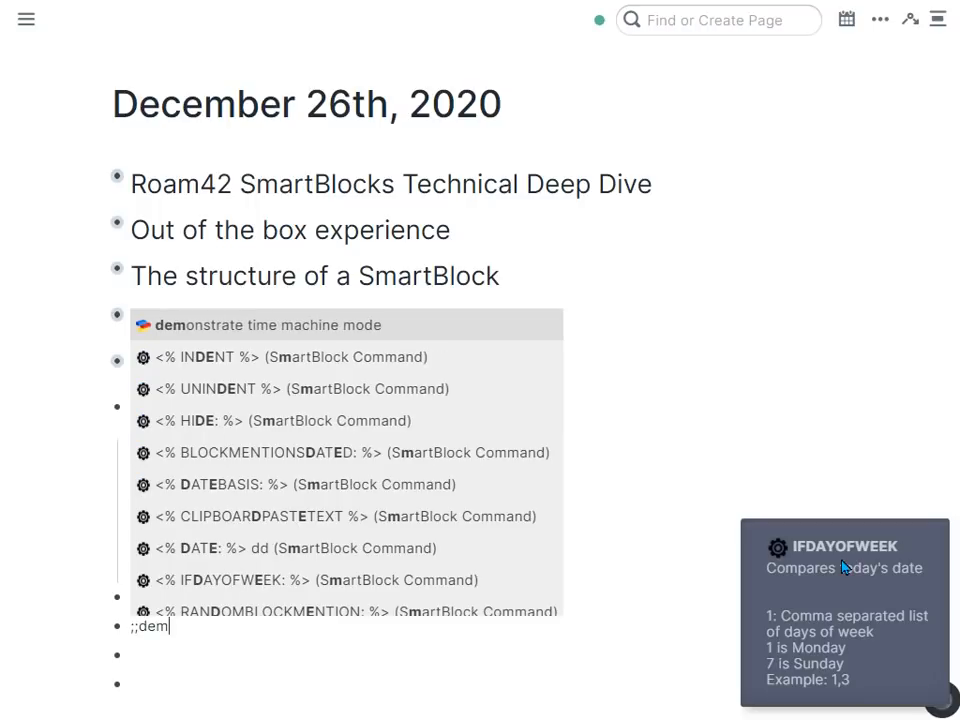
key(Return)
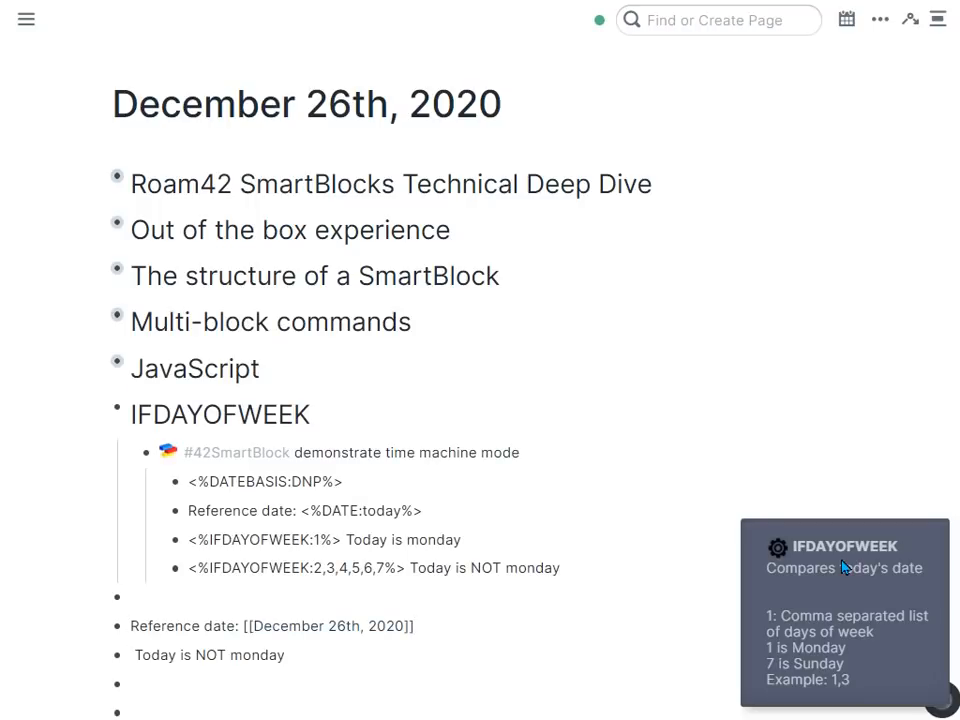
key(shift+Down)
key(shift+Down)
key(BackSpace)
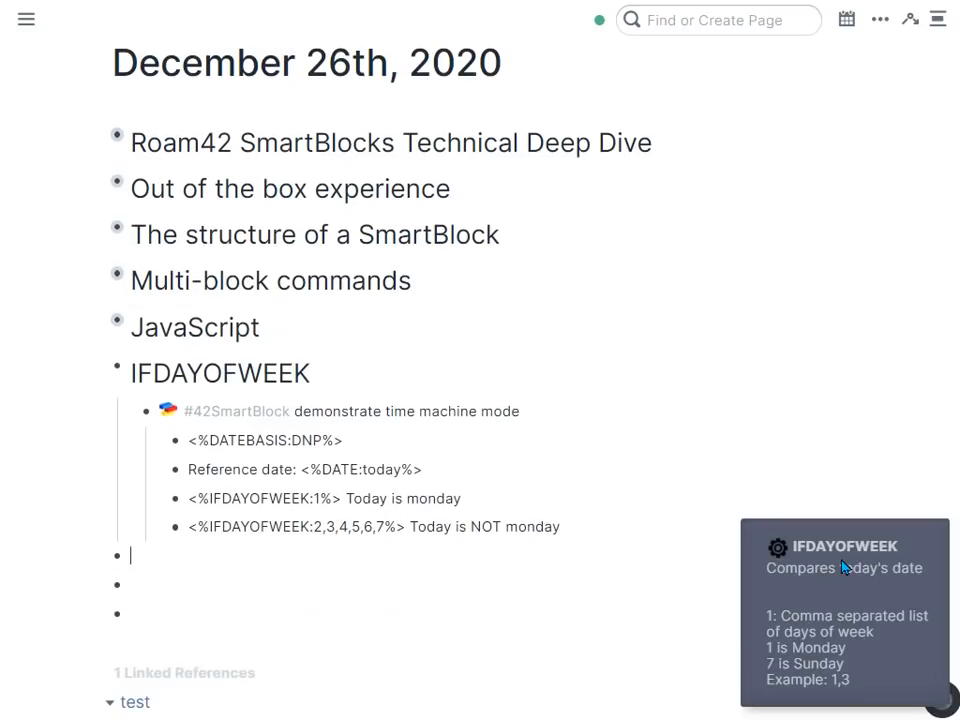
Step: Open the December 27th, 2020 page, run the demonstrate time machine mode SmartBlock there, and clear its output
key(ctrl+shift+period)
text(;;dem)
key(Return)
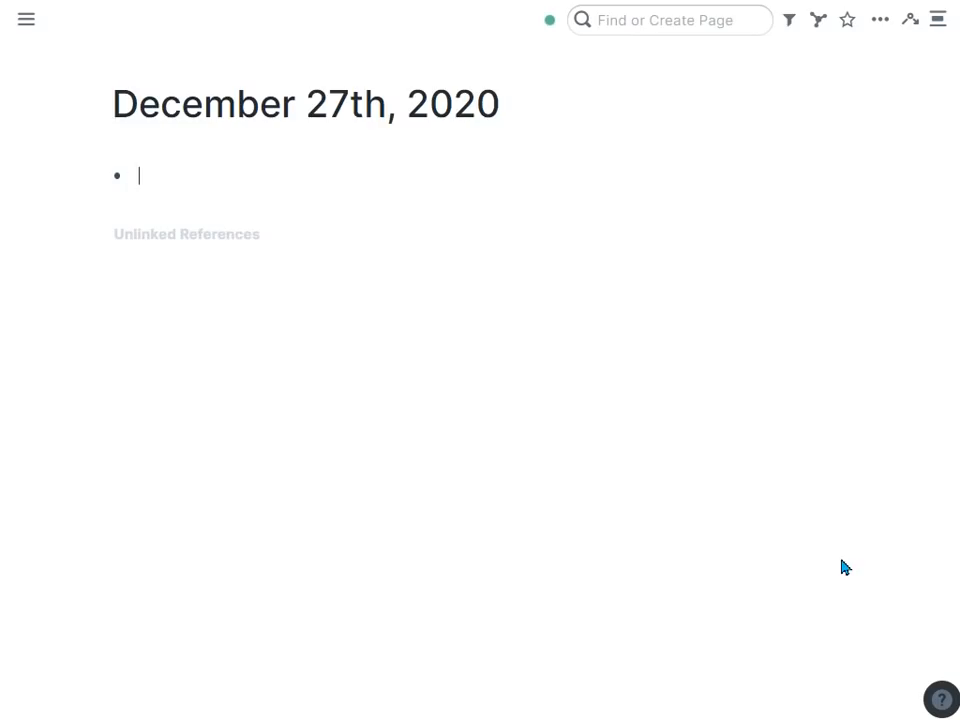
key(Escape)
key(shift+Down)
key(BackSpace)
Step: Open the December 28th, 2020 page, run the demonstrate time machine mode SmartBlock there, and delete its output
key(ctrl+shift+period)
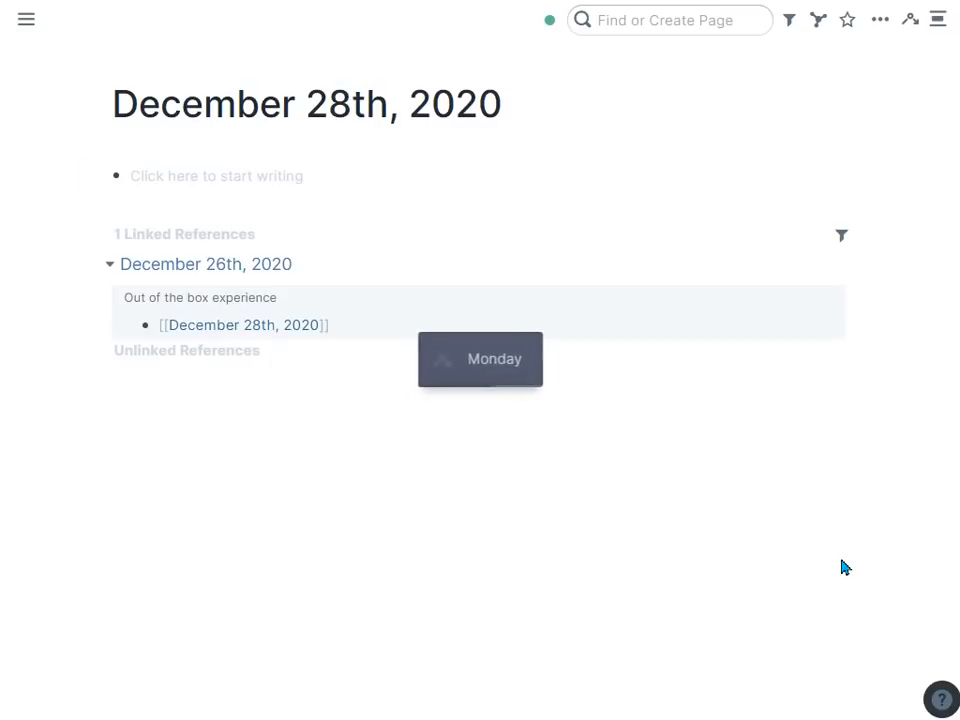
text(;;dem)
key(Return)
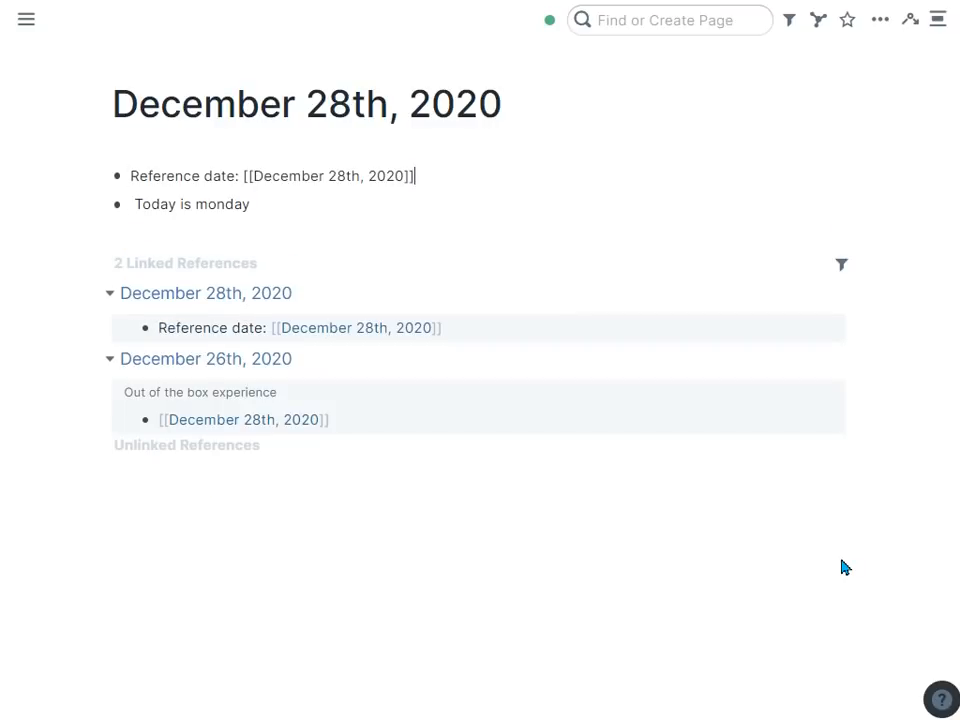
key(ctrl+a)
key(ctrl+a)
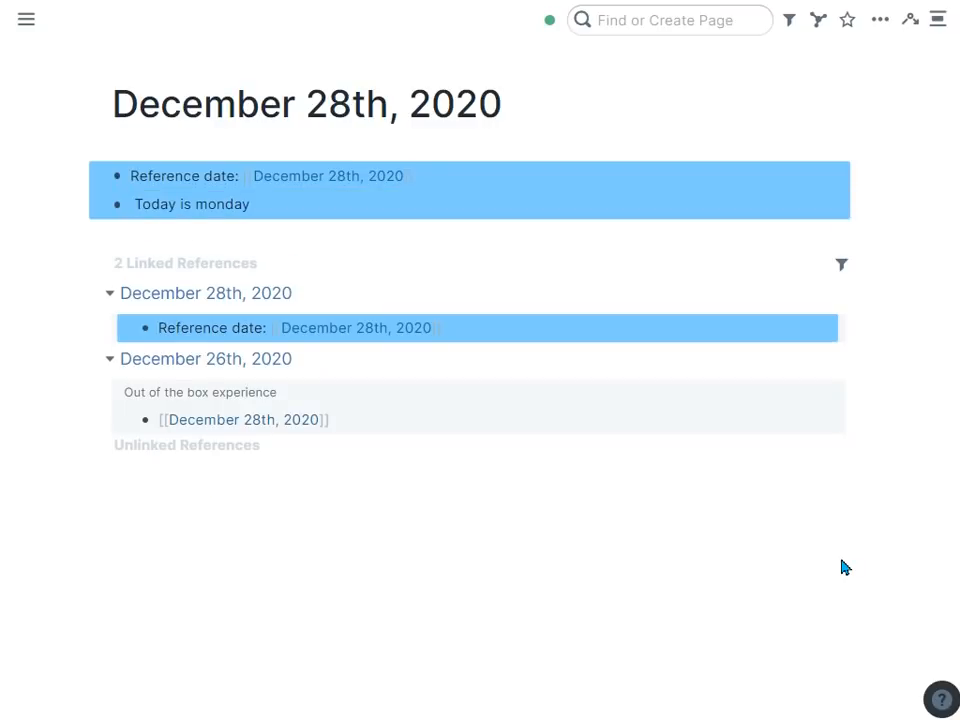
key(Delete)
Step: Return to the December 26th, 2020 page and highlight the DATEBASIS:DNP command in the time machine SmartBlock
key(alt+Left)
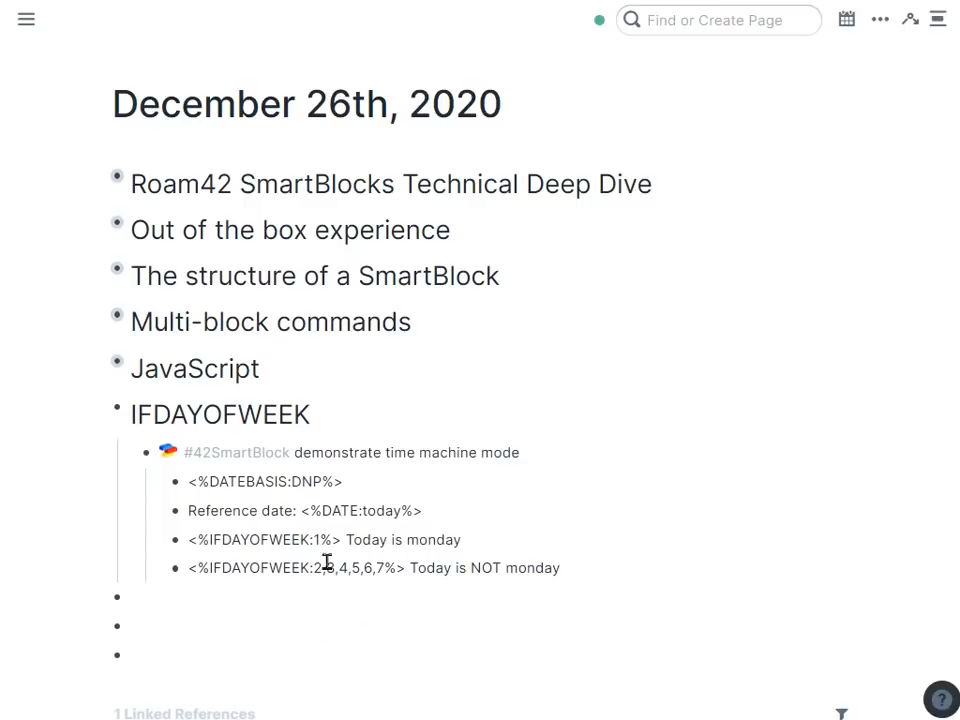
double_click(257, 490)
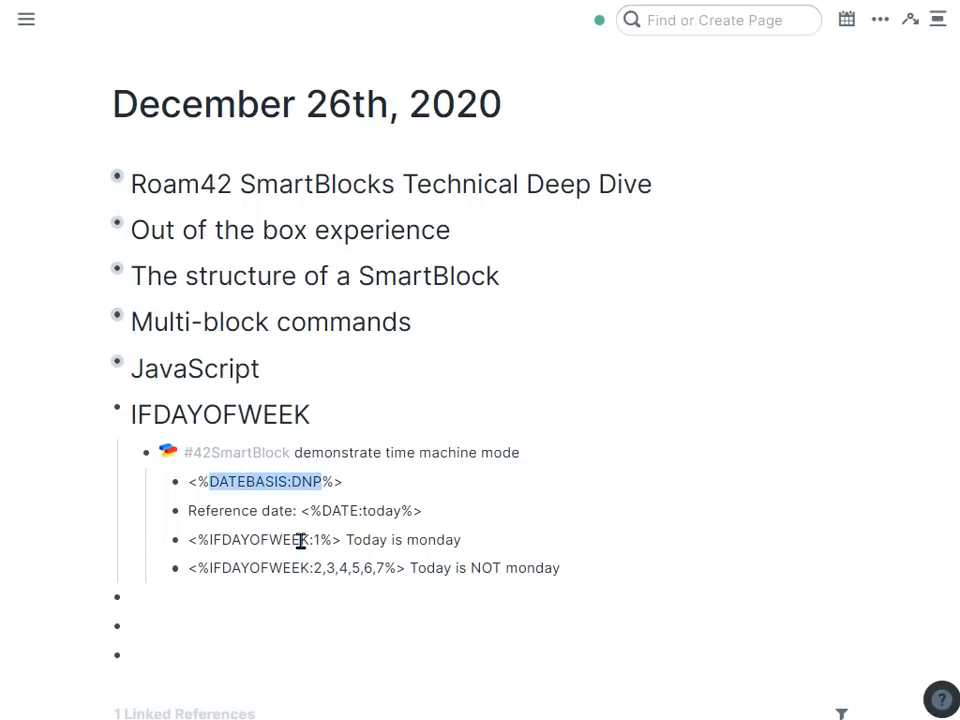
click(334, 486)
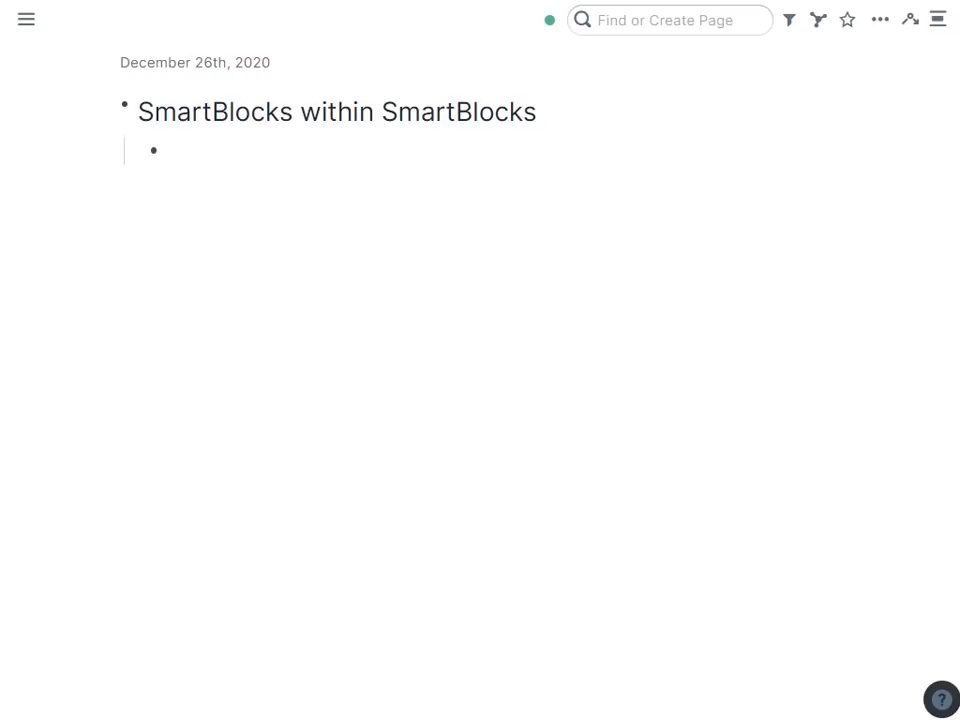
Step: Create a SmartBlock named ex1 under the SmartBlocks within SmartBlocks heading, with the child block "Hello World"
text(;;42)
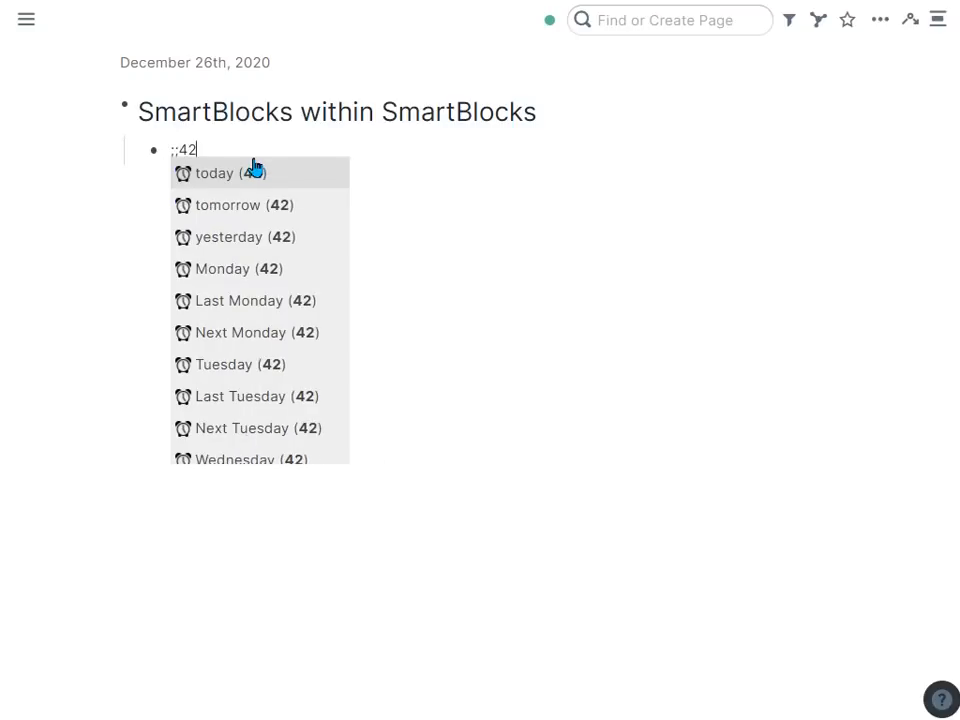
text(s)
key(Return)
text(ex1)
key(Return)
key(Tab)
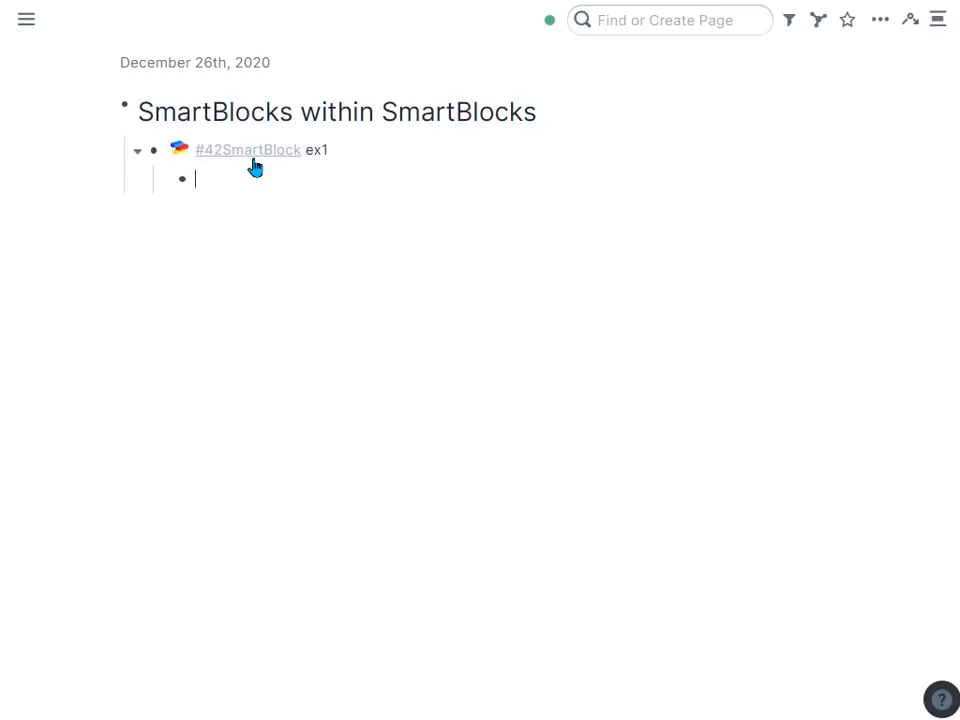
text(Hello )
text(Weo)
key(BackSpace)
key(BackSpace)
text(orld)
Step: Create a second SmartBlock named ex2 at the same level as ex1, with the child block "Good bye"
key(Return)
key(shift+Tab)
text(;;42s)
key(Return)
text(ex2)
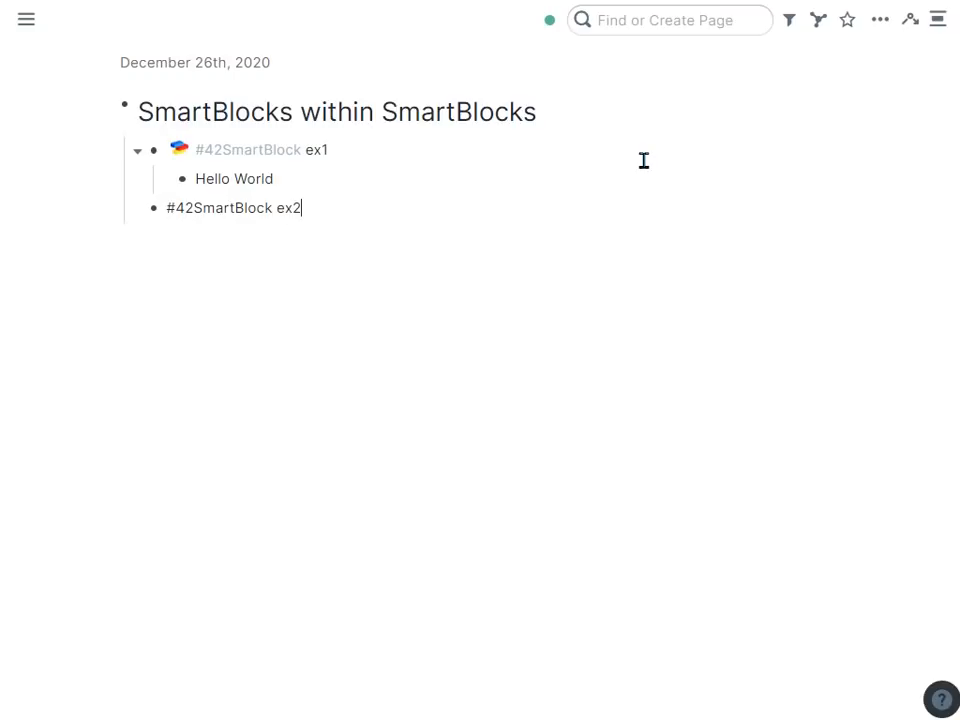
key(Return)
key(Tab)
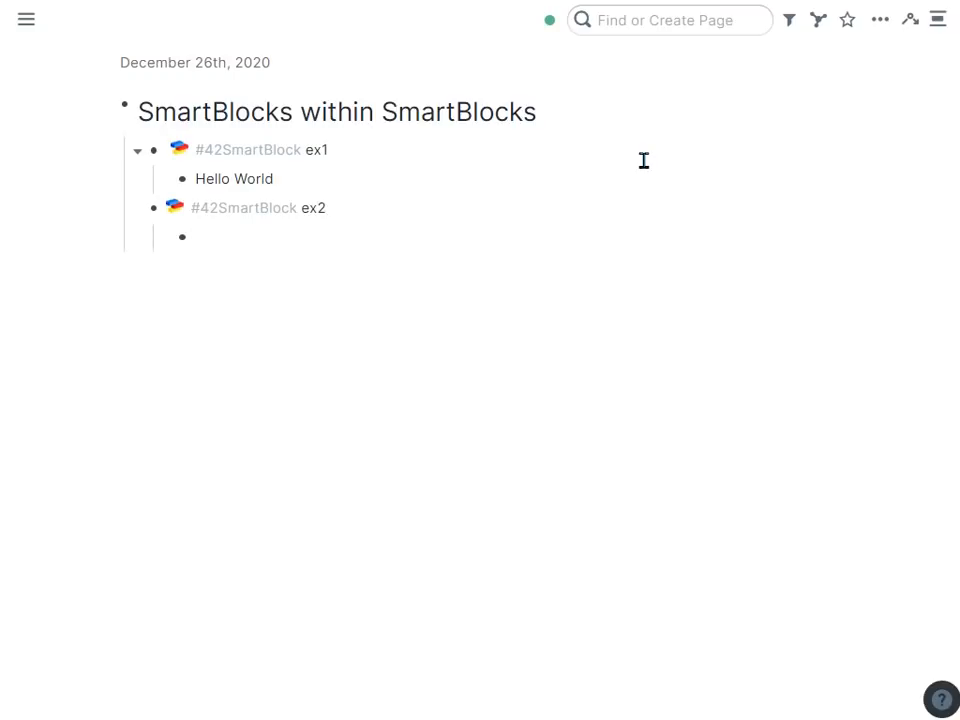
text(Good bye)
Step: Run the ex1 SmartBlock in a new block below the ex2 definition, leaving one empty block between them
key(Return)
key(shift+Tab)
key(Return)
text(;;ex)
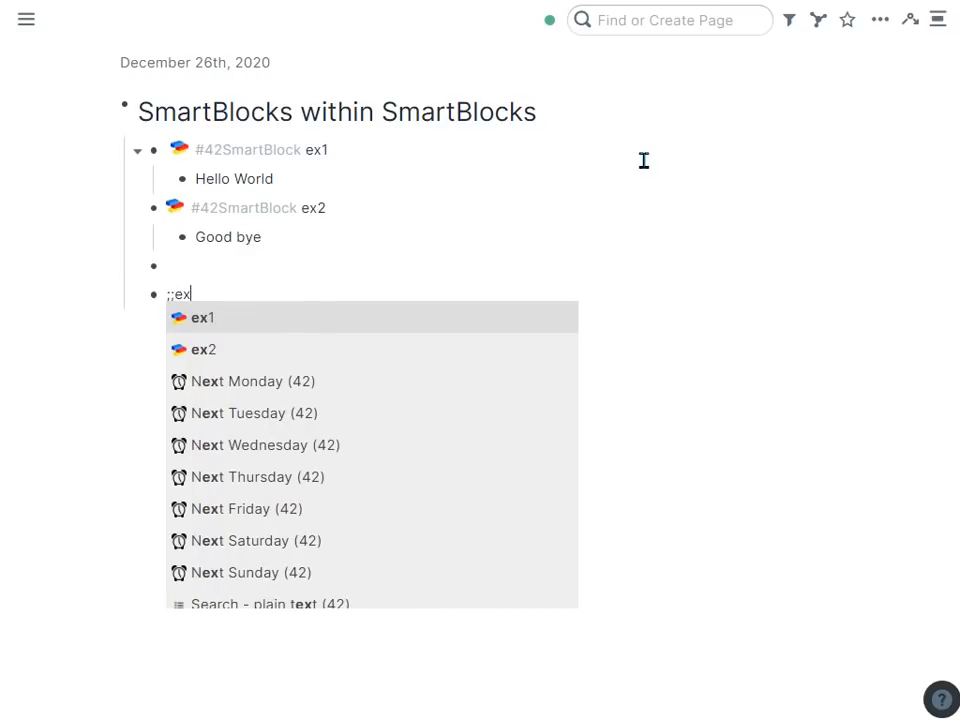
key(Return)
Step: Run the ex2 SmartBlock in a new block directly below the ex1 output
key(Return)
text(;e)
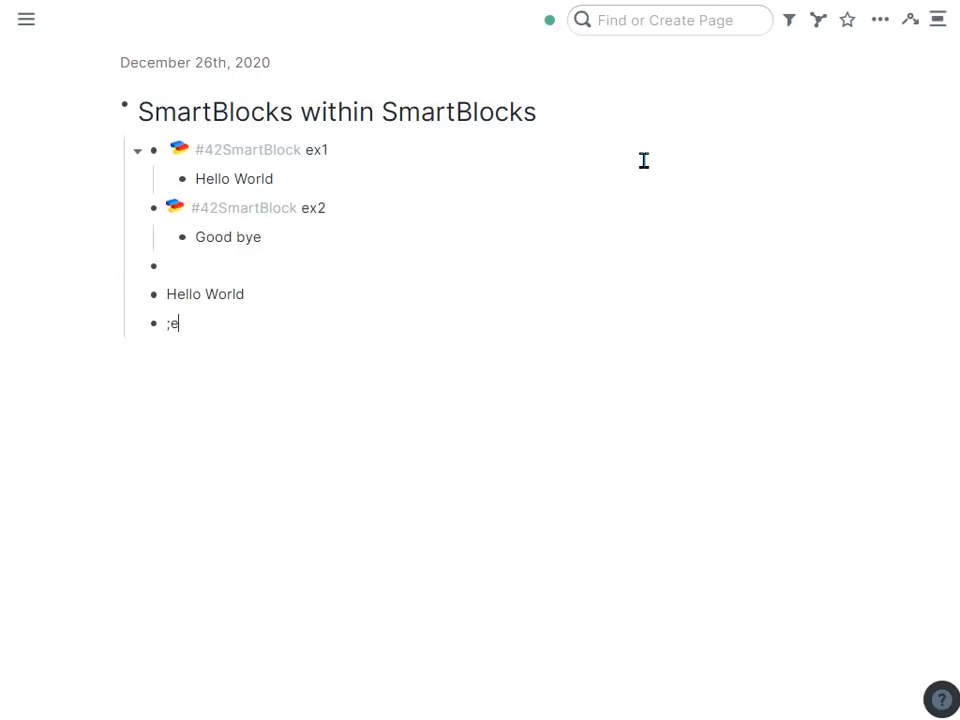
key(BackSpace)
text(;ex)
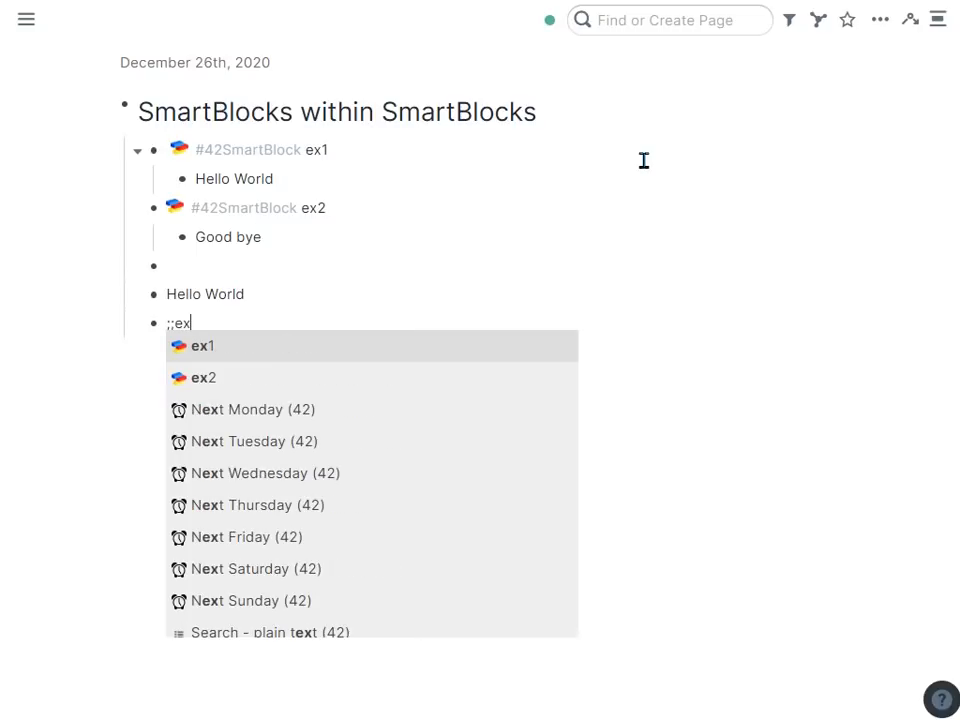
text(2)
key(Return)
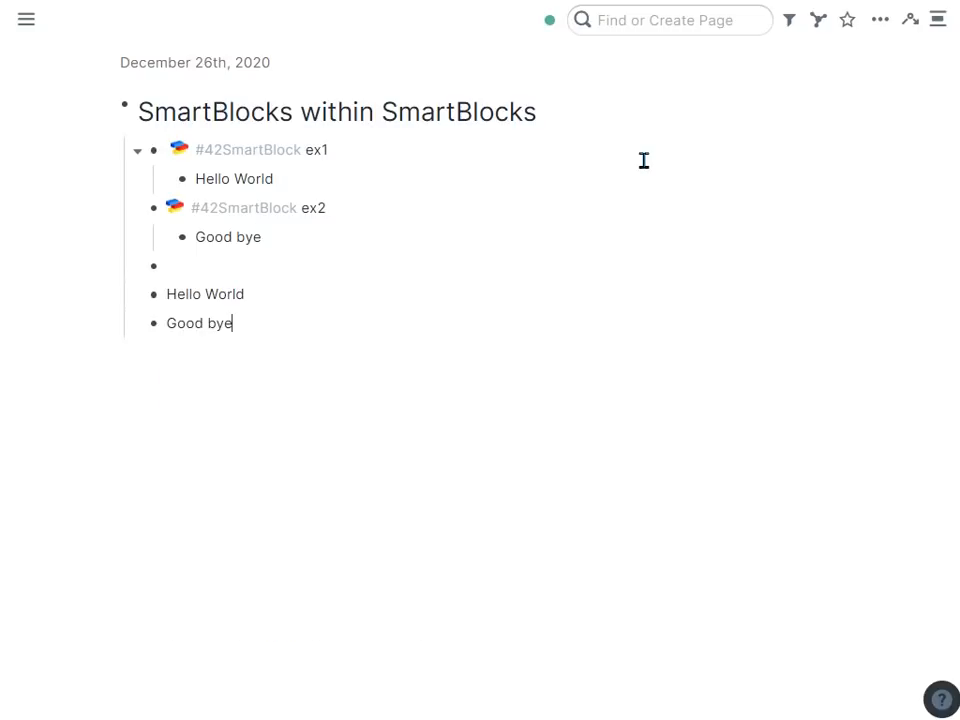
Step: Delete the two output blocks produced by ex1 and ex2
key(ctrl+a)
key(ctrl+a)
key(shift+Up)
key(BackSpace)
Step: Insert a block above "Good bye" in the ex2 SmartBlock containing a SMARTBLOCK command with ex1 as its argument
key(Return)
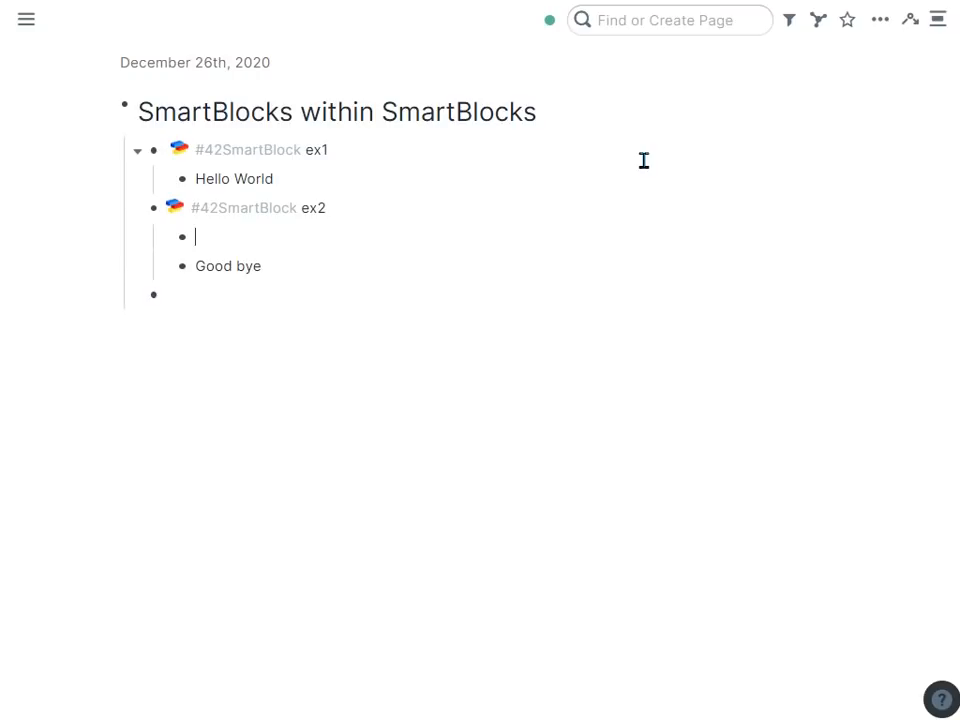
text(;;s)
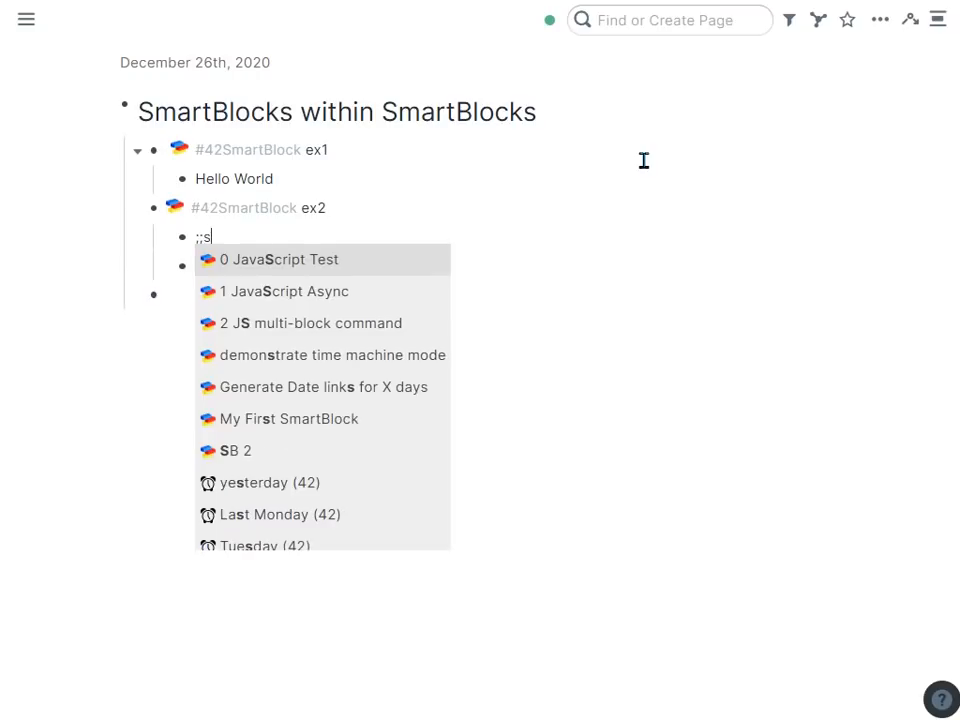
text(b:)
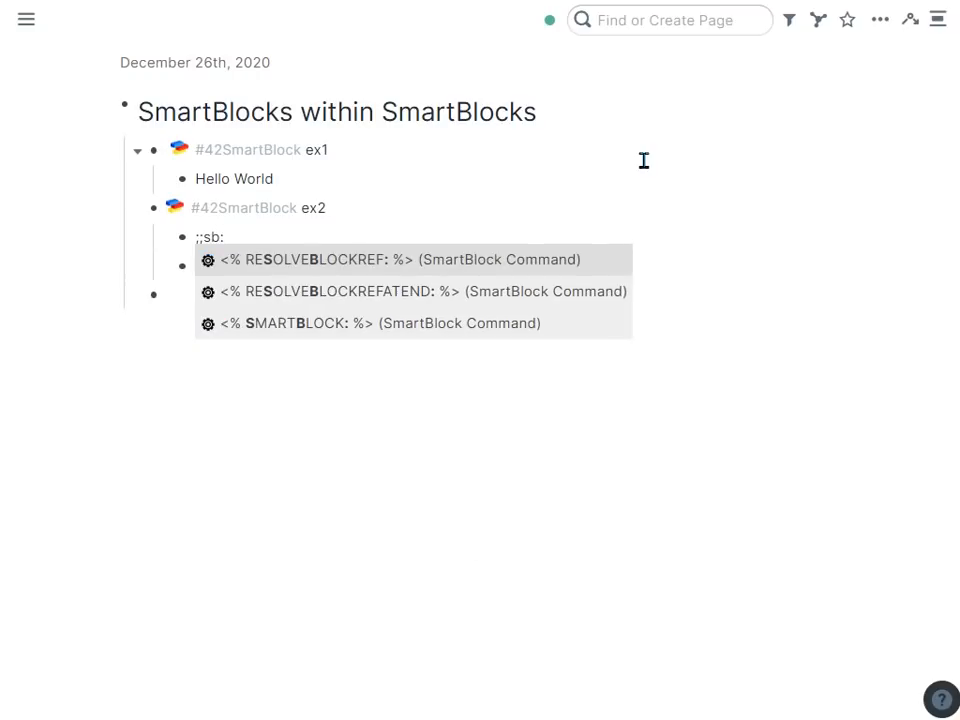
key(Down)
key(Down)
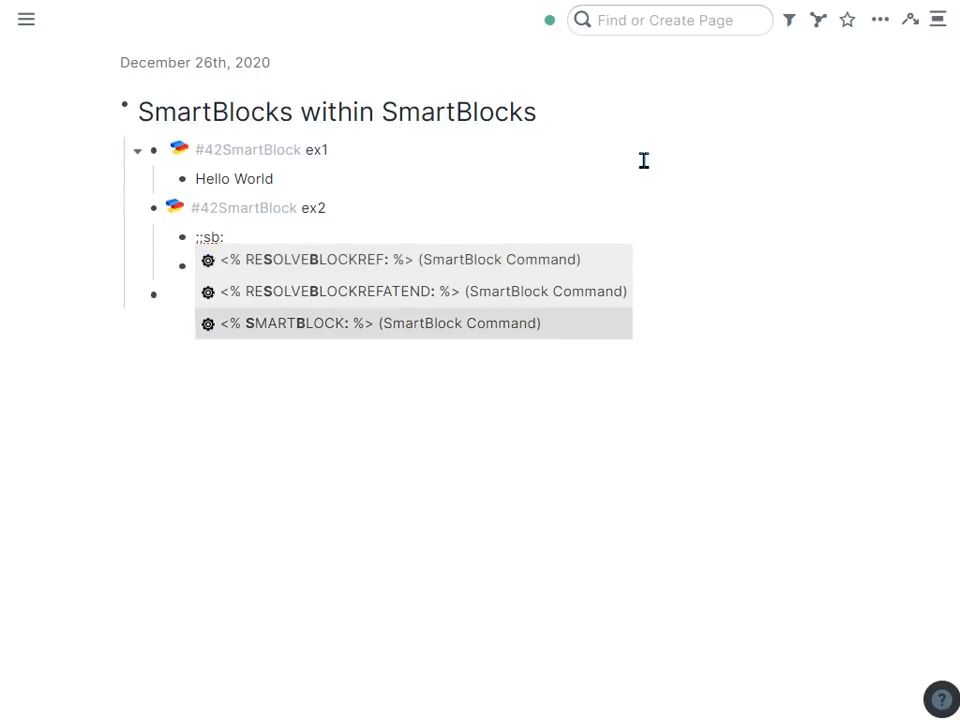
key(Return)
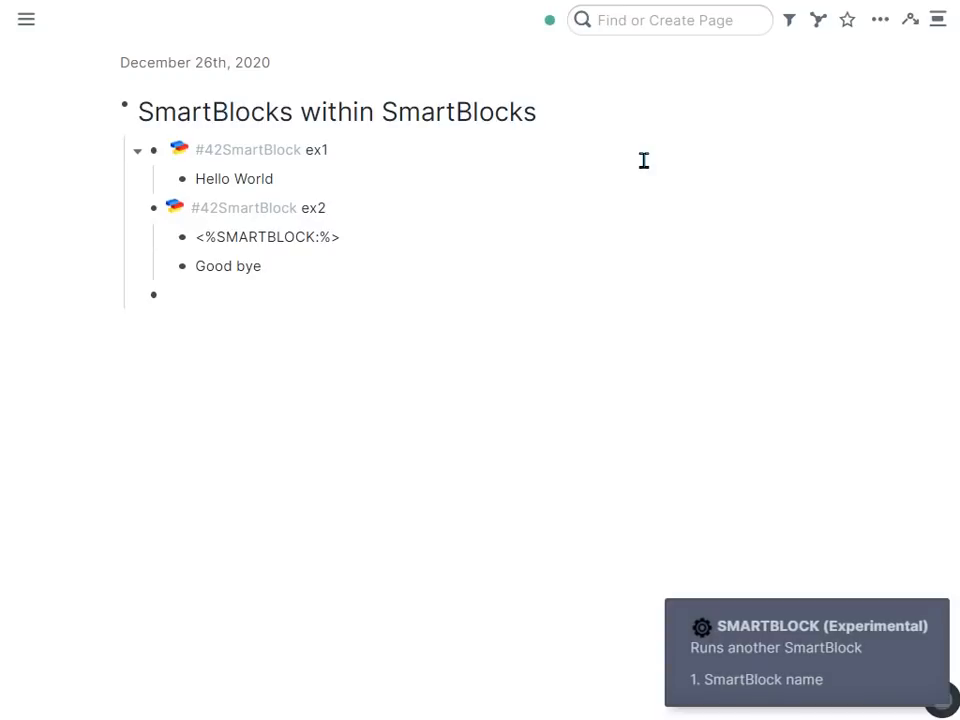
text(ex1)
Step: Run the ex2 SmartBlock in a new block two blocks below the first empty one, and clear its output
key(Down)
key(Down)
key(Return)
key(Return)
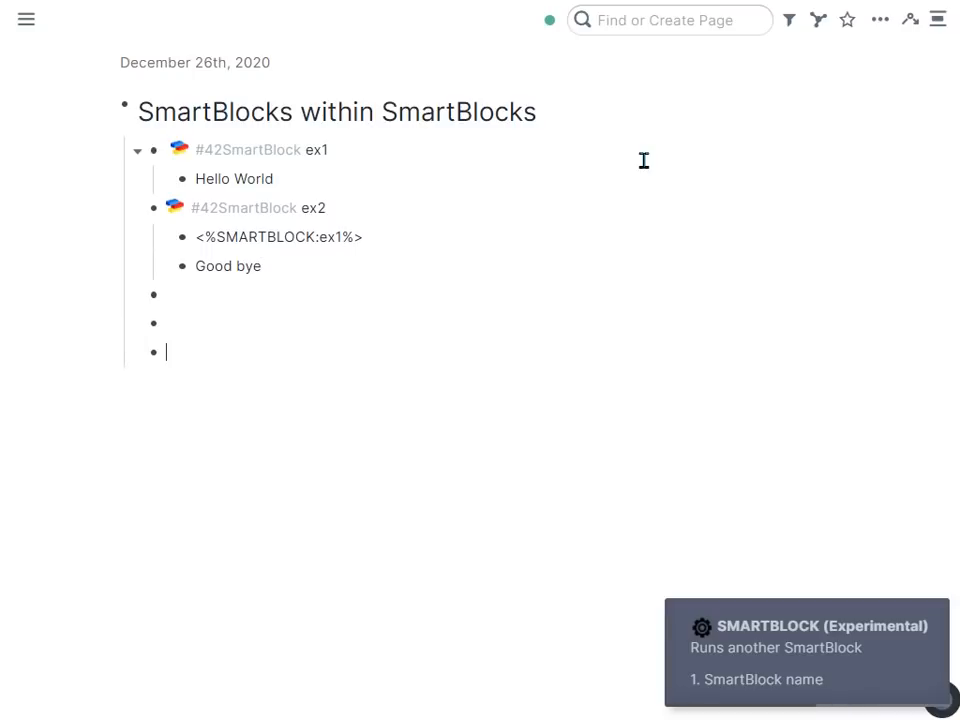
text(;;)
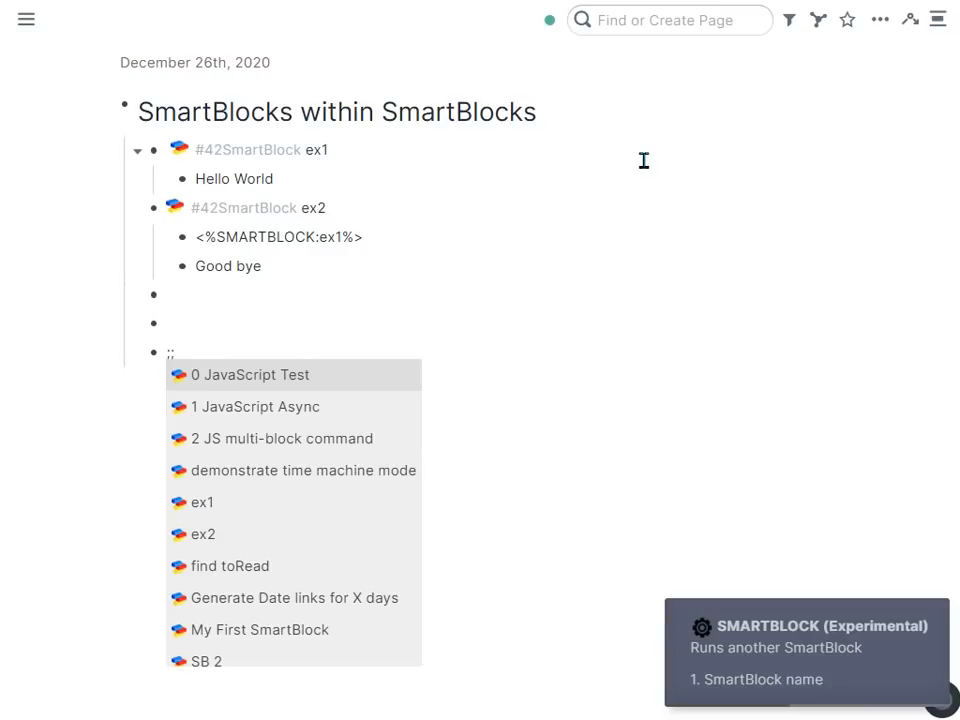
text(ex)
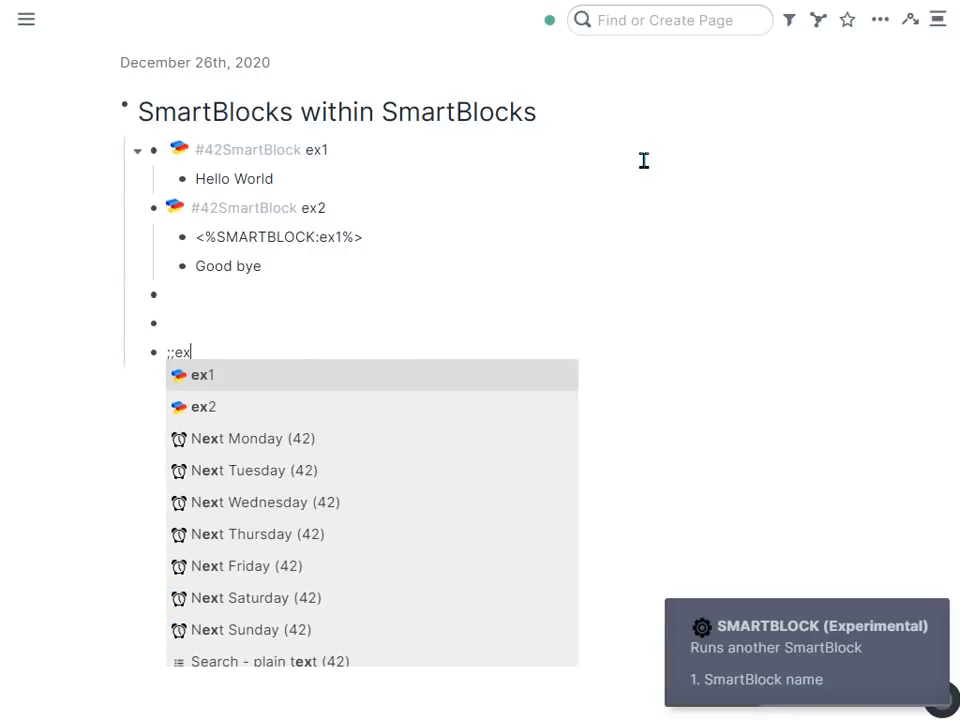
text(2)
key(Return)
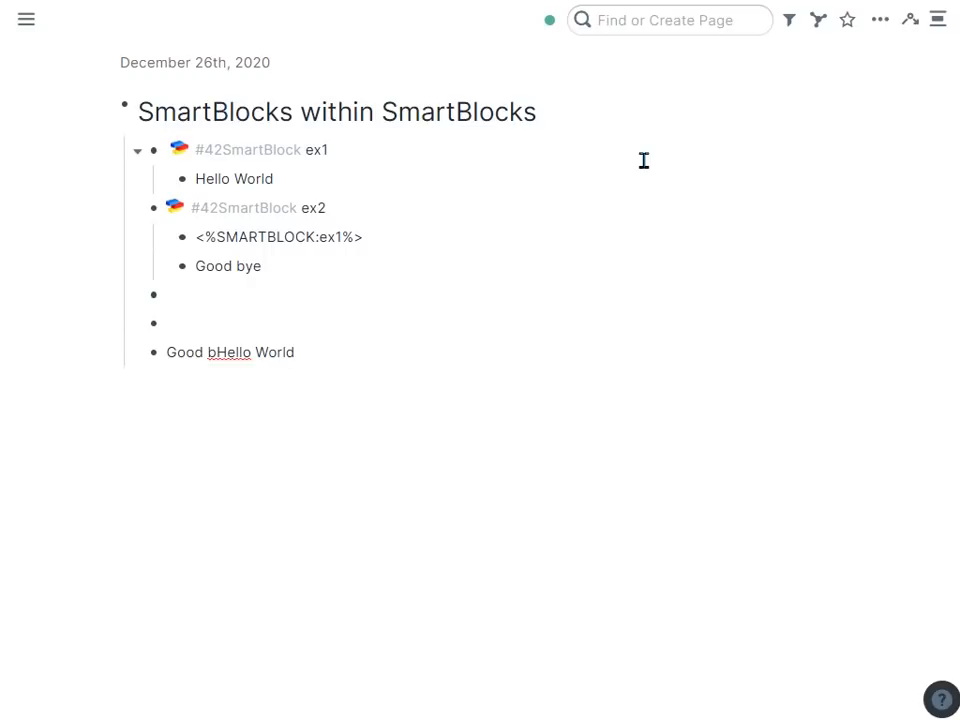
text(a)
key(ctrl+a)
key(BackSpace)
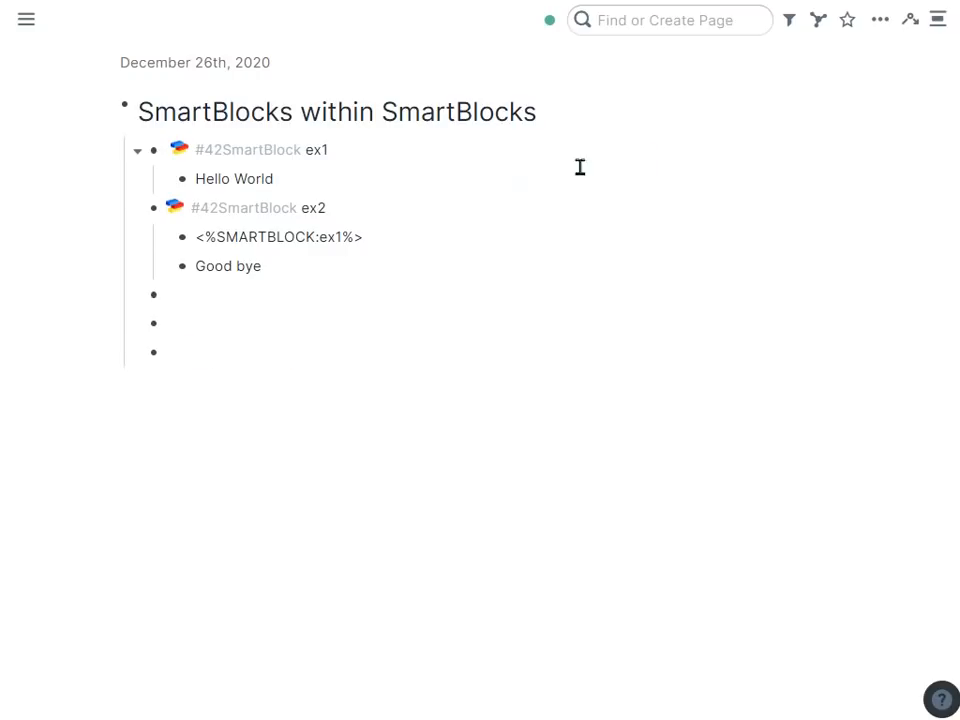
Step: Add an empty block after "Hello World" in the ex1 SmartBlock and run ex2 again in the last block
click(350, 186)
key(Return)
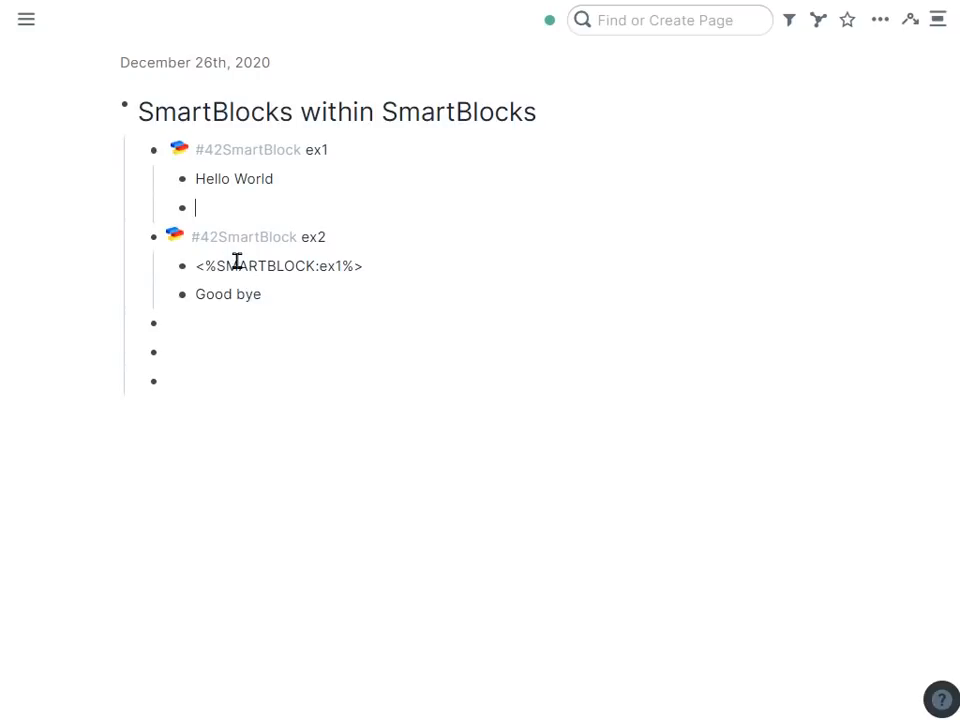
click(256, 370)
text(;;ex)
key(Return)
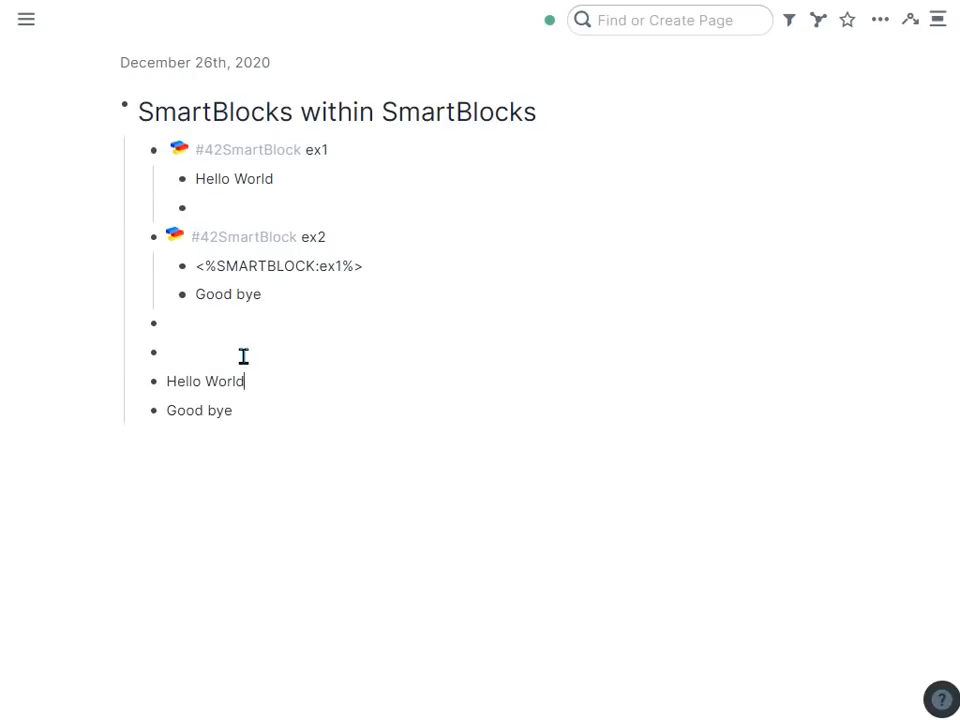
Step: Duplicate the <%SMARTBLOCK:ex1%> command into a new block directly below it in the ex2 SmartBlock
click(257, 207)
triple_click(508, 269)
key(ctrl+c)
key(Right)
key(Return)
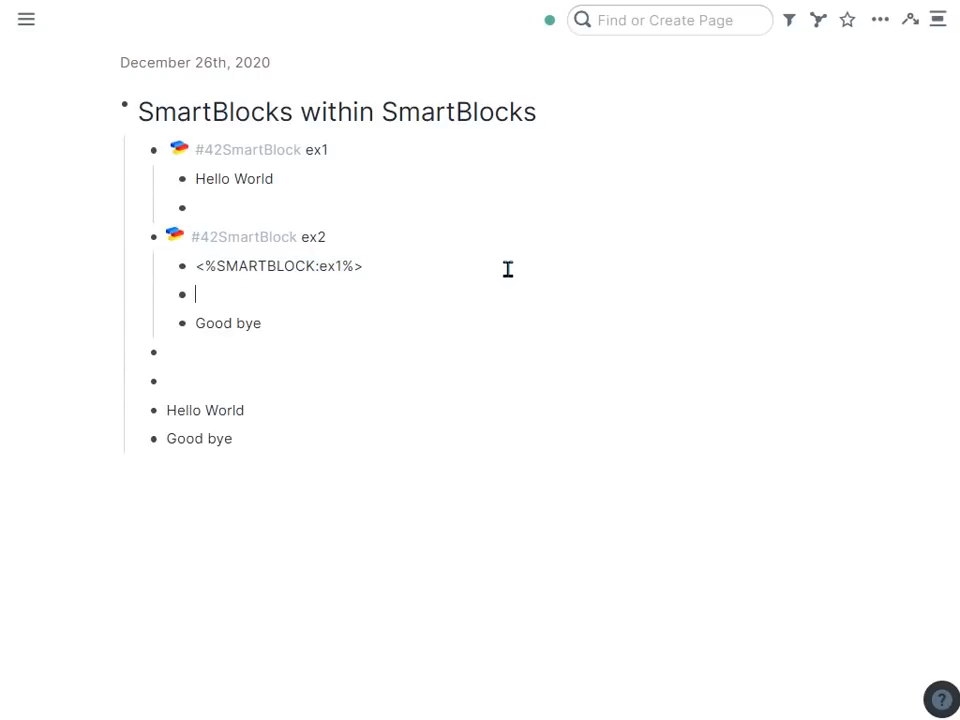
key(ctrl+v)
Step: Replace the "Hello World" and "Good bye" output blocks with a fresh run of the ex2 SmartBlock
click(317, 420)
drag(317, 420, 328, 469)
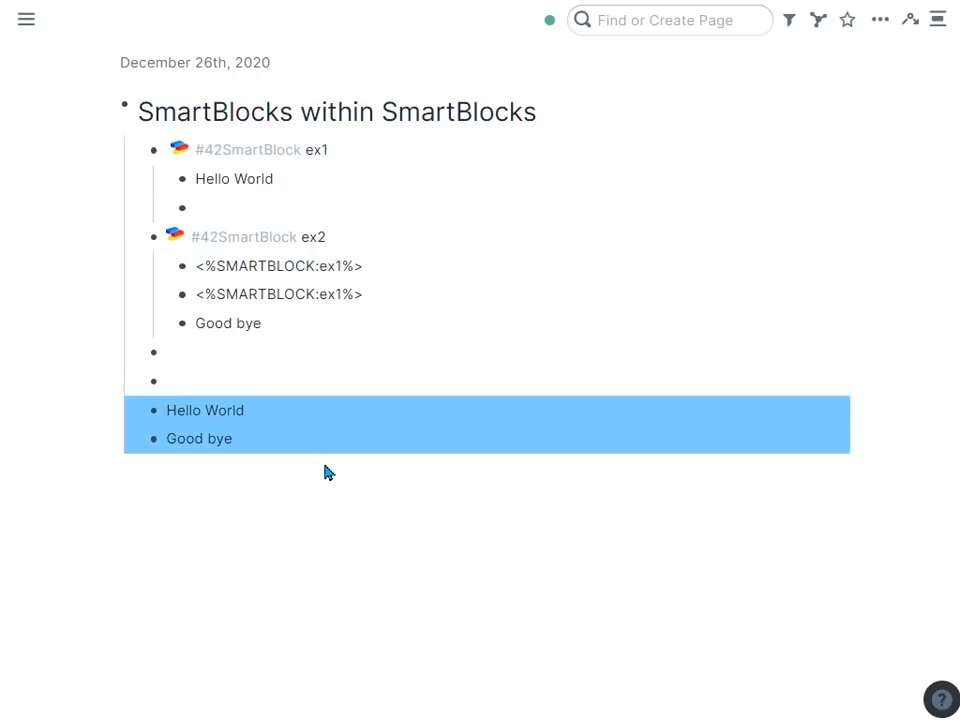
key(BackSpace)
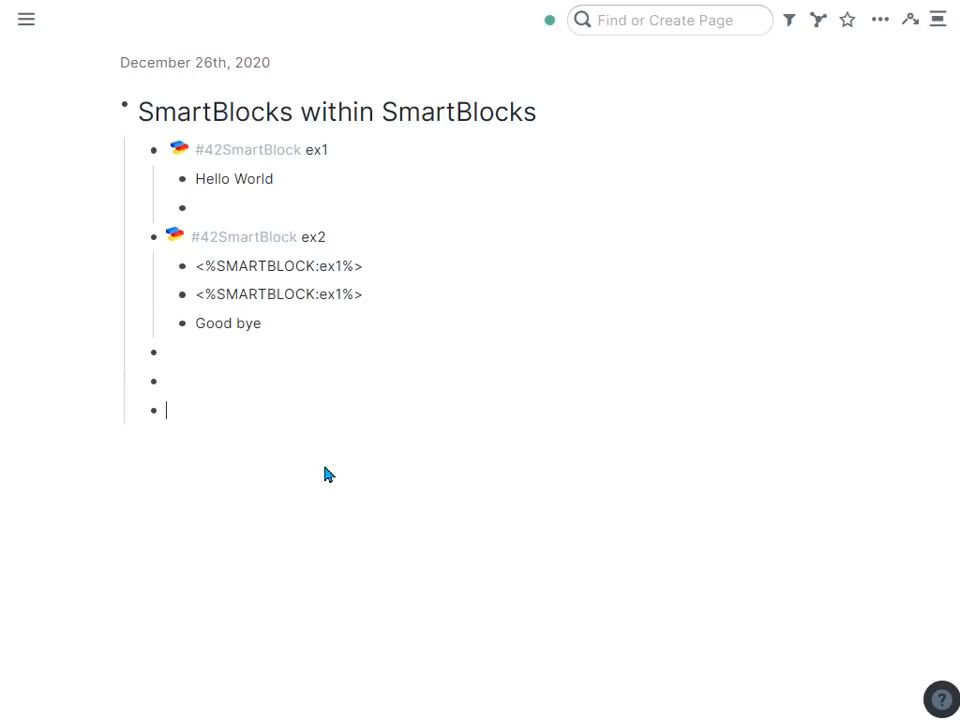
text(;;ex2)
key(Return)
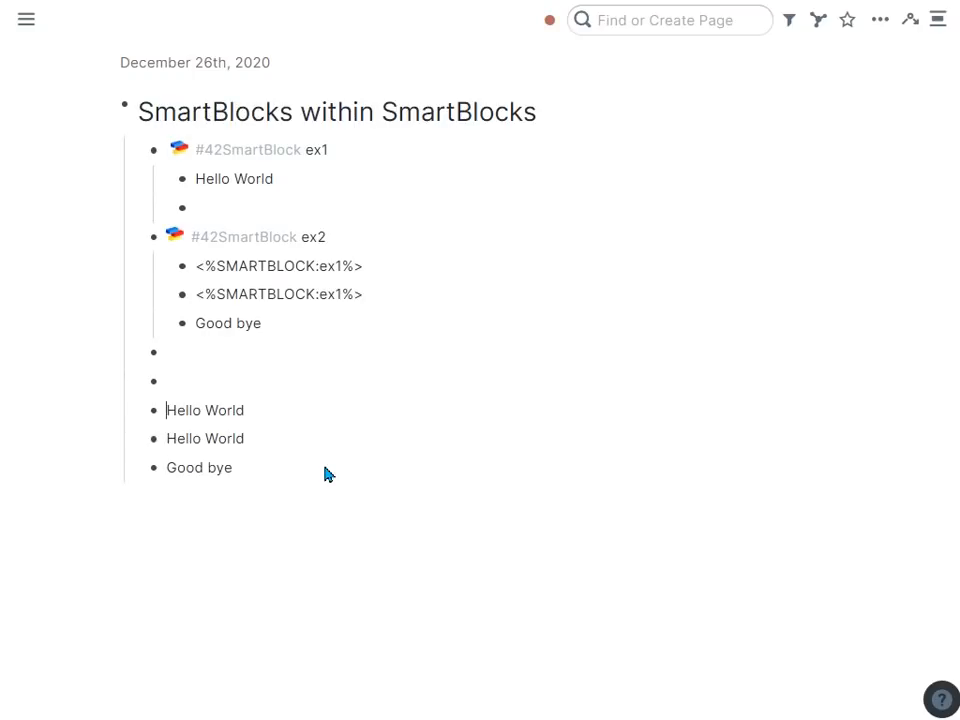
Step: Delete the three output blocks produced by ex2
key(shift+Down)
key(shift+Down)
key(shift+Down)
key(BackSpace)
Step: Add another <%SMARTBLOCK:ex1%> block after "Good bye" in the ex2 SmartBlock
click(414, 312)
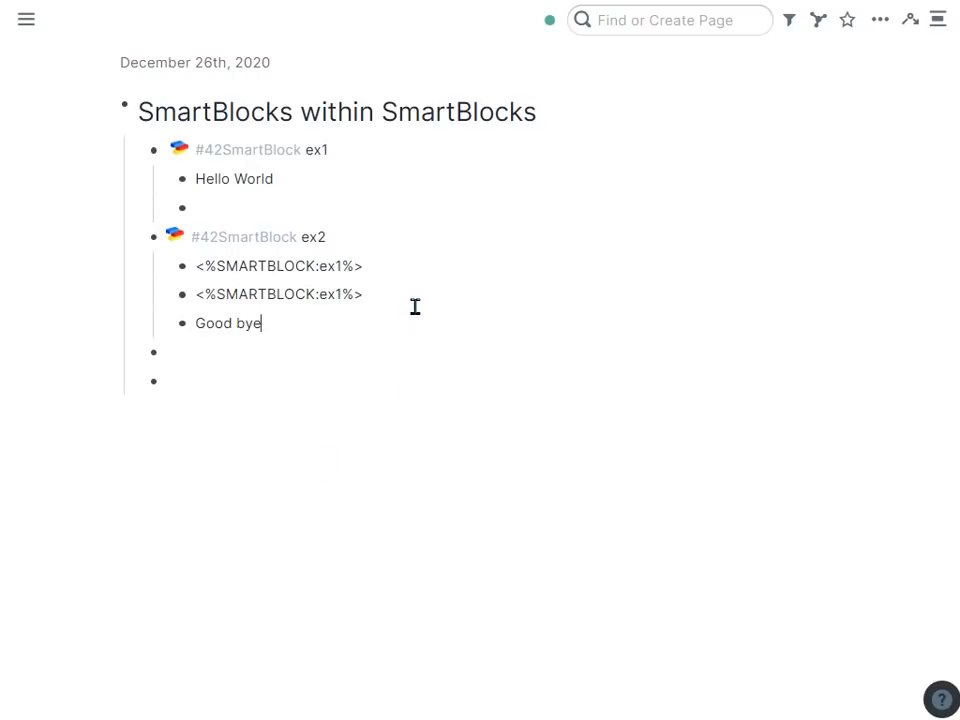
triple_click(414, 296)
click(387, 315)
key(Return)
key(ctrl+v)
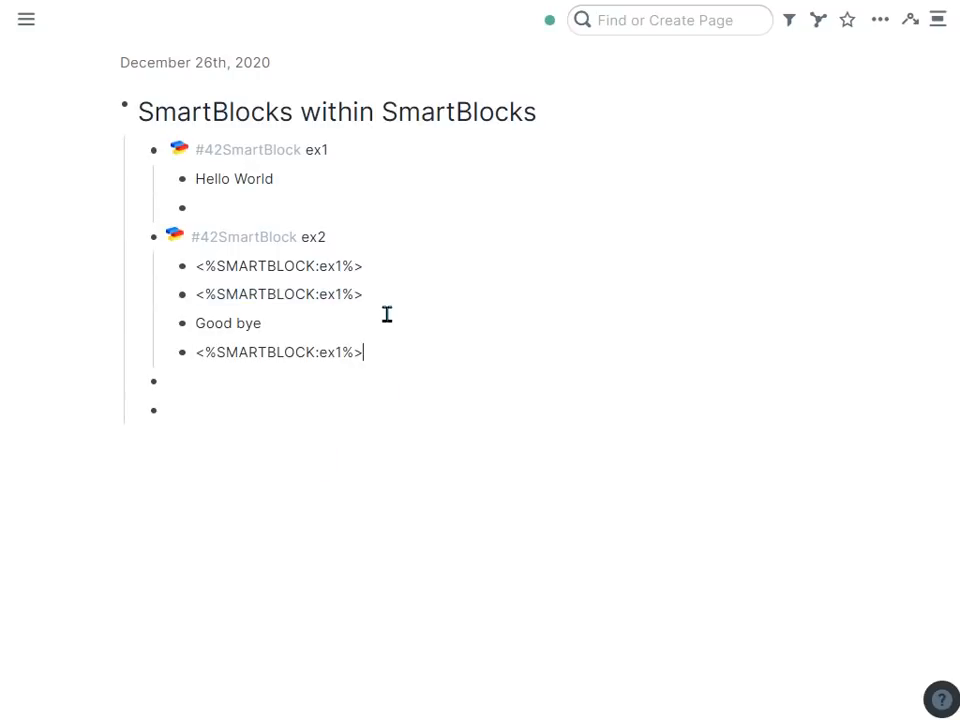
Step: Run the extended ex2 SmartBlock in the last empty block
text(;;)
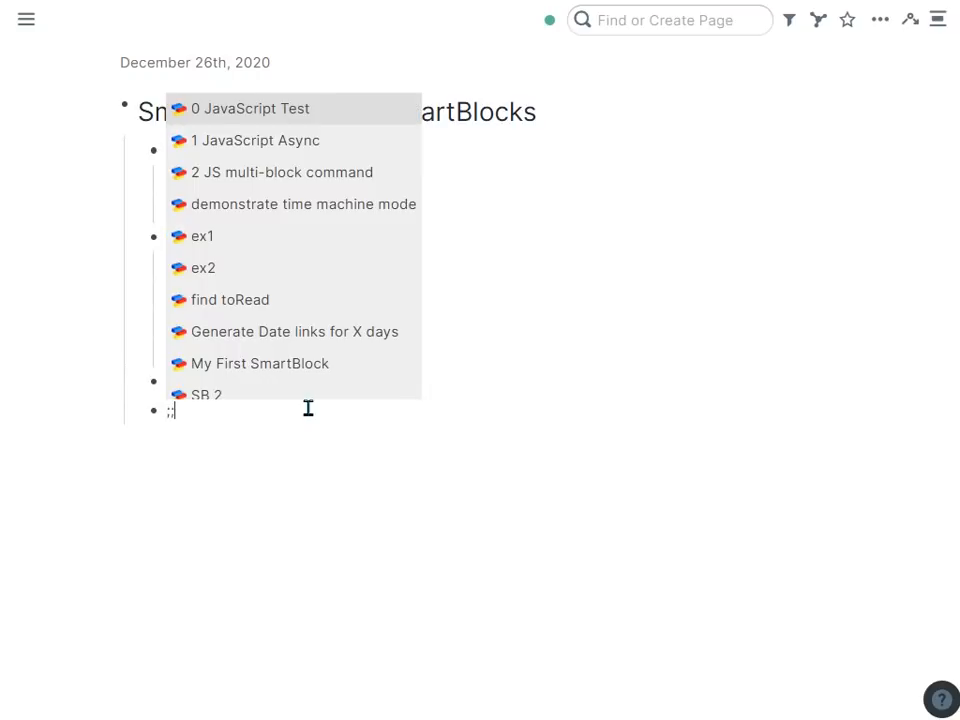
text(ex2)
key(Return)
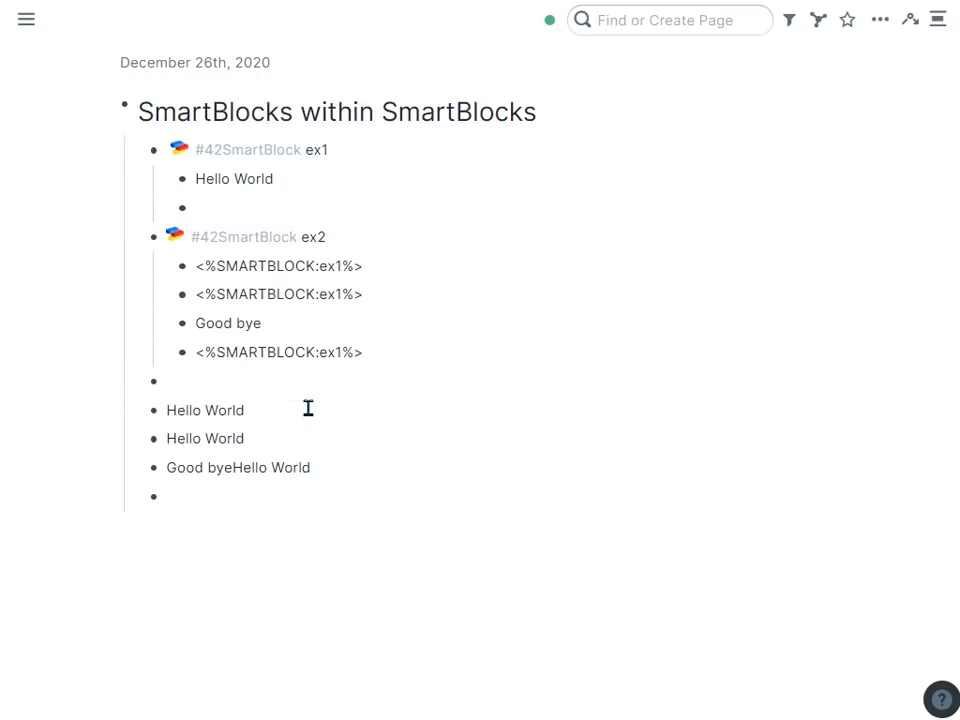
Step: Insert an empty block between "Good bye" and the last SMARTBLOCK command in ex2
click(247, 470)
click(343, 322)
key(Return)
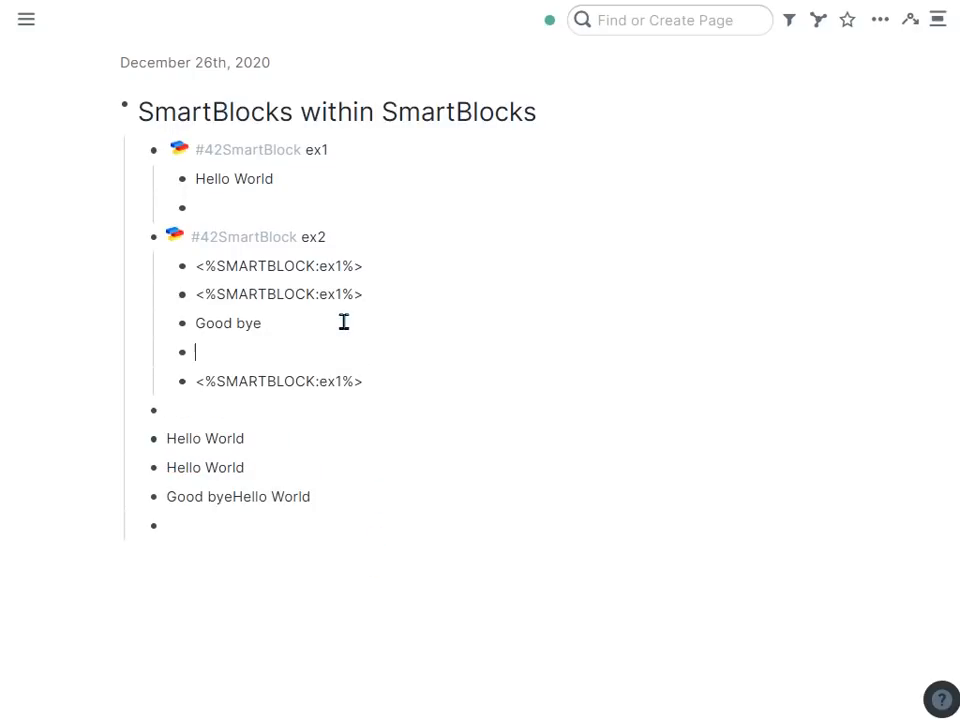
Step: Delete the output blocks from the last ex2 run, including the merged "Good byeHello World" block
drag(348, 503, 340, 436)
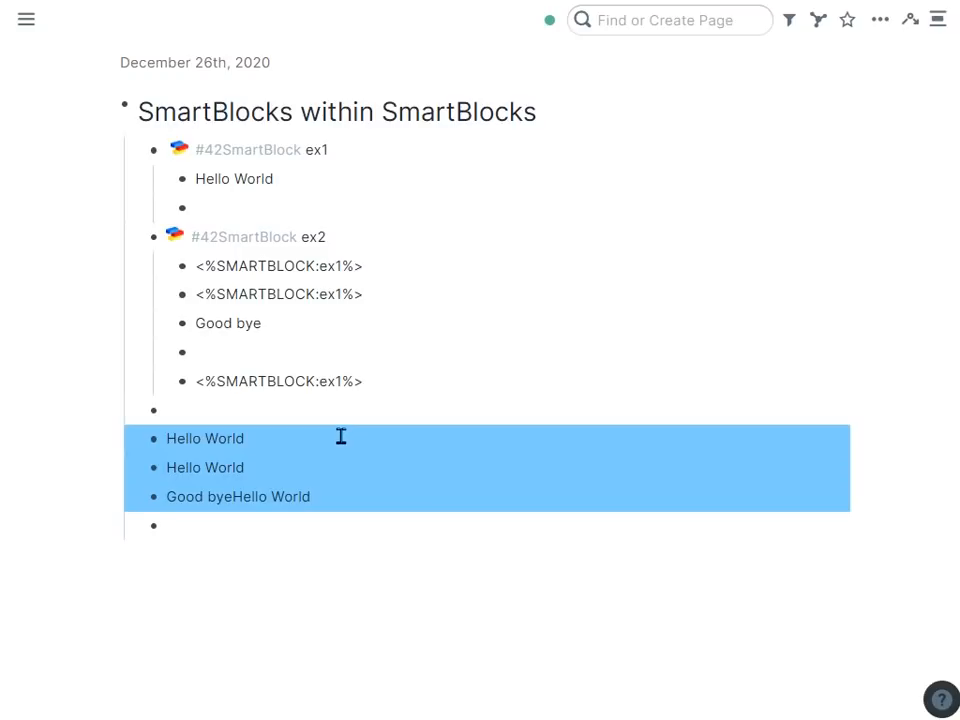
key(Up)
key(shift+Down)
key(shift+Down)
key(shift+Down)
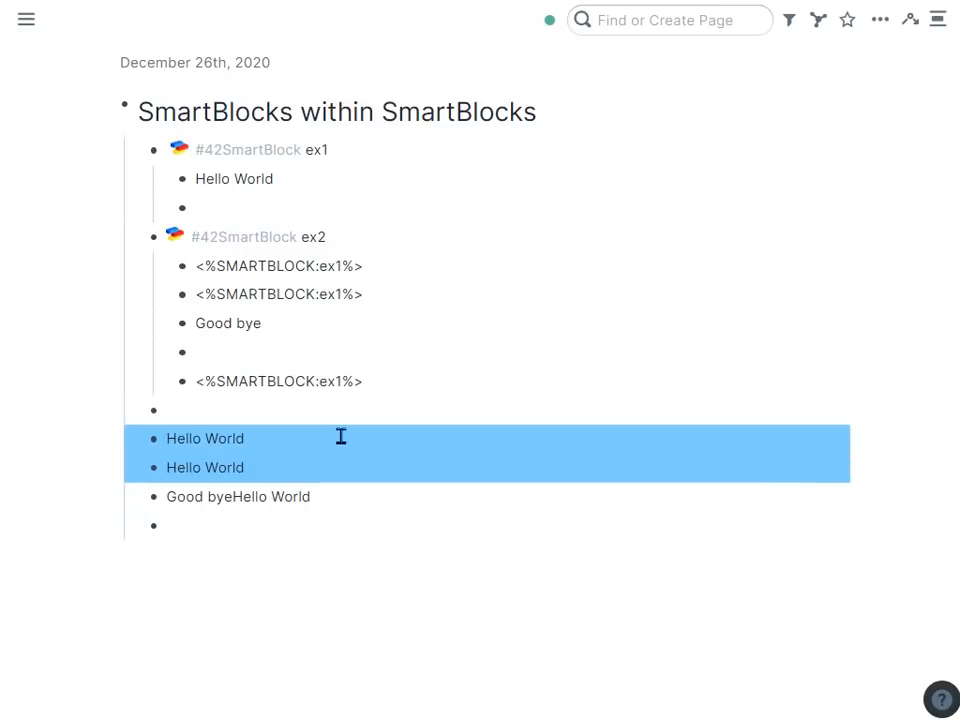
key(BackSpace)
Step: Run ex2 with its added empty block in a new block, and delete the four output blocks
key(Return)
text(;;ex)
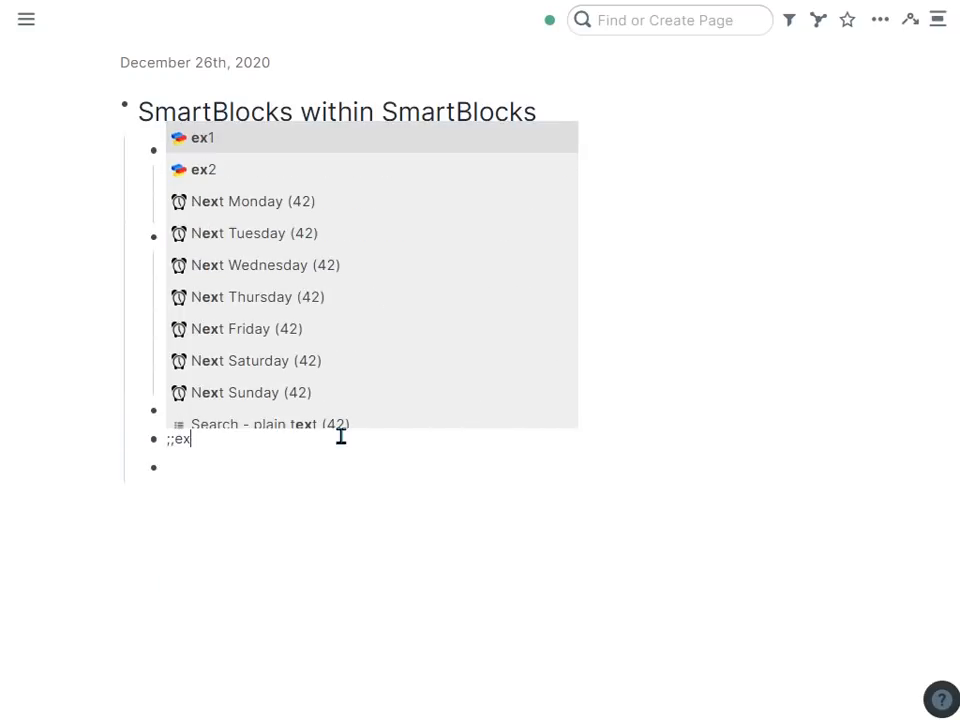
text(2)
key(Return)
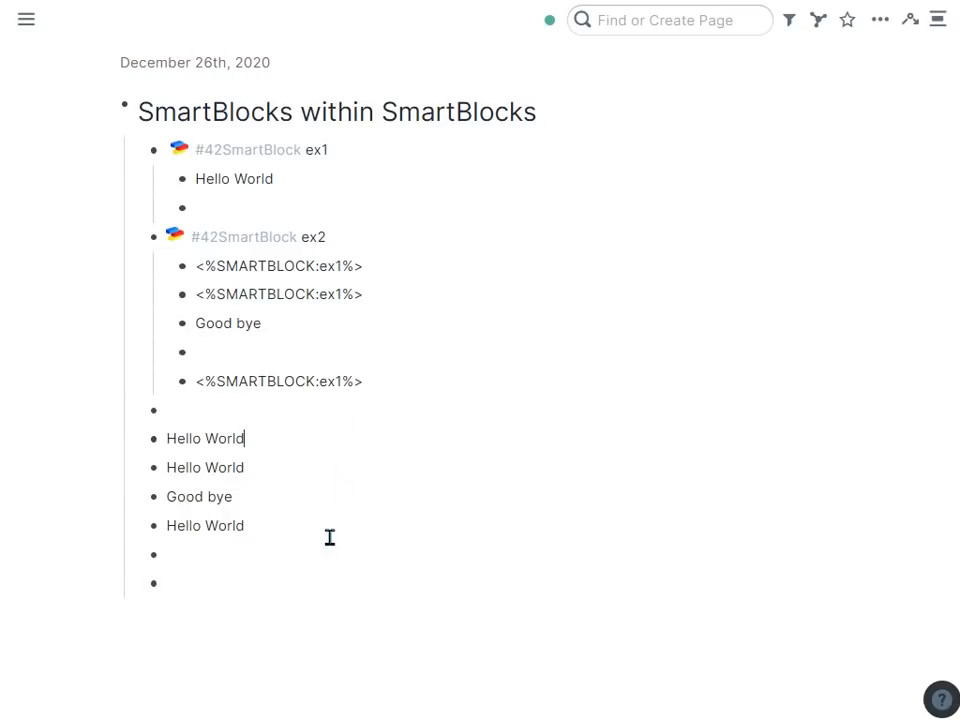
drag(306, 523, 285, 444)
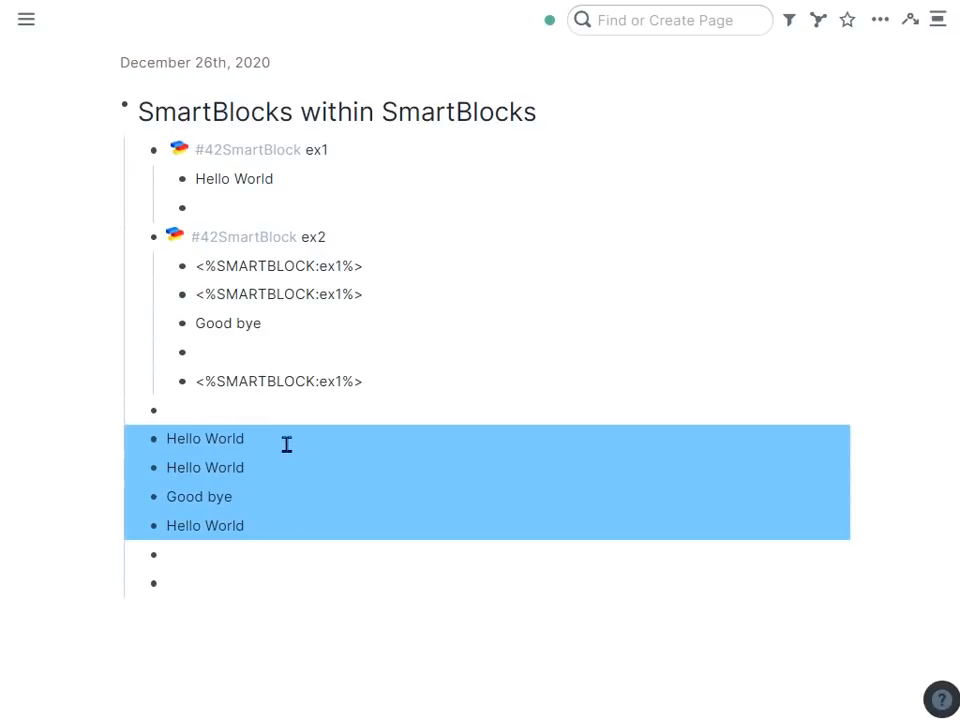
key(BackSpace)
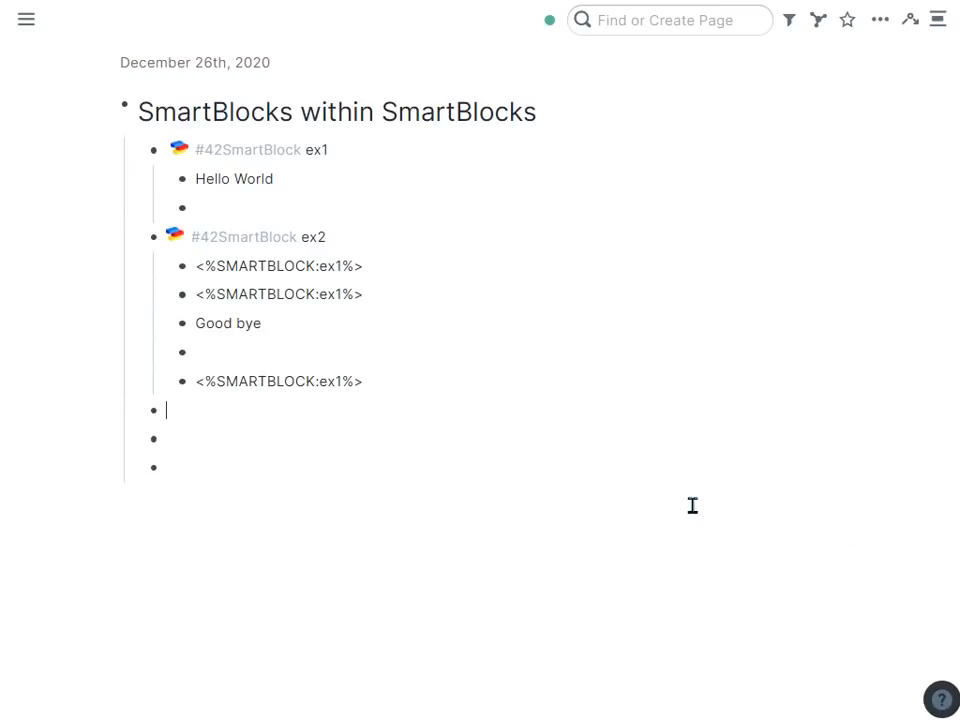
Step: Insert a SmartBlock button in a new block with the caption ex2 and ex1 as its SmartBlock name
key(Return)
key(Return)
text(;;butt)
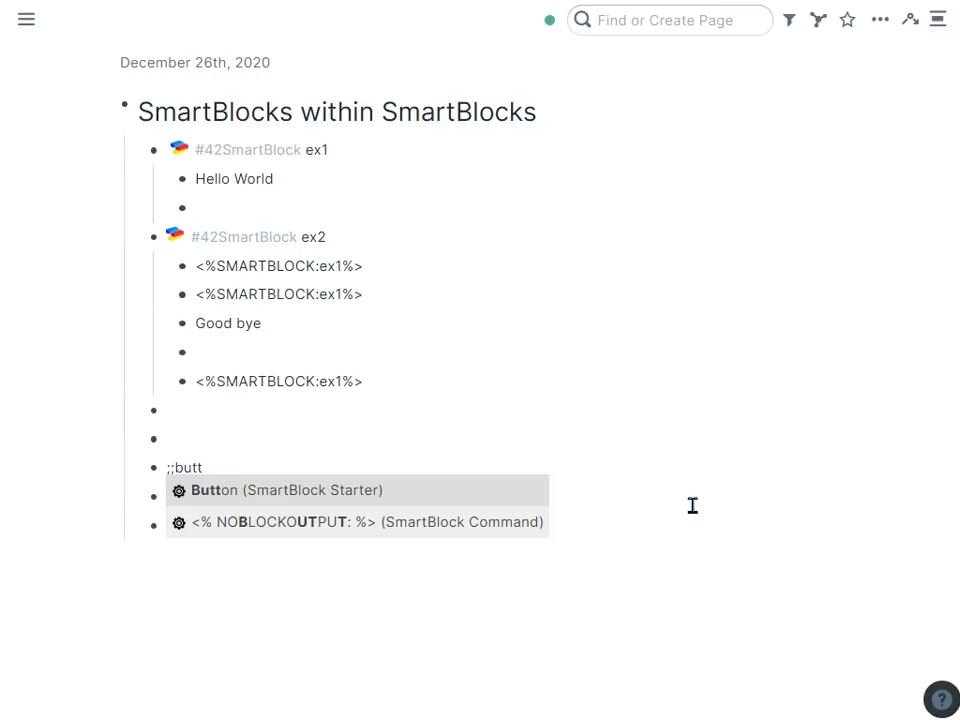
key(Return)
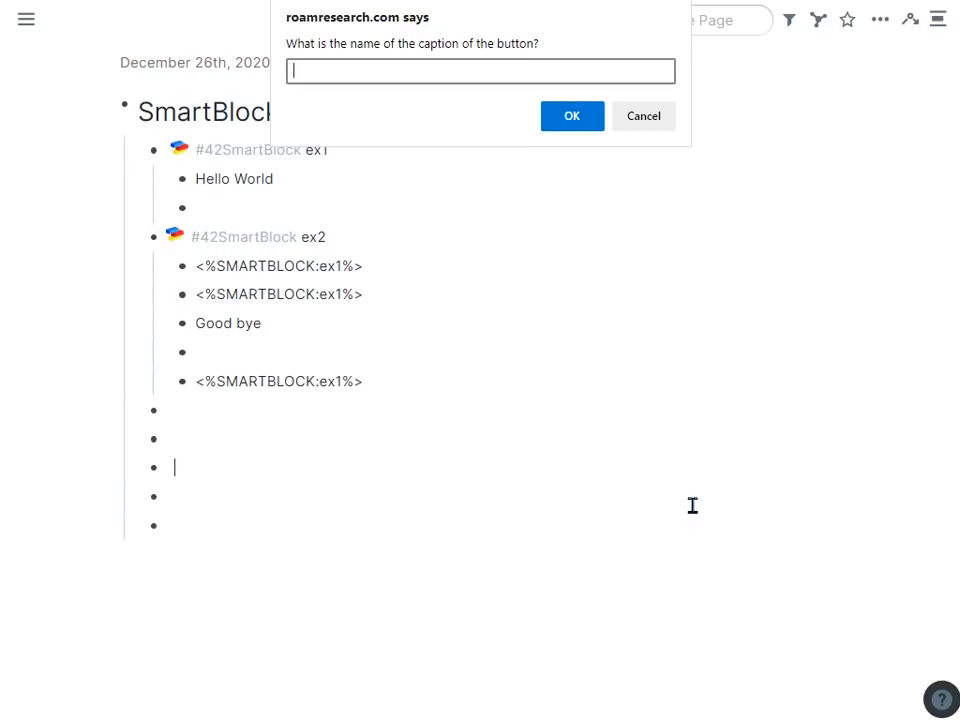
text(ex2)
key(Return)
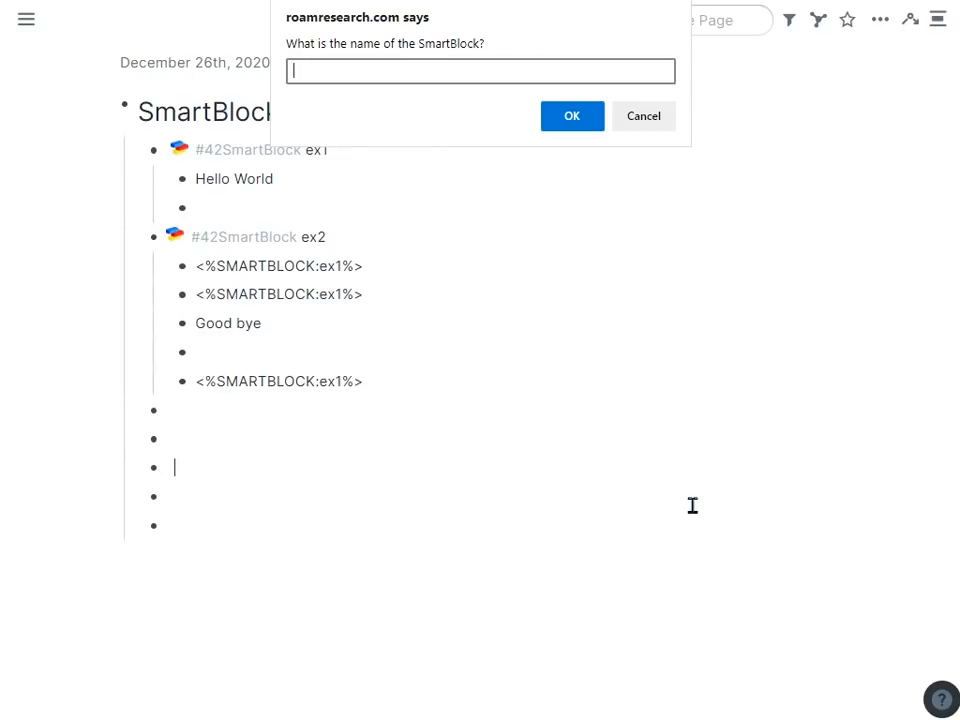
text(ex1)
key(Return)
key(Return)
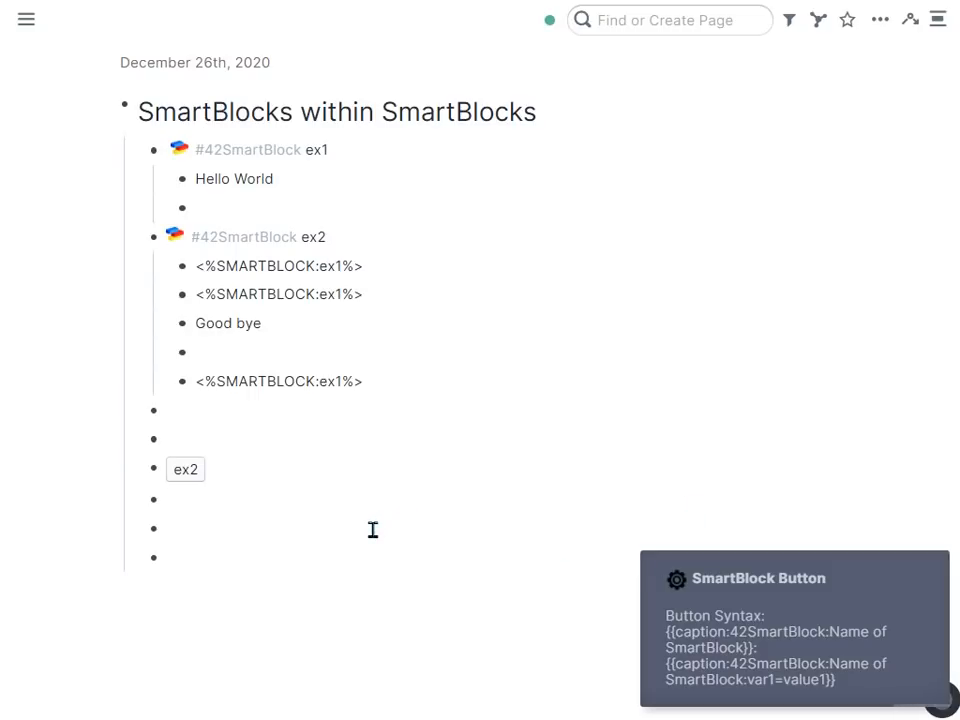
Step: Run the SmartBlock button captioned ex2 and undo its output to restore the button
click(187, 470)
double_click(251, 180)
click(306, 461)
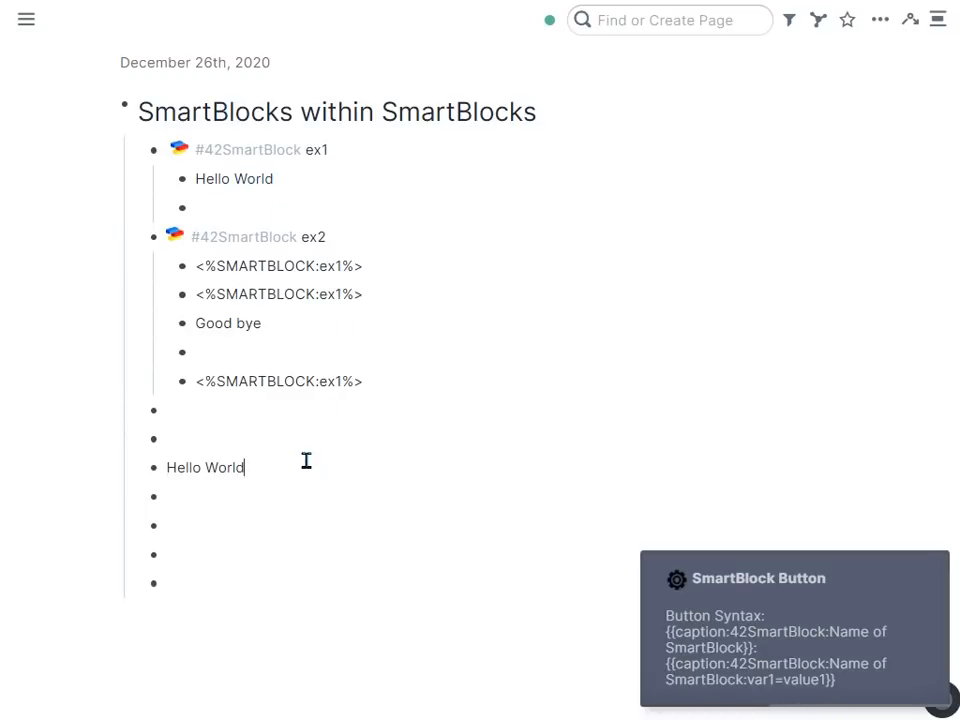
key(ctrl+z)
key(ctrl+z)
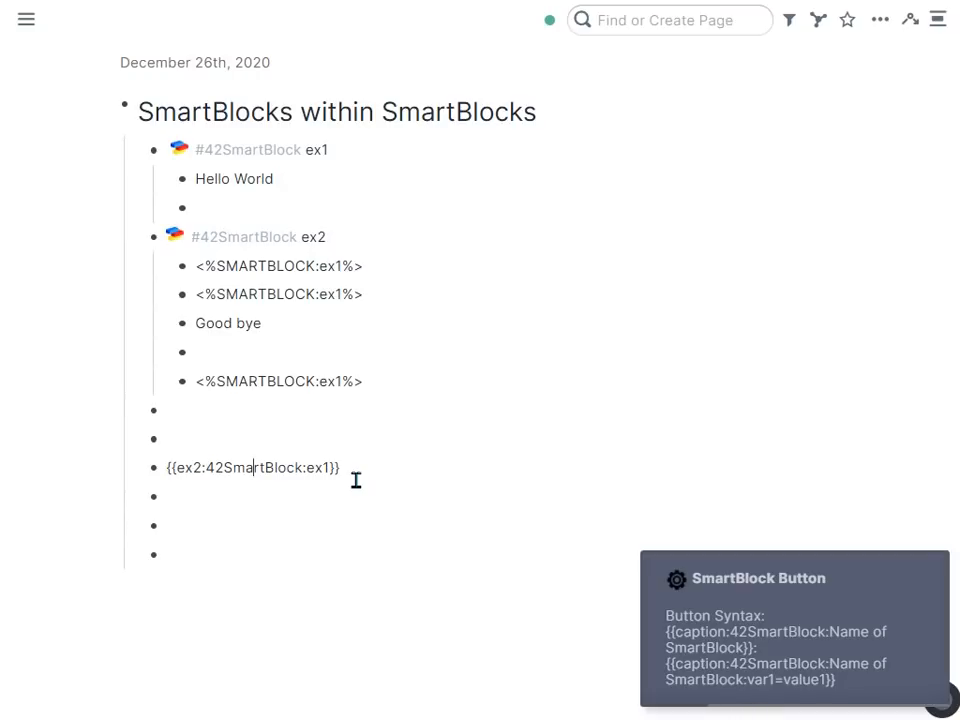
Step: Duplicate the button code into a new block below and set the copy's SmartBlock name to ex2
key(ctrl+a)
key(ctrl+c)
key(Return)
key(ctrl+v)
key(Left)
key(Left)
key(BackSpace)
text(2)
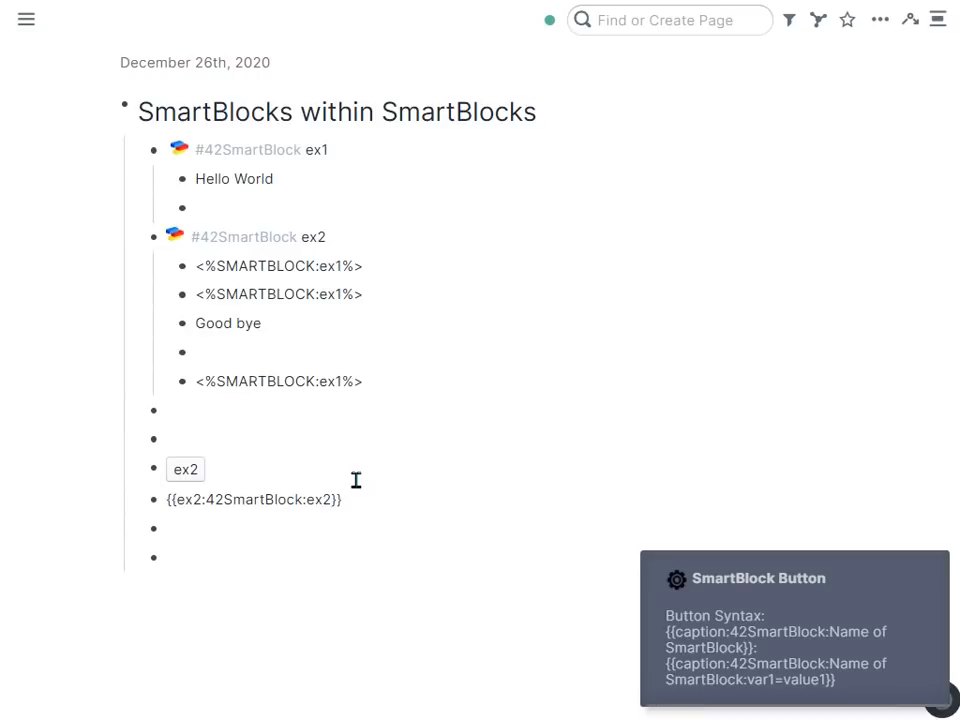
Step: Run the ex2 SmartBlock from the second button
click(355, 481)
click(377, 380)
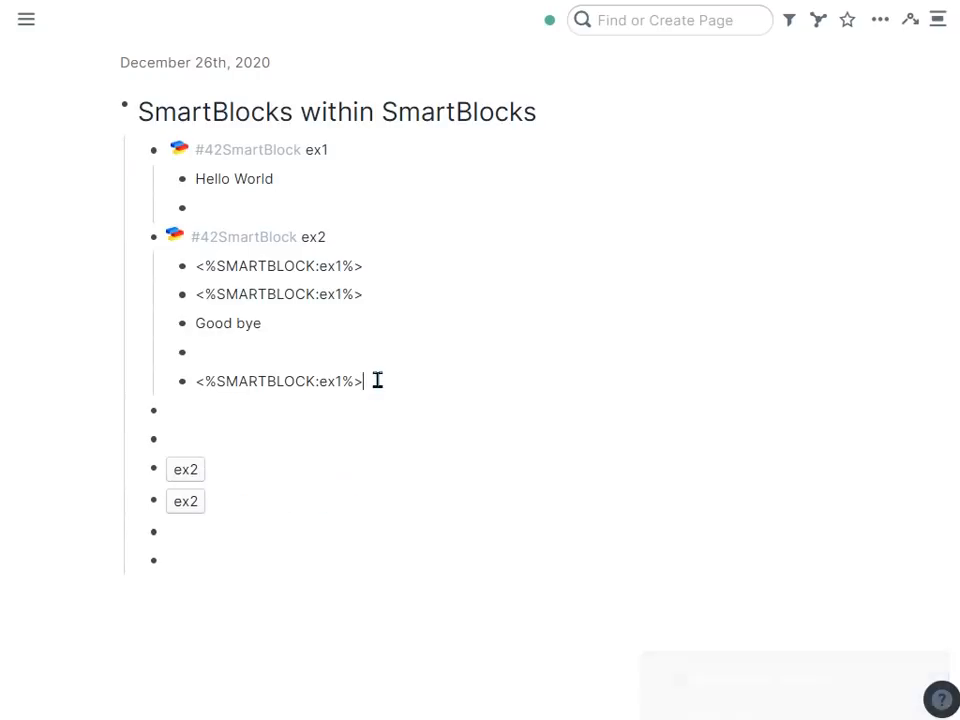
click(196, 504)
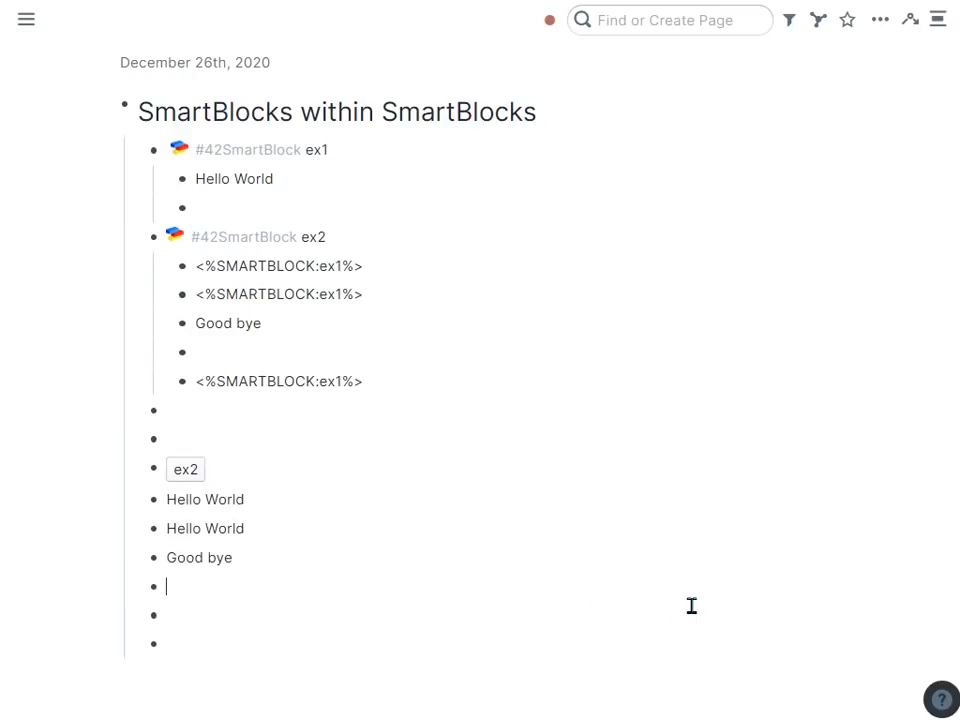
Step: Delete the four output blocks below the remaining ex2 button
drag(411, 270, 411, 390)
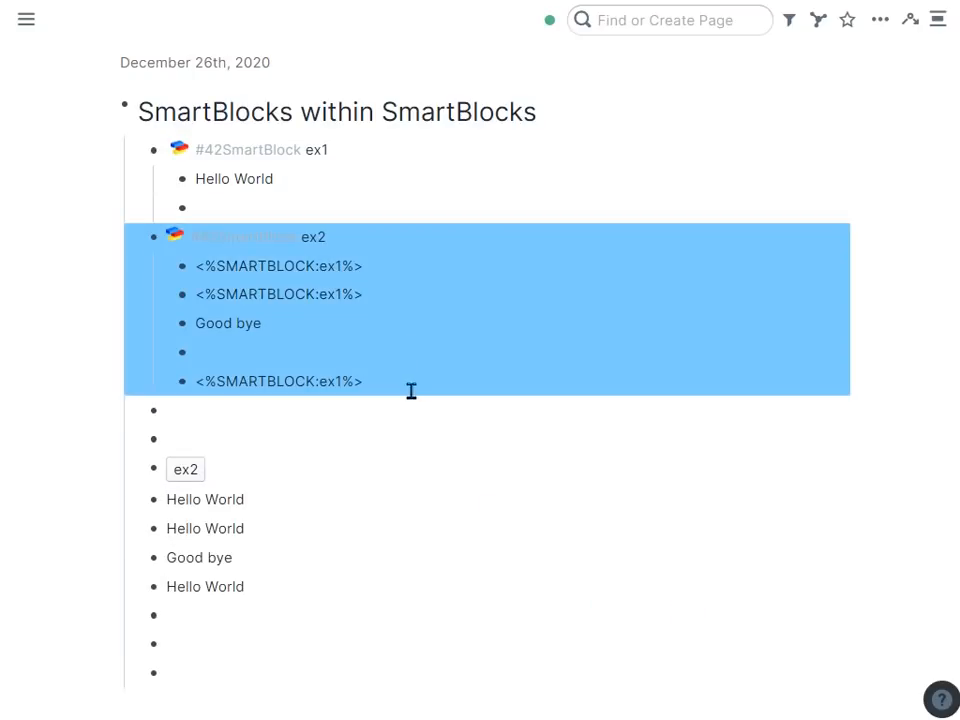
click(296, 585)
drag(294, 583, 299, 509)
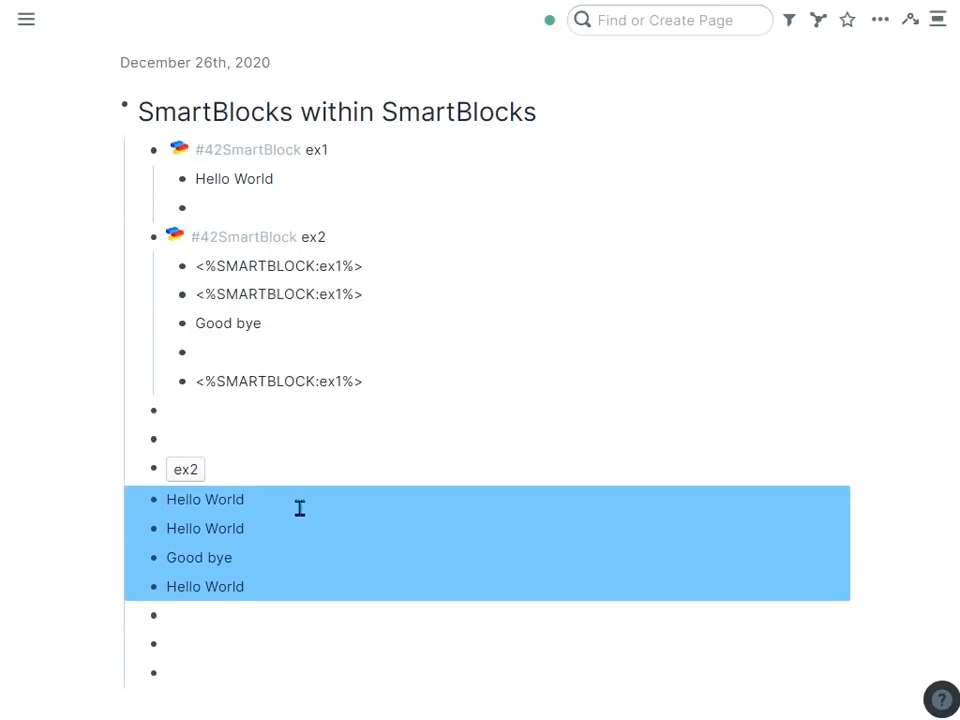
key(BackSpace)
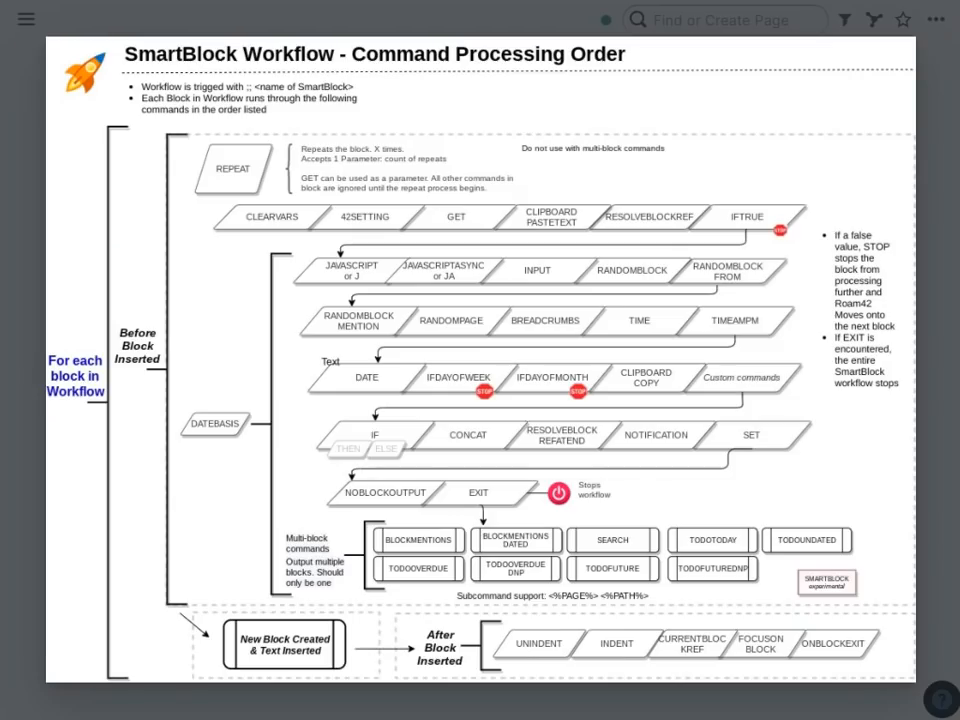
Step: Close the enlarged SmartBlock Workflow command processing order diagram
click(928, 63)
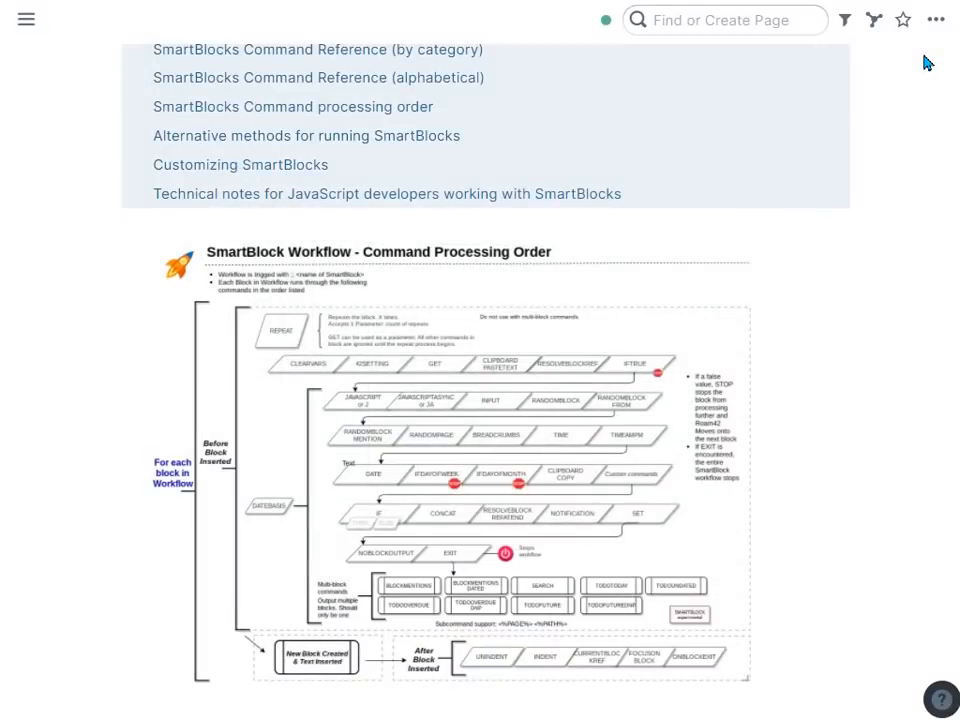
Step: Open the page on alternative methods for running SmartBlocks and review its advice on SmartBlocks calling SmartBlocks
scroll(917, 294, up, 3)
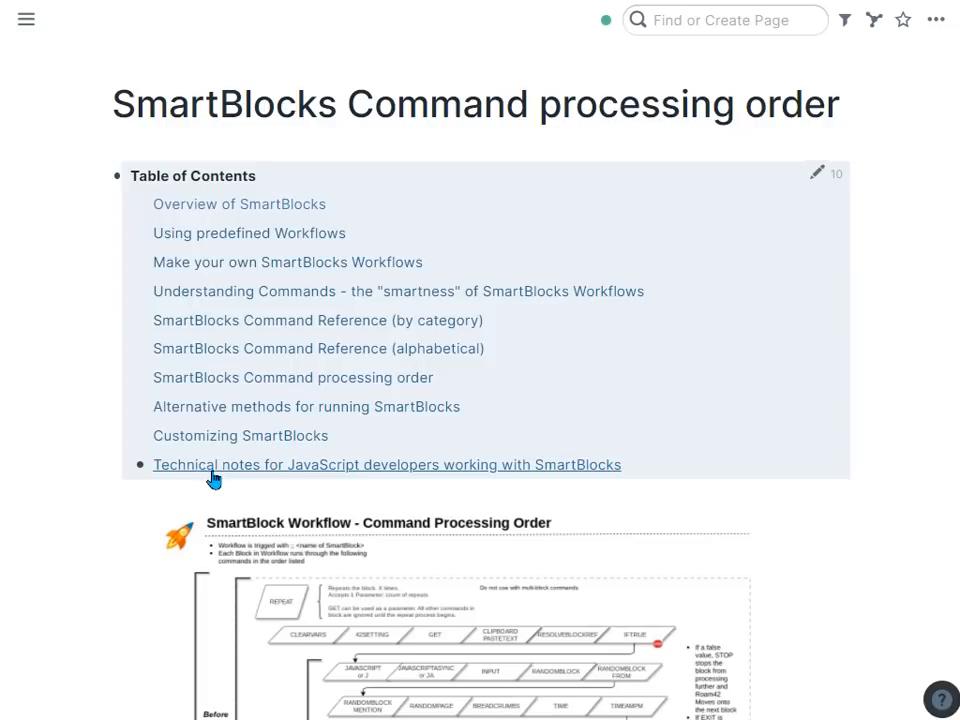
click(393, 411)
scroll(860, 326, down, 3)
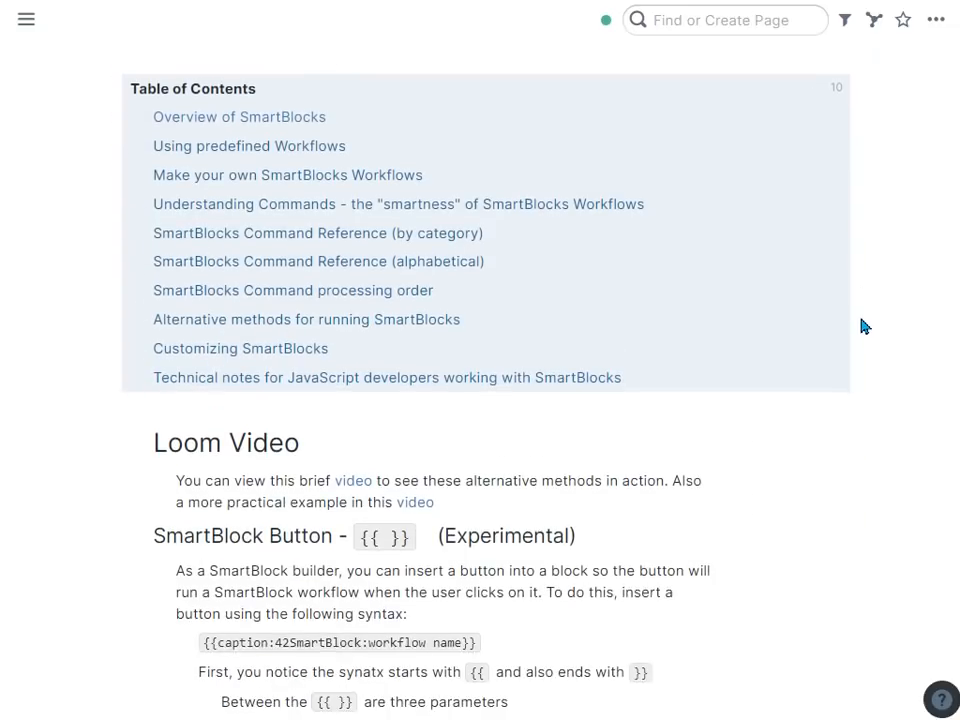
scroll(864, 335, down, 2)
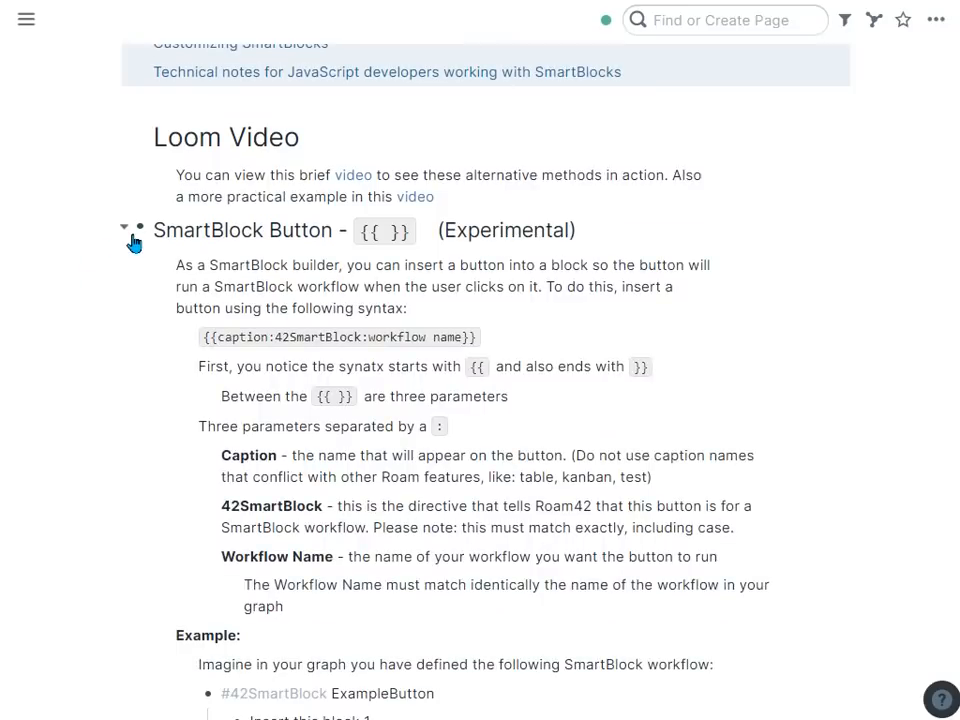
click(128, 238)
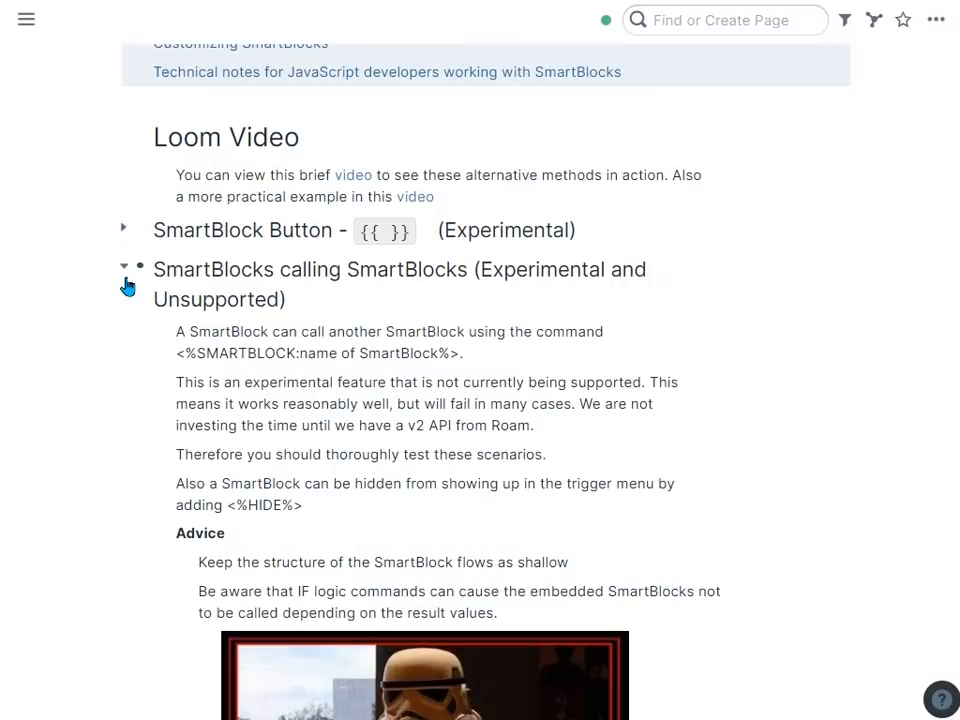
scroll(127, 283, down, 4)
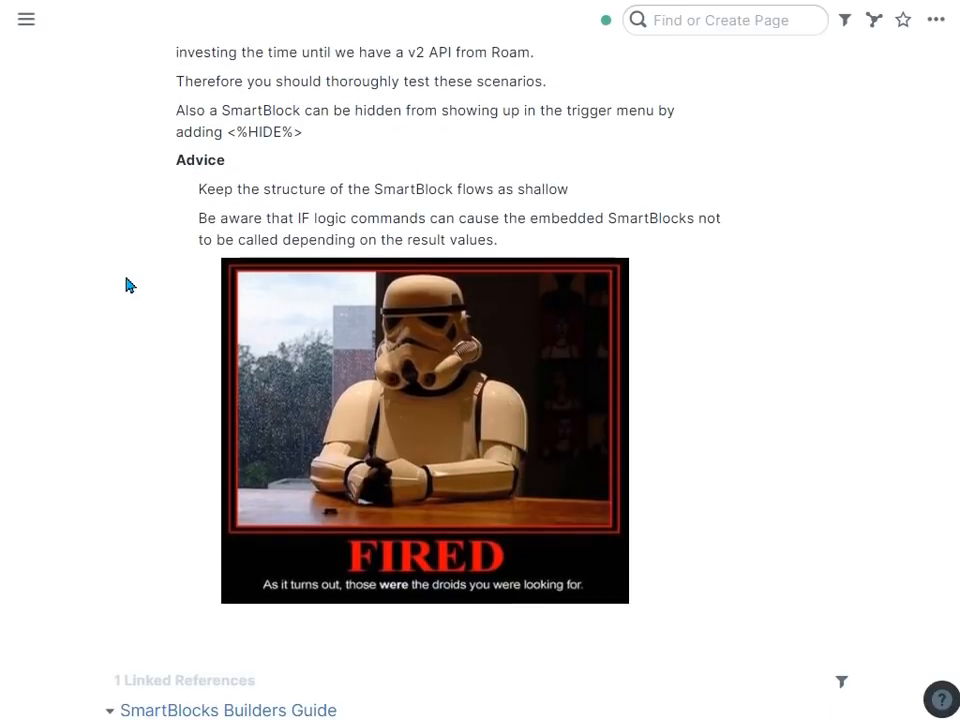
scroll(127, 285, up, 4)
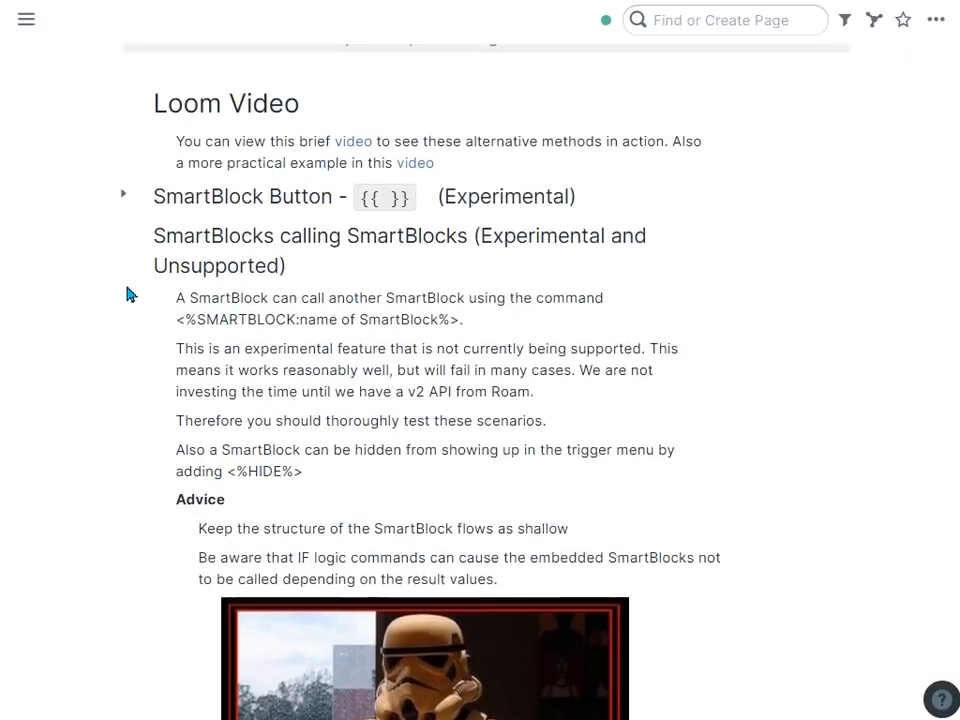
Step: Expand the SmartBlock Button section and review its button syntax, parameters and example
click(127, 268)
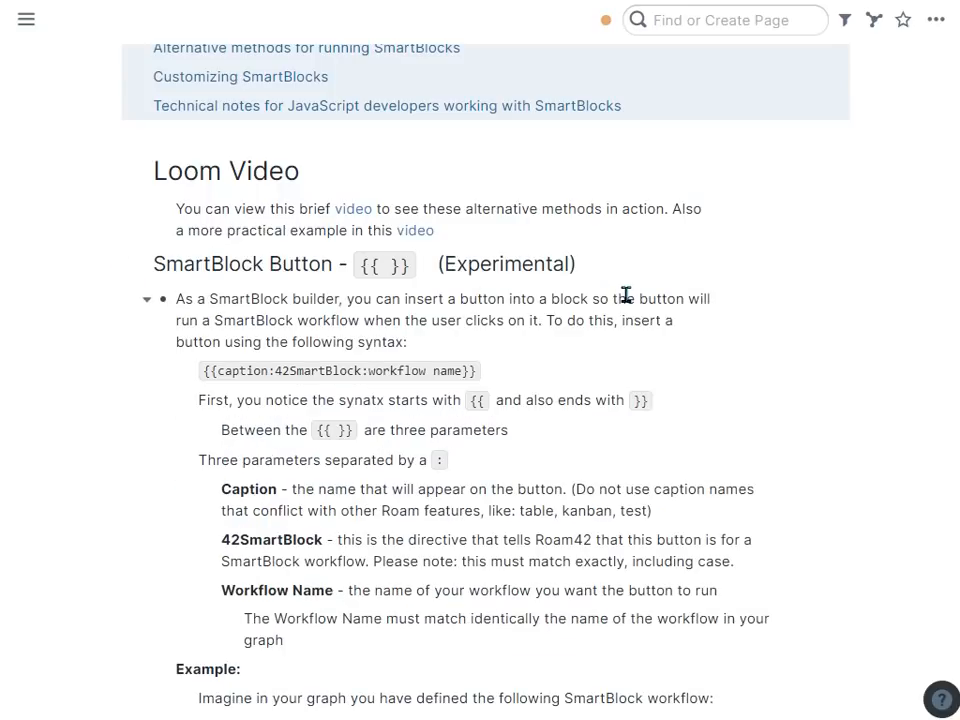
scroll(620, 297, down, 1)
scroll(377, 340, down, 2)
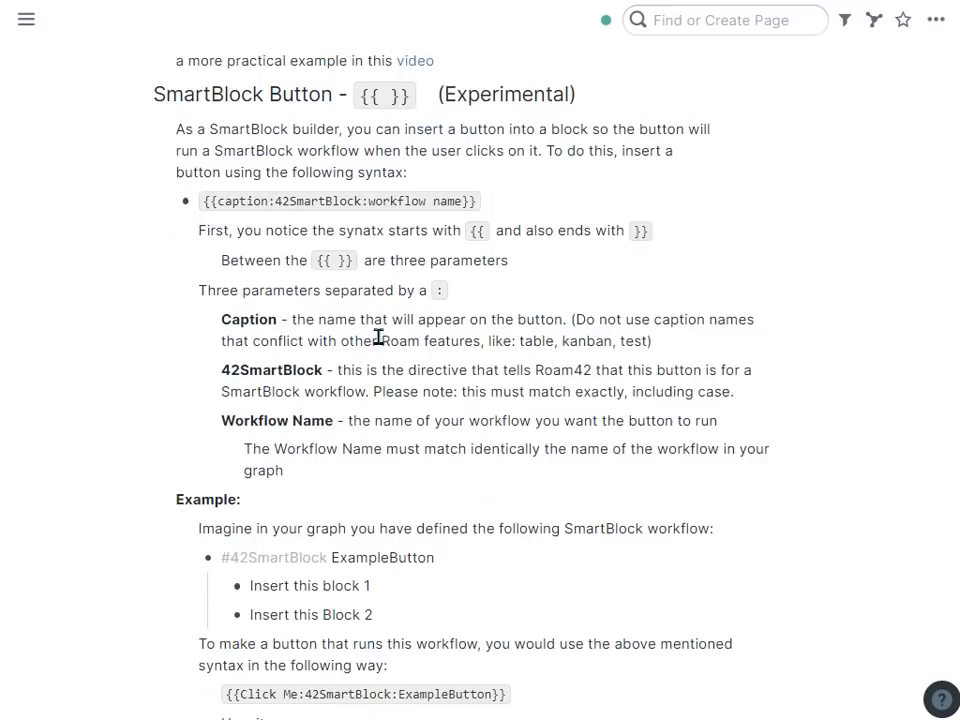
scroll(371, 354, down, 3)
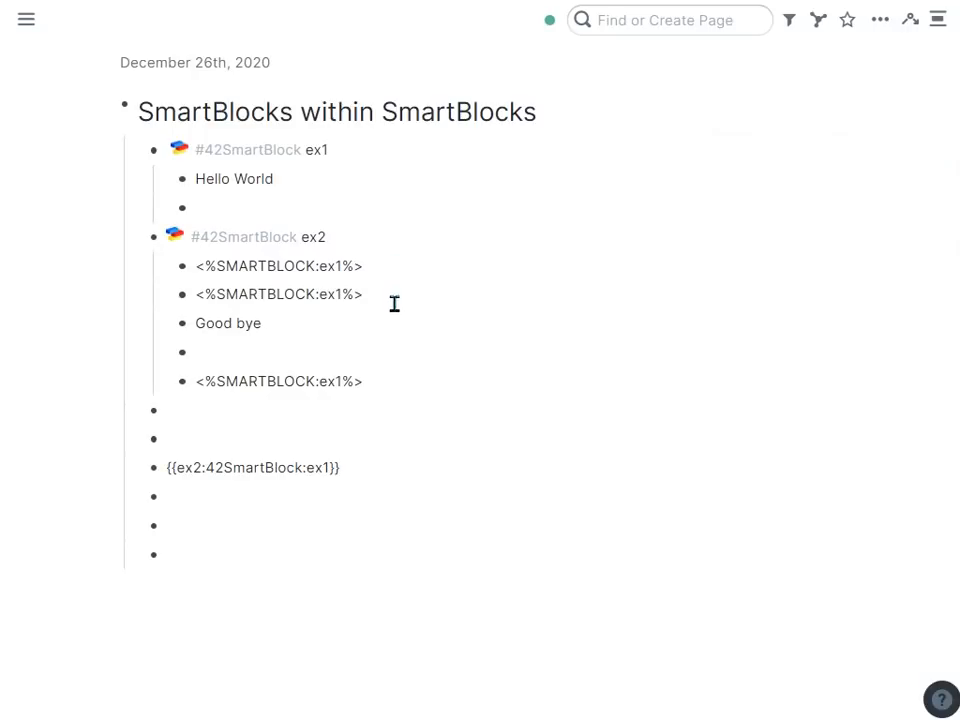
Step: Go up to the December 26th, 2020 page and focus on its Multi-block commands block
click(152, 66)
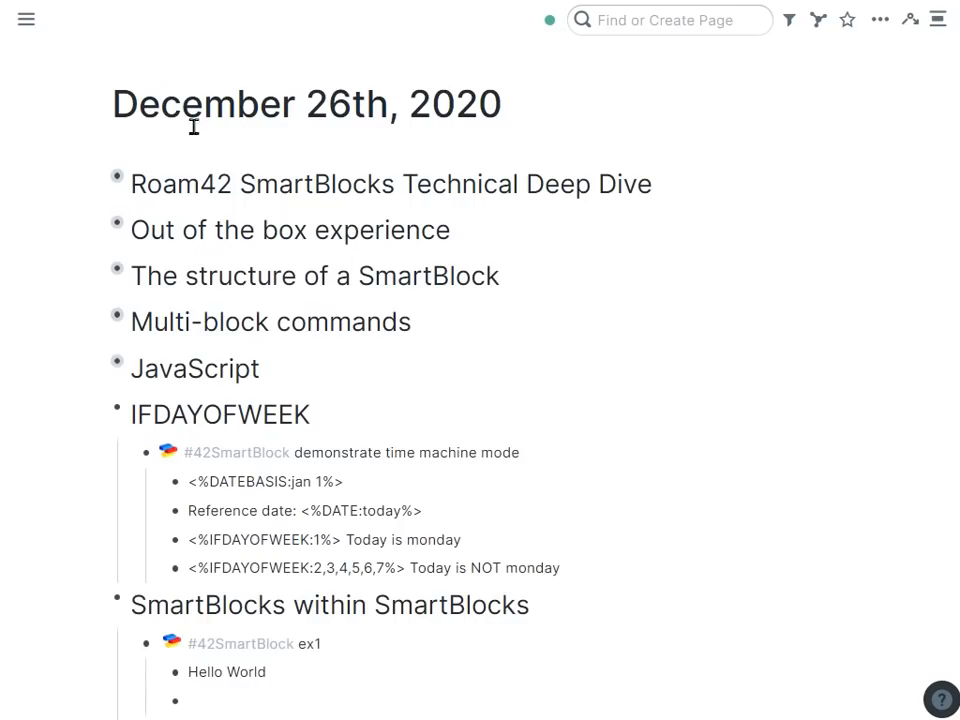
click(117, 318)
click(304, 324)
drag(304, 324, 393, 239)
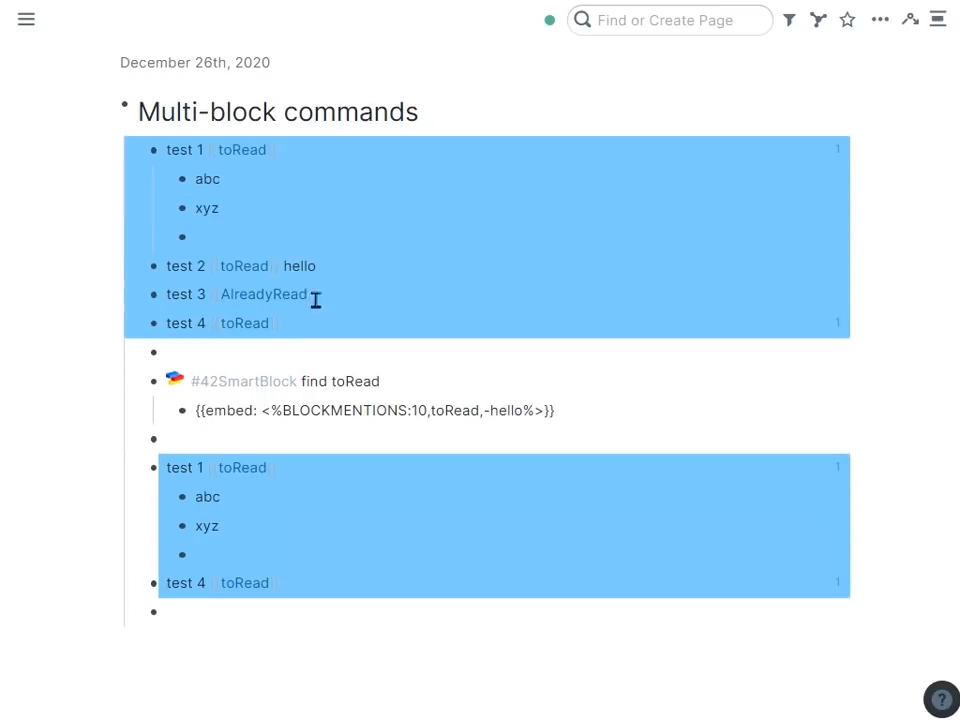
Step: Delete the earlier embedded test 1 and test 4 output below the find toRead SmartBlock
click(282, 438)
key(Down)
key(shift+Down)
key(shift+Down)
key(Delete)
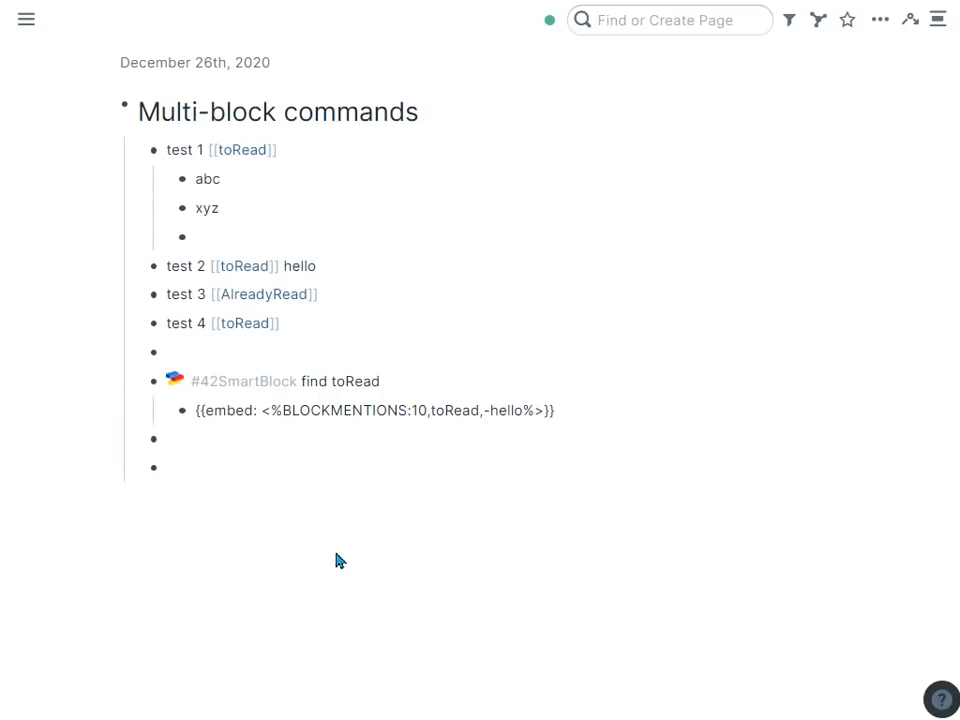
Step: Insert a <%PAGE%> subcommand on its own line above the embed in the find toRead SmartBlock
click(595, 412)
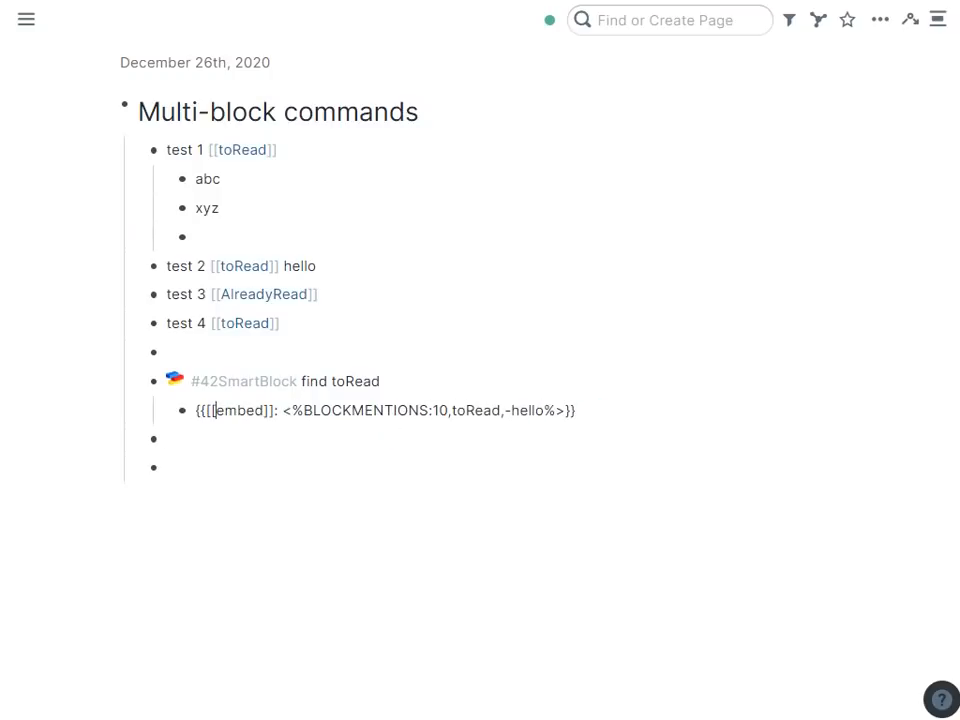
key(Return)
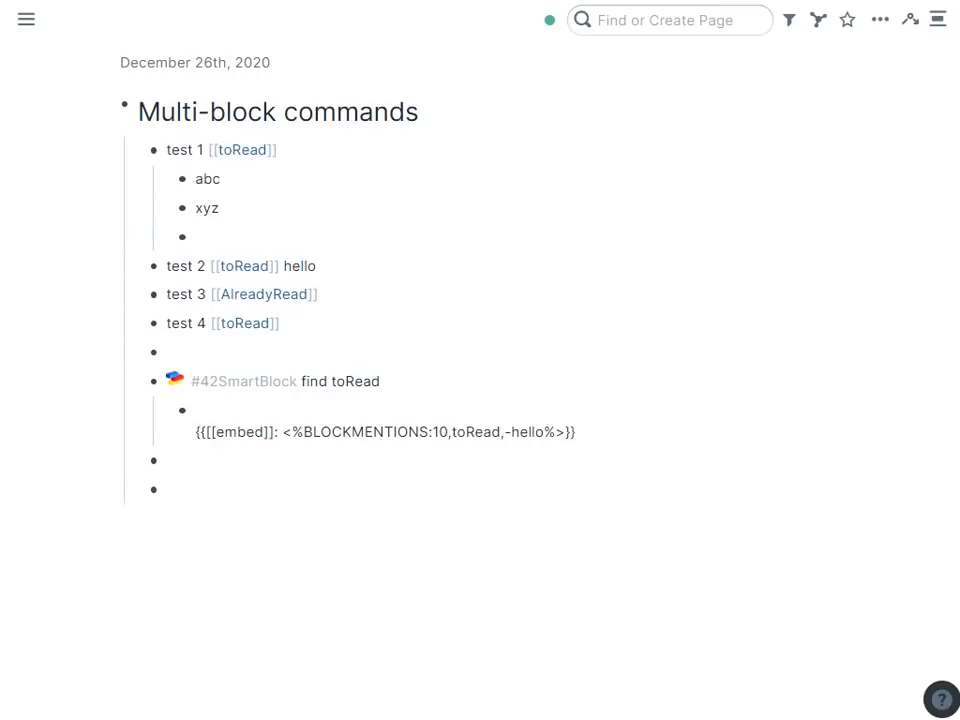
text(;;page)
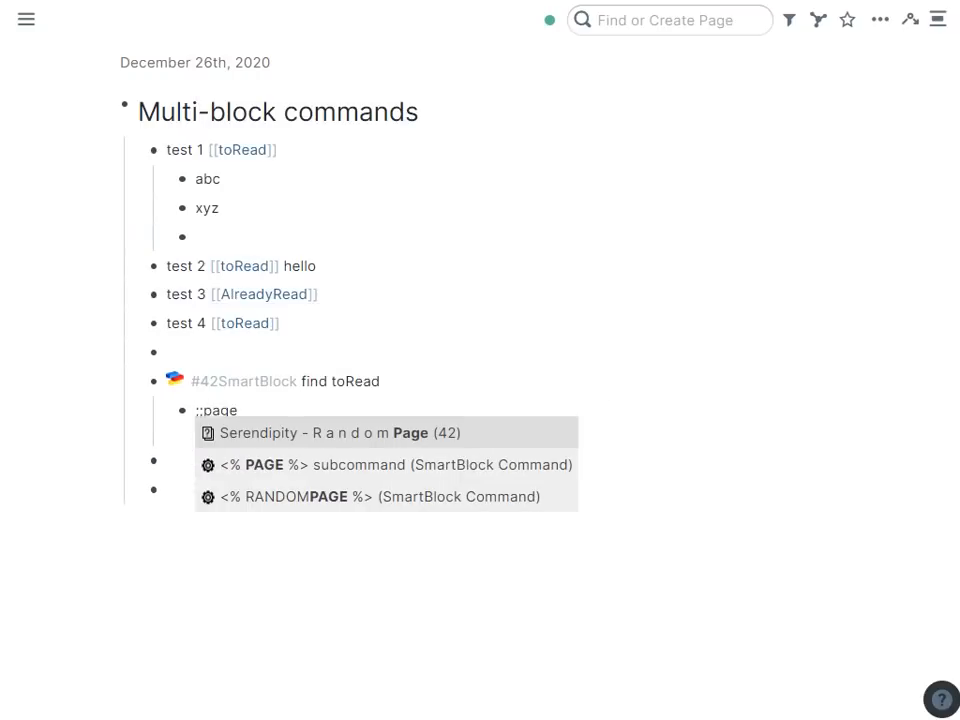
key(Down)
key(Down)
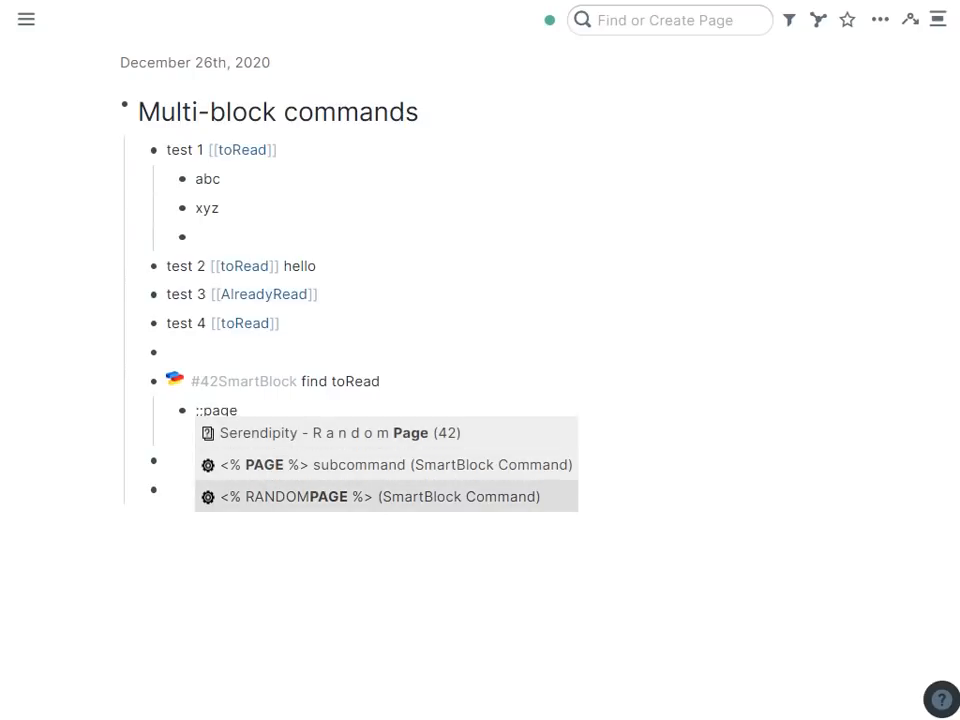
key(Up)
key(Return)
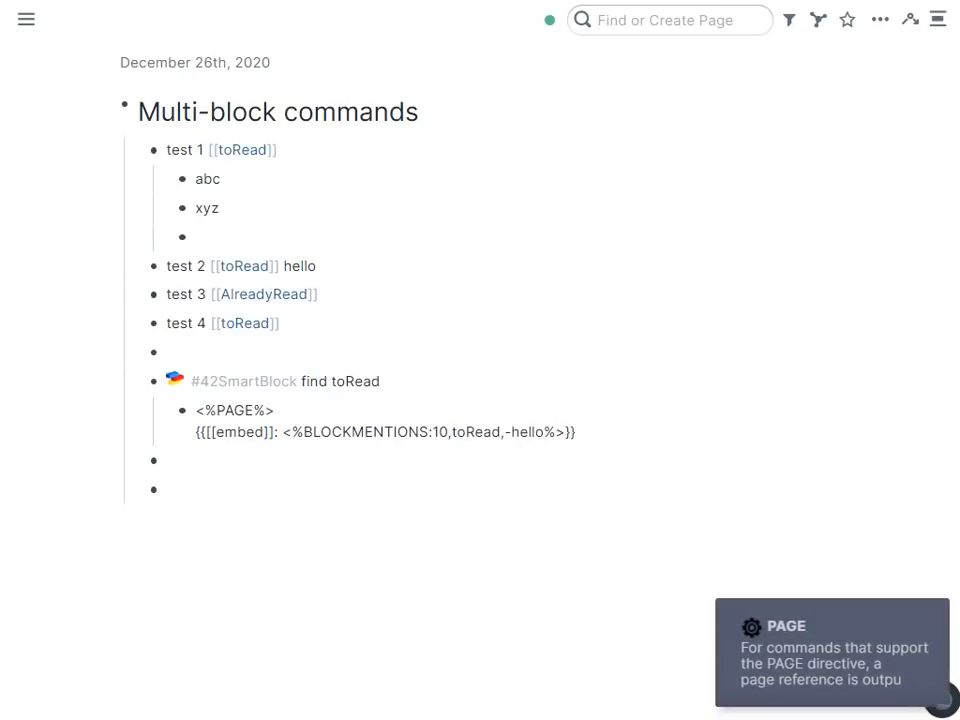
Step: Remove the embed wrapper around the BLOCKMENTIONS command, leaving only <%BLOCKMENTIONS:10,toRead,-hello%> on the second line
double_click(360, 434)
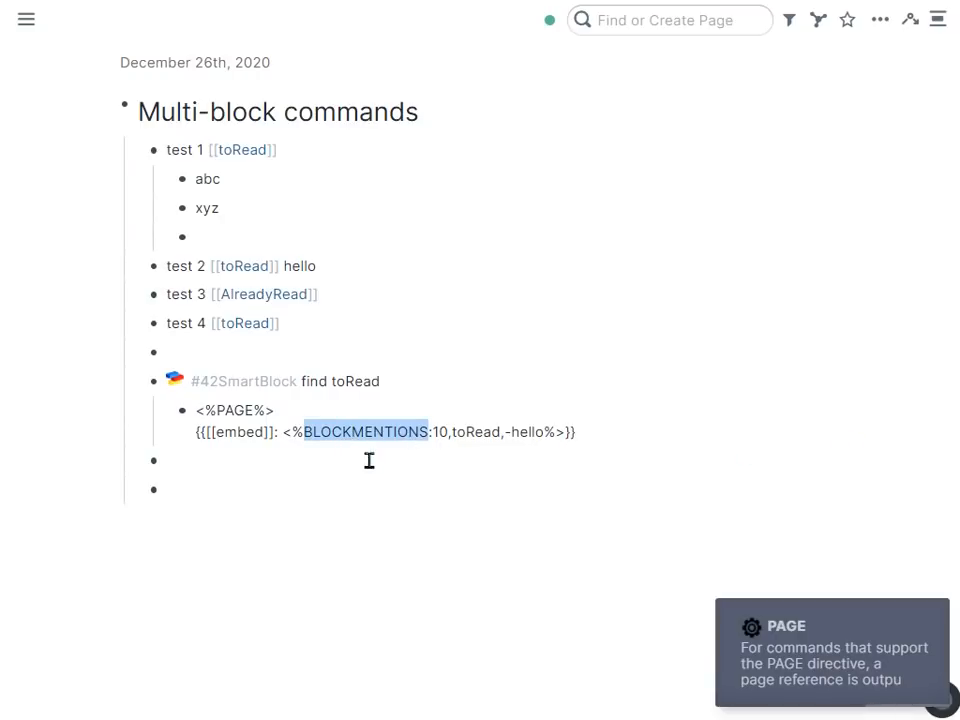
click(357, 477)
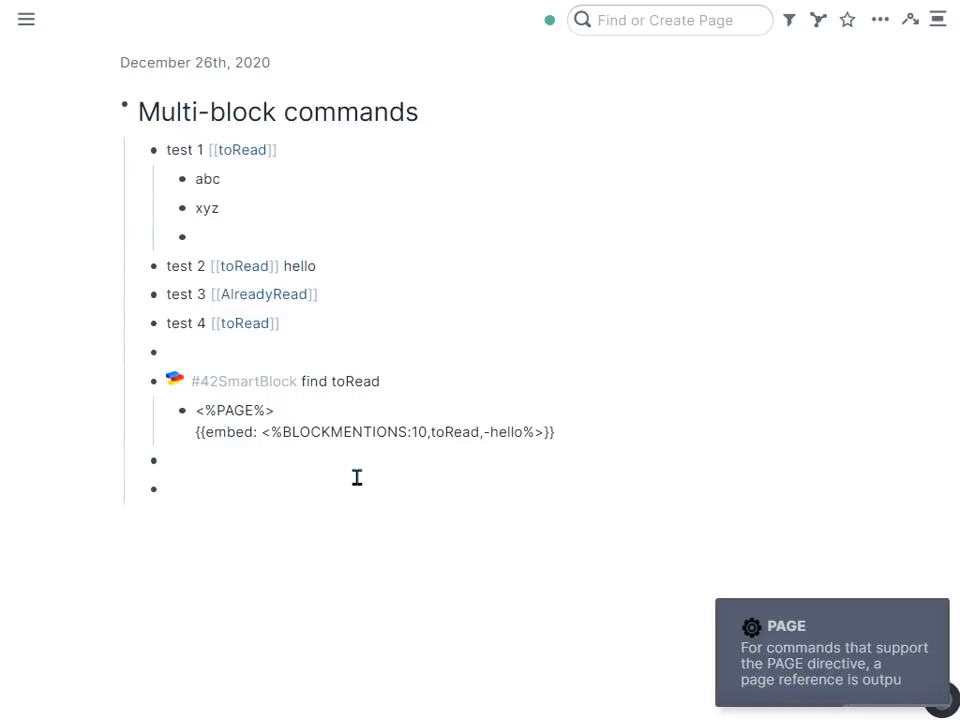
key(Up)
key(Up)
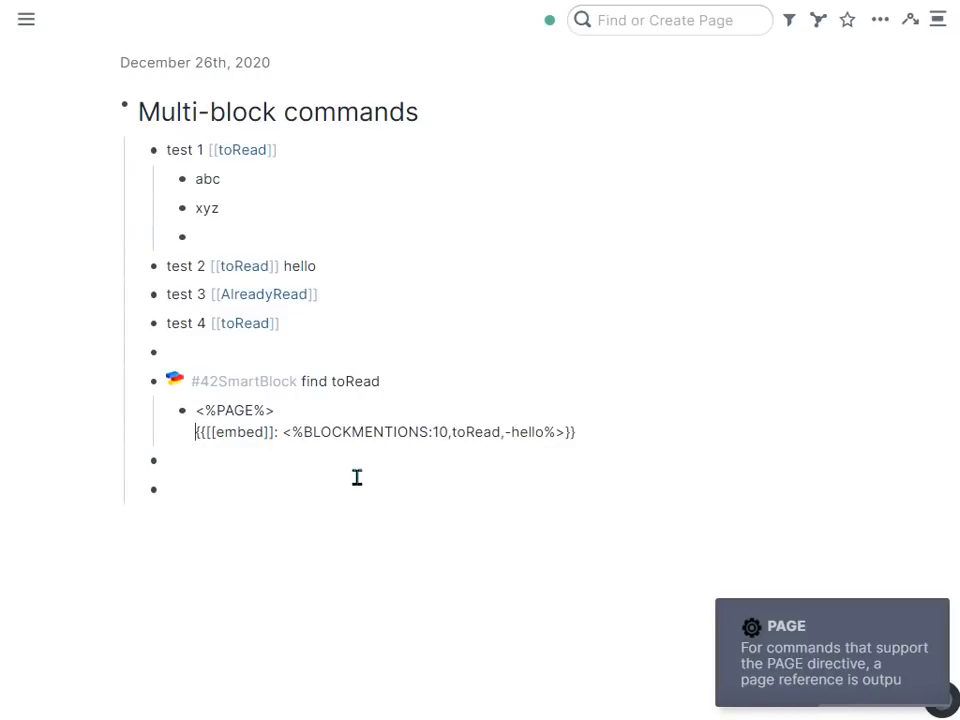
key(shift+Right)
key(shift+Right)
key(shift+Right)
key(shift+Right)
key(shift+Right)
key(shift+Right)
key(shift+Right)
key(shift+Right)
key(shift+Right)
key(shift+Right)
key(shift+Right)
key(shift+Right)
key(shift+Right)
key(BackSpace)
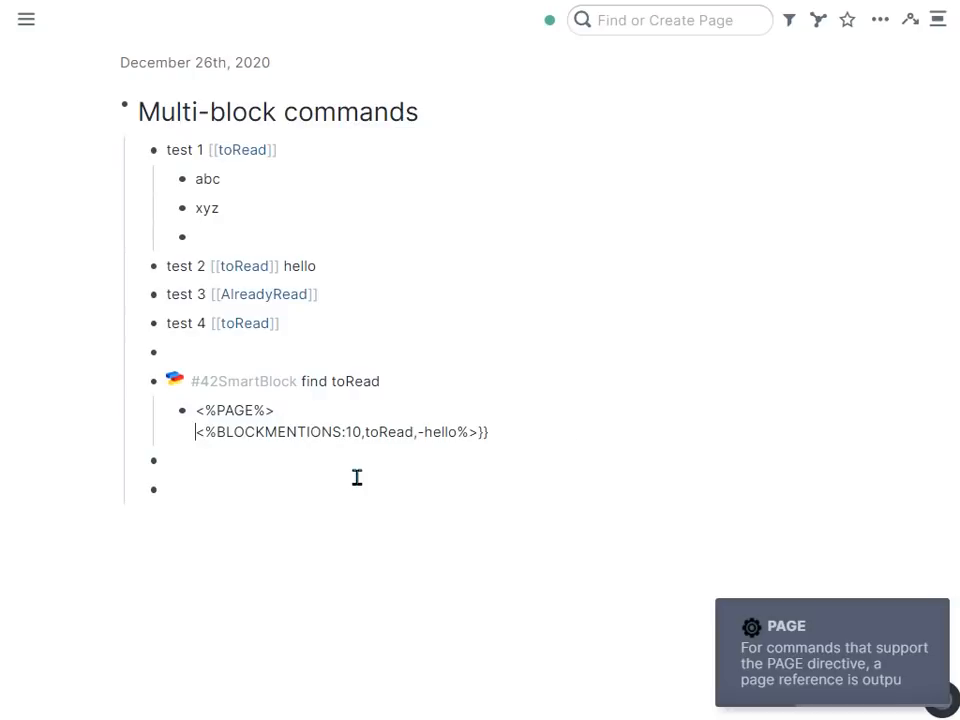
click(527, 448)
click(525, 435)
key(BackSpace)
key(BackSpace)
Step: Run the find toRead SmartBlock in a new block below its definition and inspect the first output block
click(263, 468)
key(Return)
text(;;find)
key(Return)
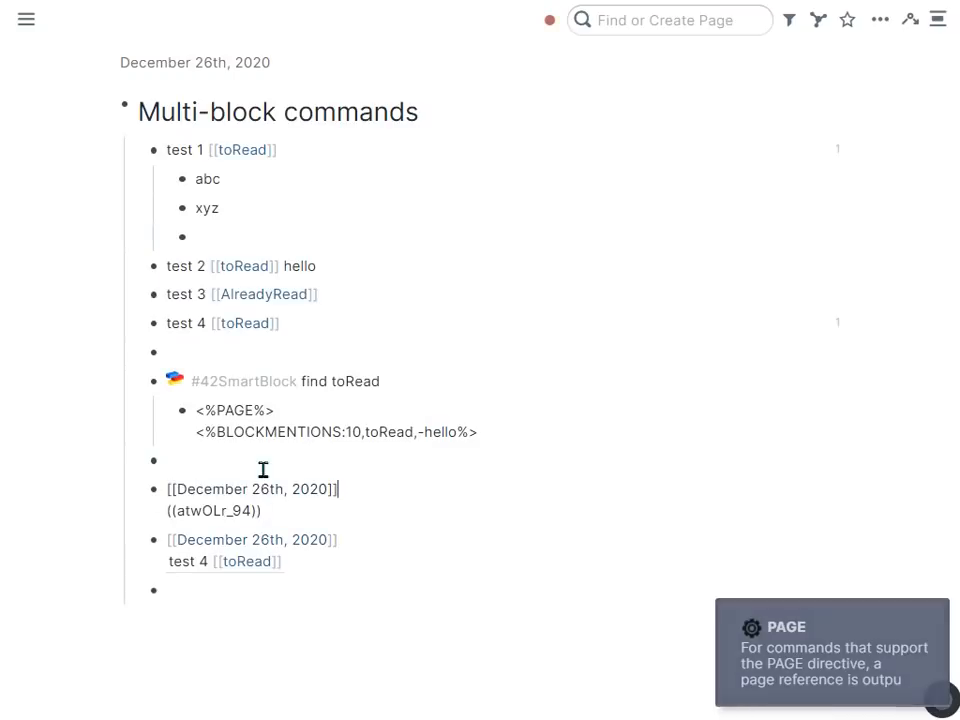
click(542, 445)
click(320, 513)
click(244, 465)
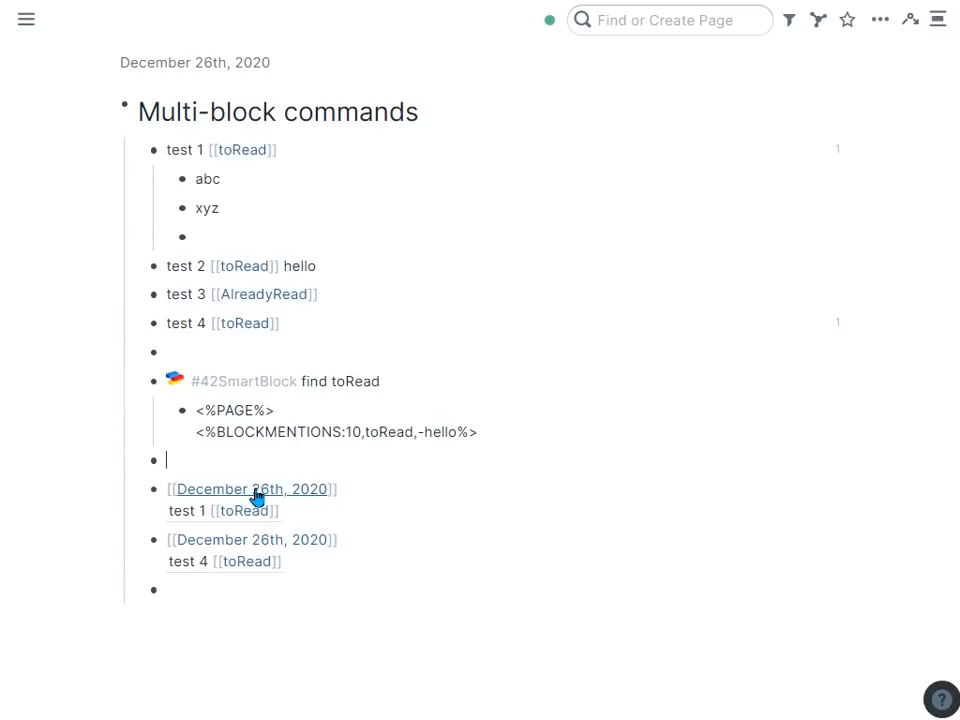
Step: Add a PATH subcommand with > as the separator directly after <%PAGE%> in the find toRead SmartBlock
click(304, 414)
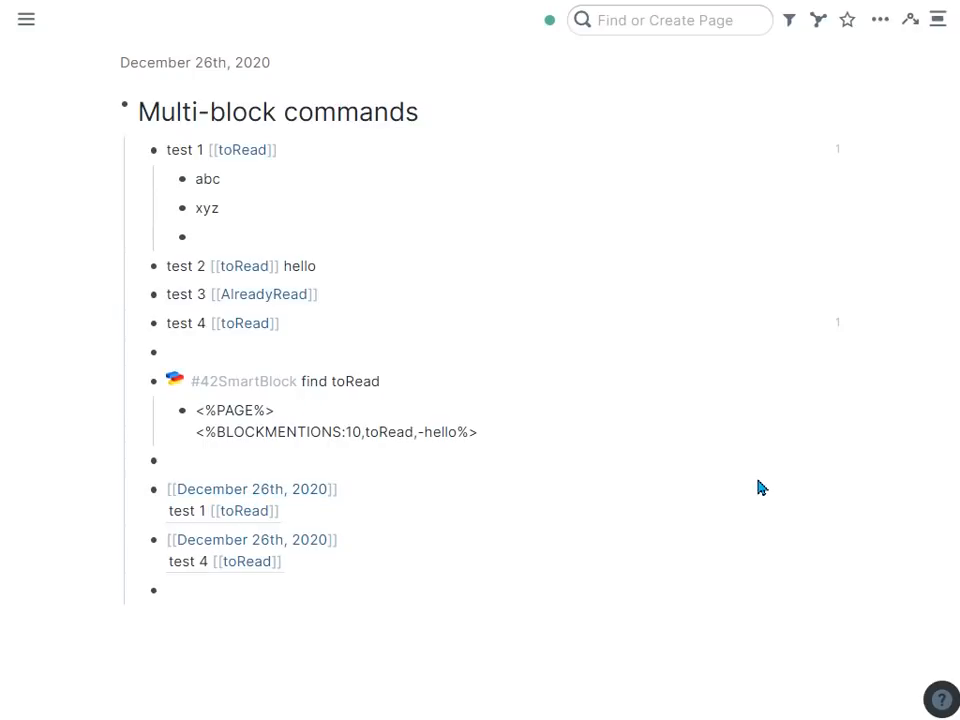
text(;;path)
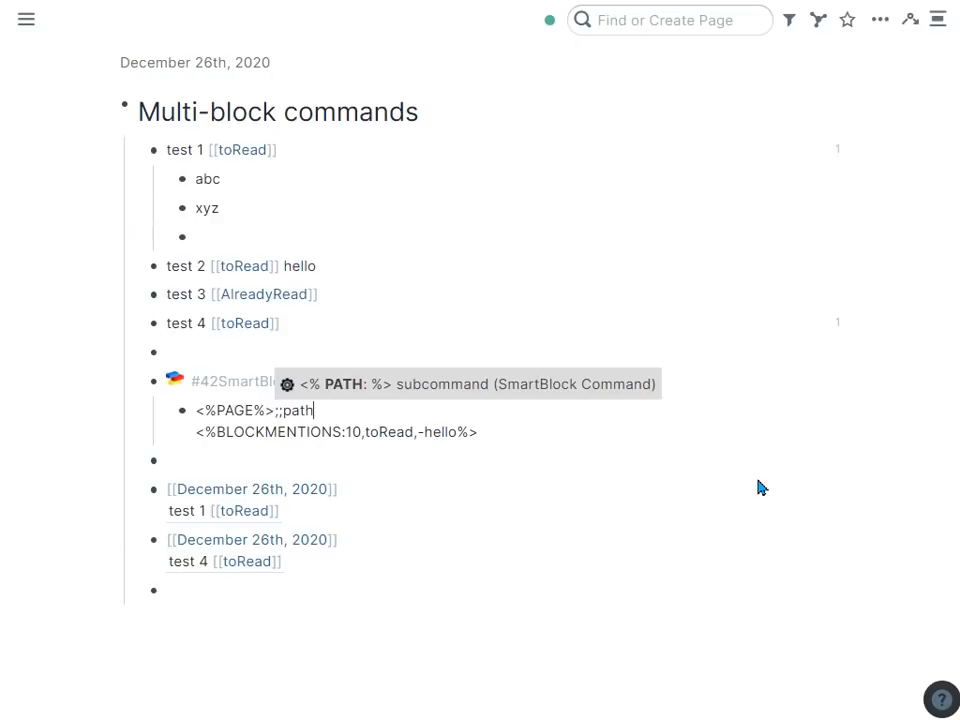
key(Return)
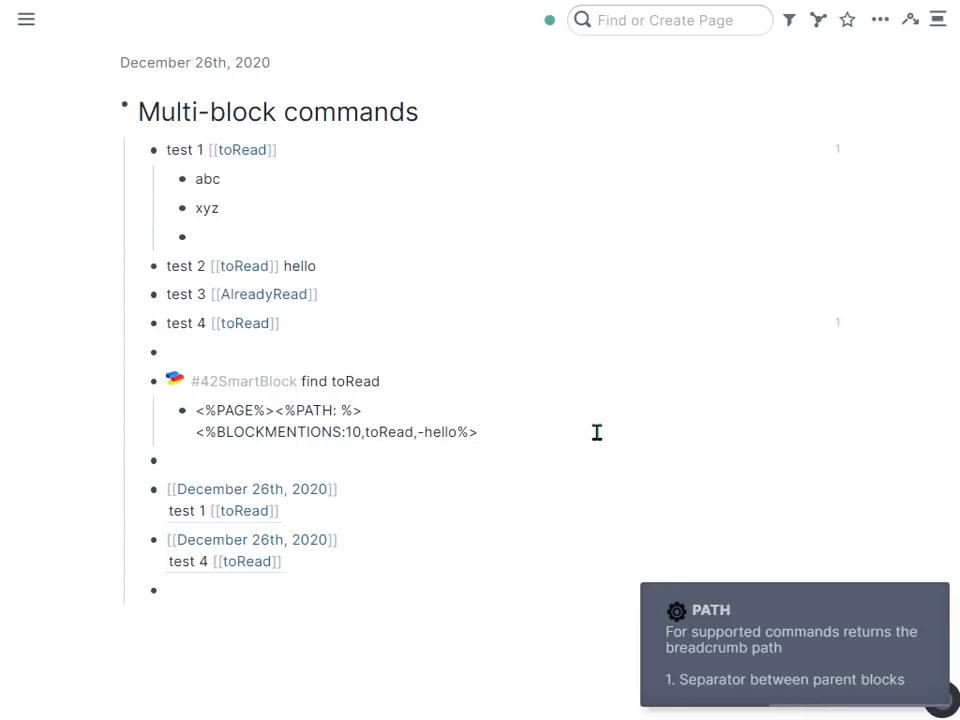
text(>)
Step: Delete the output blocks below the definition and run the find toRead SmartBlock again
drag(433, 476, 396, 598)
key(BackSpace)
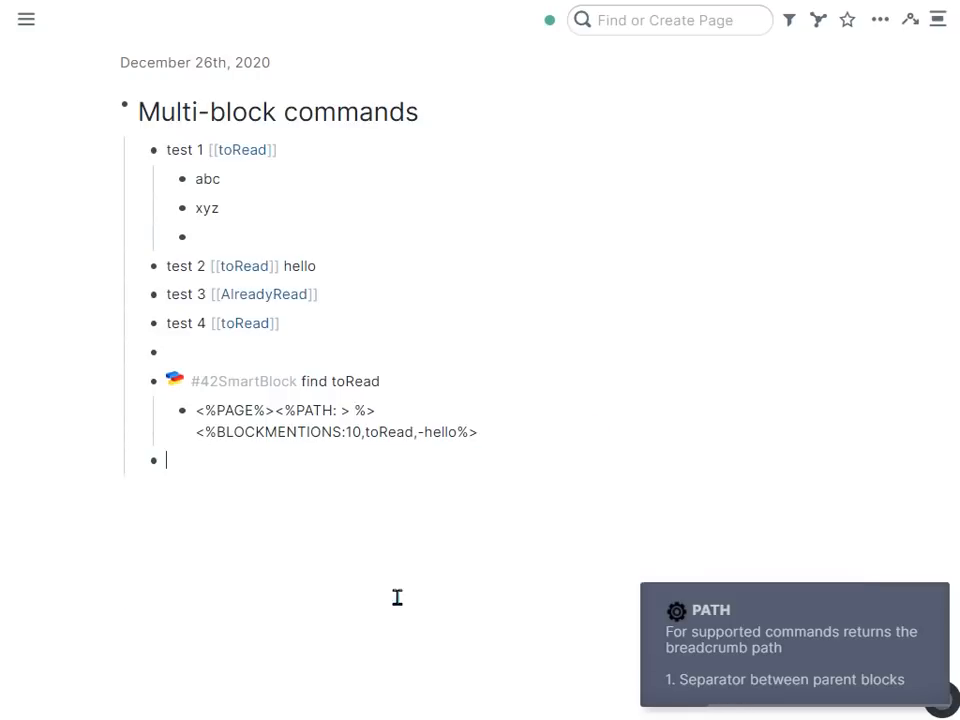
key(Return)
text(;;fin)
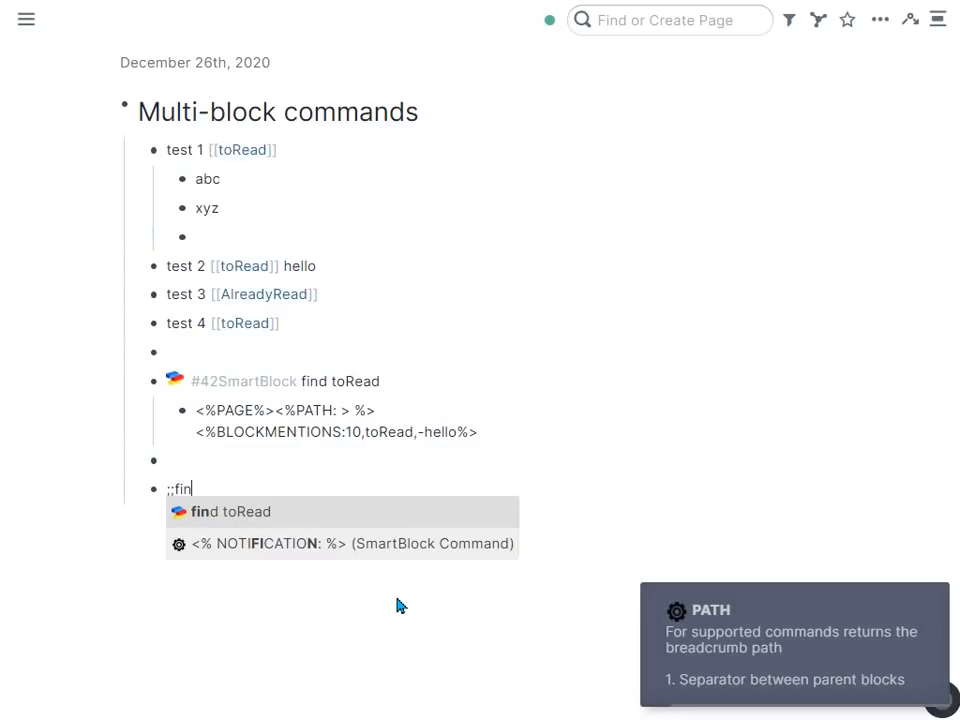
key(Return)
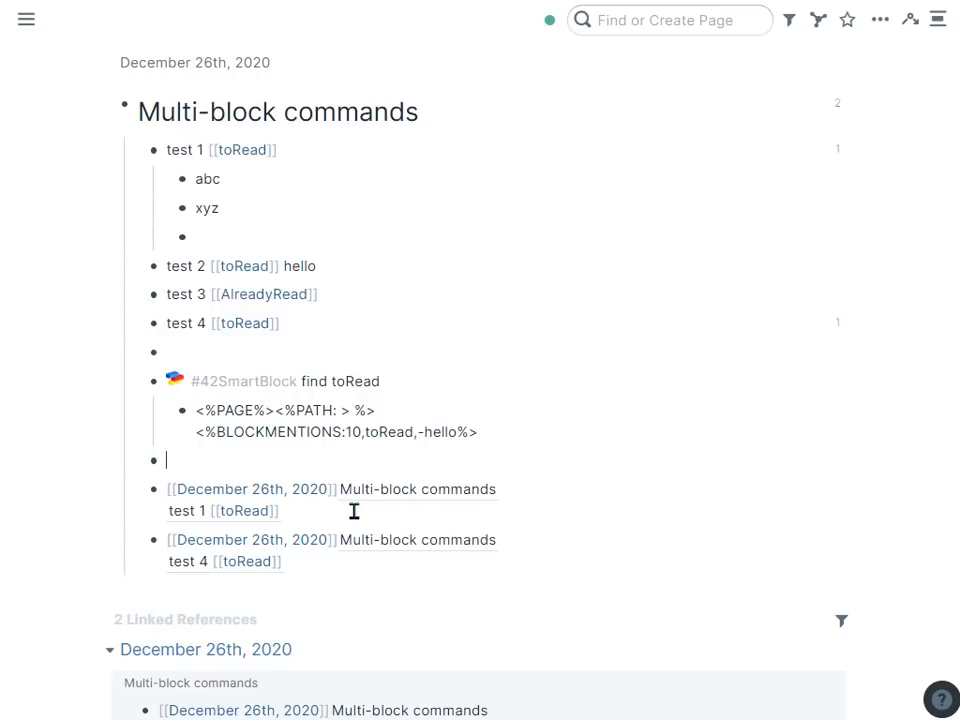
Step: Insert a > between the PAGE and PATH subcommands and rerun find toRead in place of its old output
click(278, 412)
text(>)
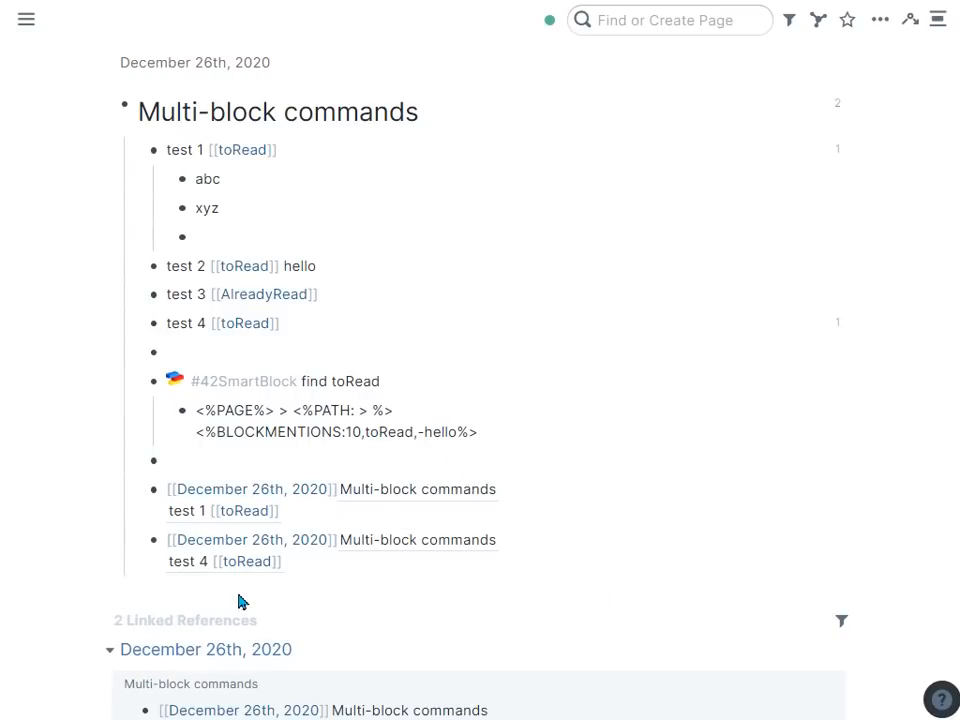
drag(302, 561, 201, 506)
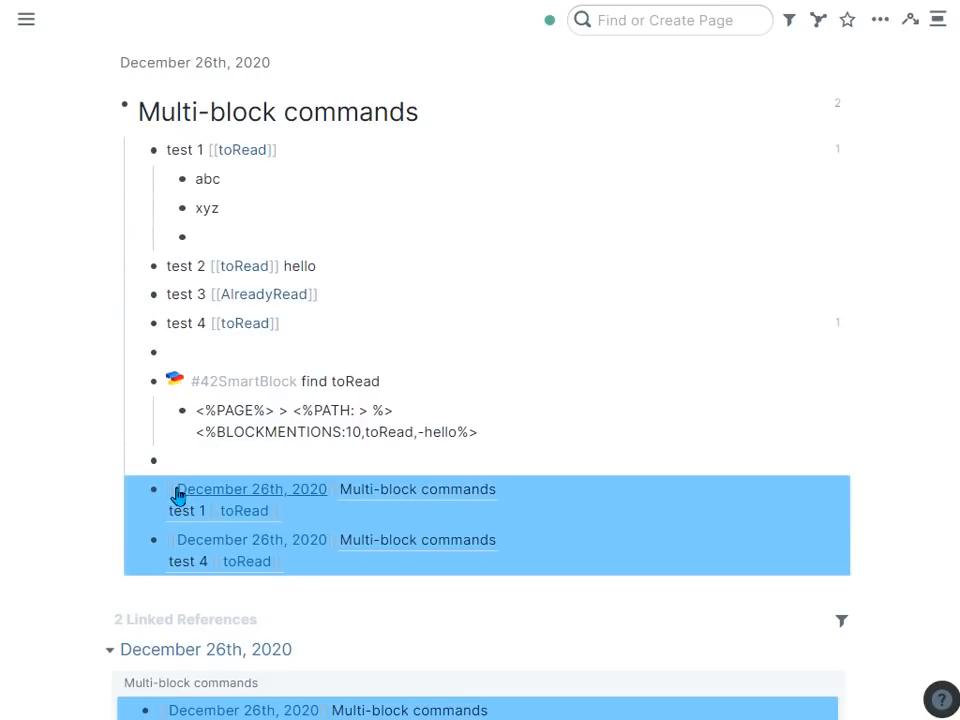
key(BackSpace)
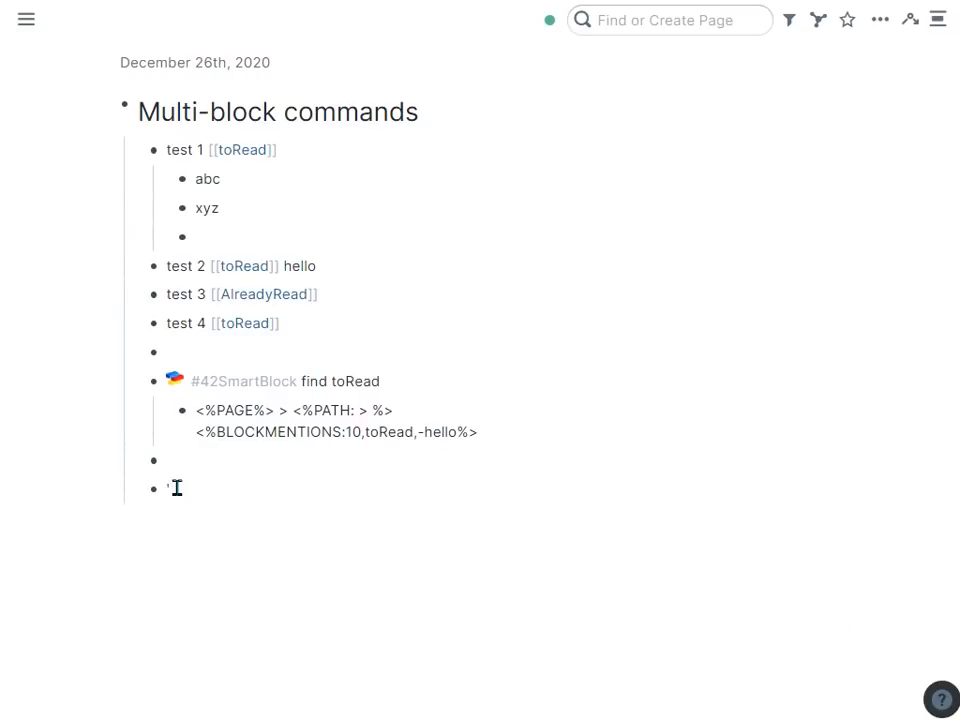
text(jjfin)
key(Return)
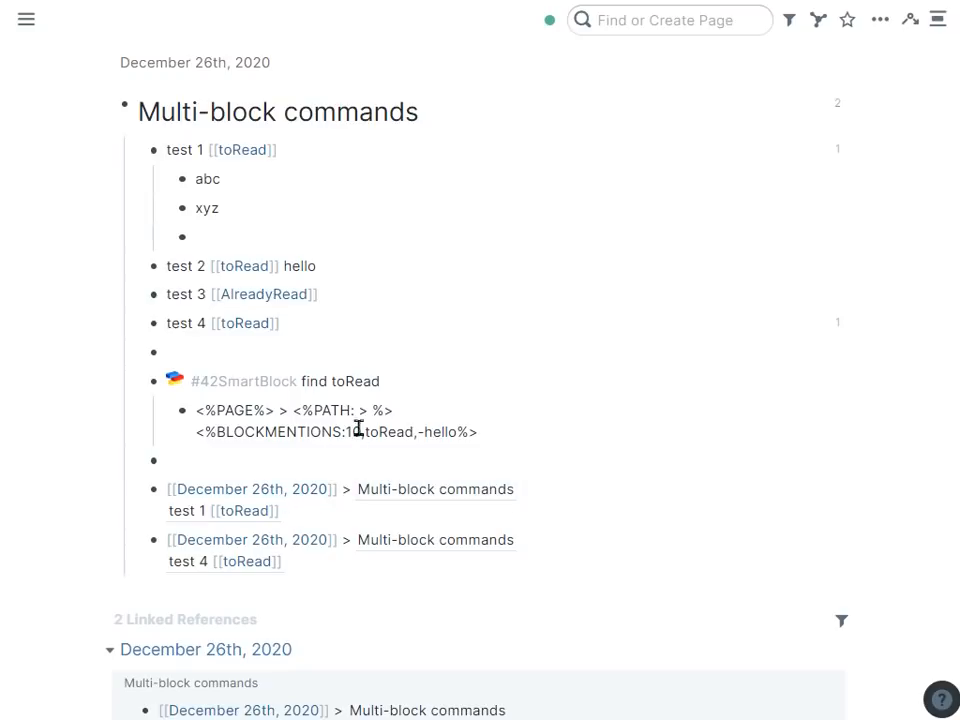
Step: Add a nested chain of blocks blah, blah 2 and blah 3 above the test 1 block
click(352, 243)
click(313, 158)
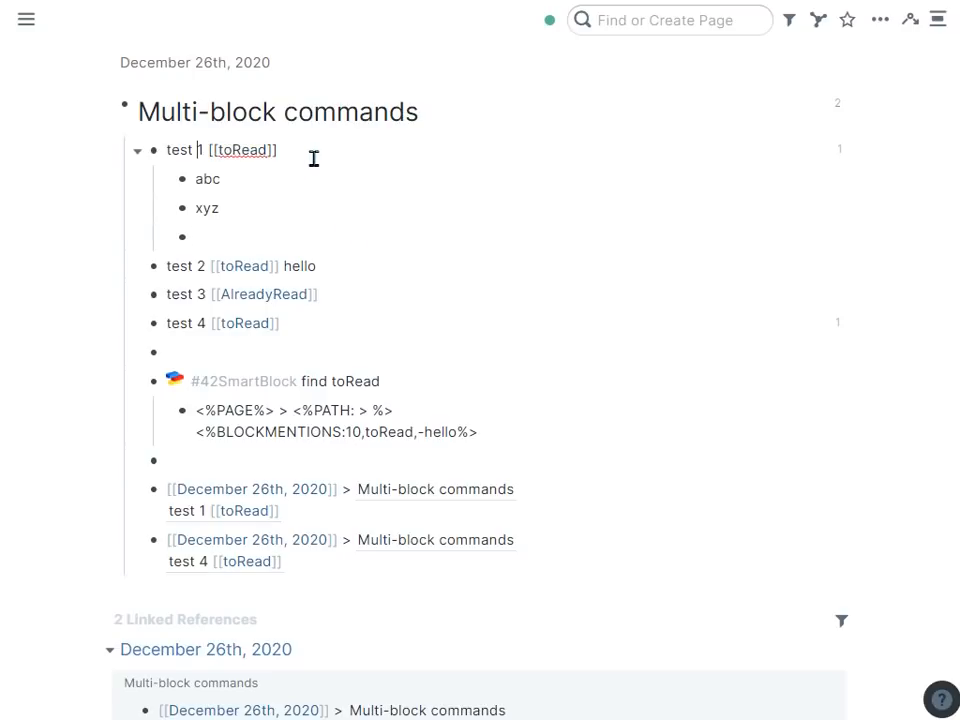
key(Return)
text(blah)
key(Return)
key(Tab)
text(blah )
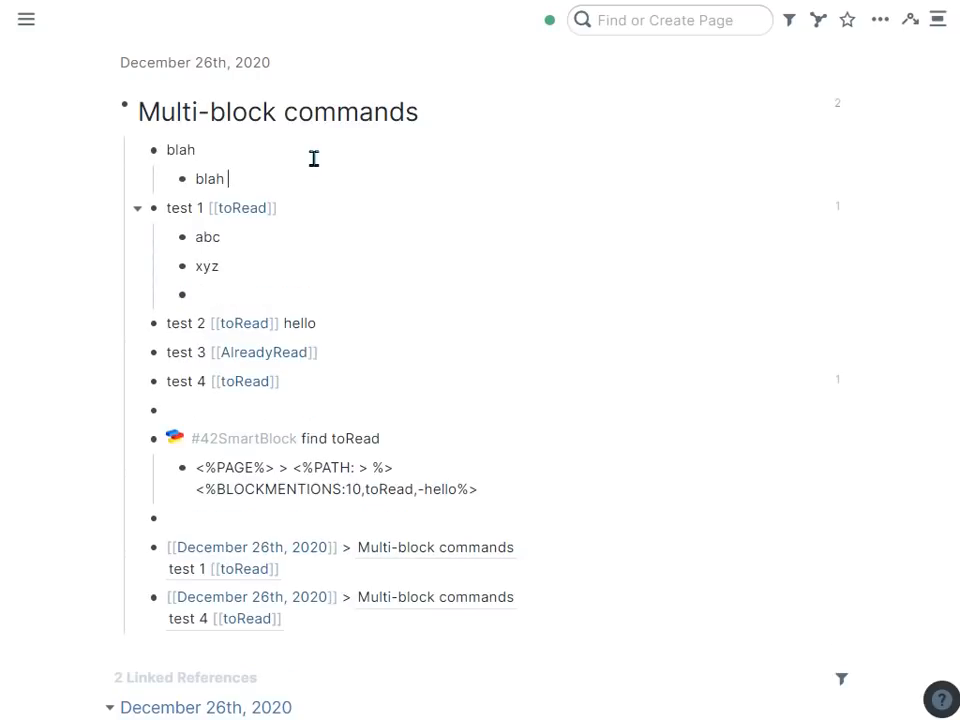
text(2)
key(Return)
key(Tab)
text(blah 3)
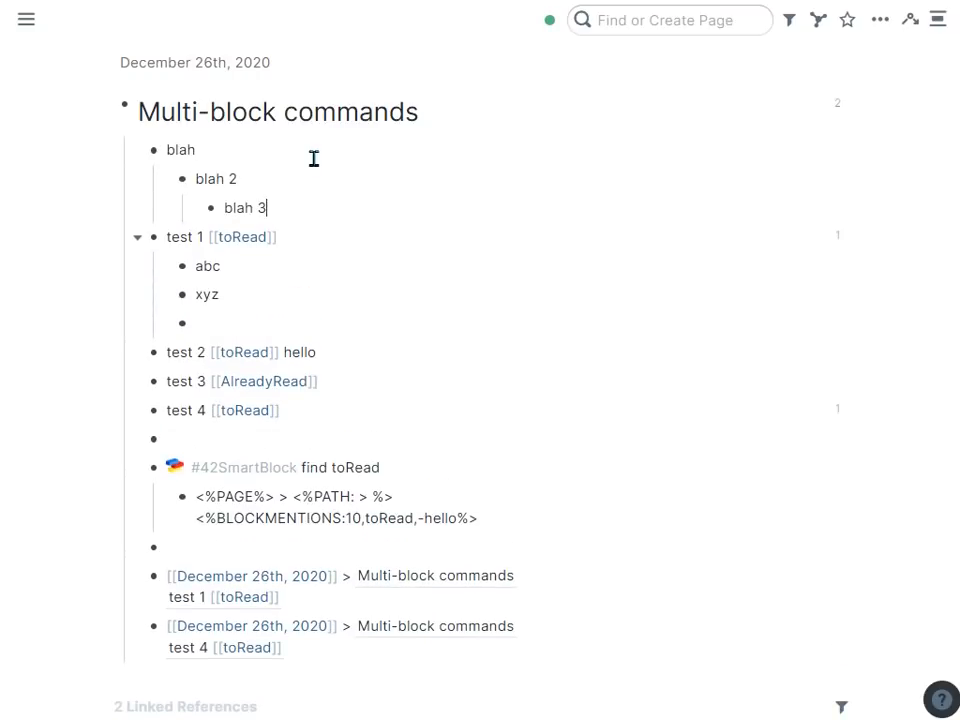
Step: Nest the test 1 block under blah 3 and delete its child blocks abc, xyz and the empty one
key(Down)
key(Tab)
key(Down)
key(Down)
key(Up)
key(shift+Down)
key(shift+Down)
key(shift+Down)
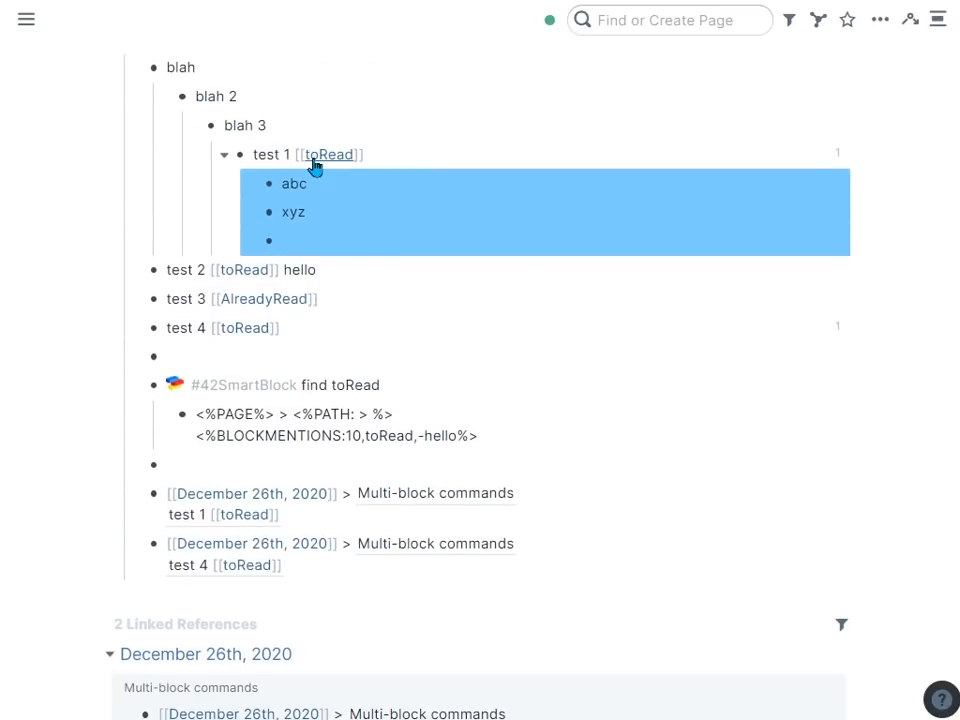
key(BackSpace)
Step: Delete the old output blocks below the definition and rerun the find toRead SmartBlock in their place
click(342, 490)
drag(342, 490, 345, 416)
key(BackSpace)
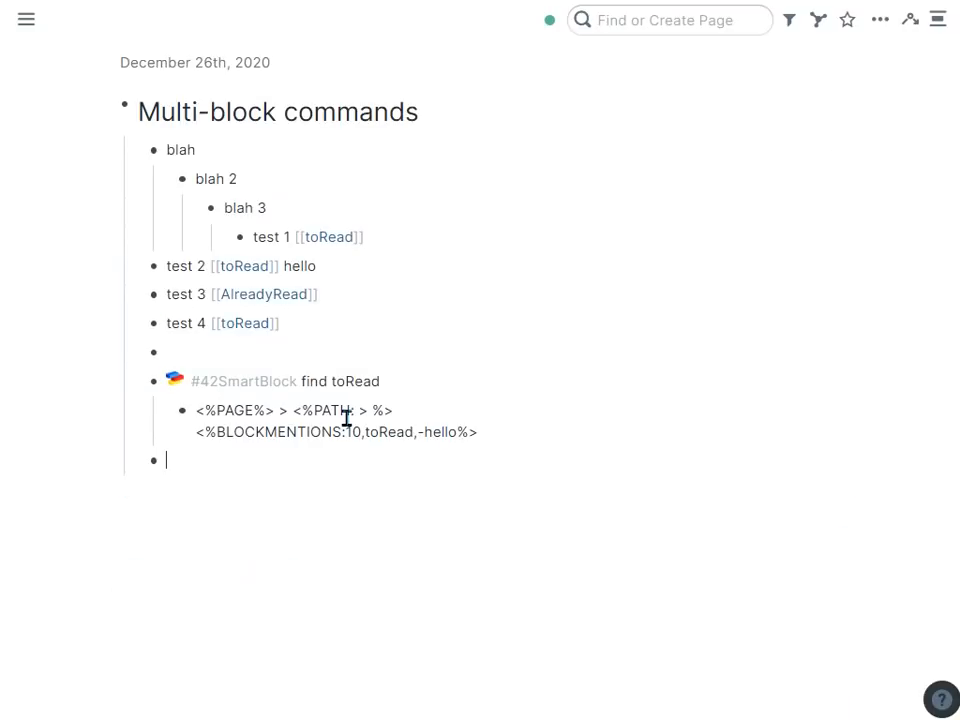
text(;;find)
key(Return)
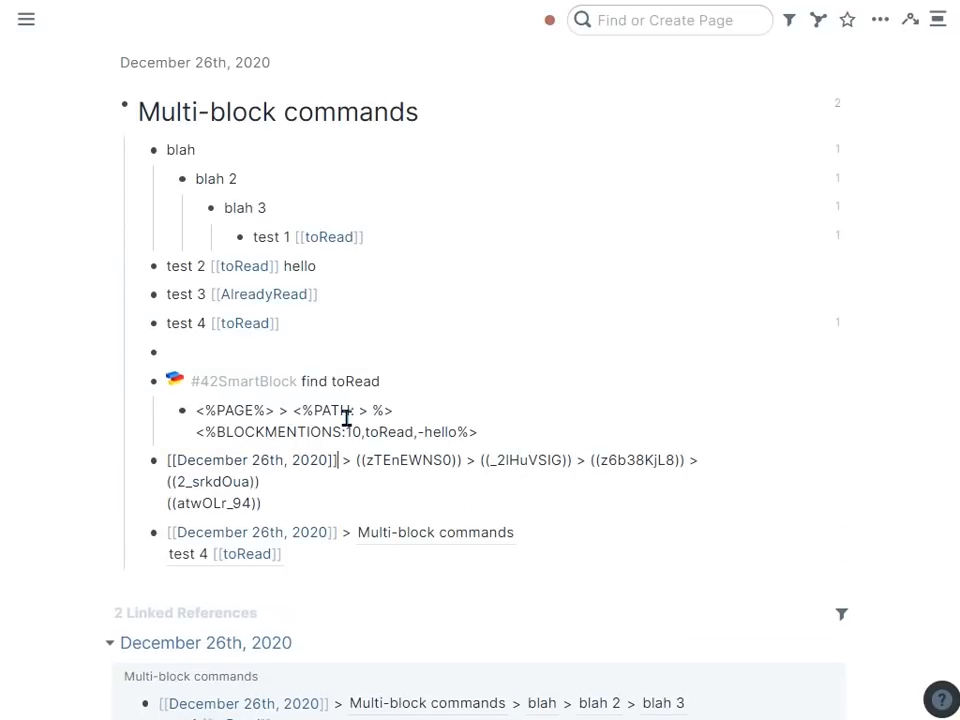
click(945, 290)
scroll(801, 551, down, 1)
scroll(798, 551, up, 1)
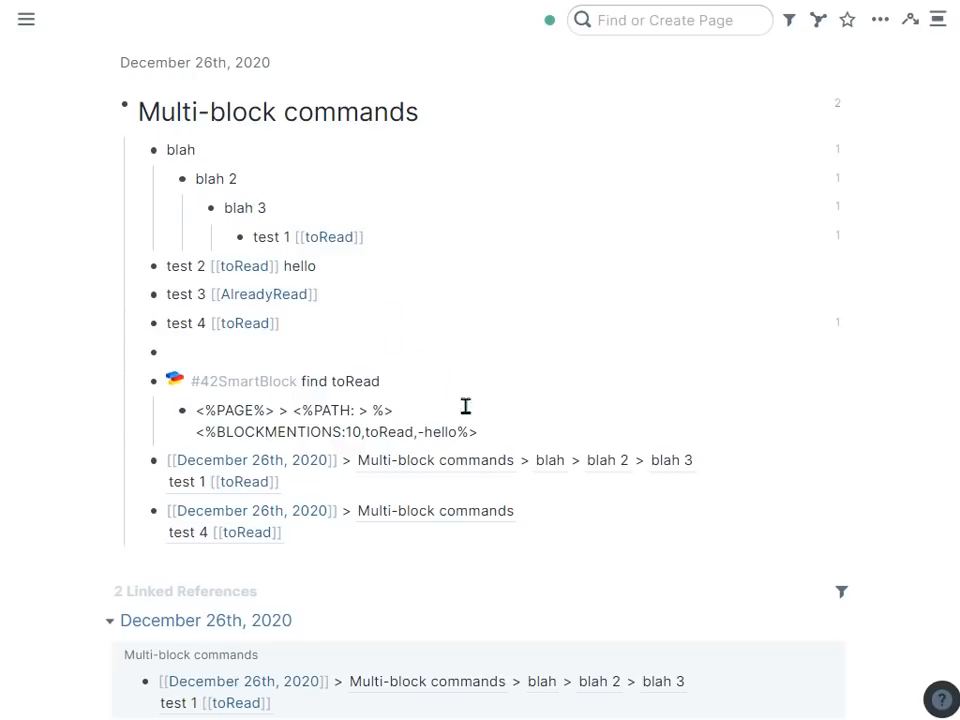
Step: Open the blah 3 reference from the first output block's path in the sidebar and close the sidebar again
right_click(677, 468)
click(690, 332)
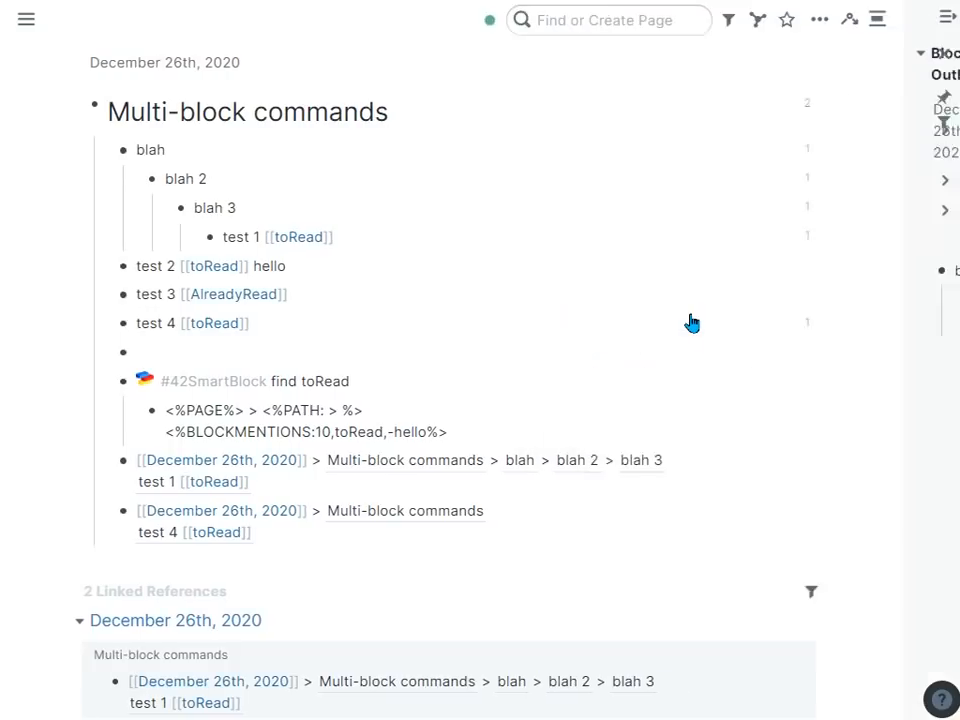
click(944, 54)
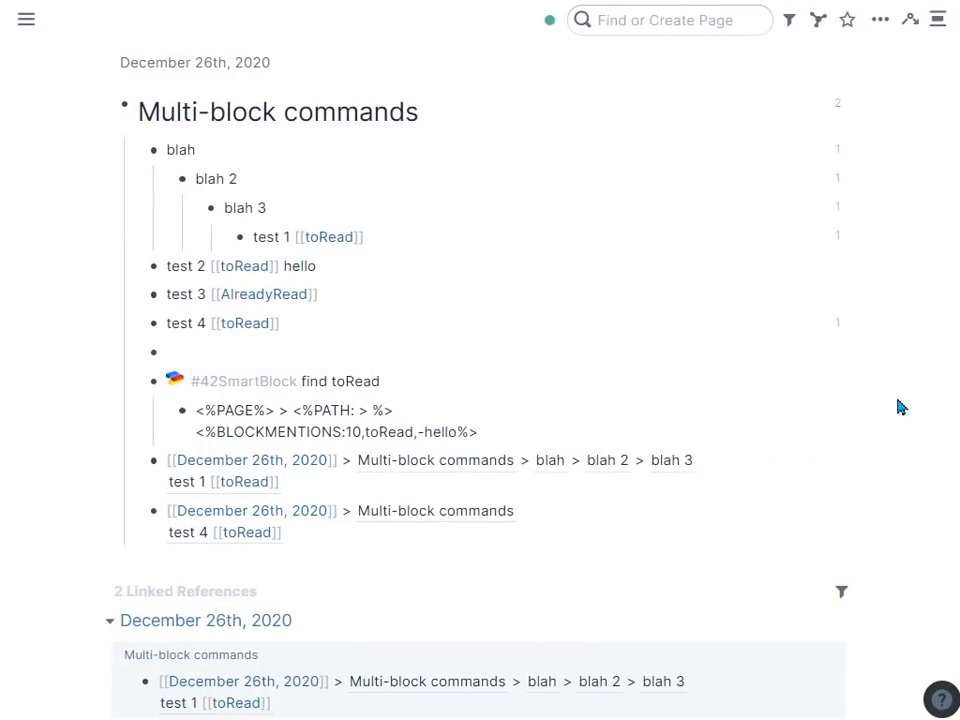
click(936, 22)
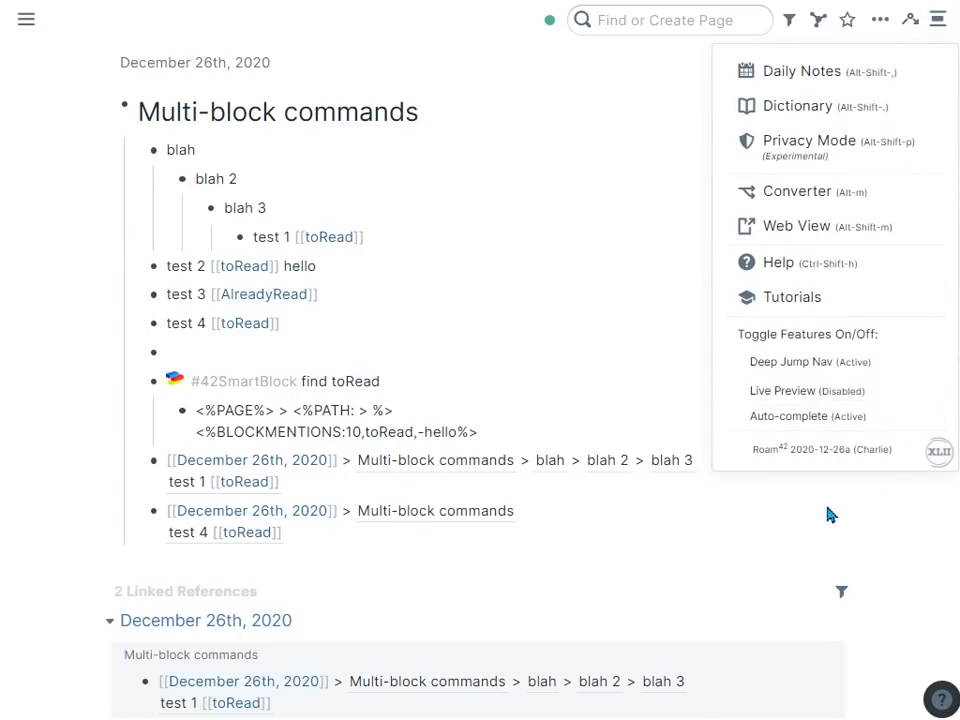
click(822, 538)
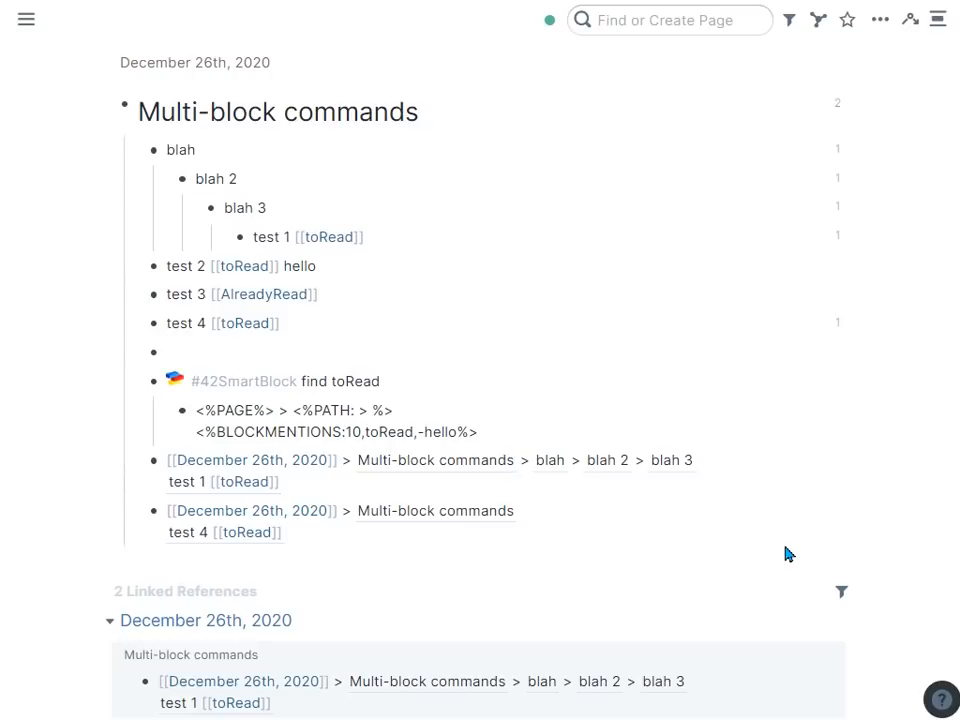
Step: Bring up the SmartBlock Workflow command processing order diagram to review the multi-block commands and their subcommand support
mouse_move(680, 470)
mouse_move(257, 540)
click(122, 1)
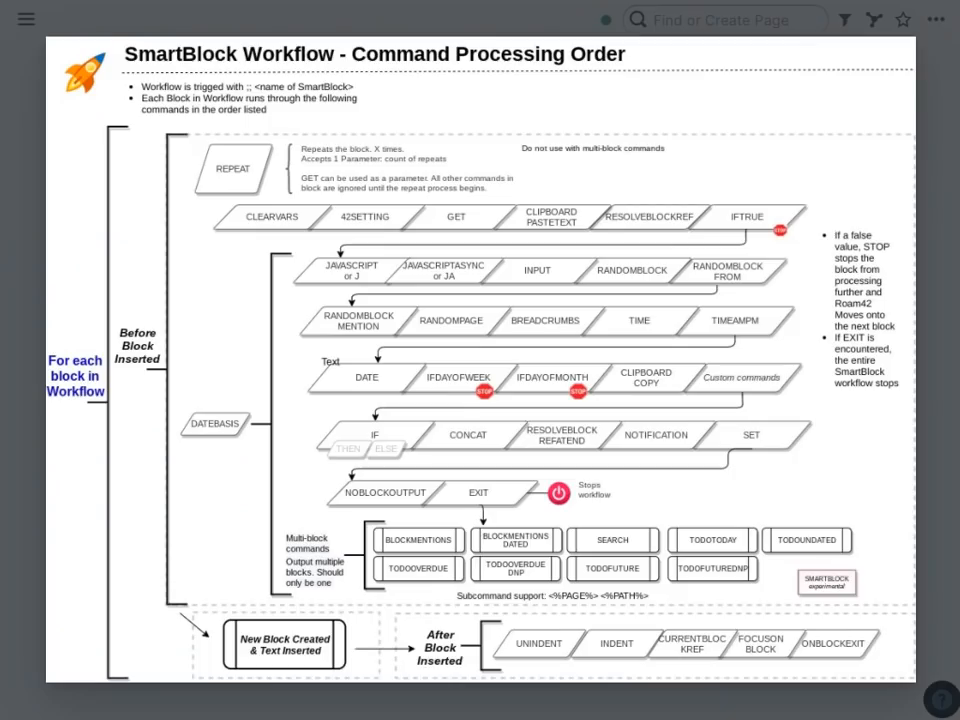